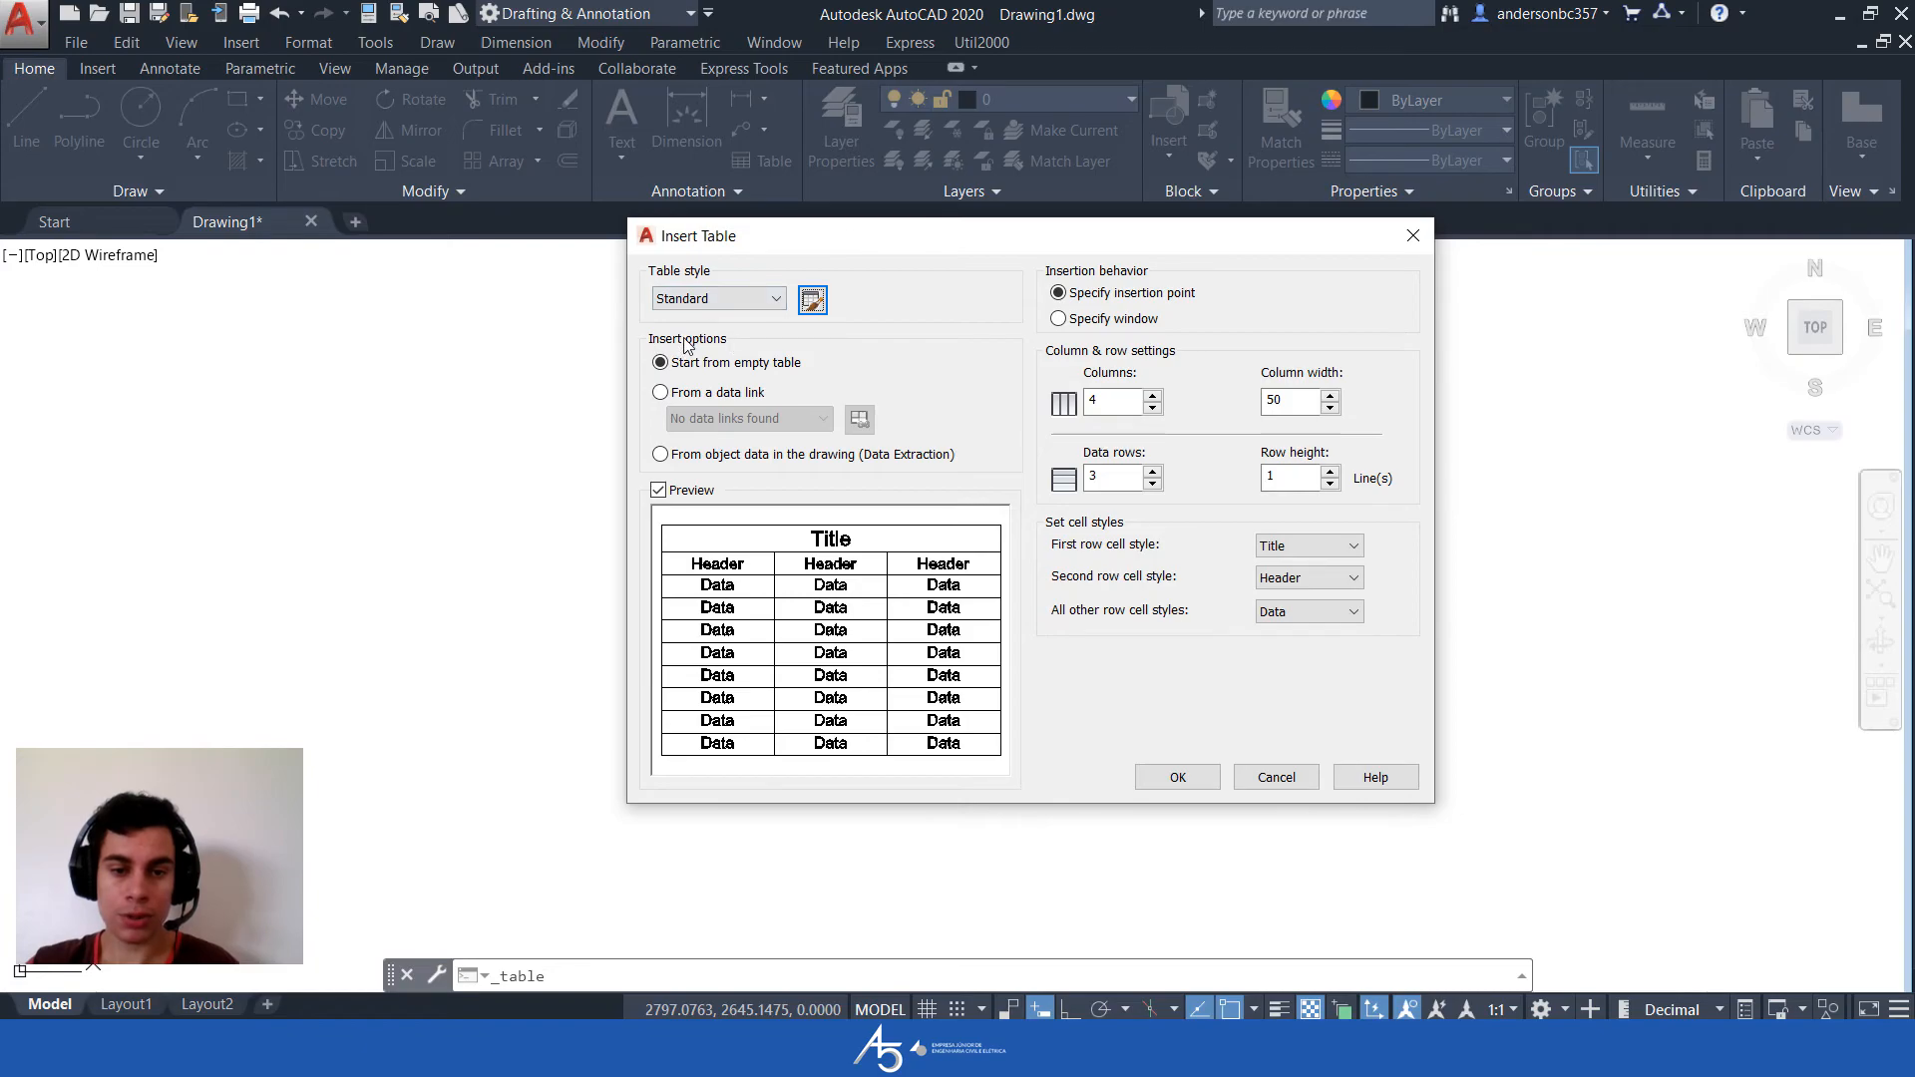
Try the data link and object data extraction insert options for the table, returning to Start from empty table
left_click(670, 392)
left_click(823, 419)
left_click(826, 421)
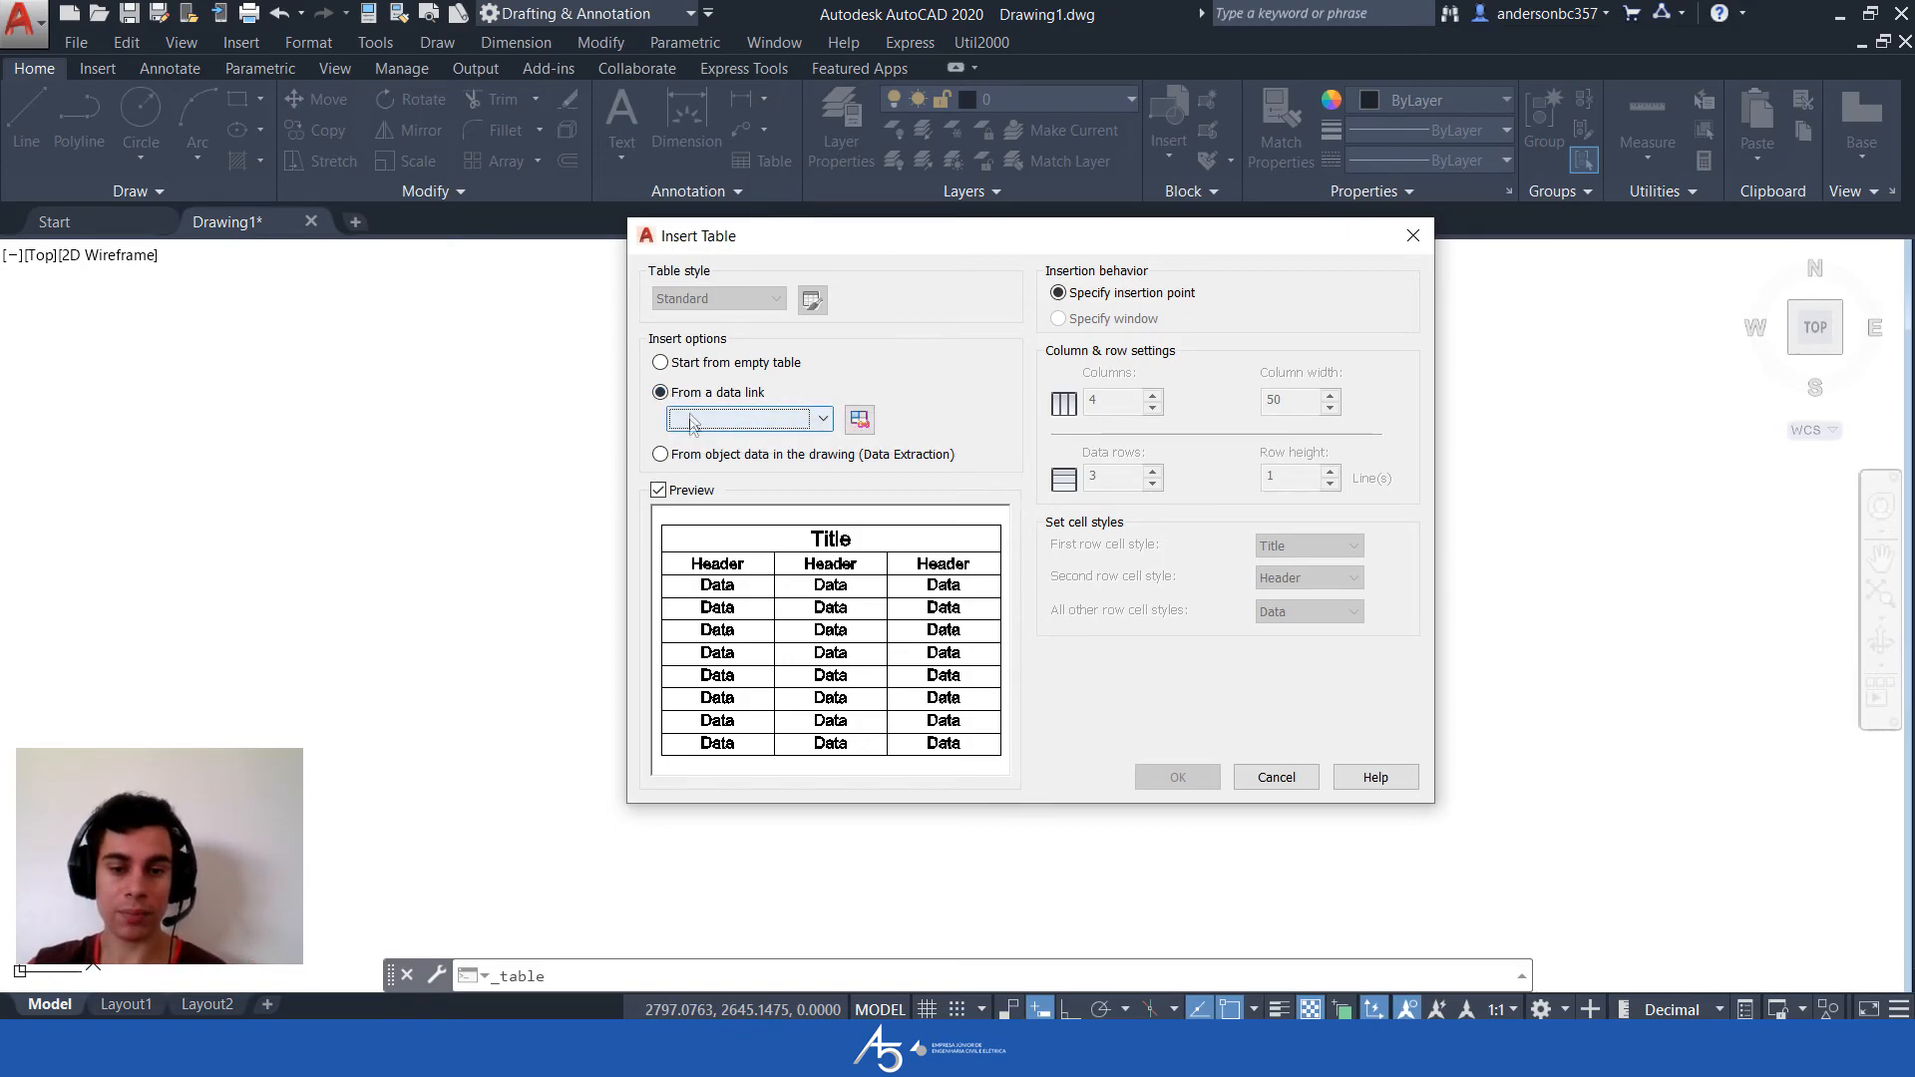
left_click(692, 454)
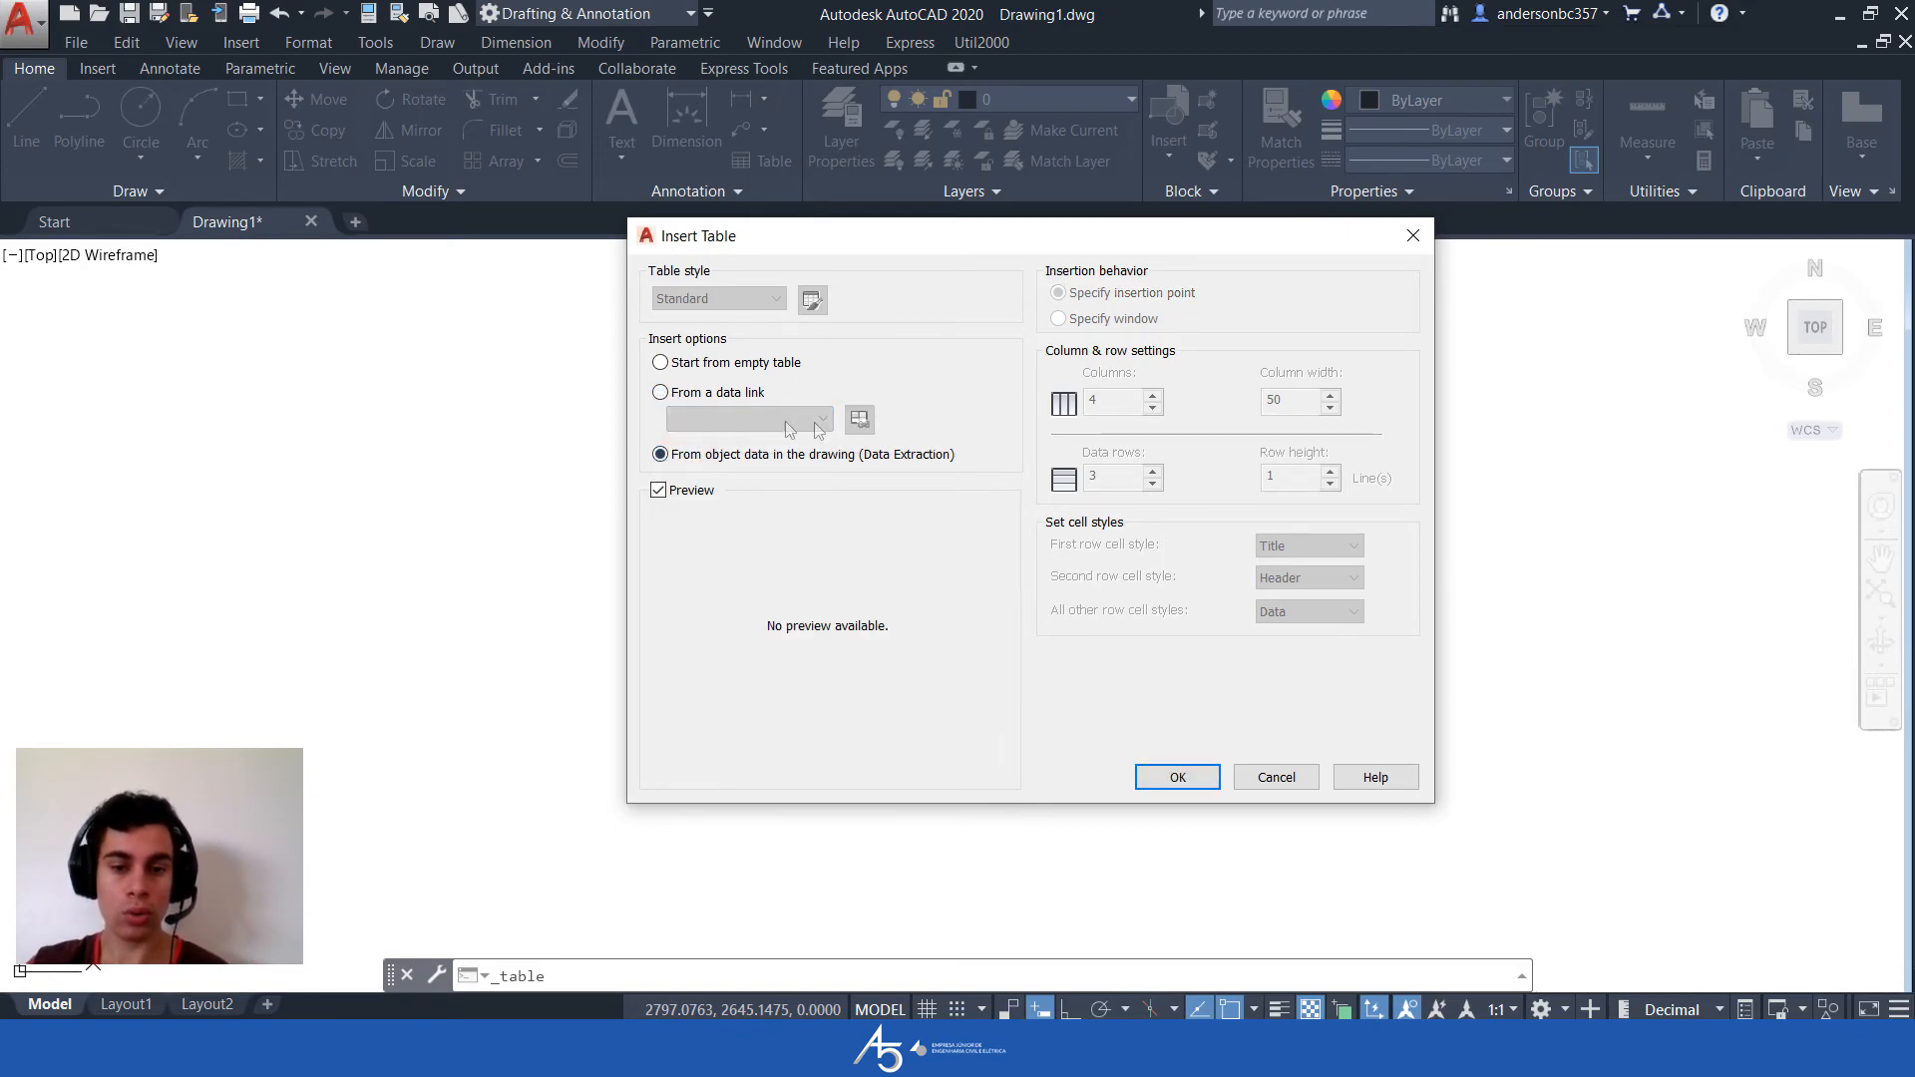
left_click(697, 364)
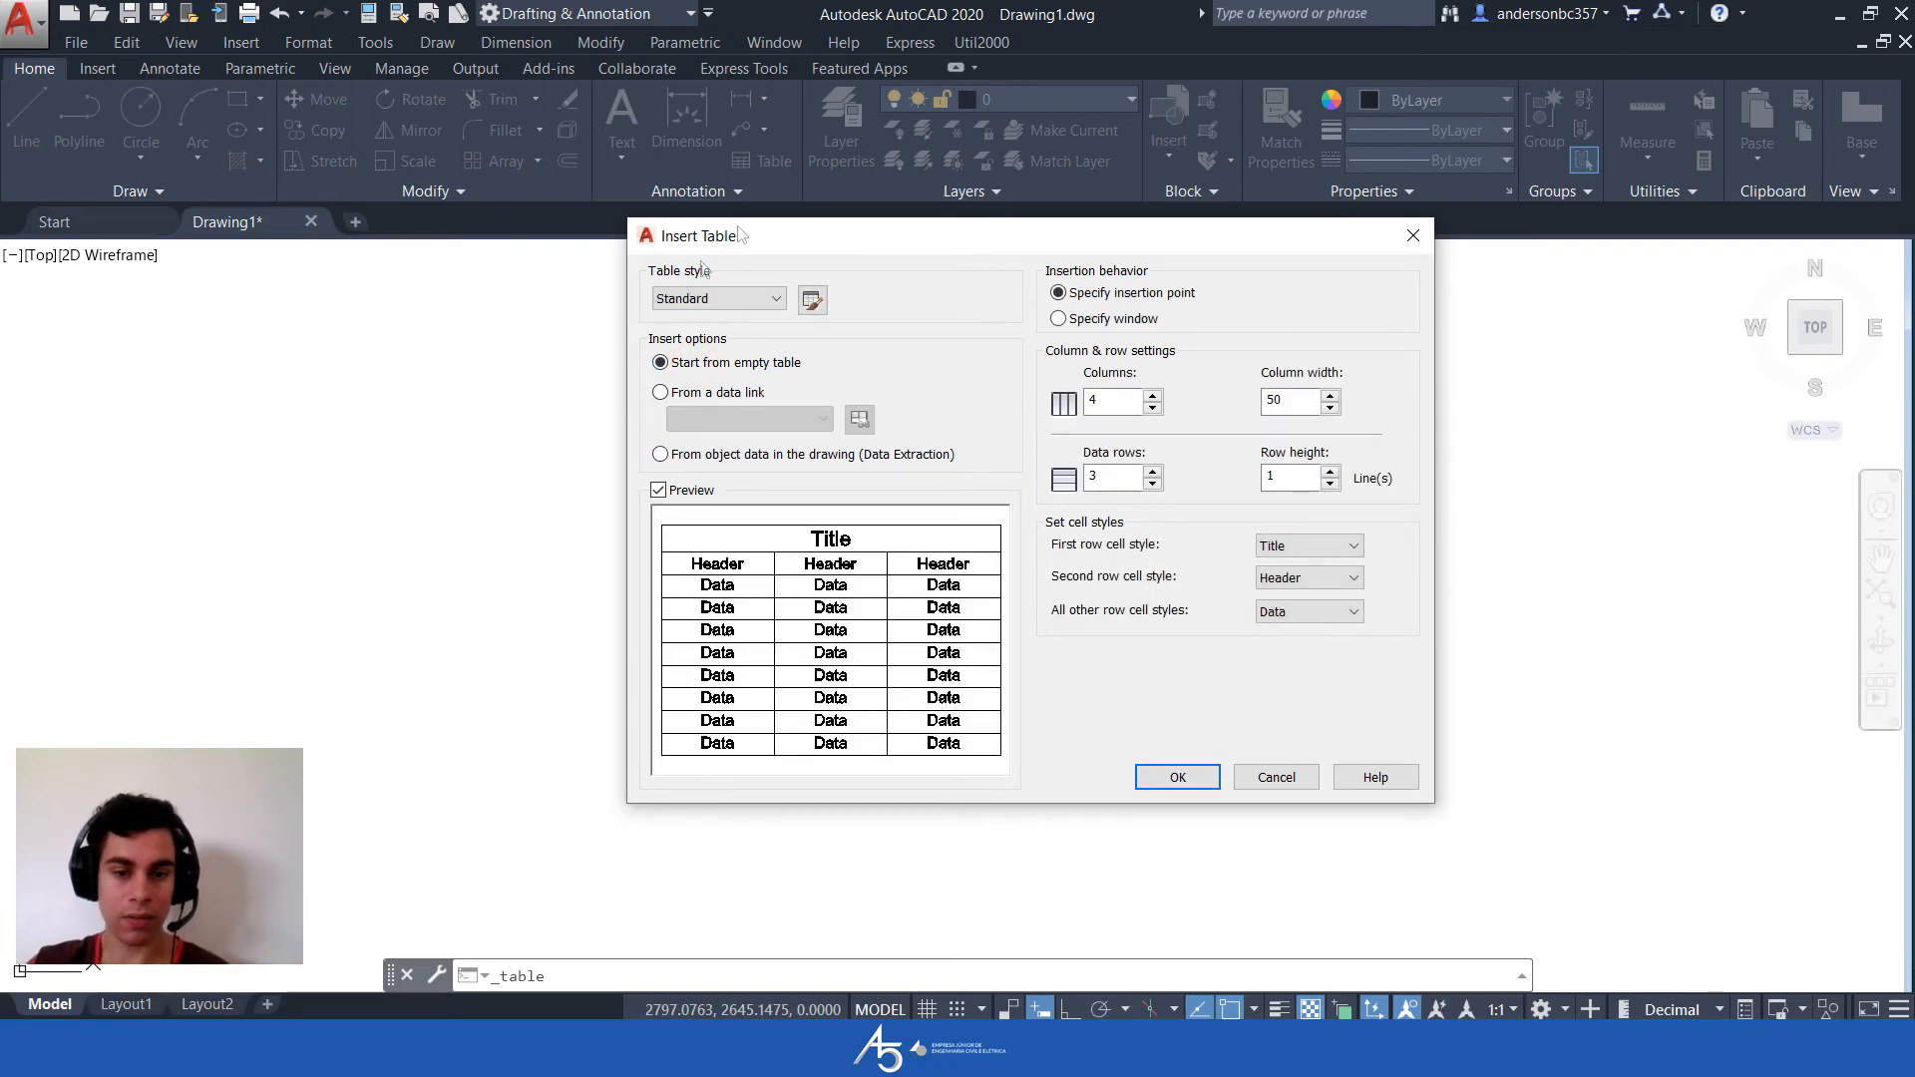
Toggle the table preview off and on, and try the Specify window insertion behavior before restoring Specify insertion point
left_click(658, 489)
left_click(658, 489)
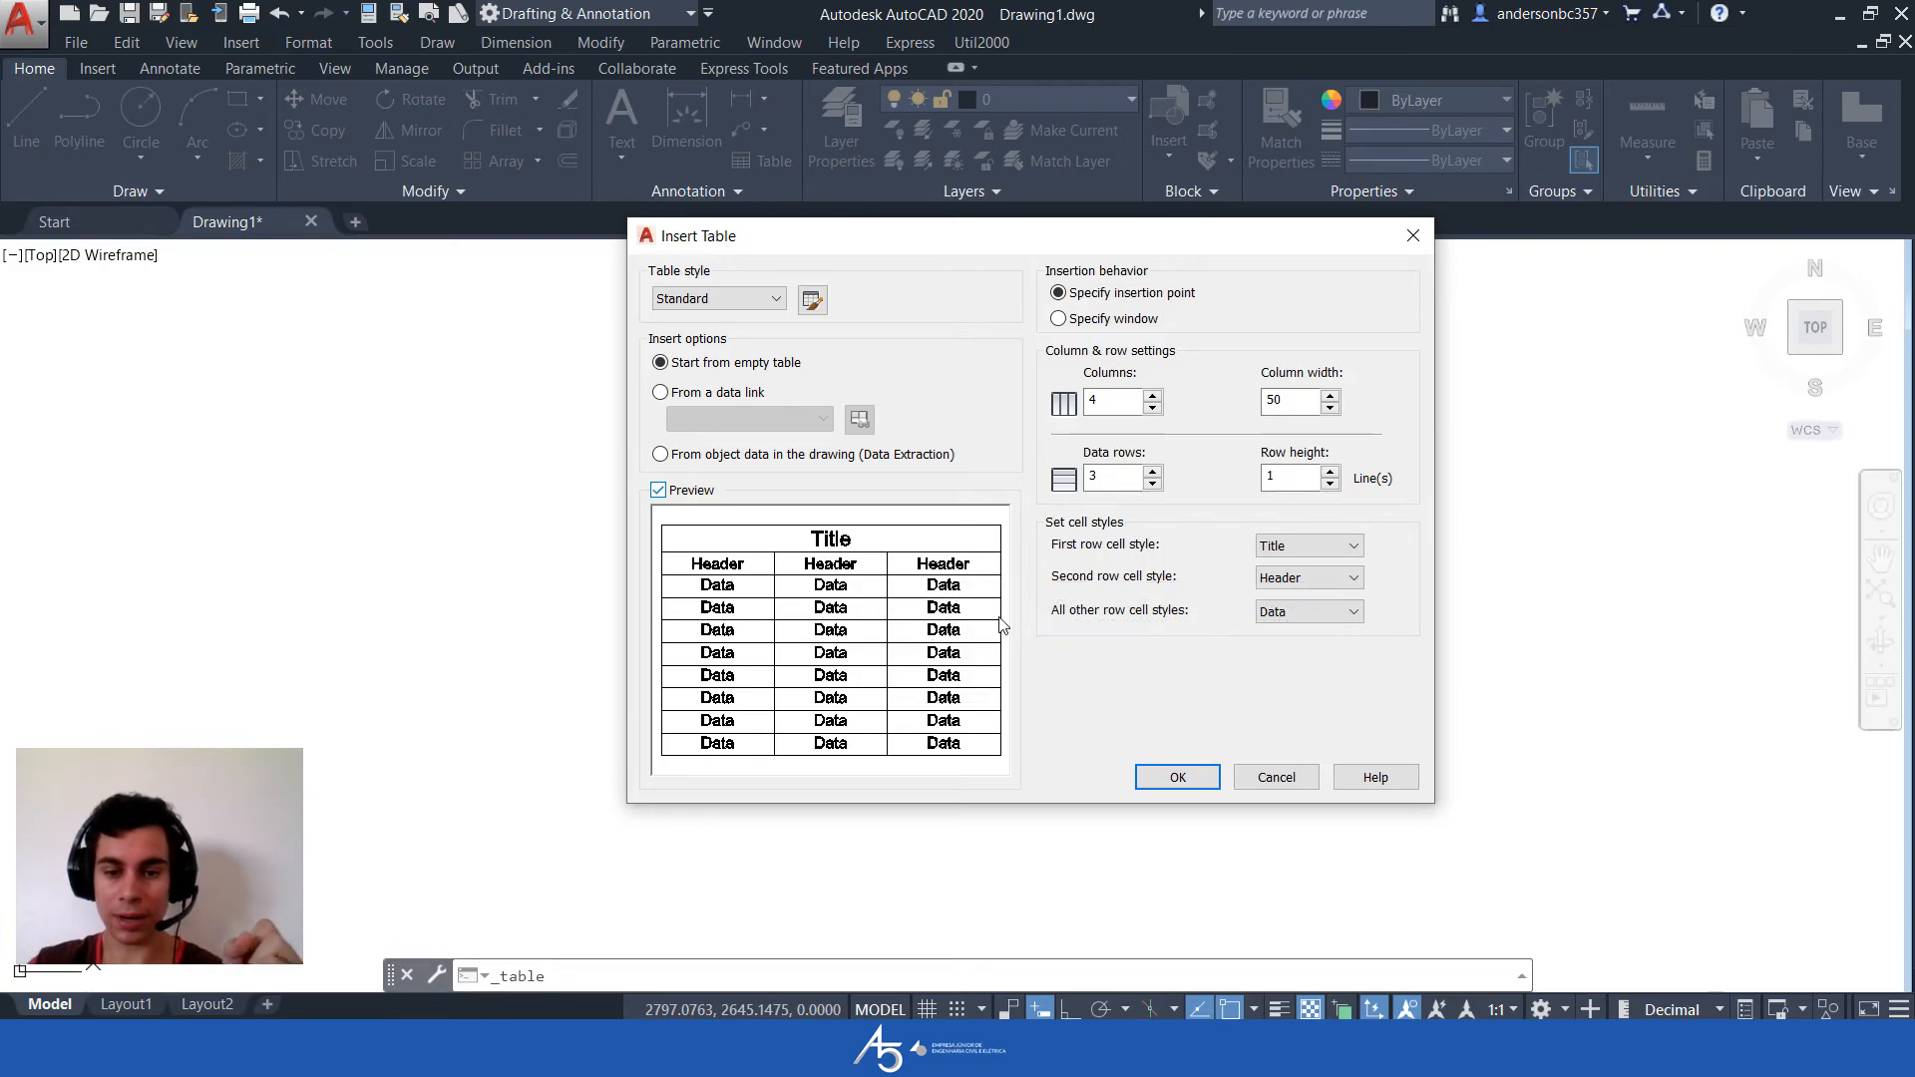
left_click(1126, 324)
left_click(1111, 296)
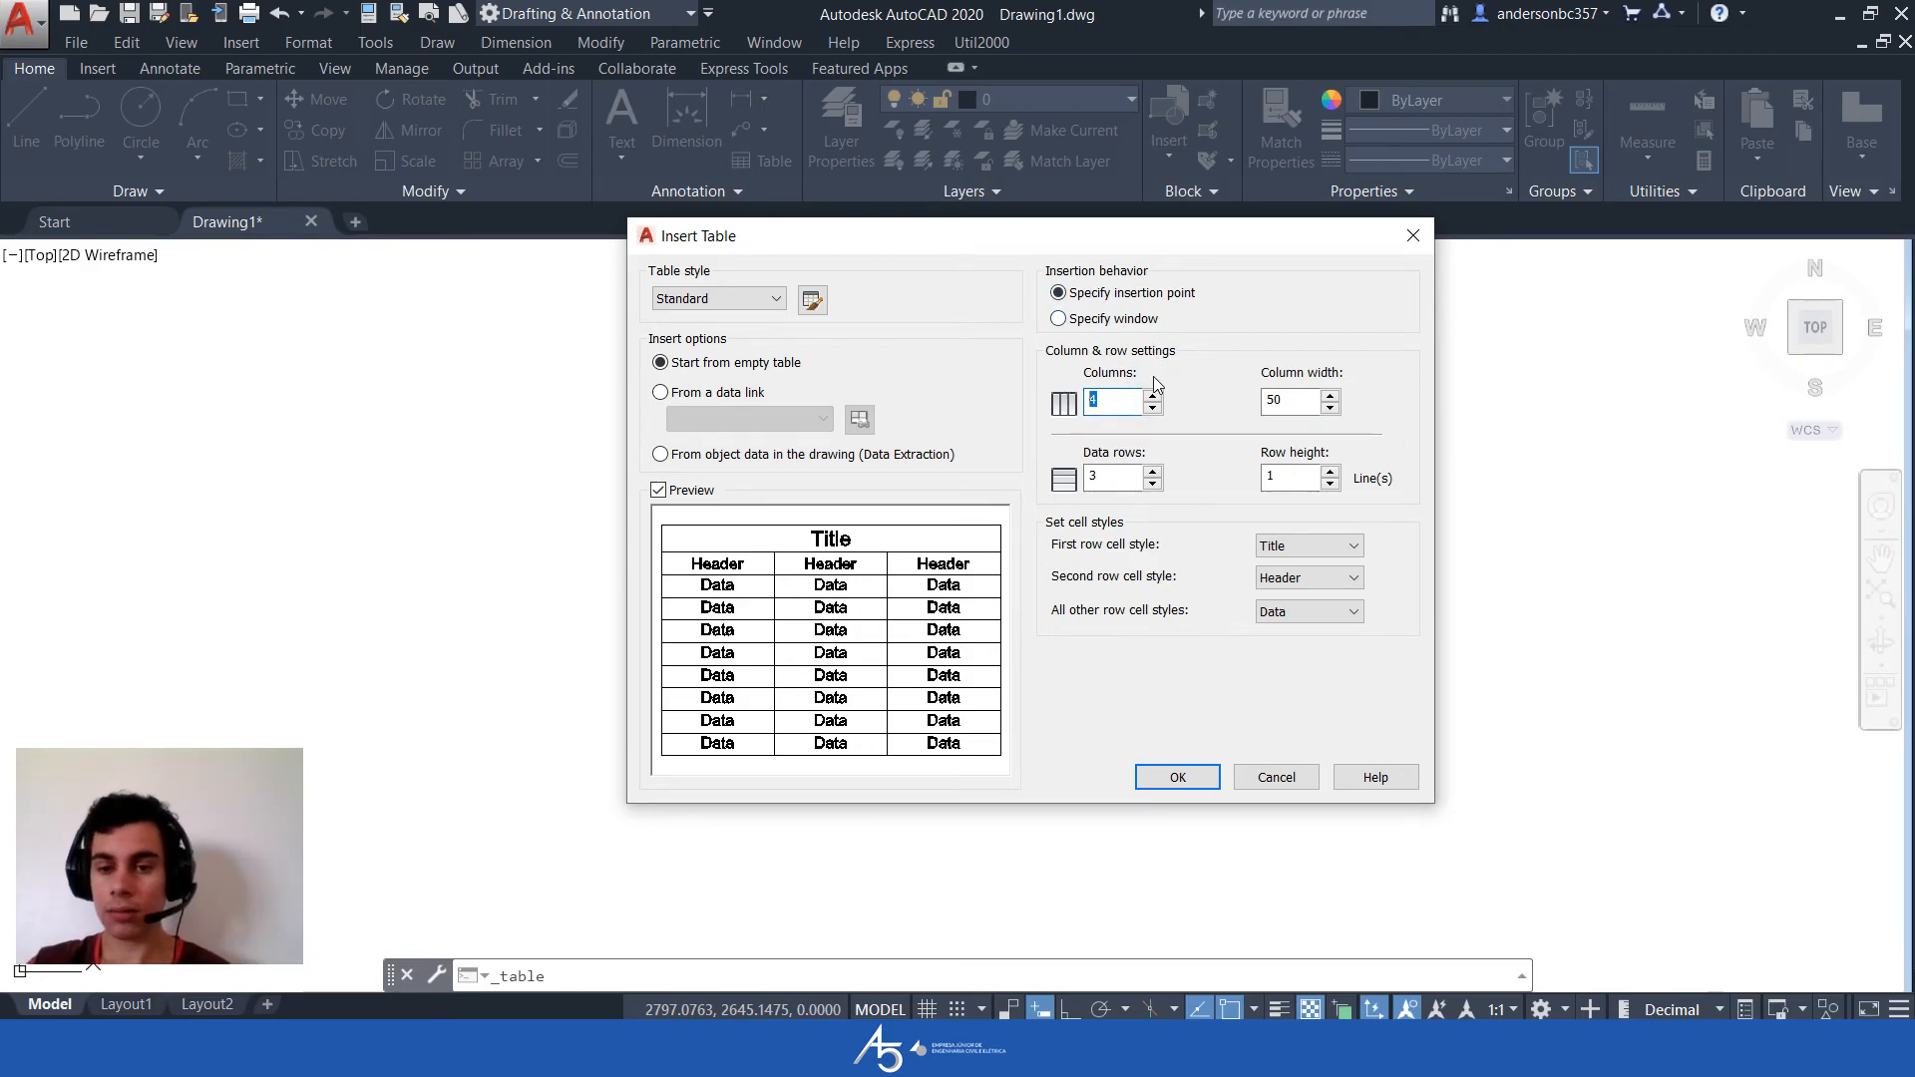
Set the new table to 5 columns and go over its column width, data rows and row height settings
type("5")
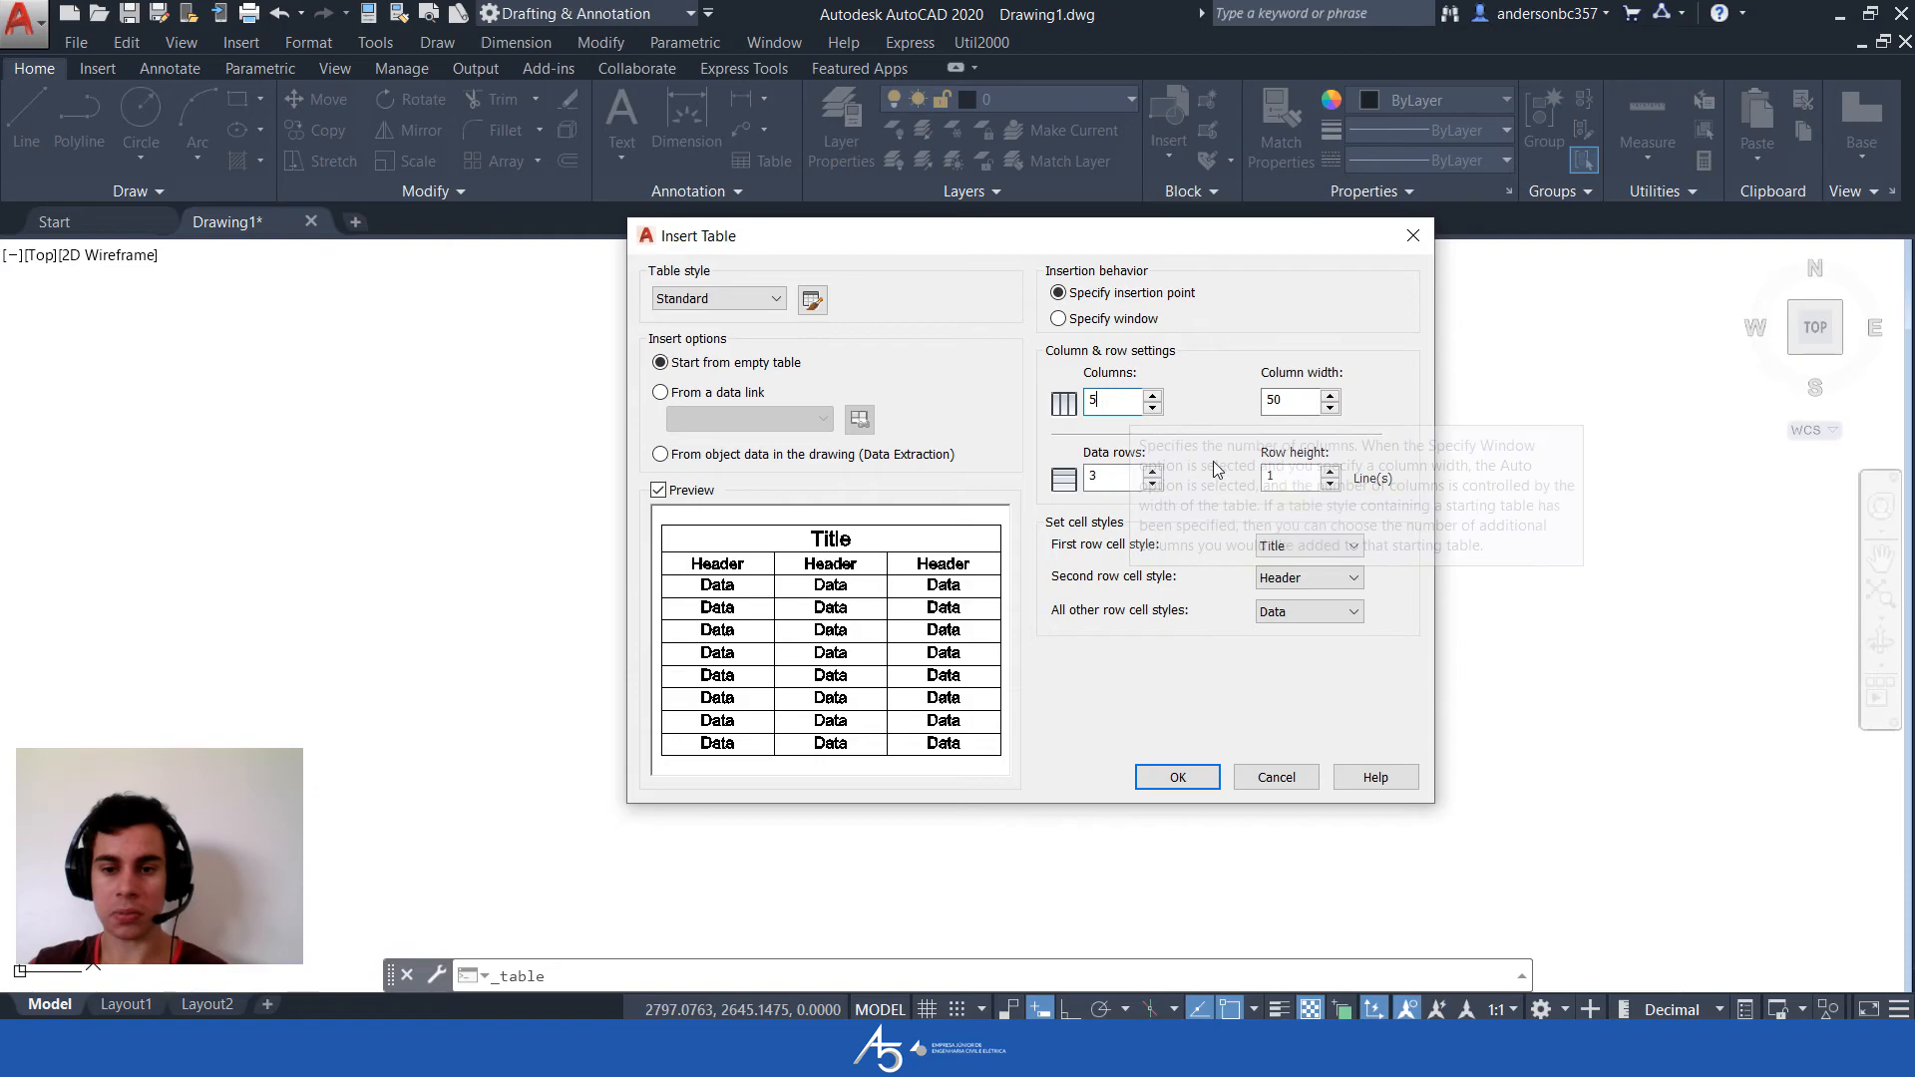
double_click(1260, 403)
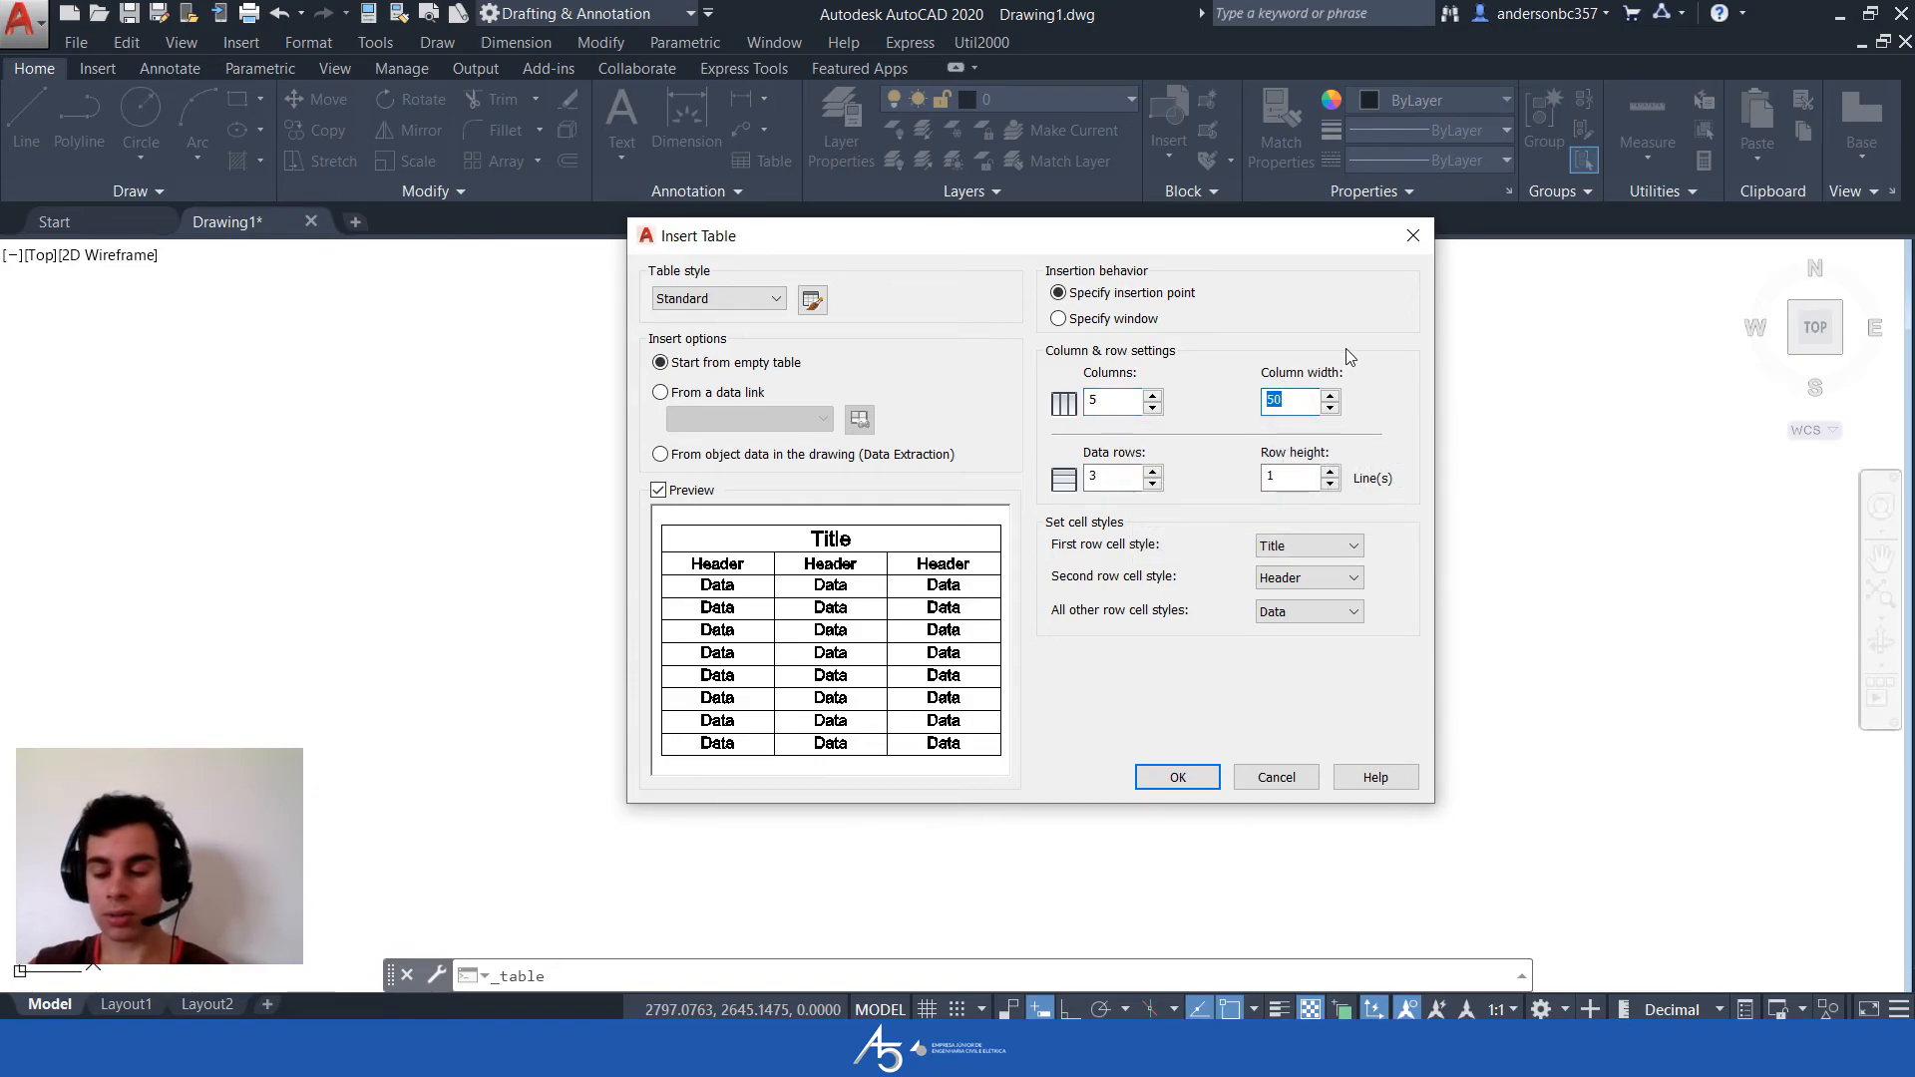
double_click(1119, 476)
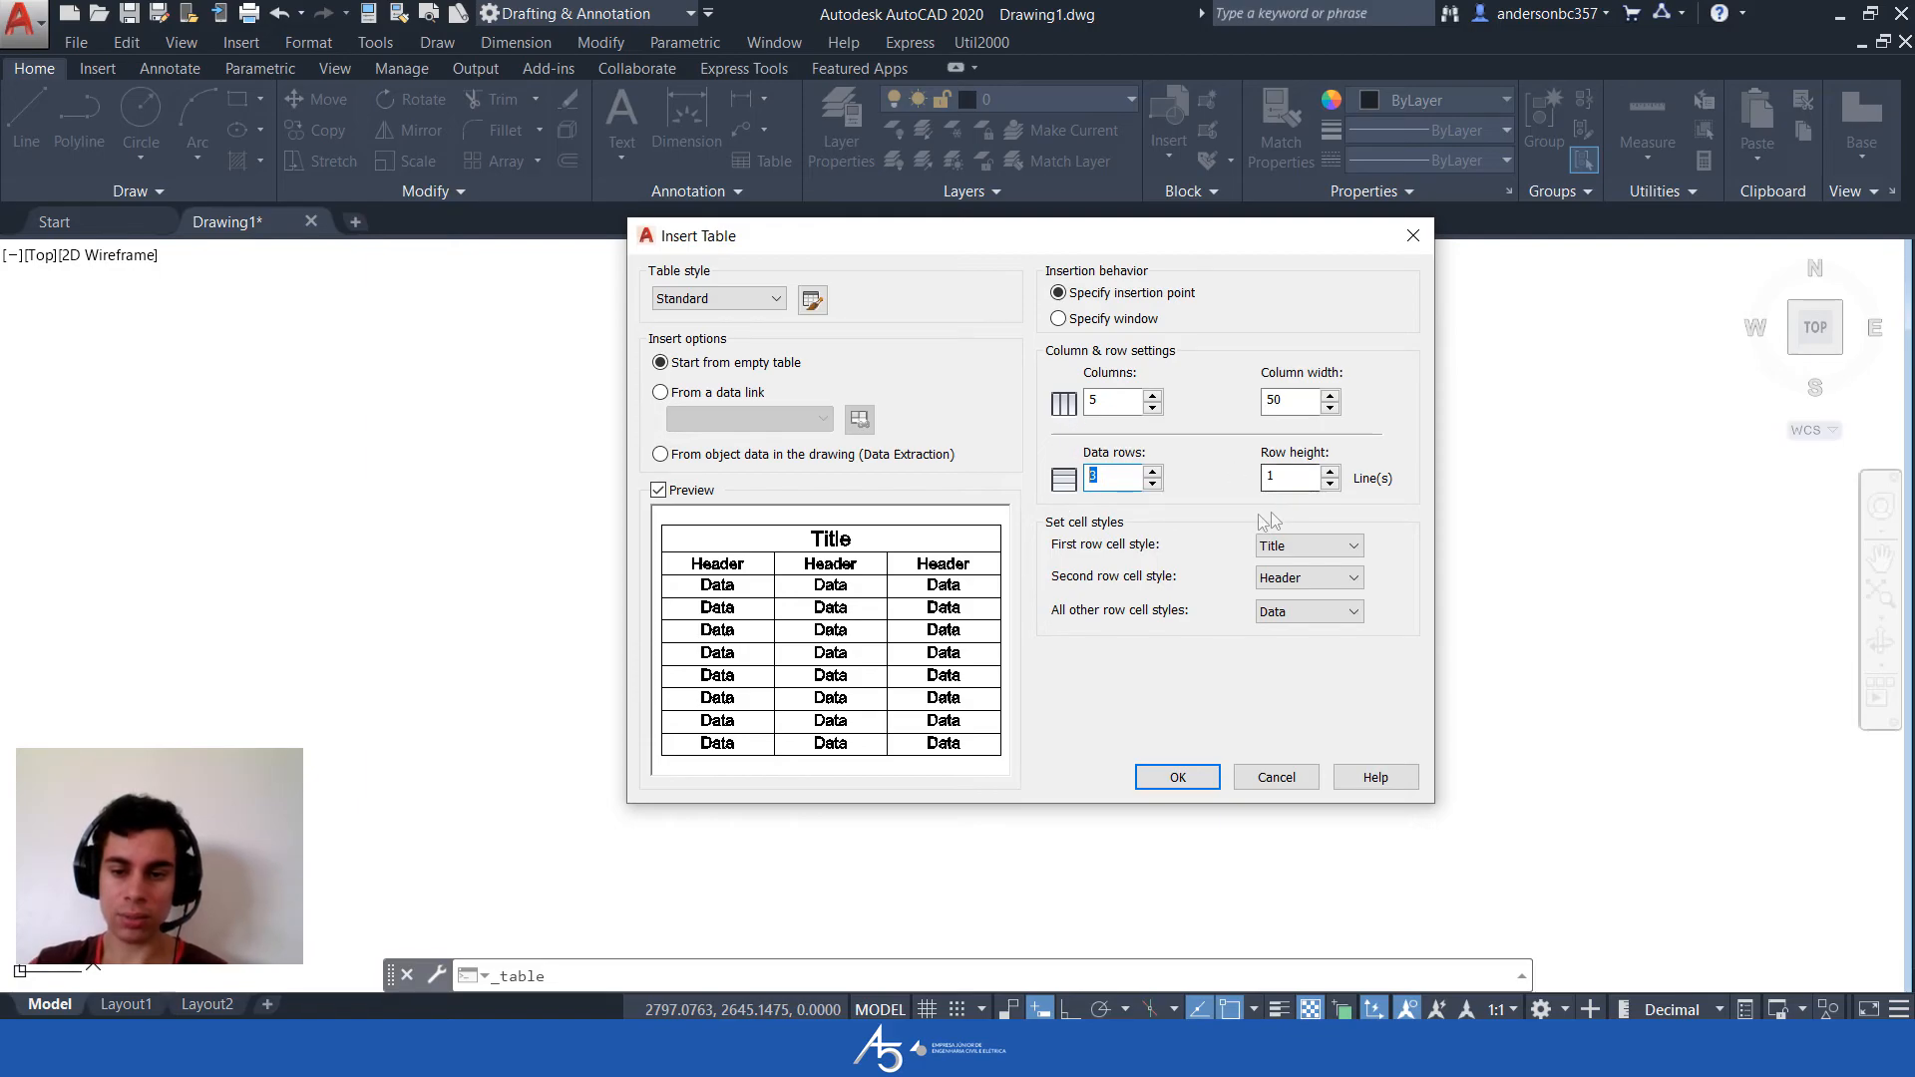
left_click(1331, 474)
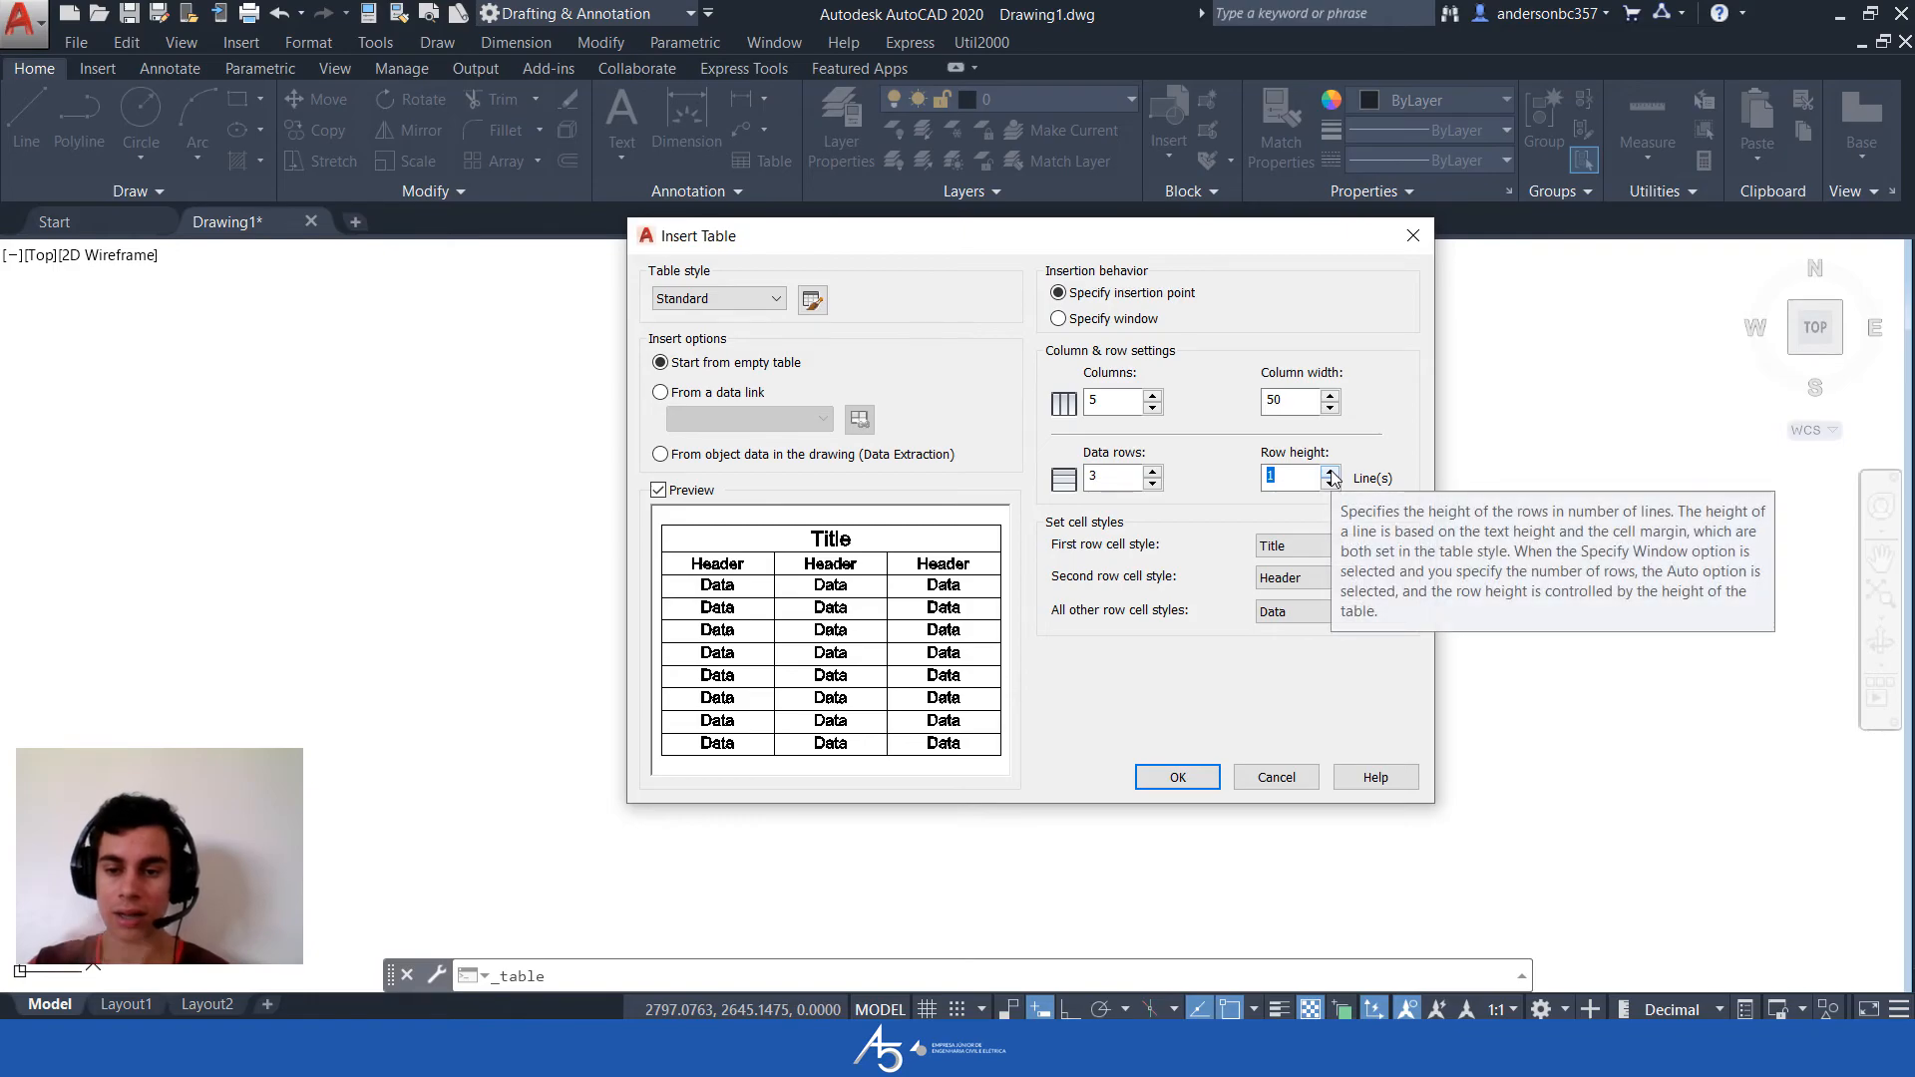
left_click(1330, 474)
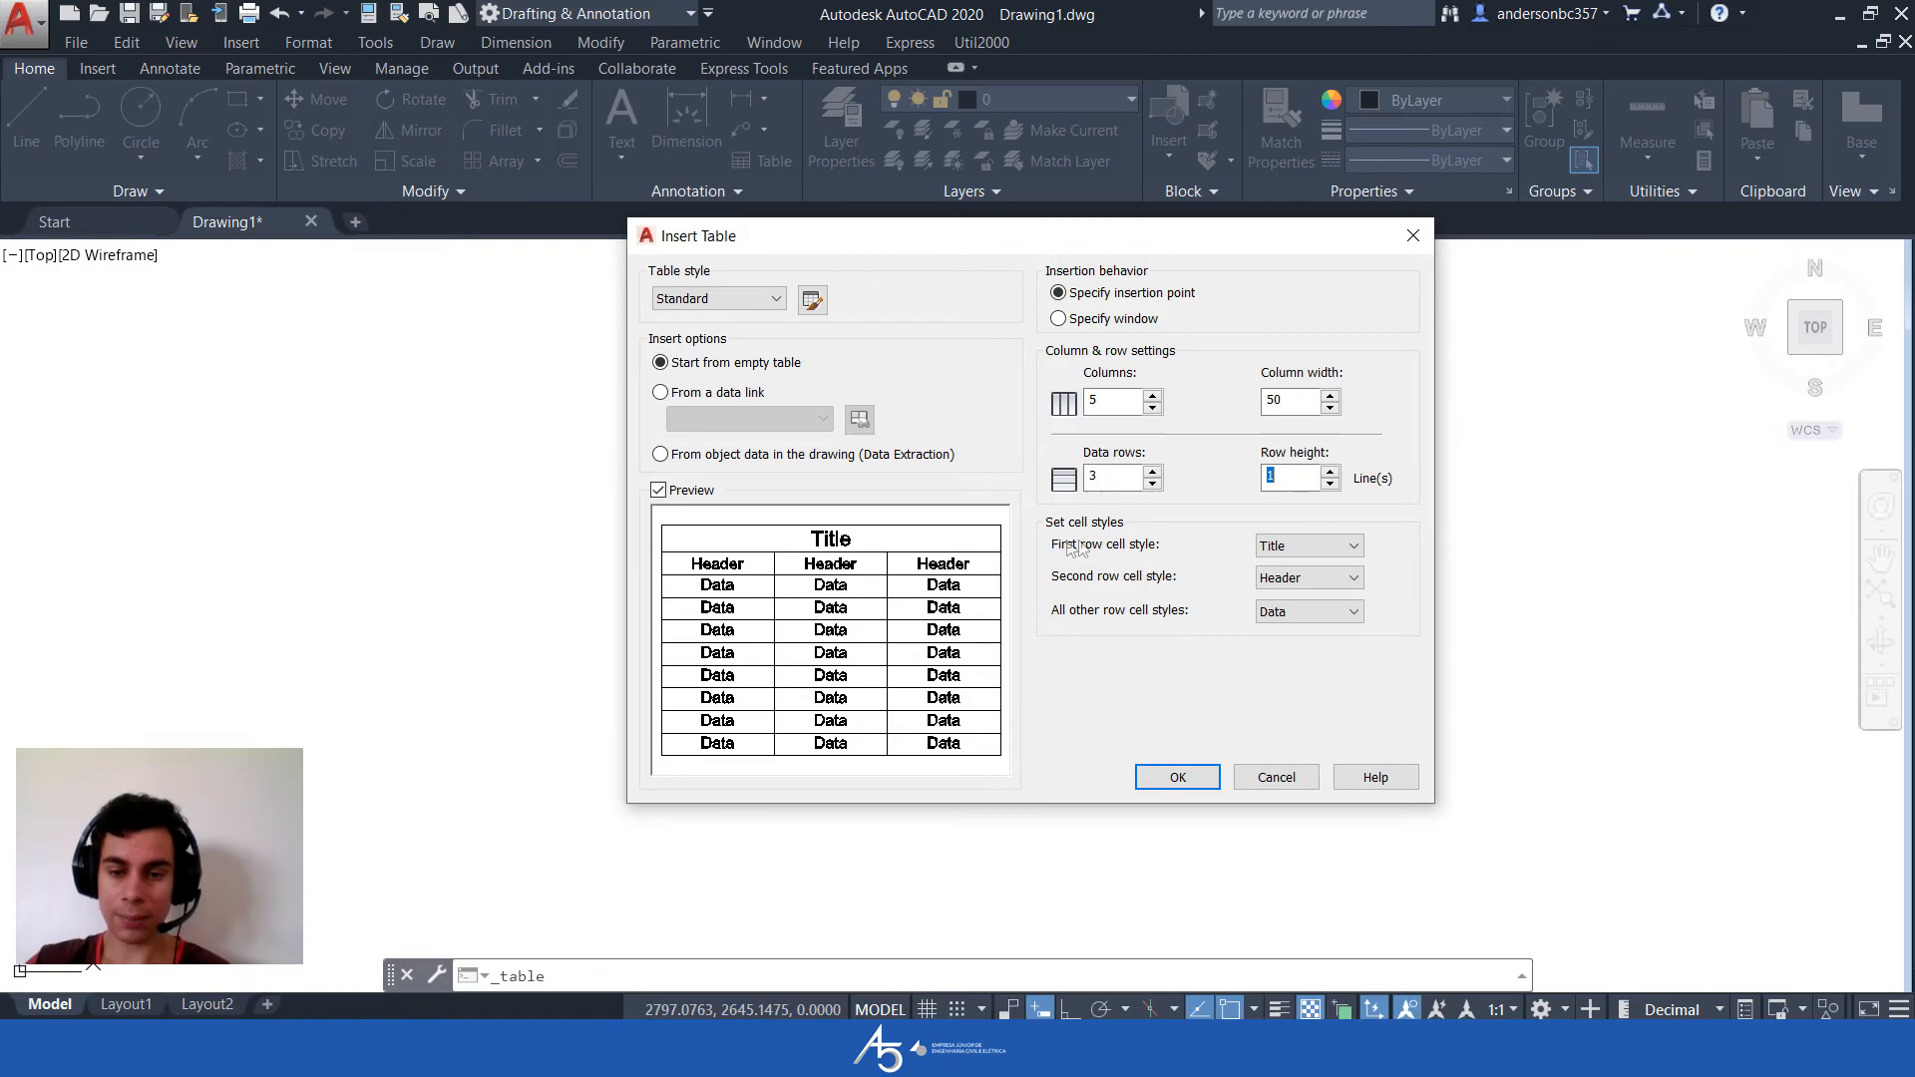
Try Header and Data as first row cell style and Data as second, restoring Title for the first row and Header for the second
left_click(1287, 547)
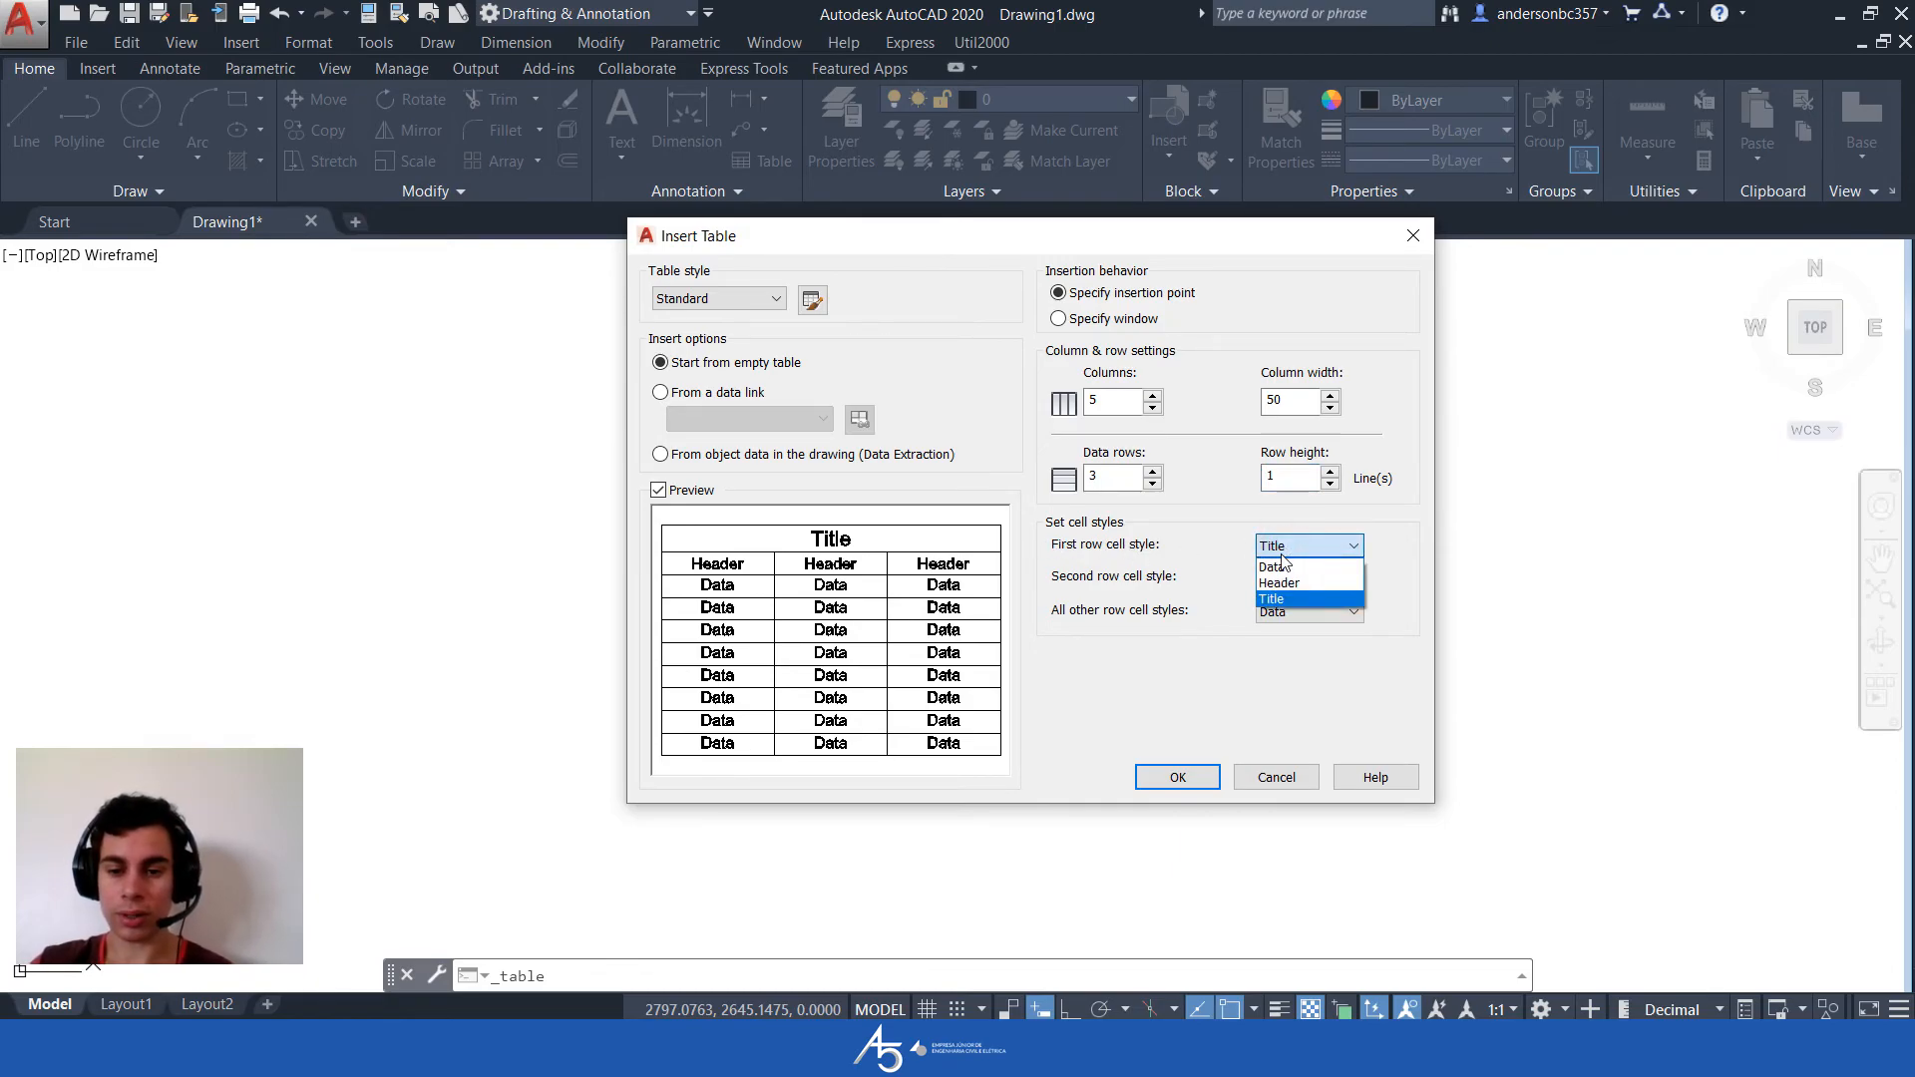
left_click(1280, 583)
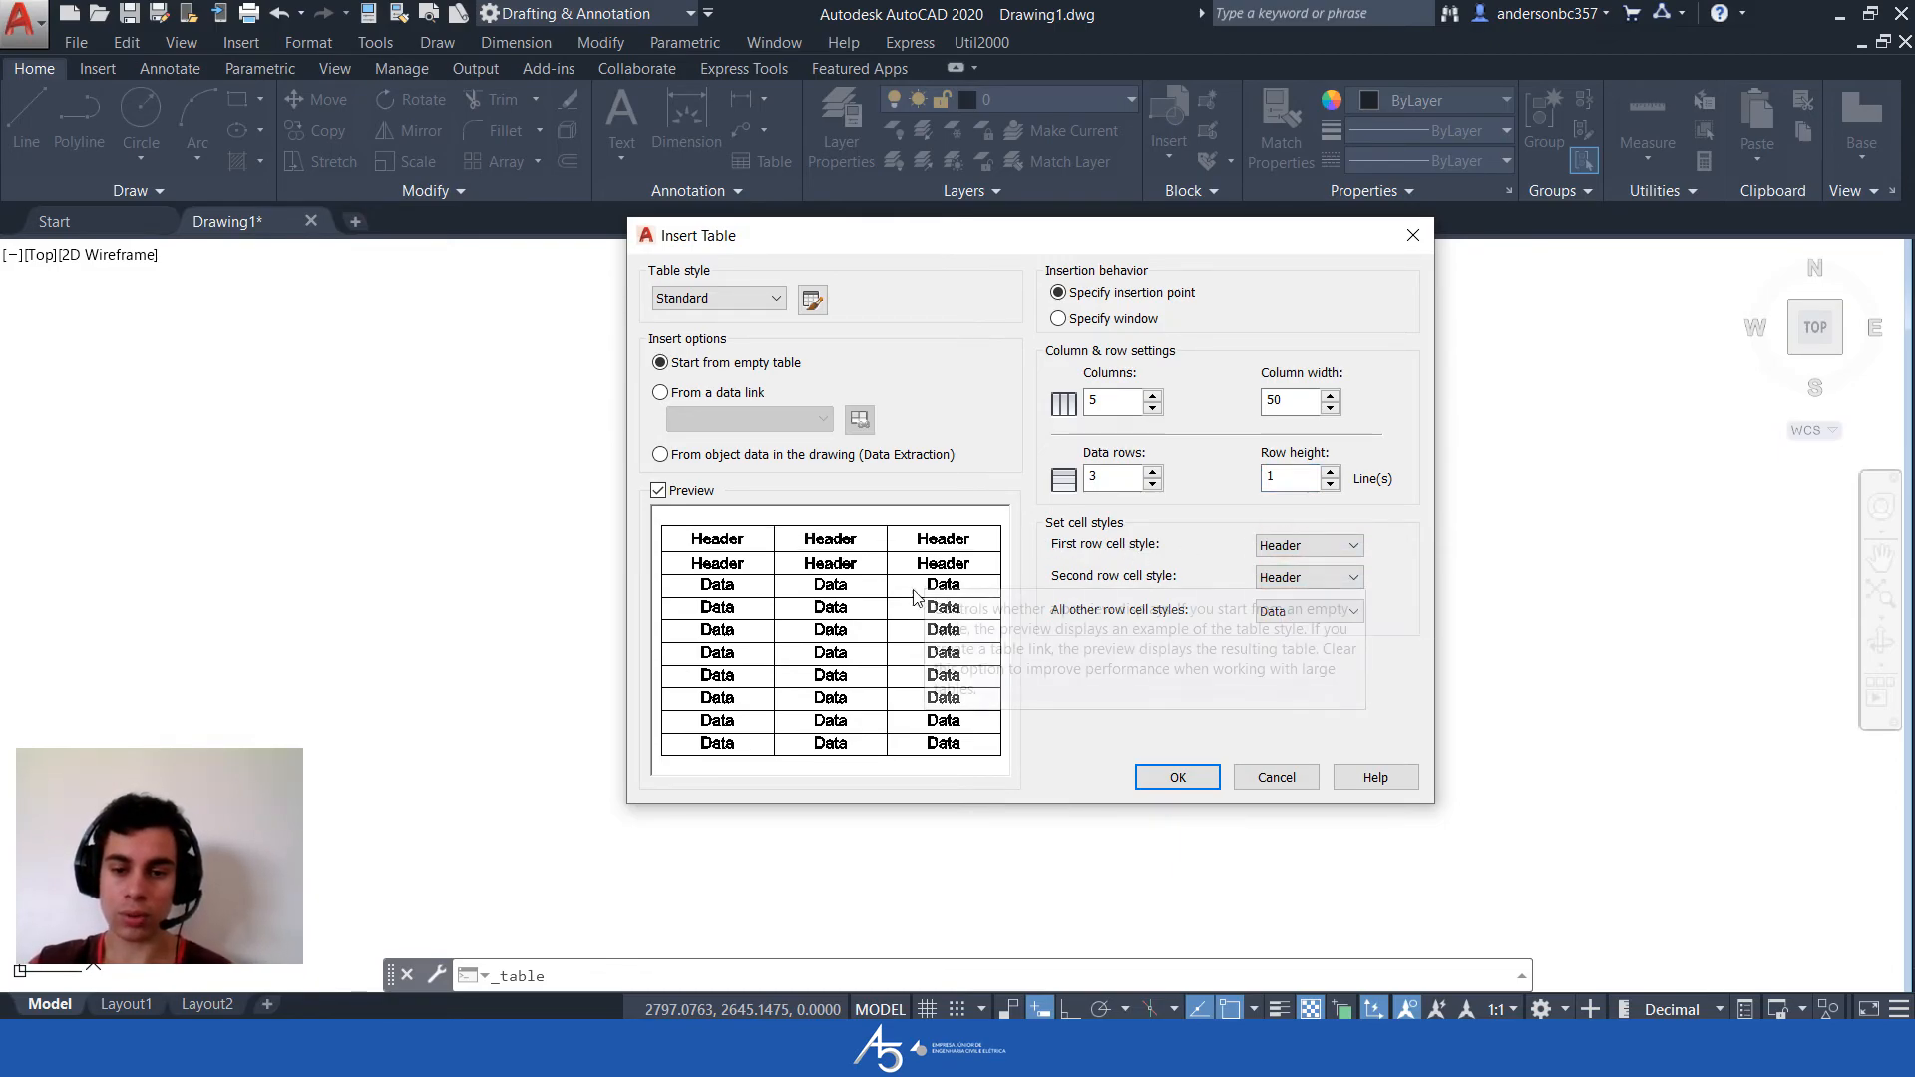
left_click(1307, 546)
left_click(1282, 561)
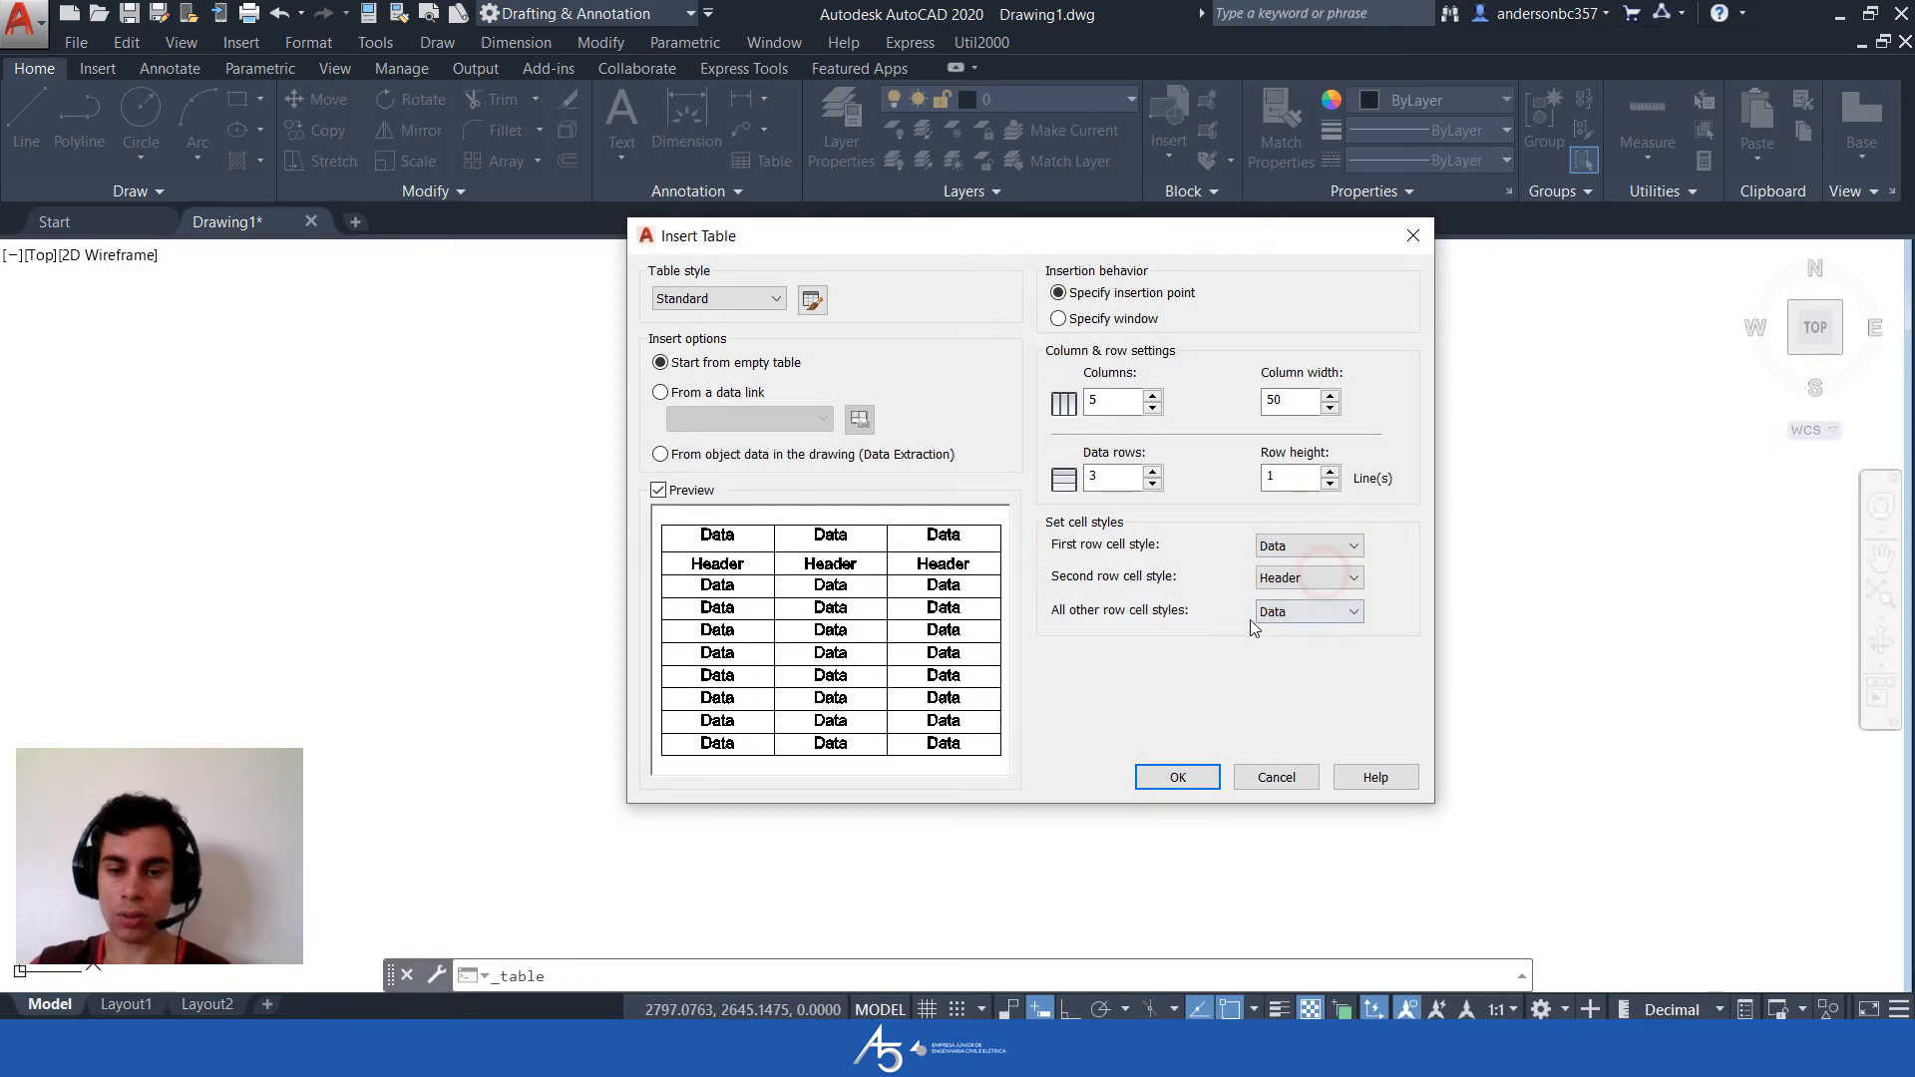
left_click(1283, 578)
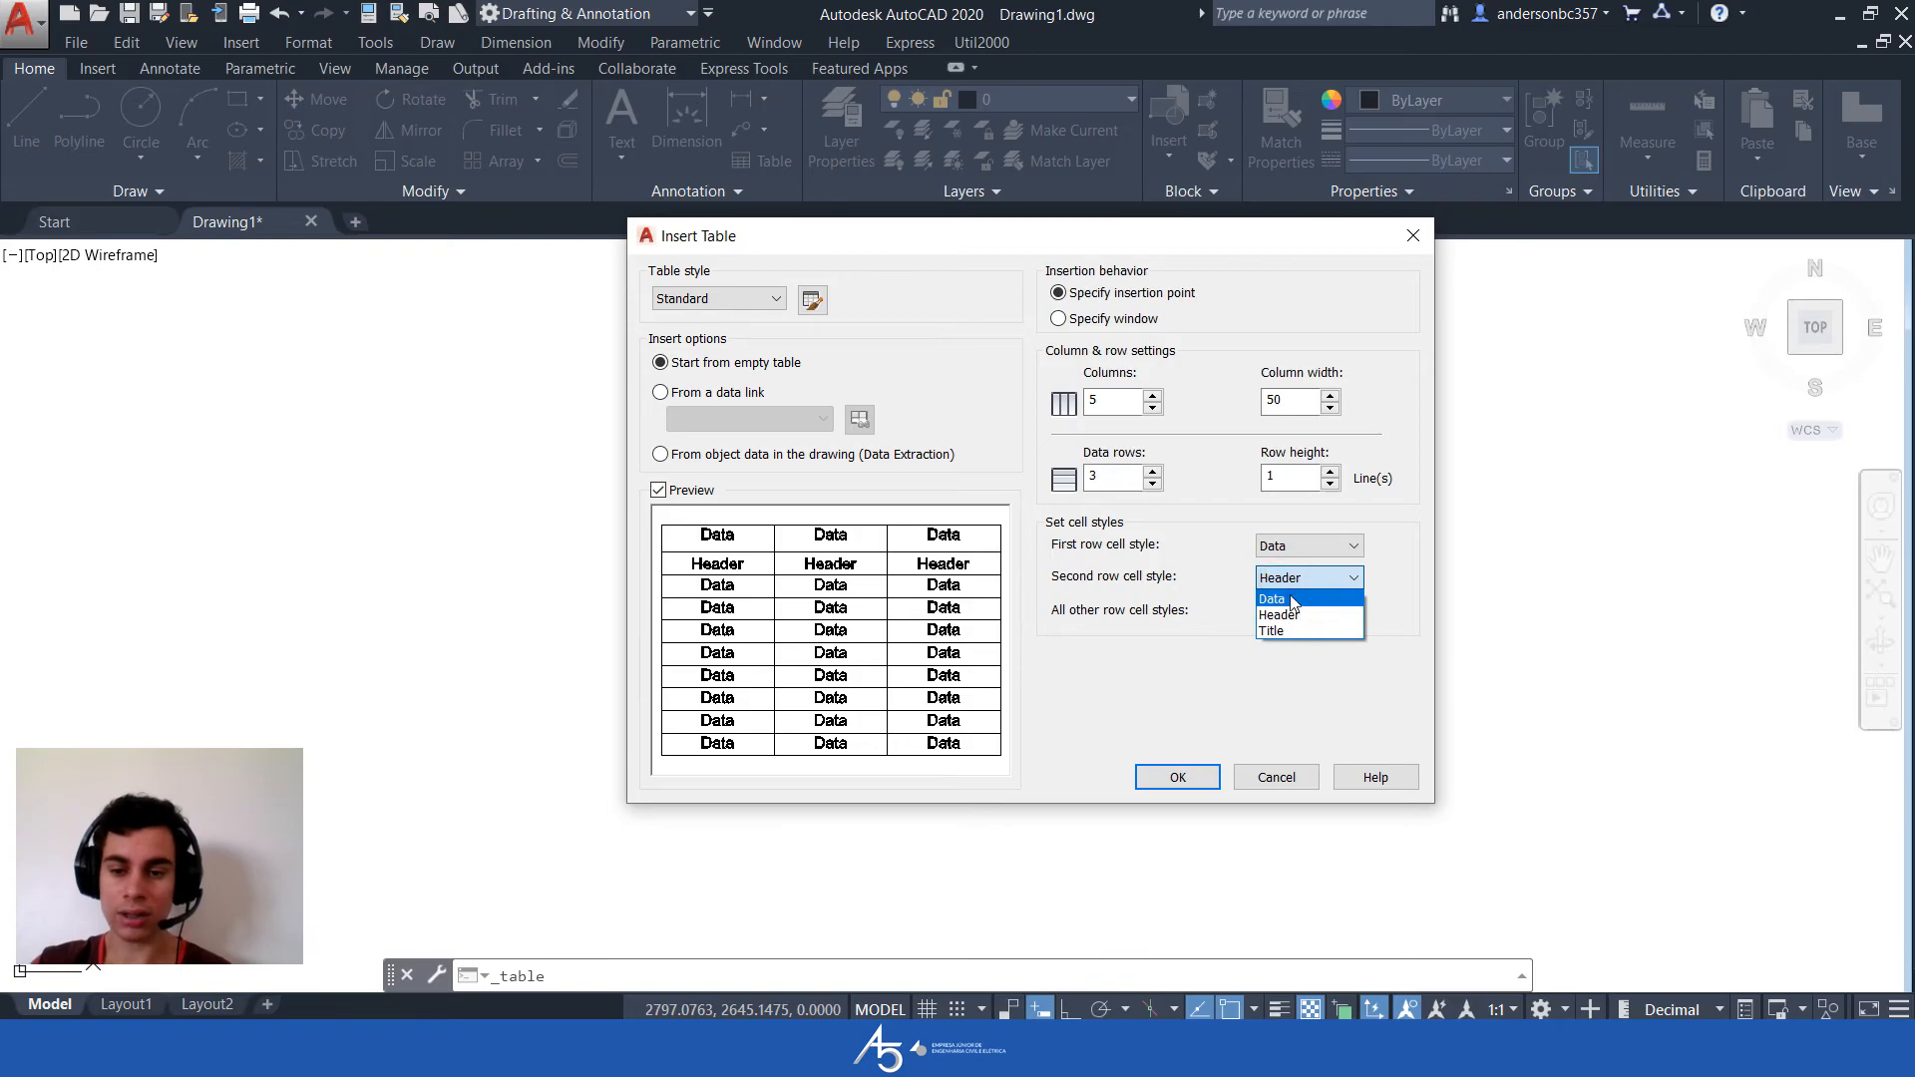
left_click(1290, 600)
left_click(1307, 545)
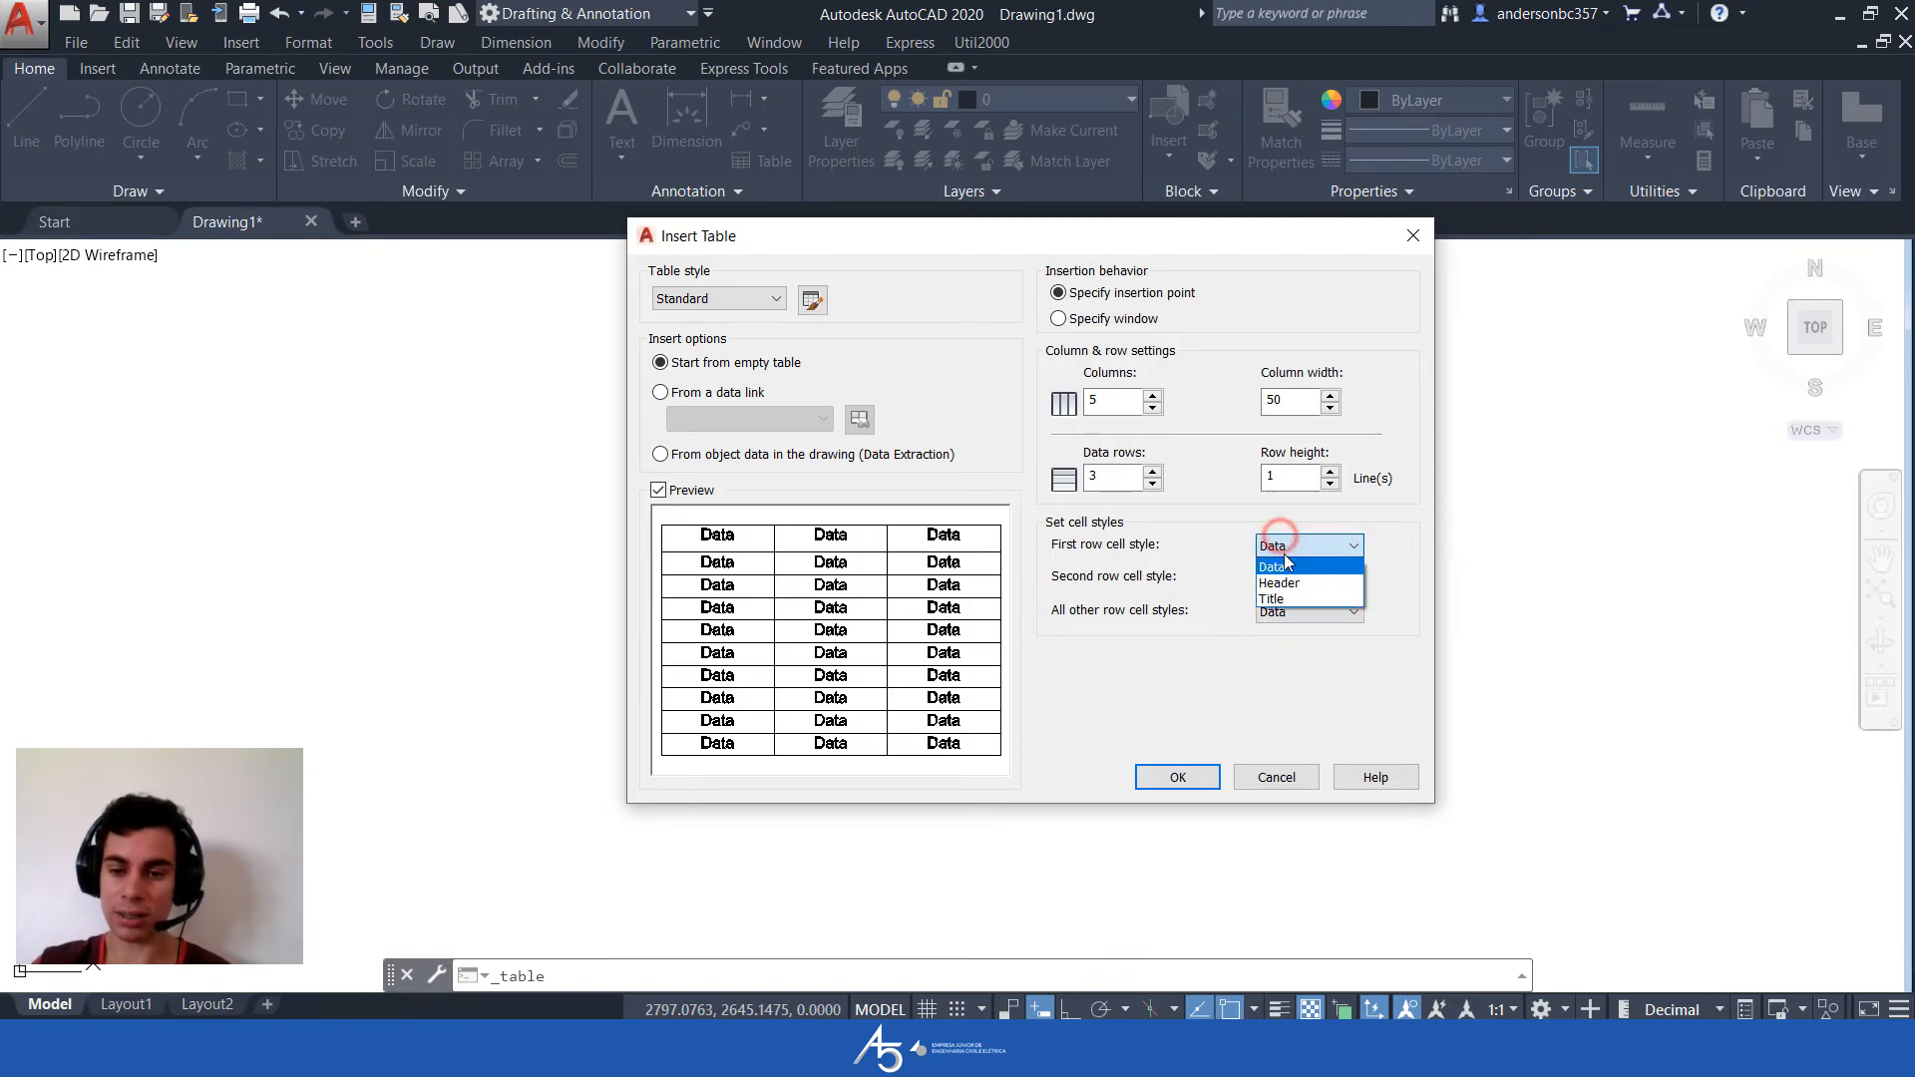
left_click(1277, 598)
left_click(1300, 578)
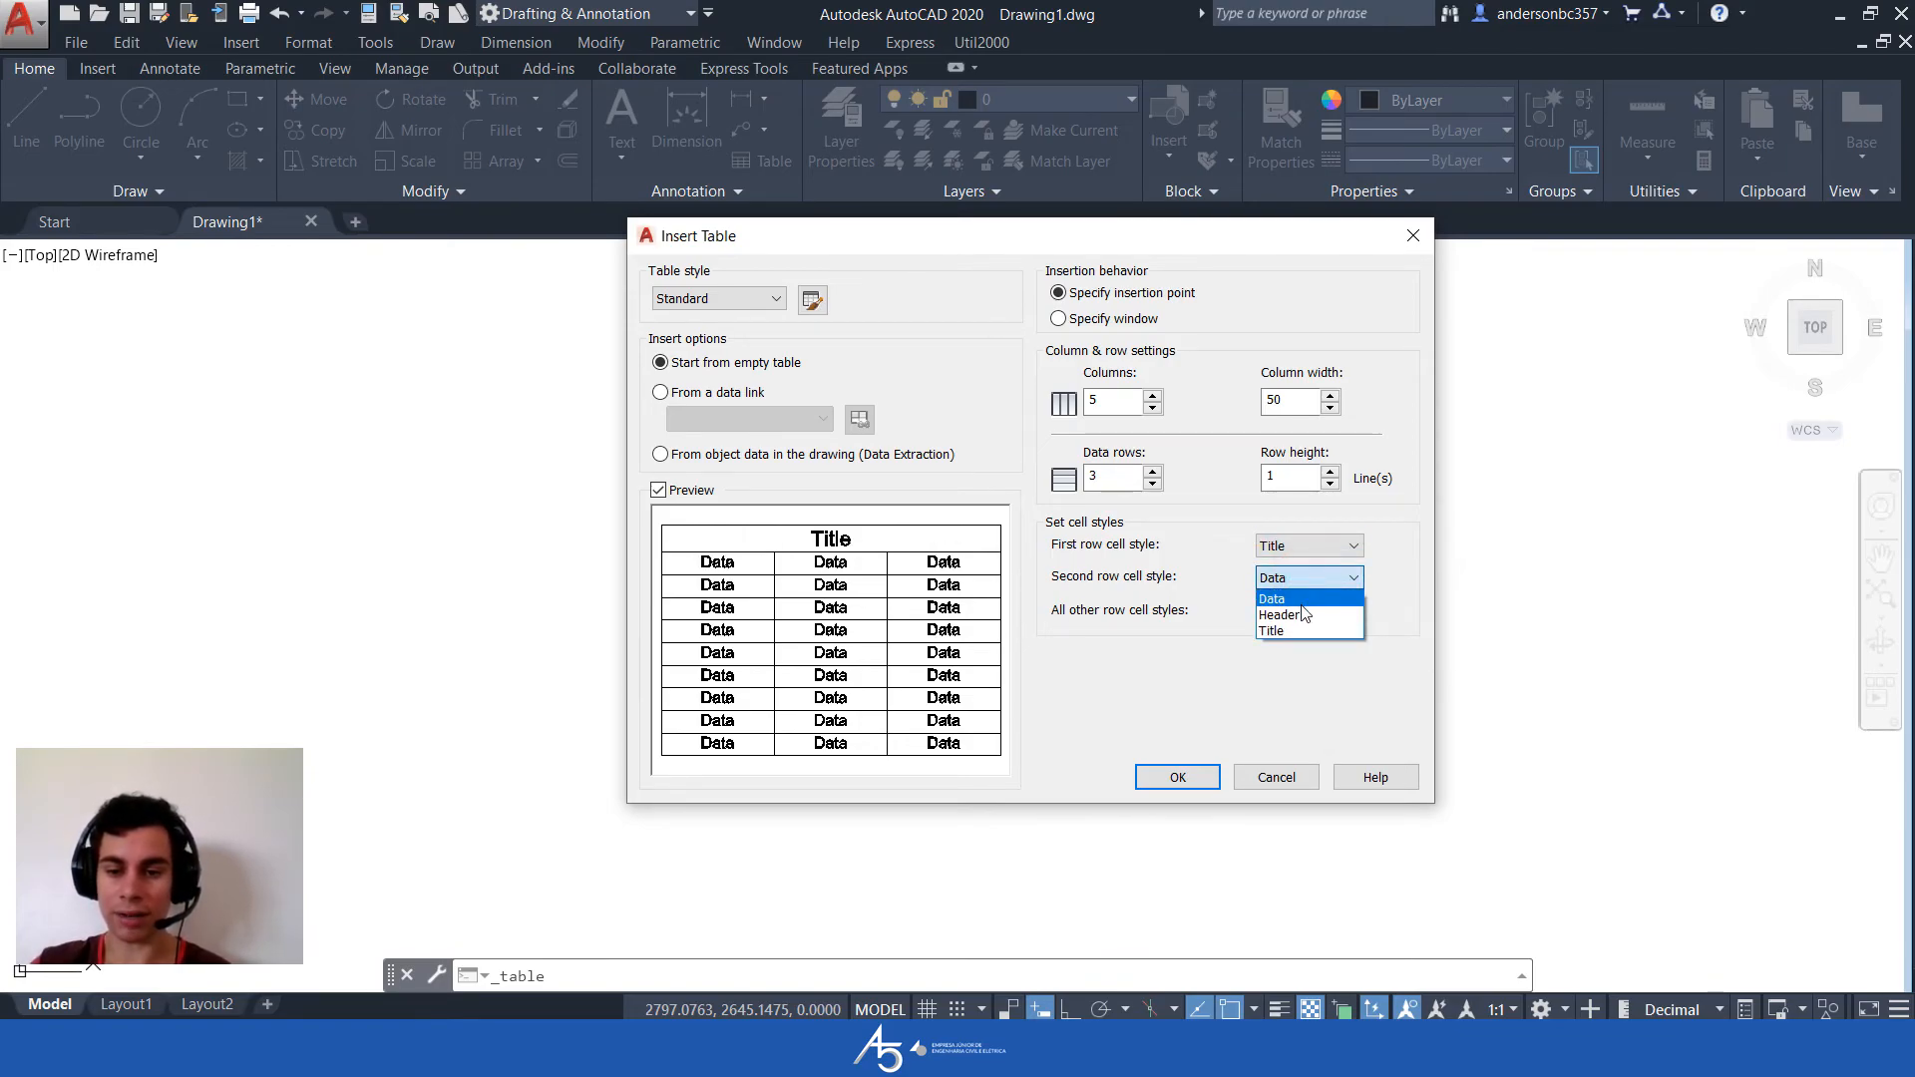
left_click(1281, 615)
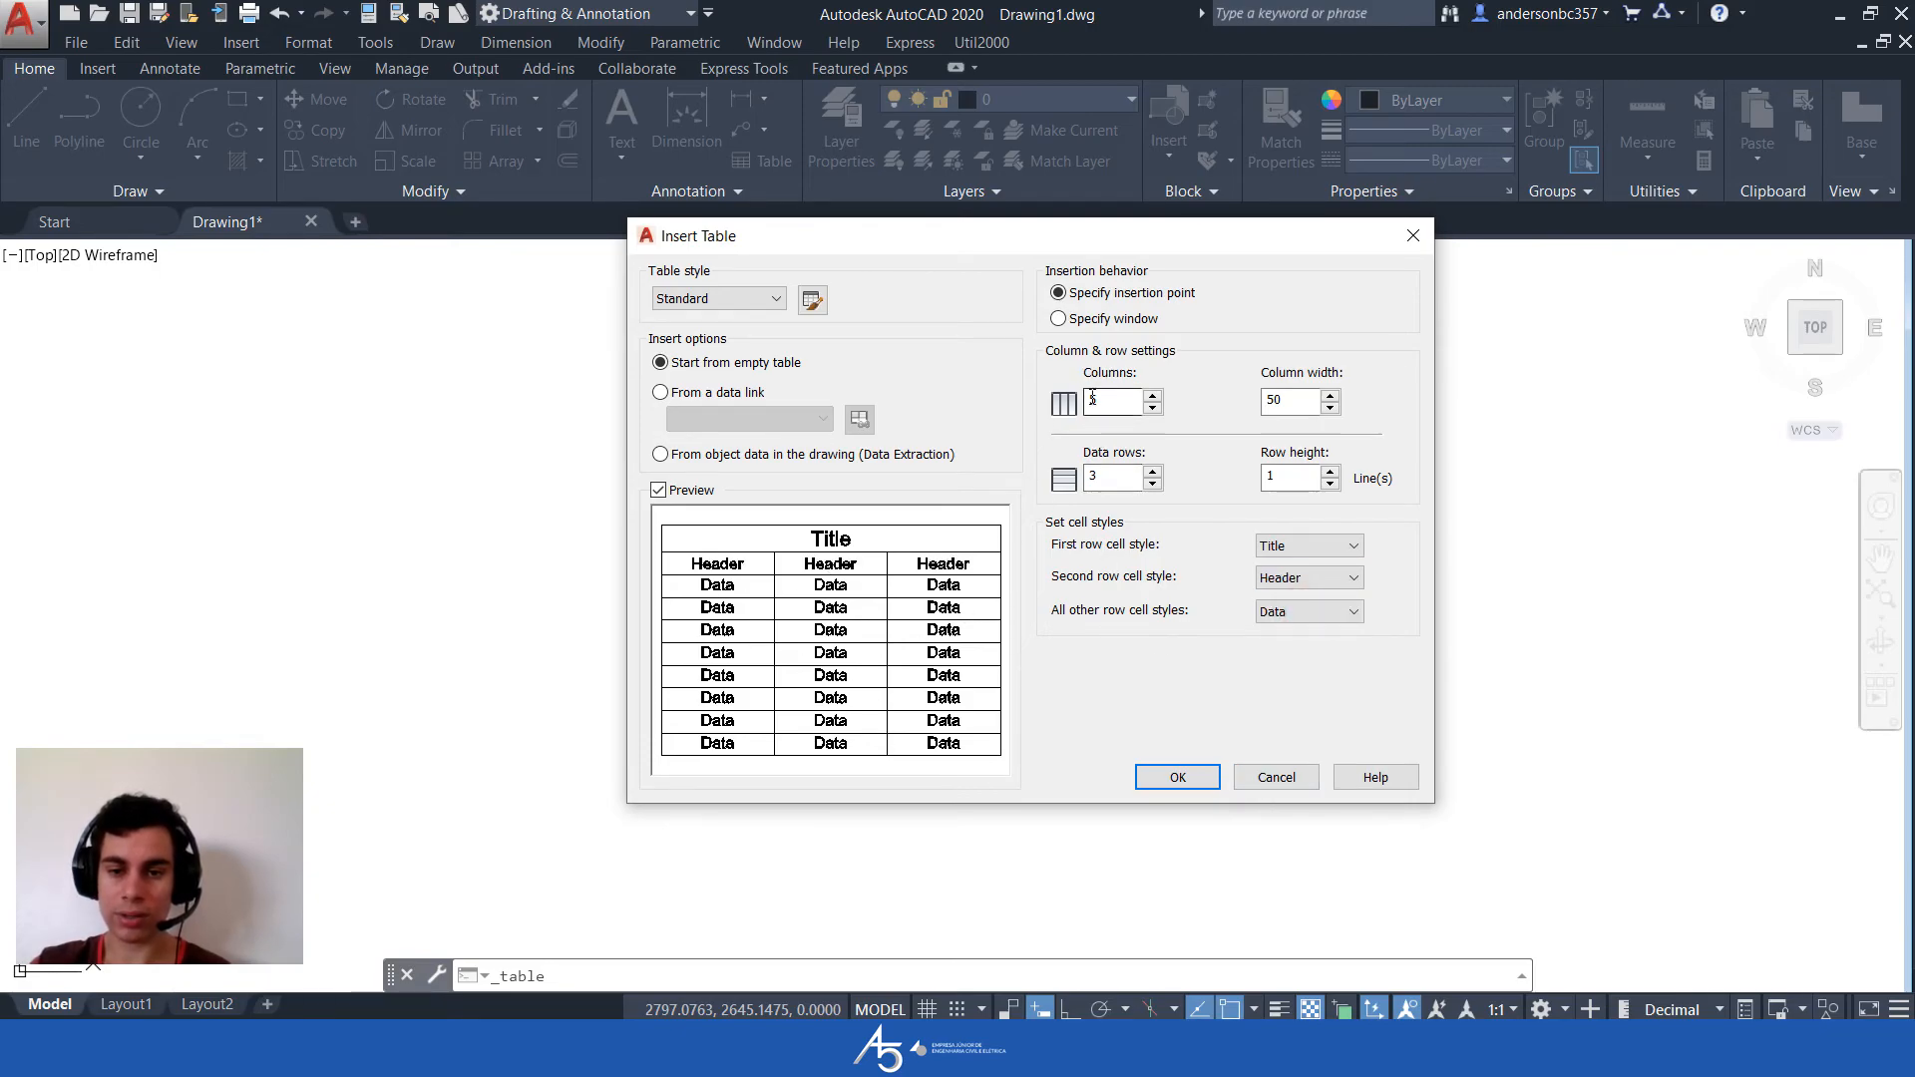
Place the table in the empty drawing area and leave its title cell blank
left_click(1115, 476)
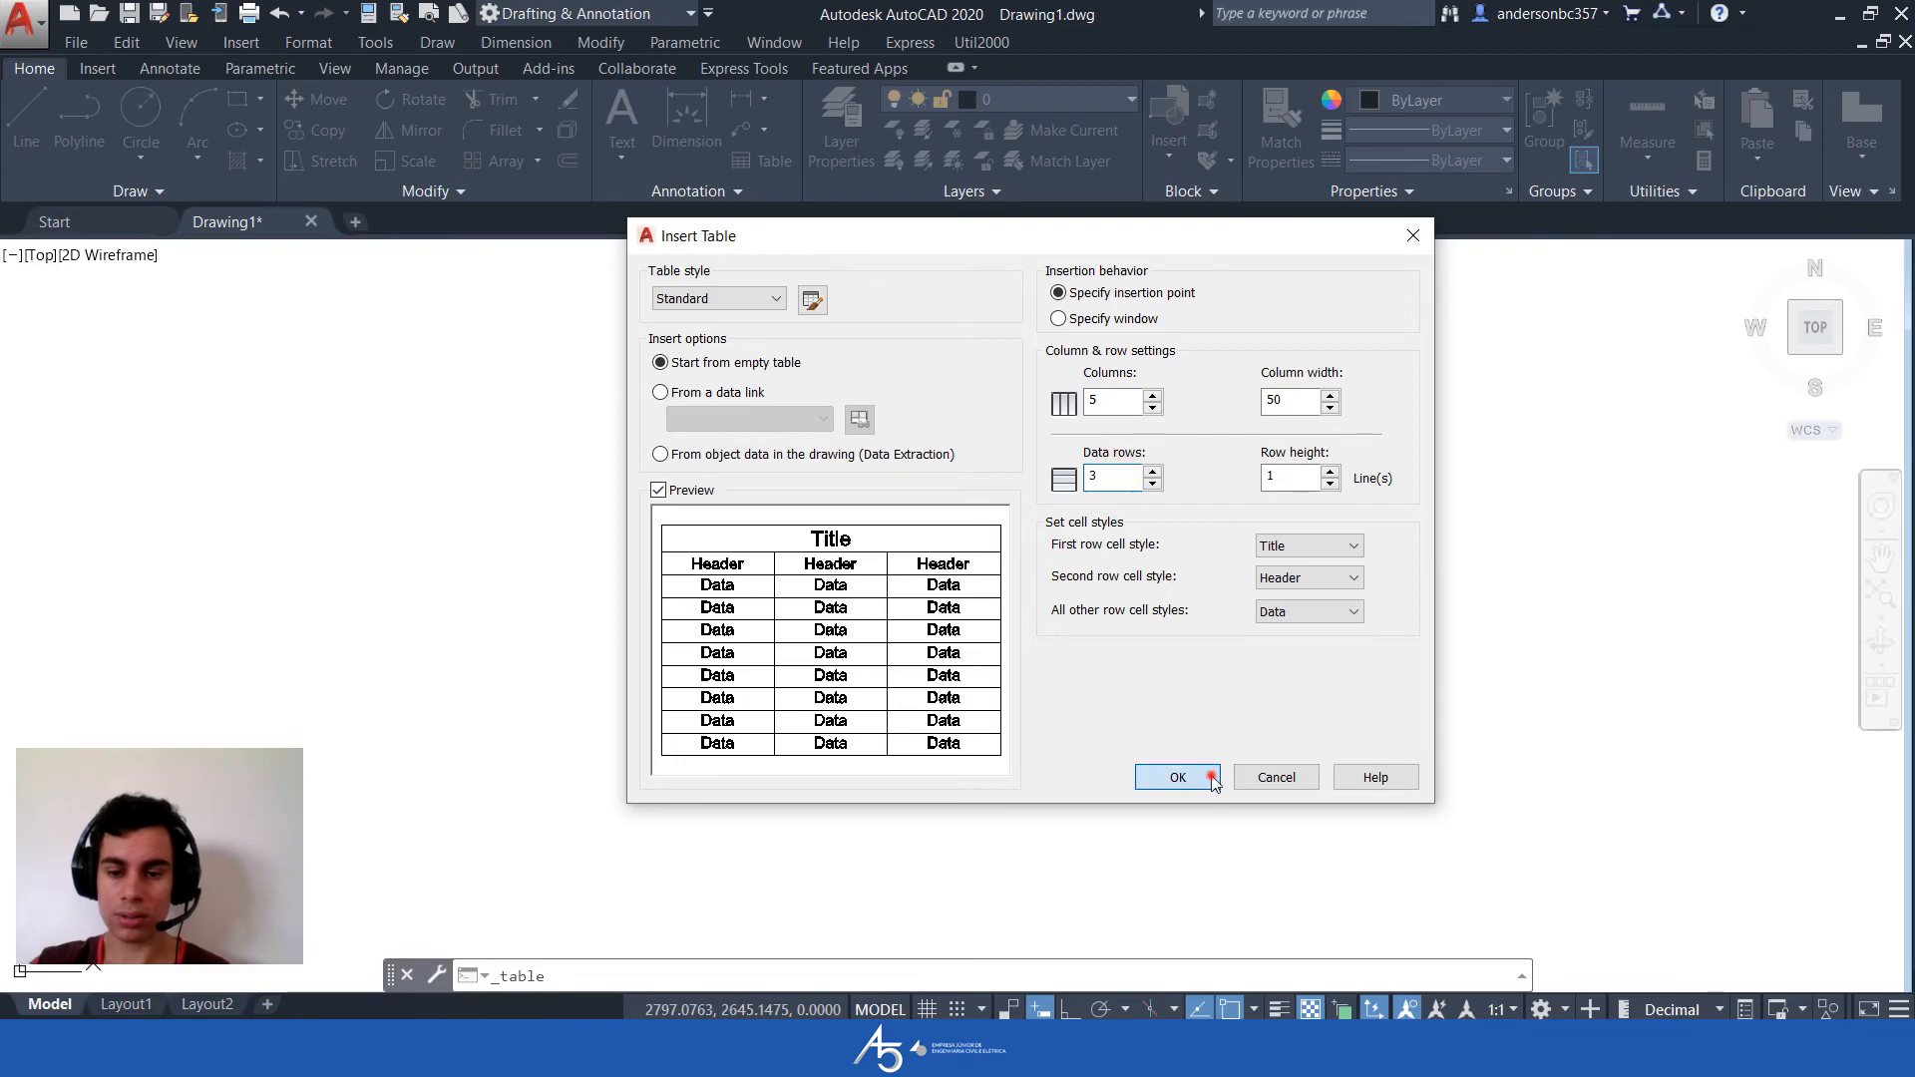
left_click(1177, 777)
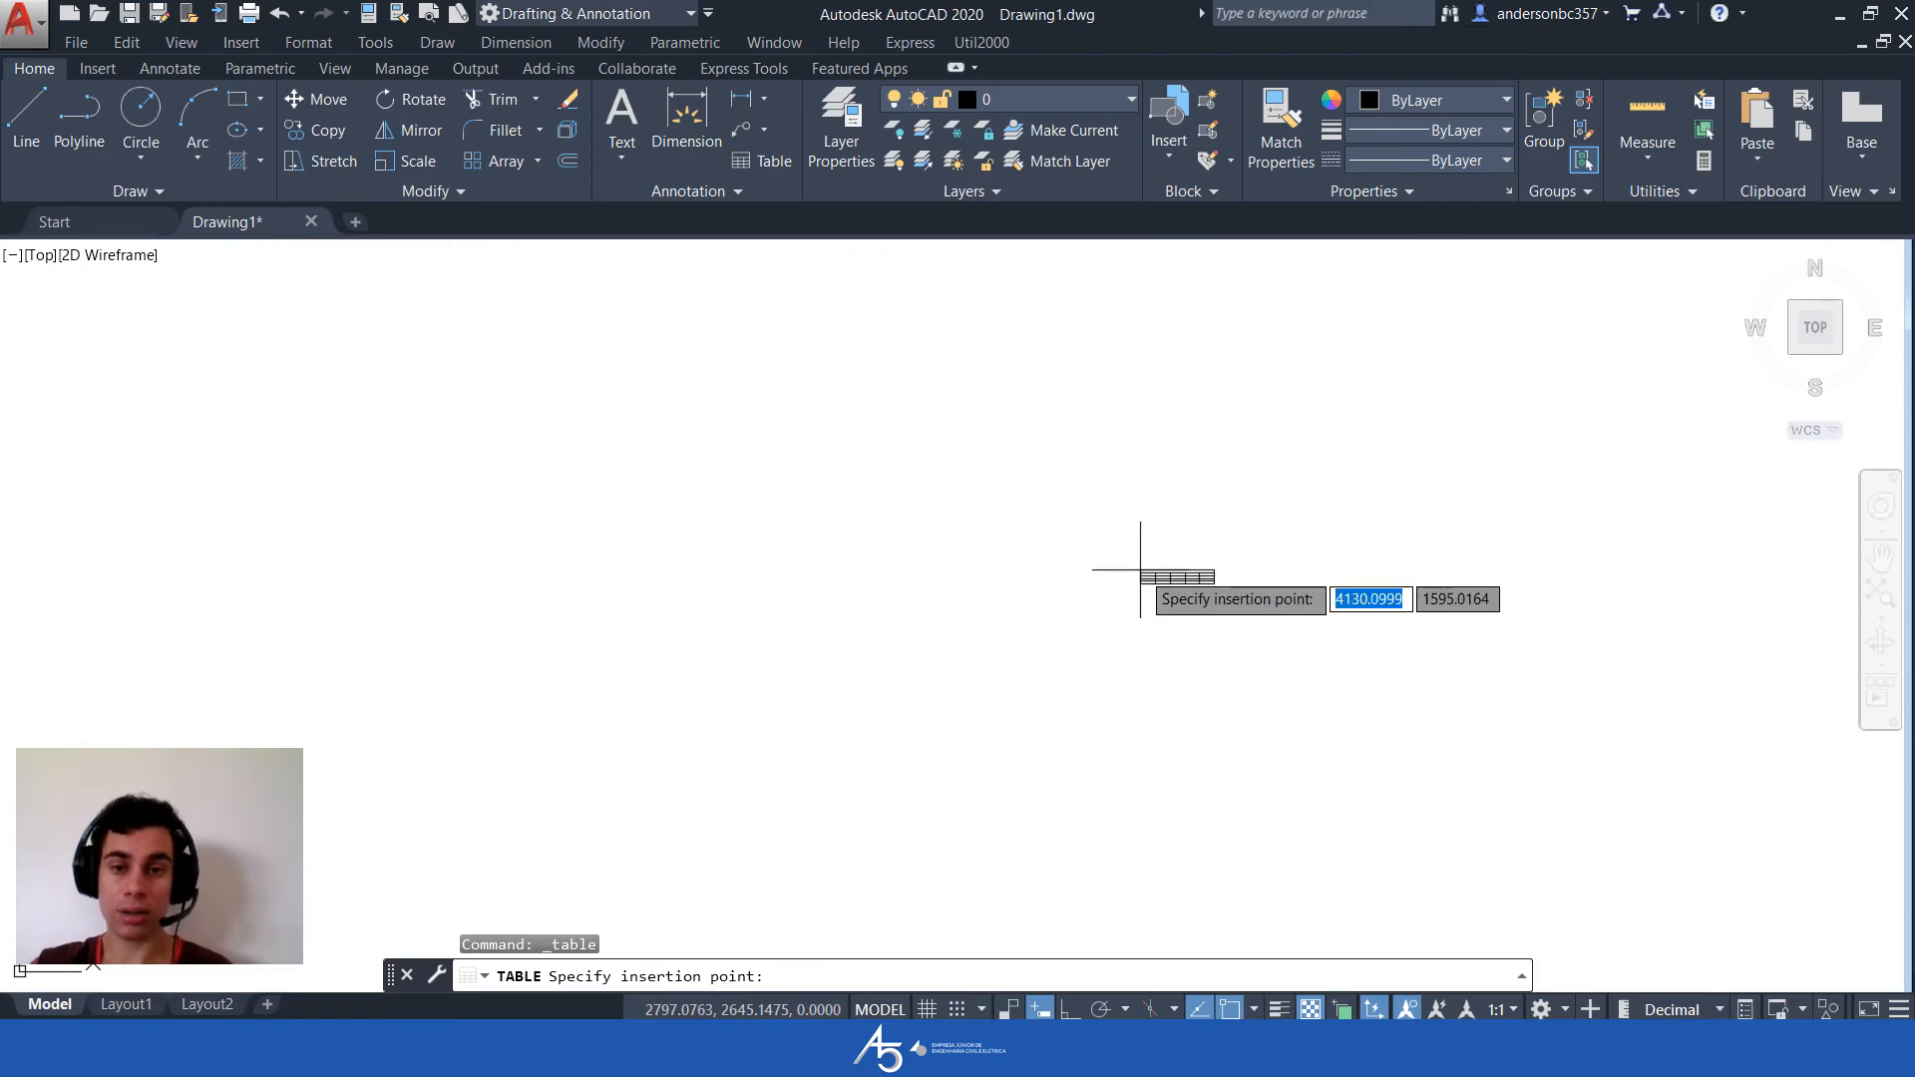
left_click(871, 554)
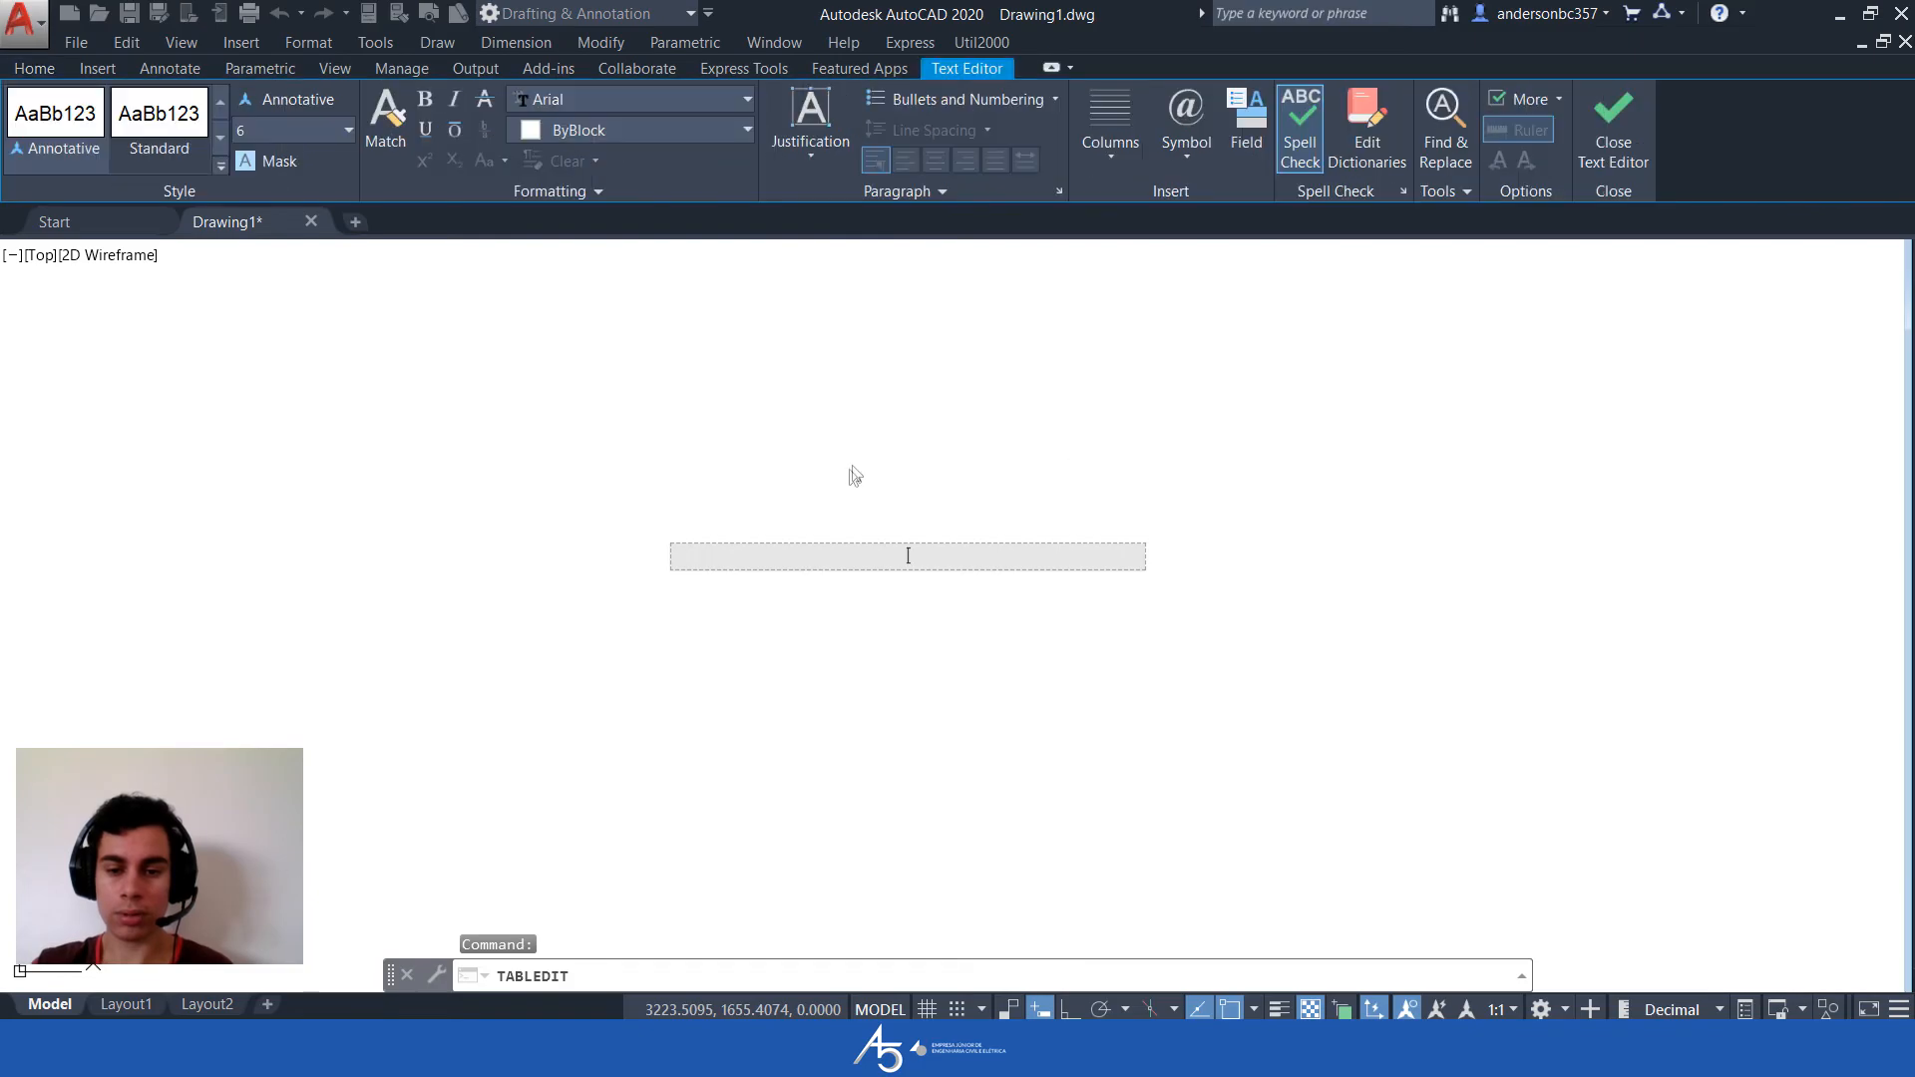
left_click(1043, 484)
scroll(957, 568, "up", 10)
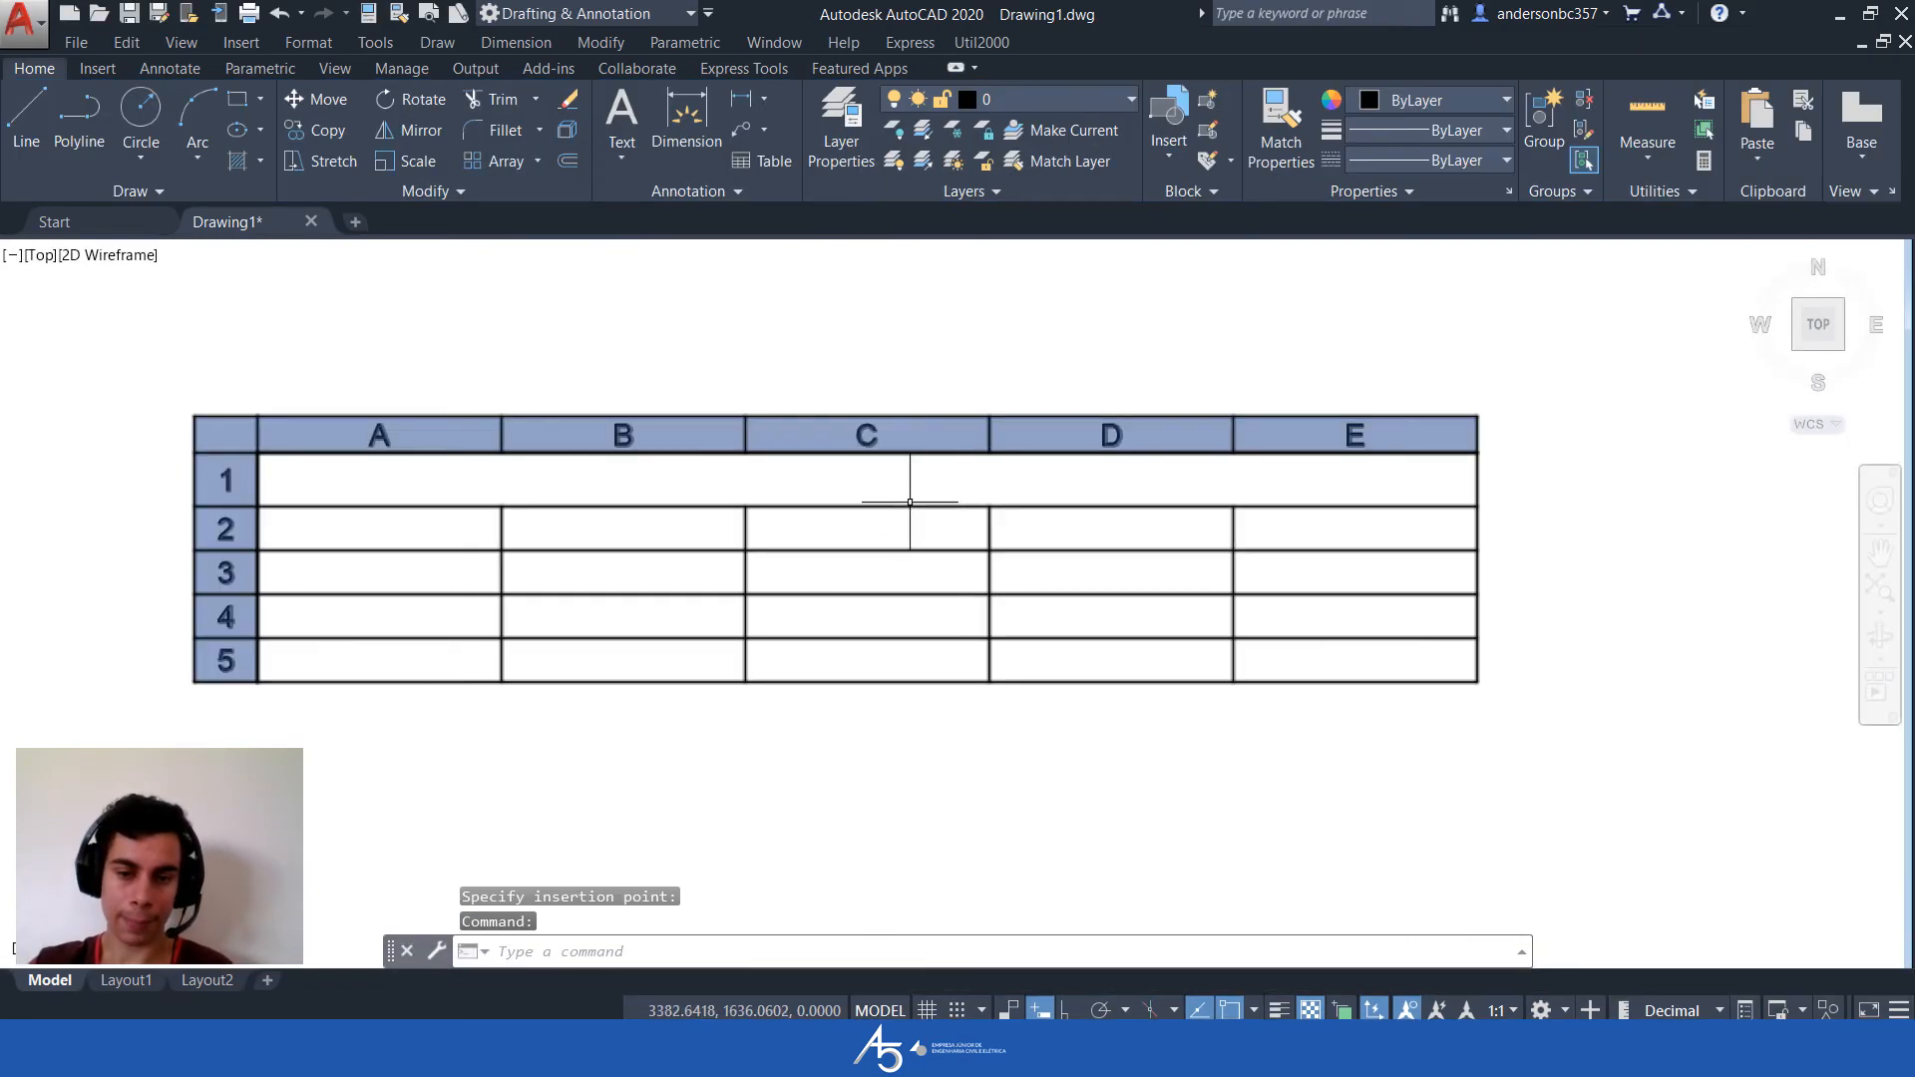
Stretch the table's height uniformly to about 120 units
left_click_drag(930, 541, 926, 698)
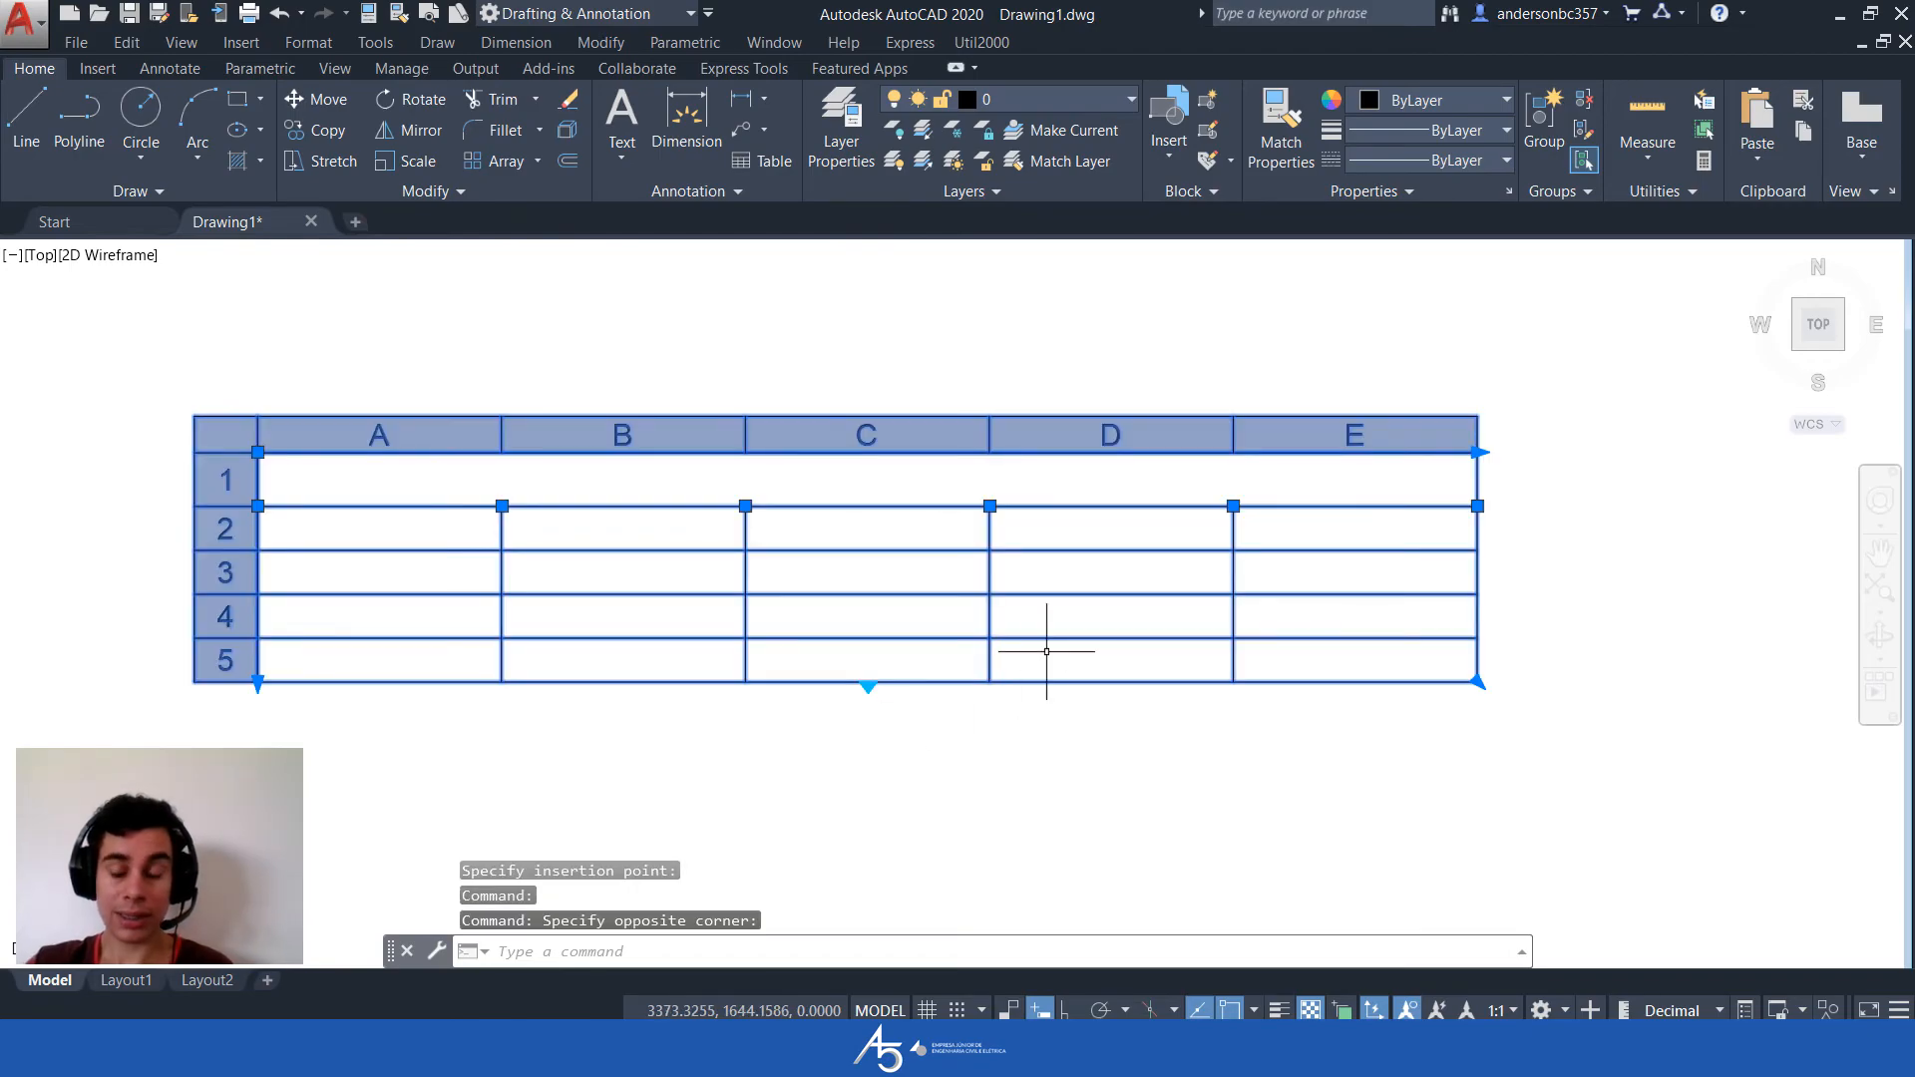
scroll(1095, 606, "down", 3)
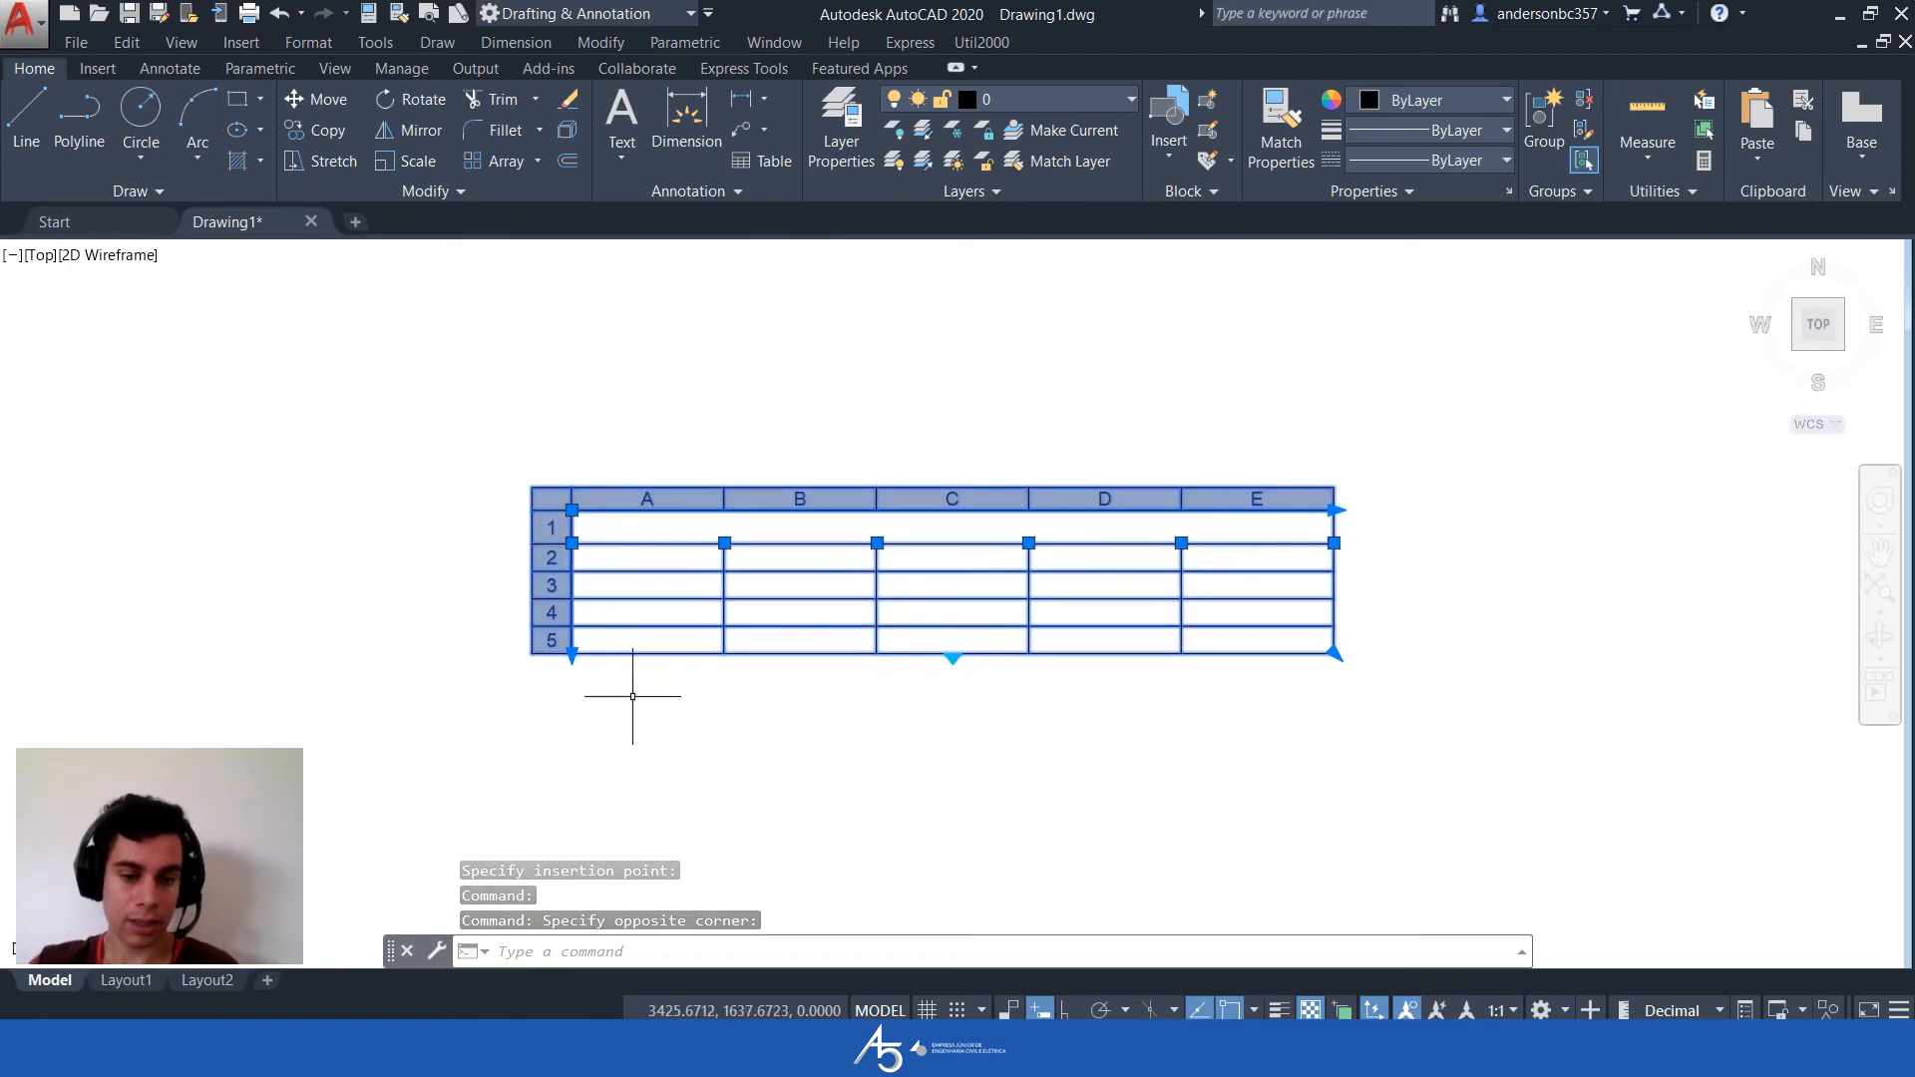
left_click(572, 654)
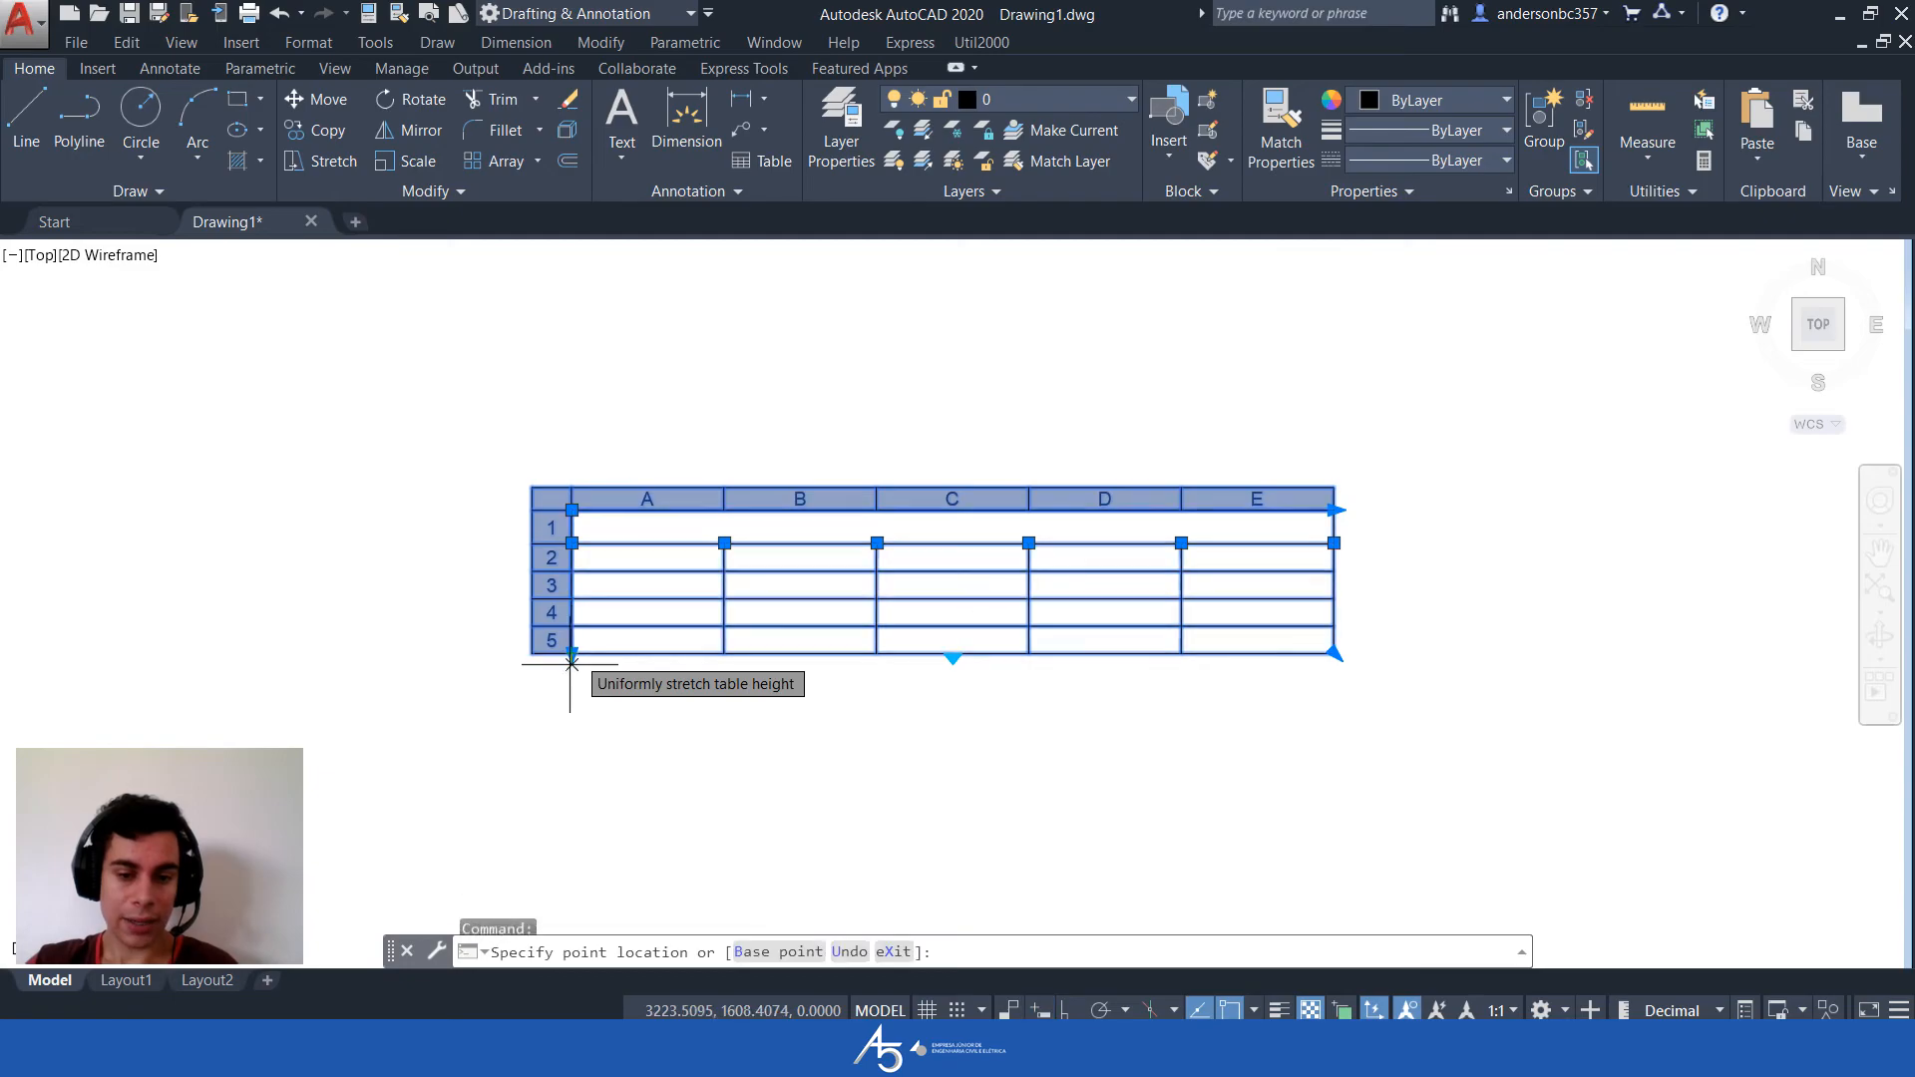
left_click(556, 876)
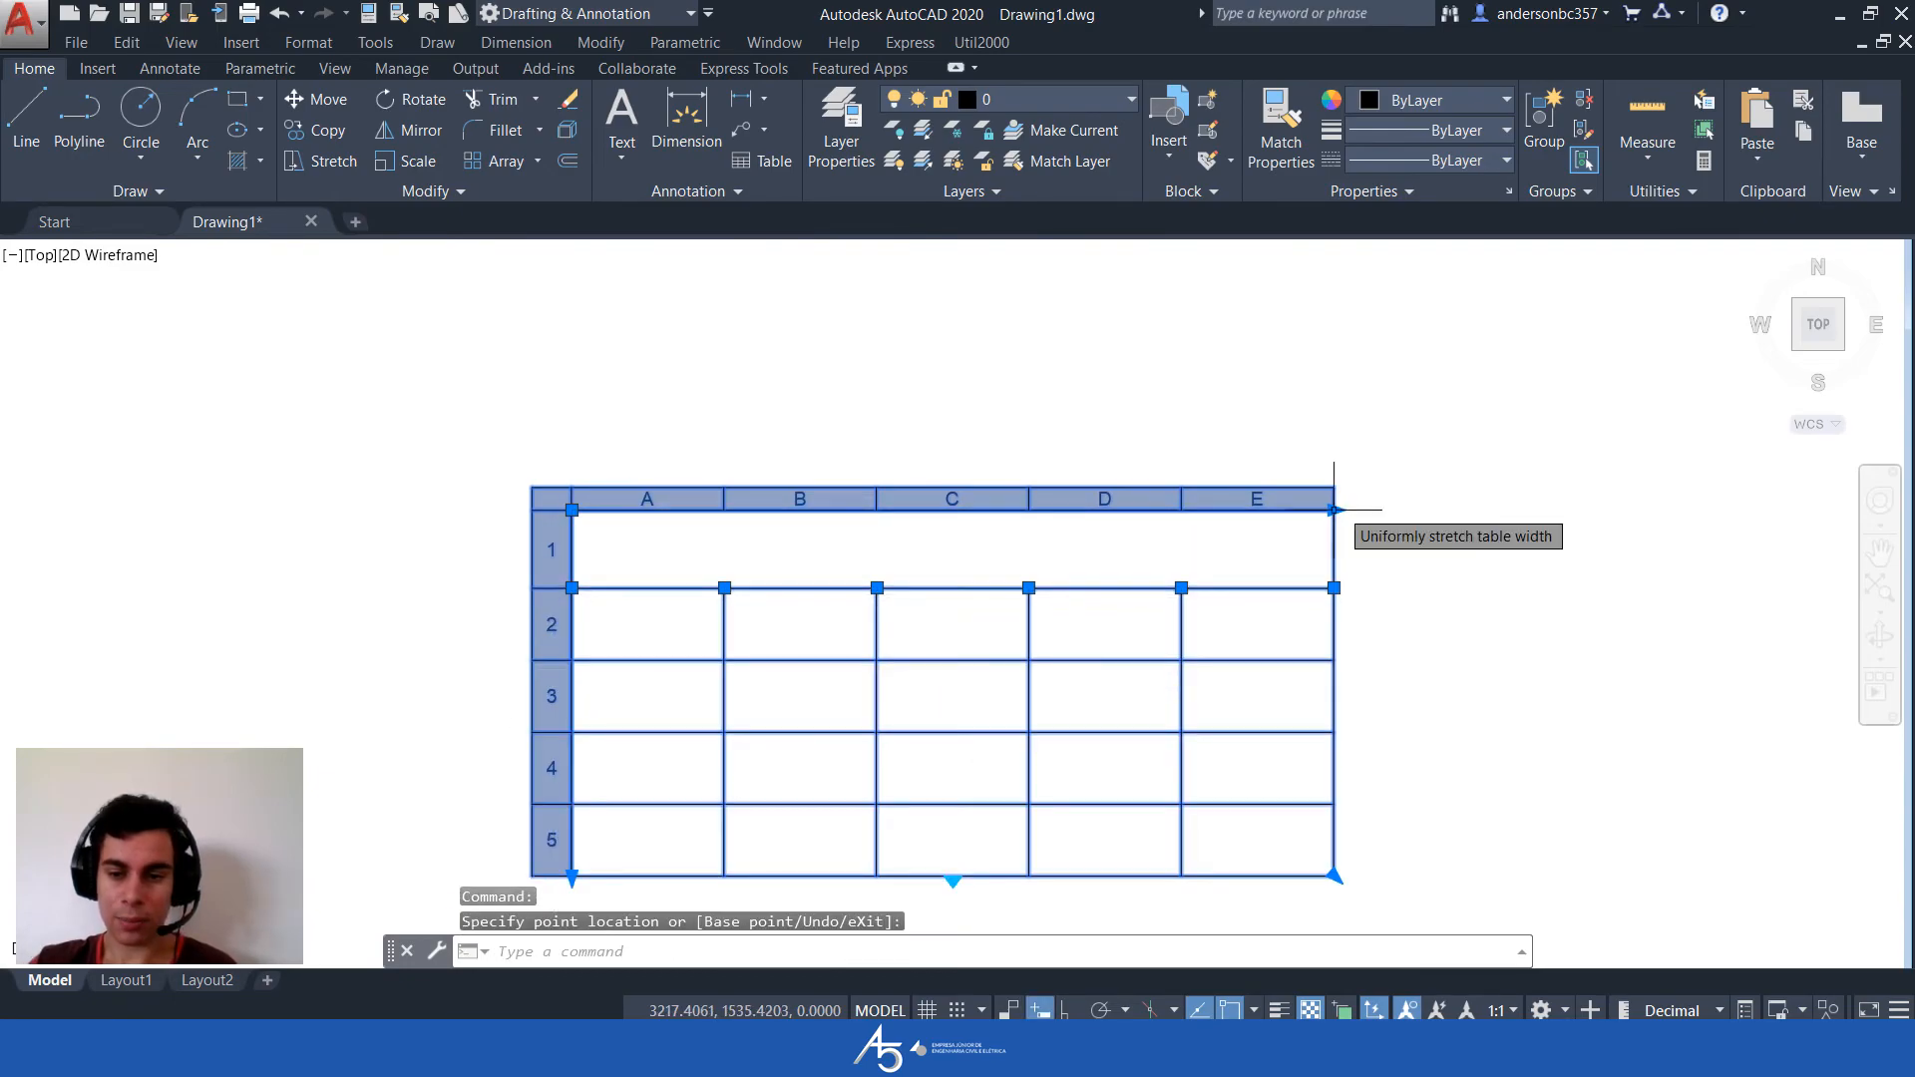
Stretch the table's width uniformly to about 382 units
left_click(1335, 510)
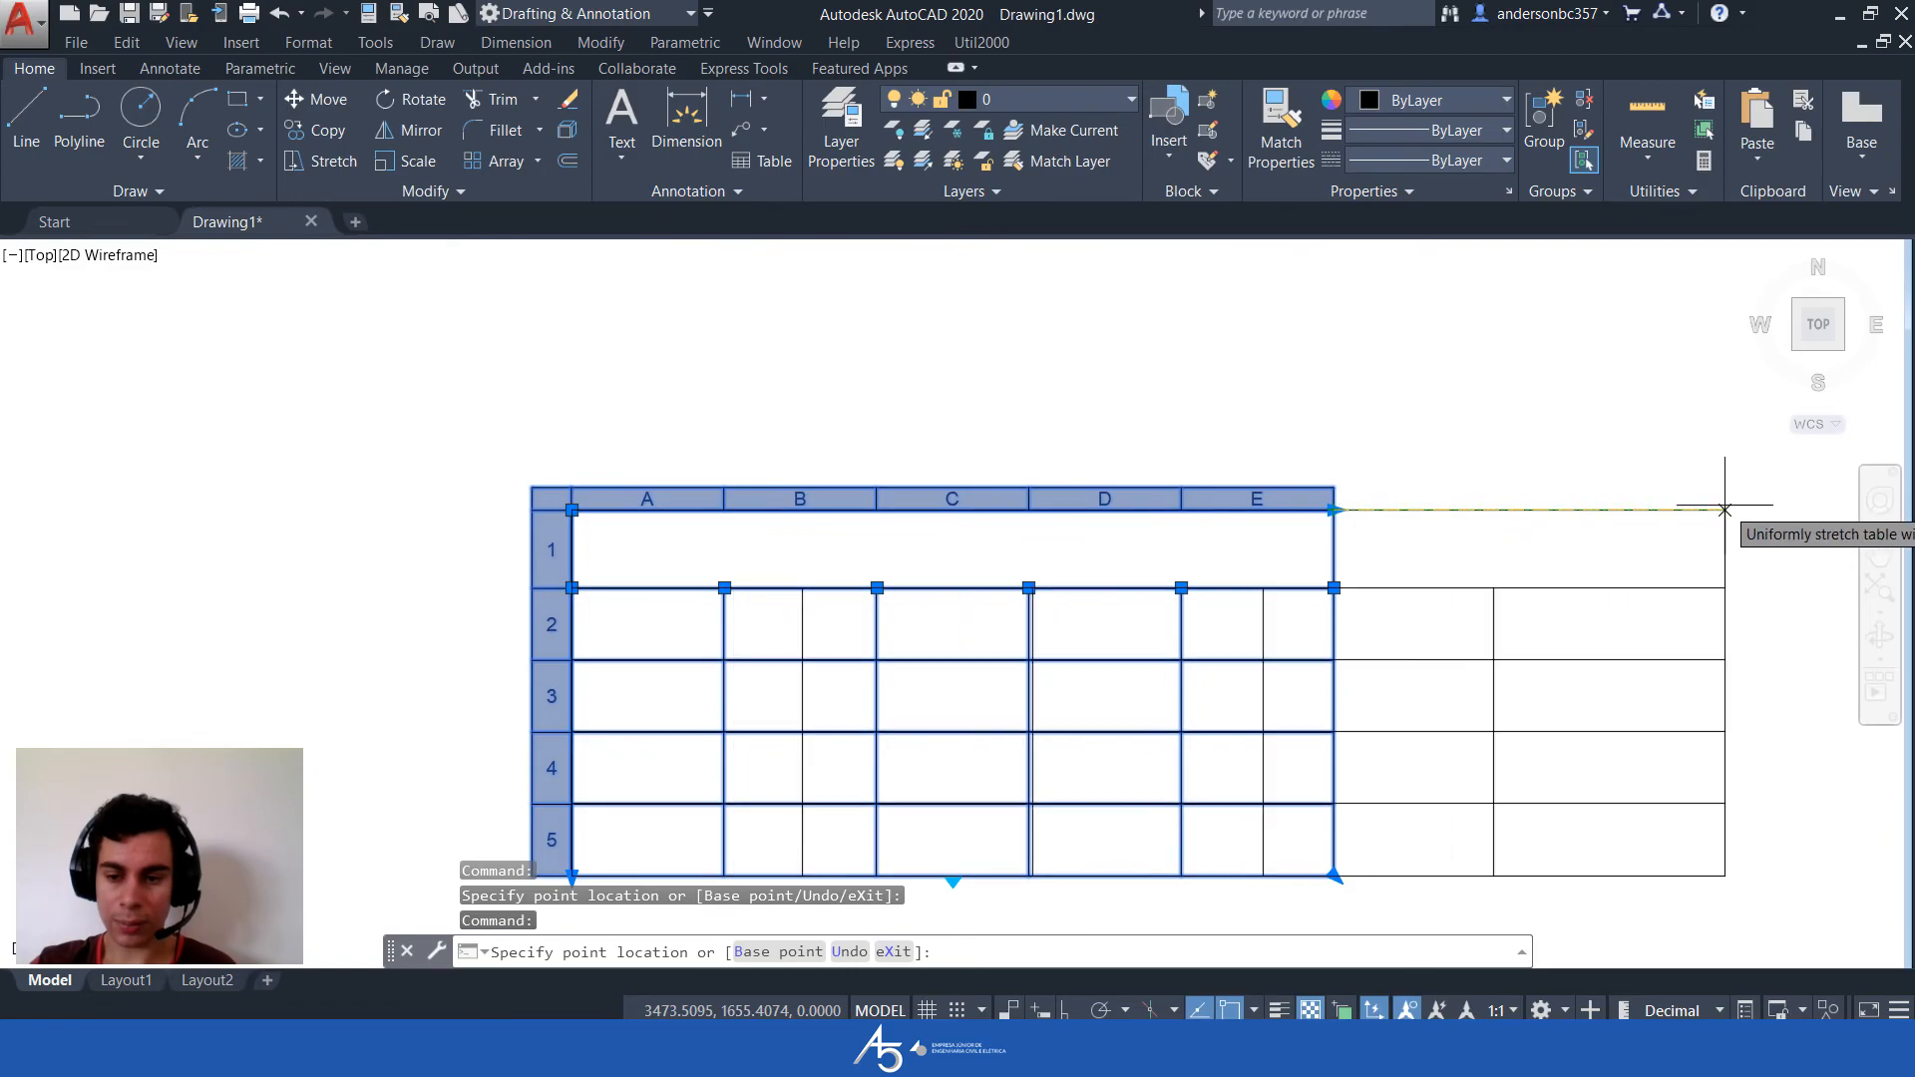
left_click(1737, 510)
scroll(1645, 581, "down", 2)
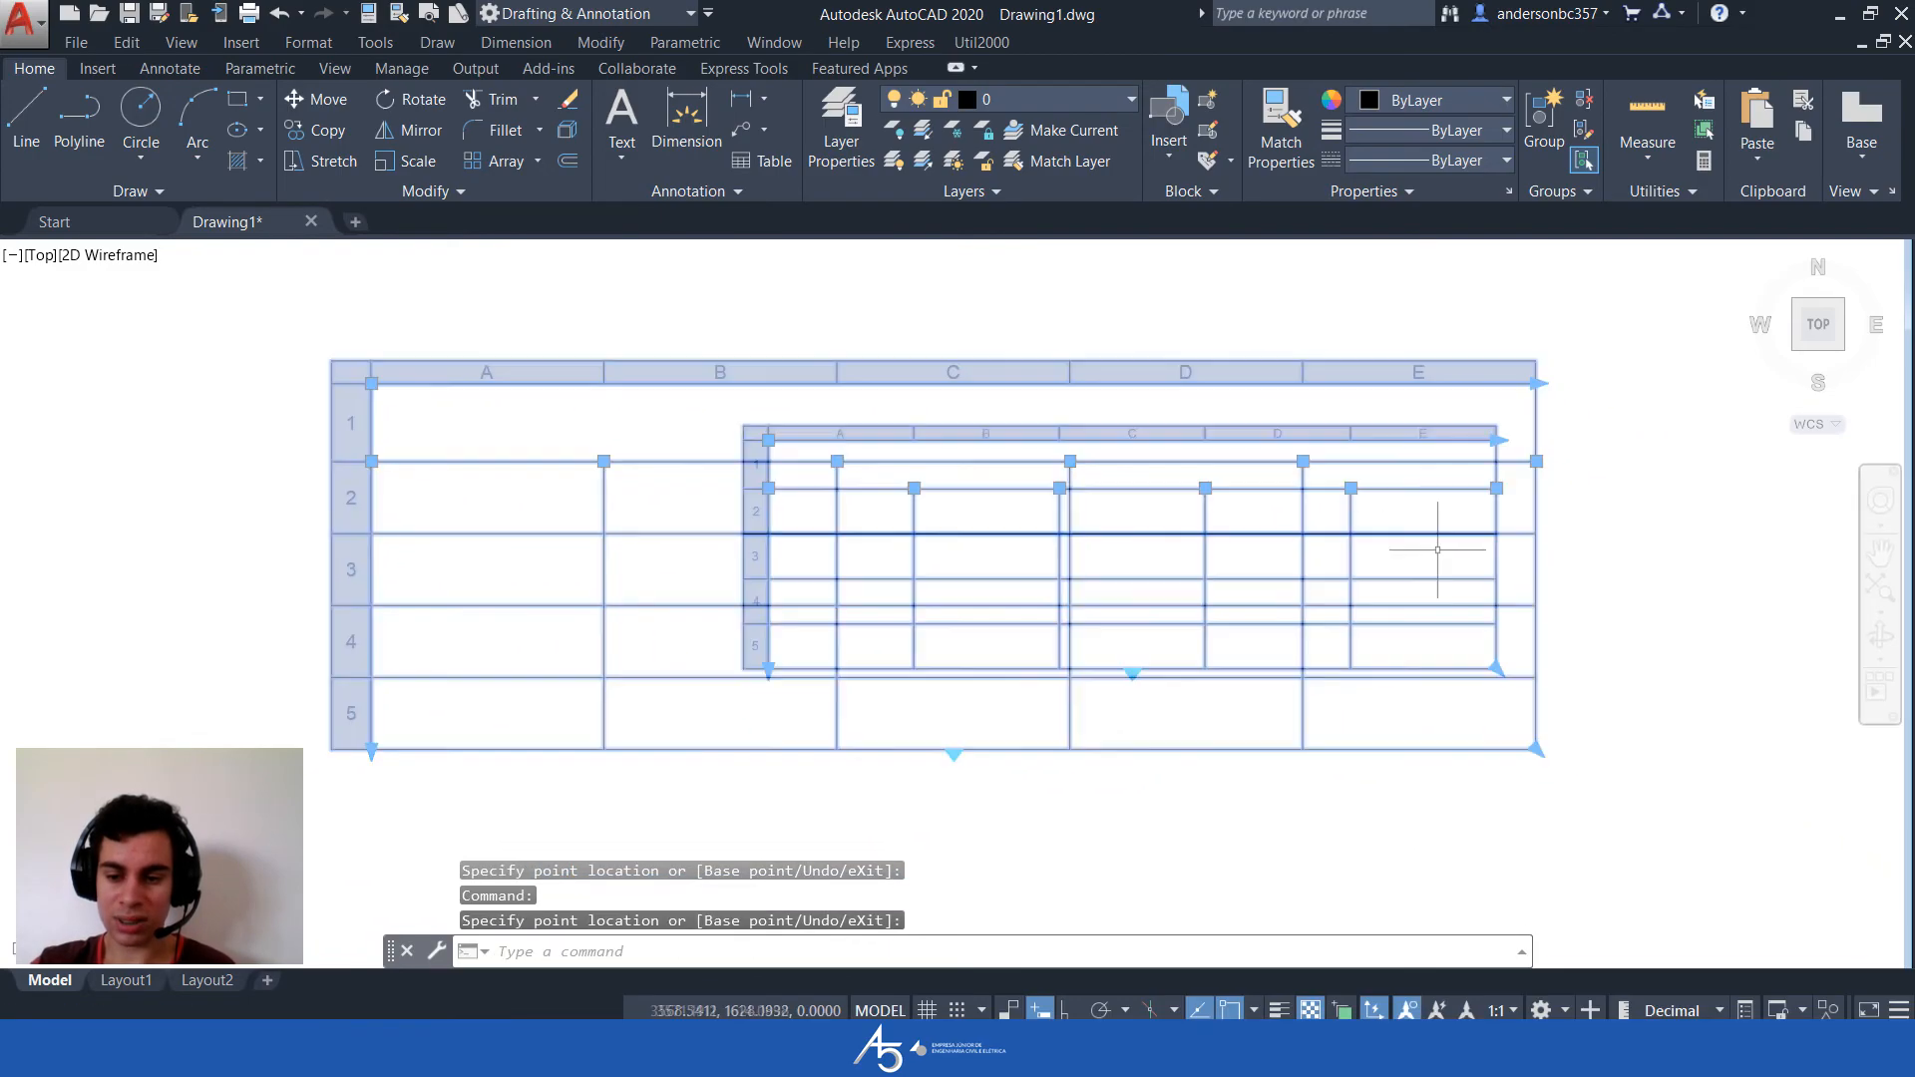
left_click(1497, 669)
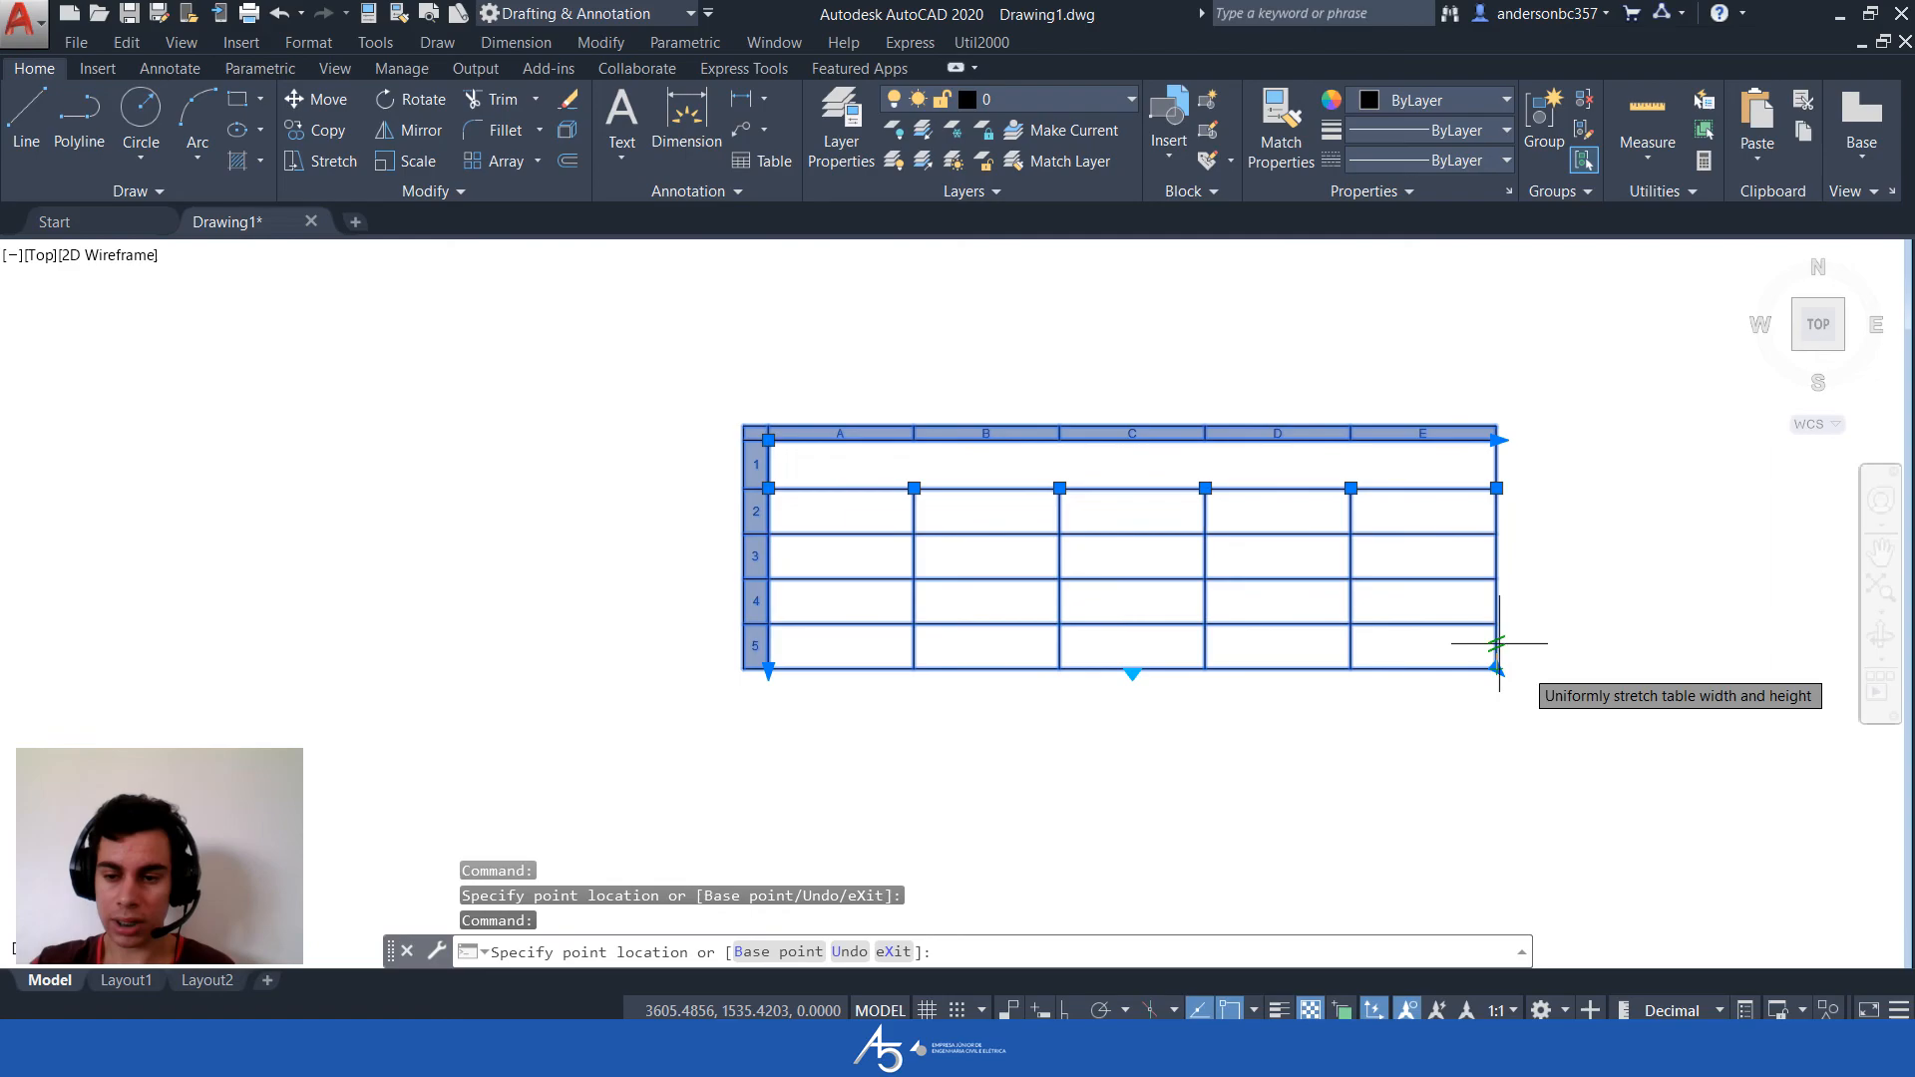
key("Escape")
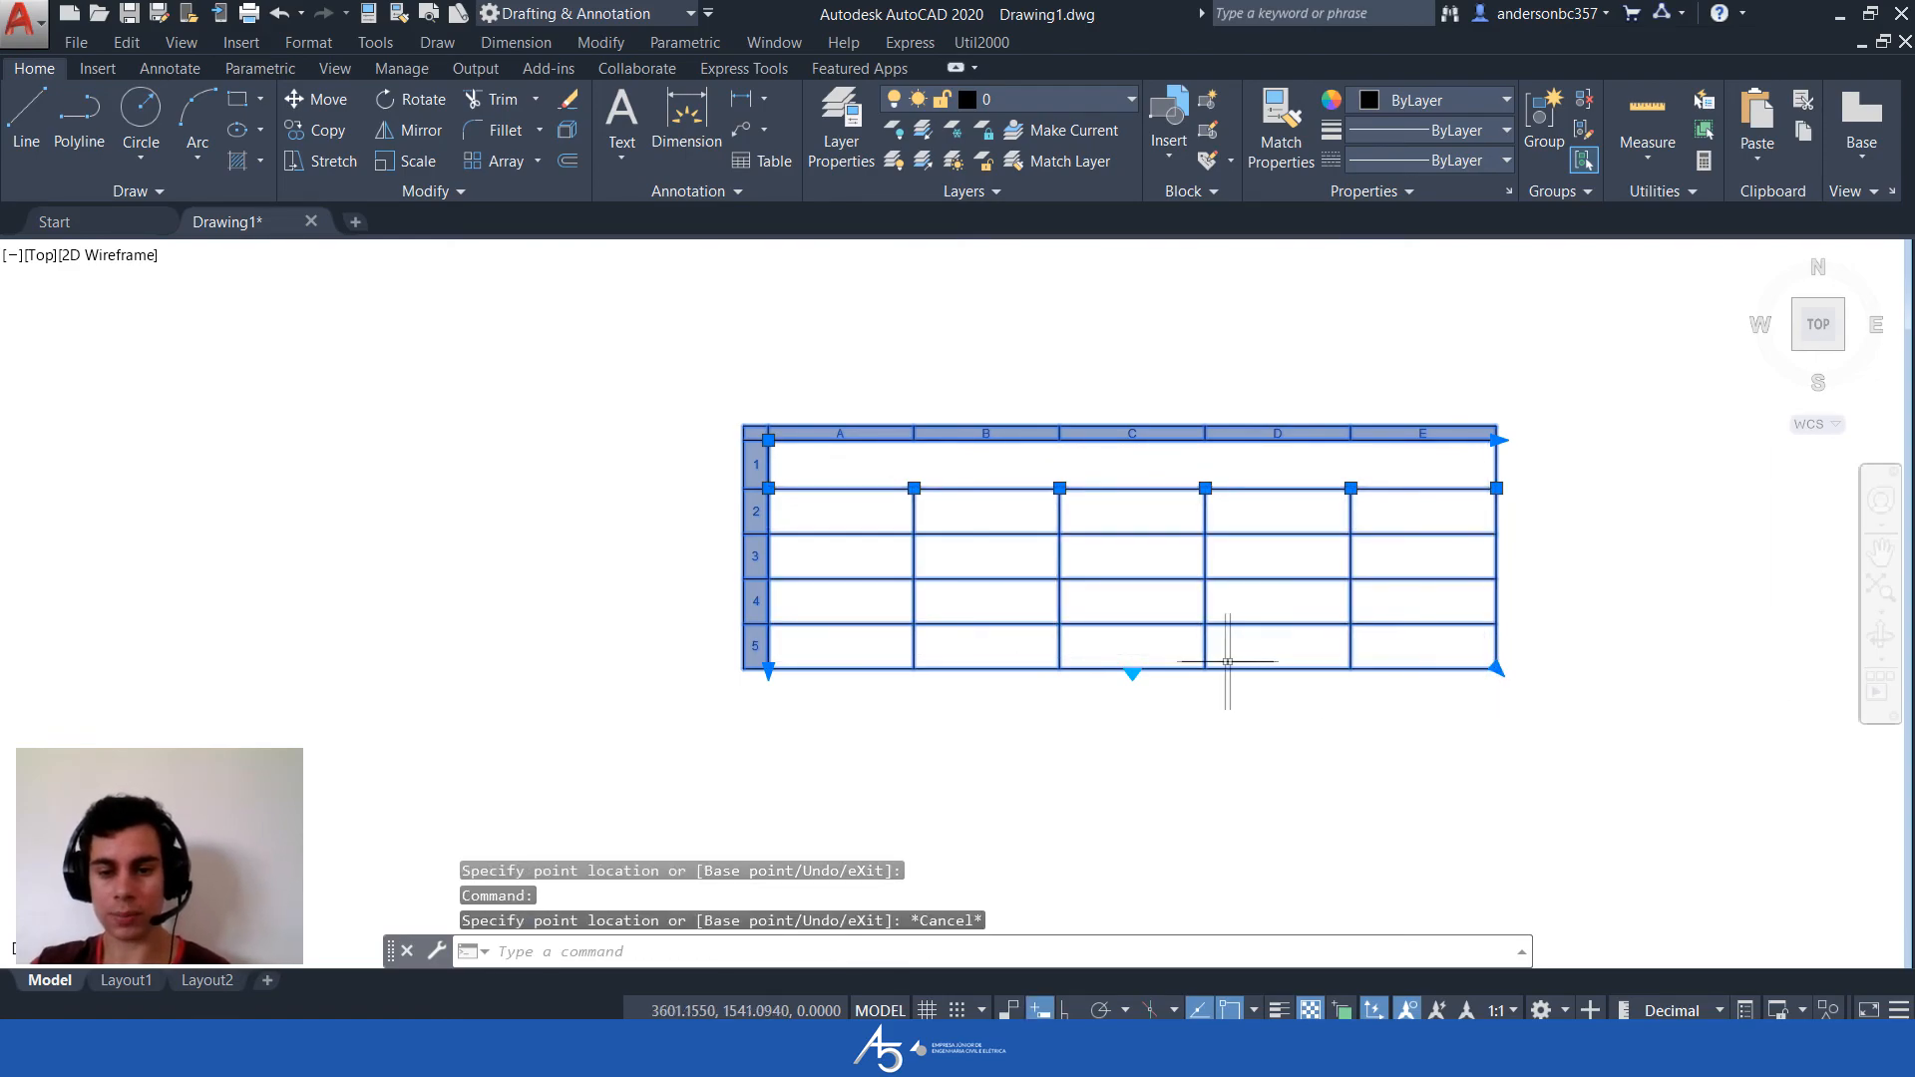
Break the table below row 3 into a second section, and extend the break height past row 5 to rejoin both sections
left_click(1133, 675)
double_click(1133, 674)
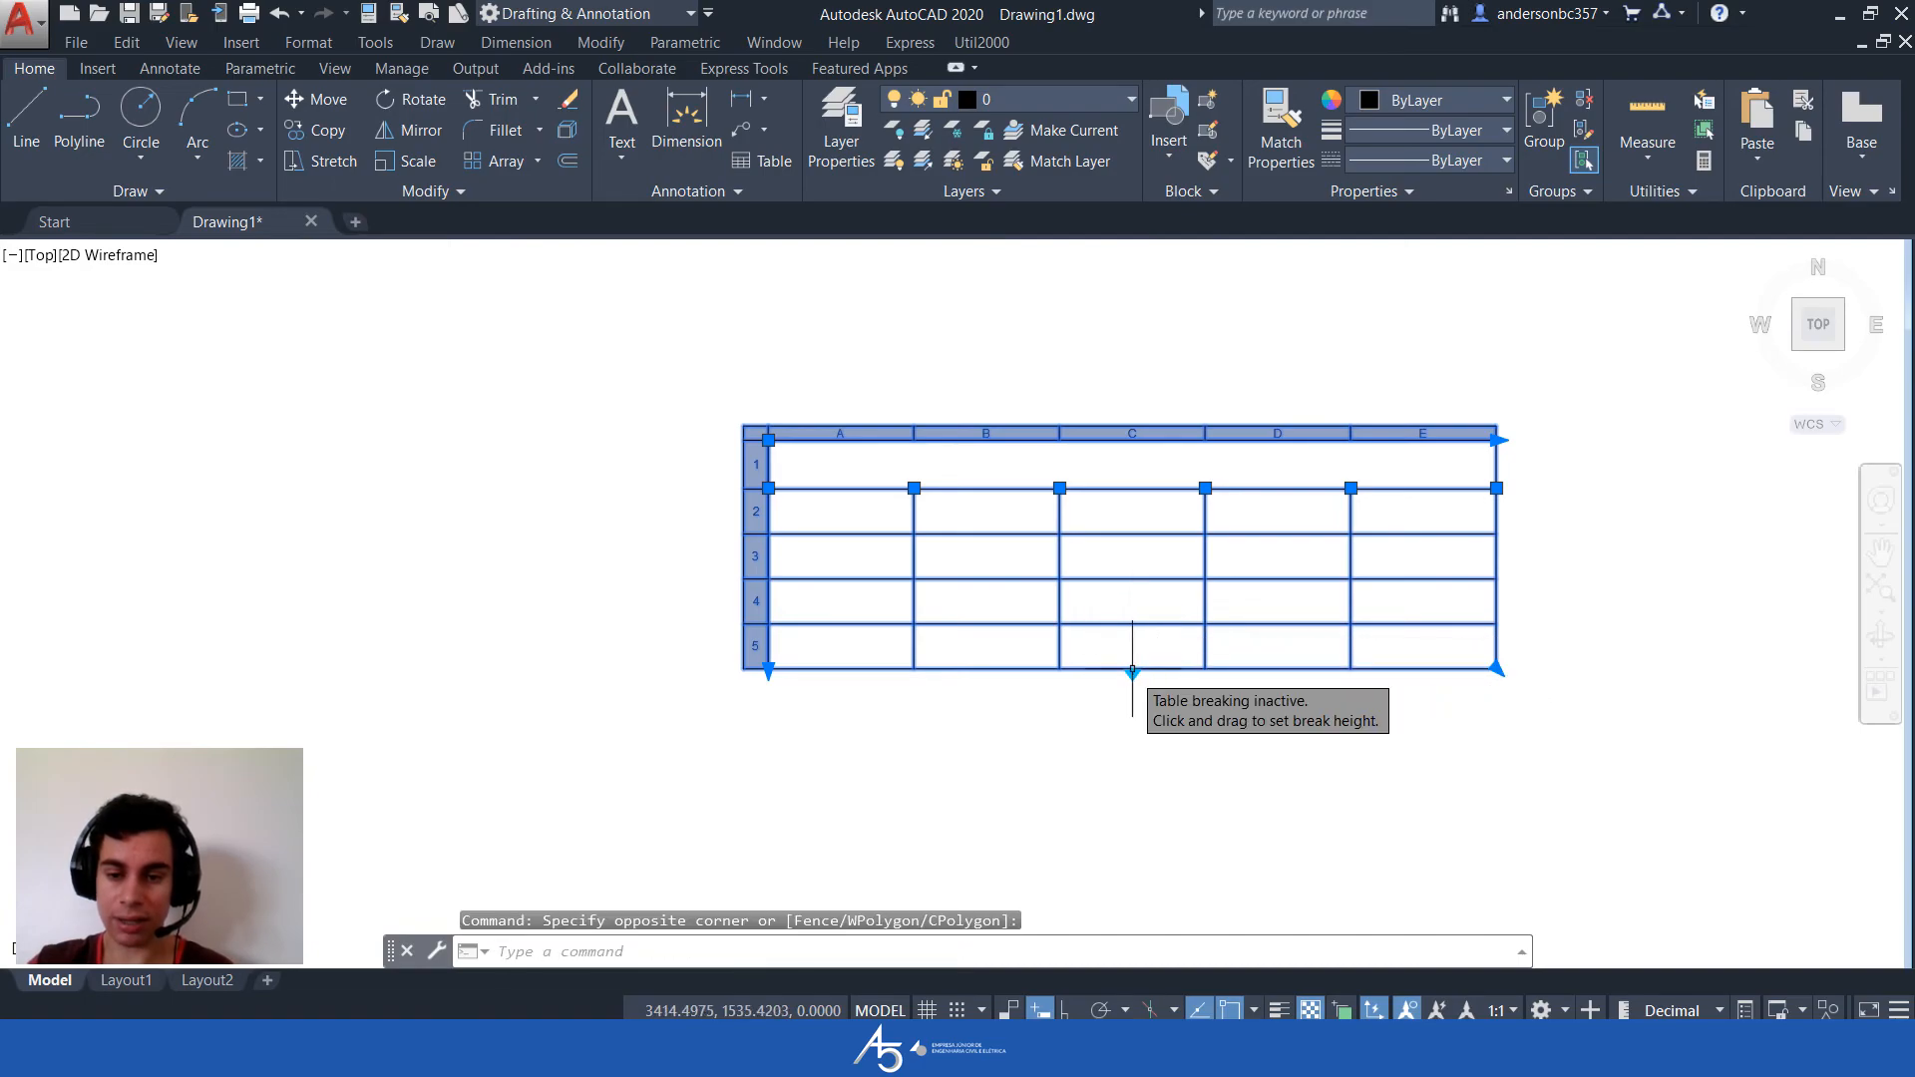
left_click(93, 256)
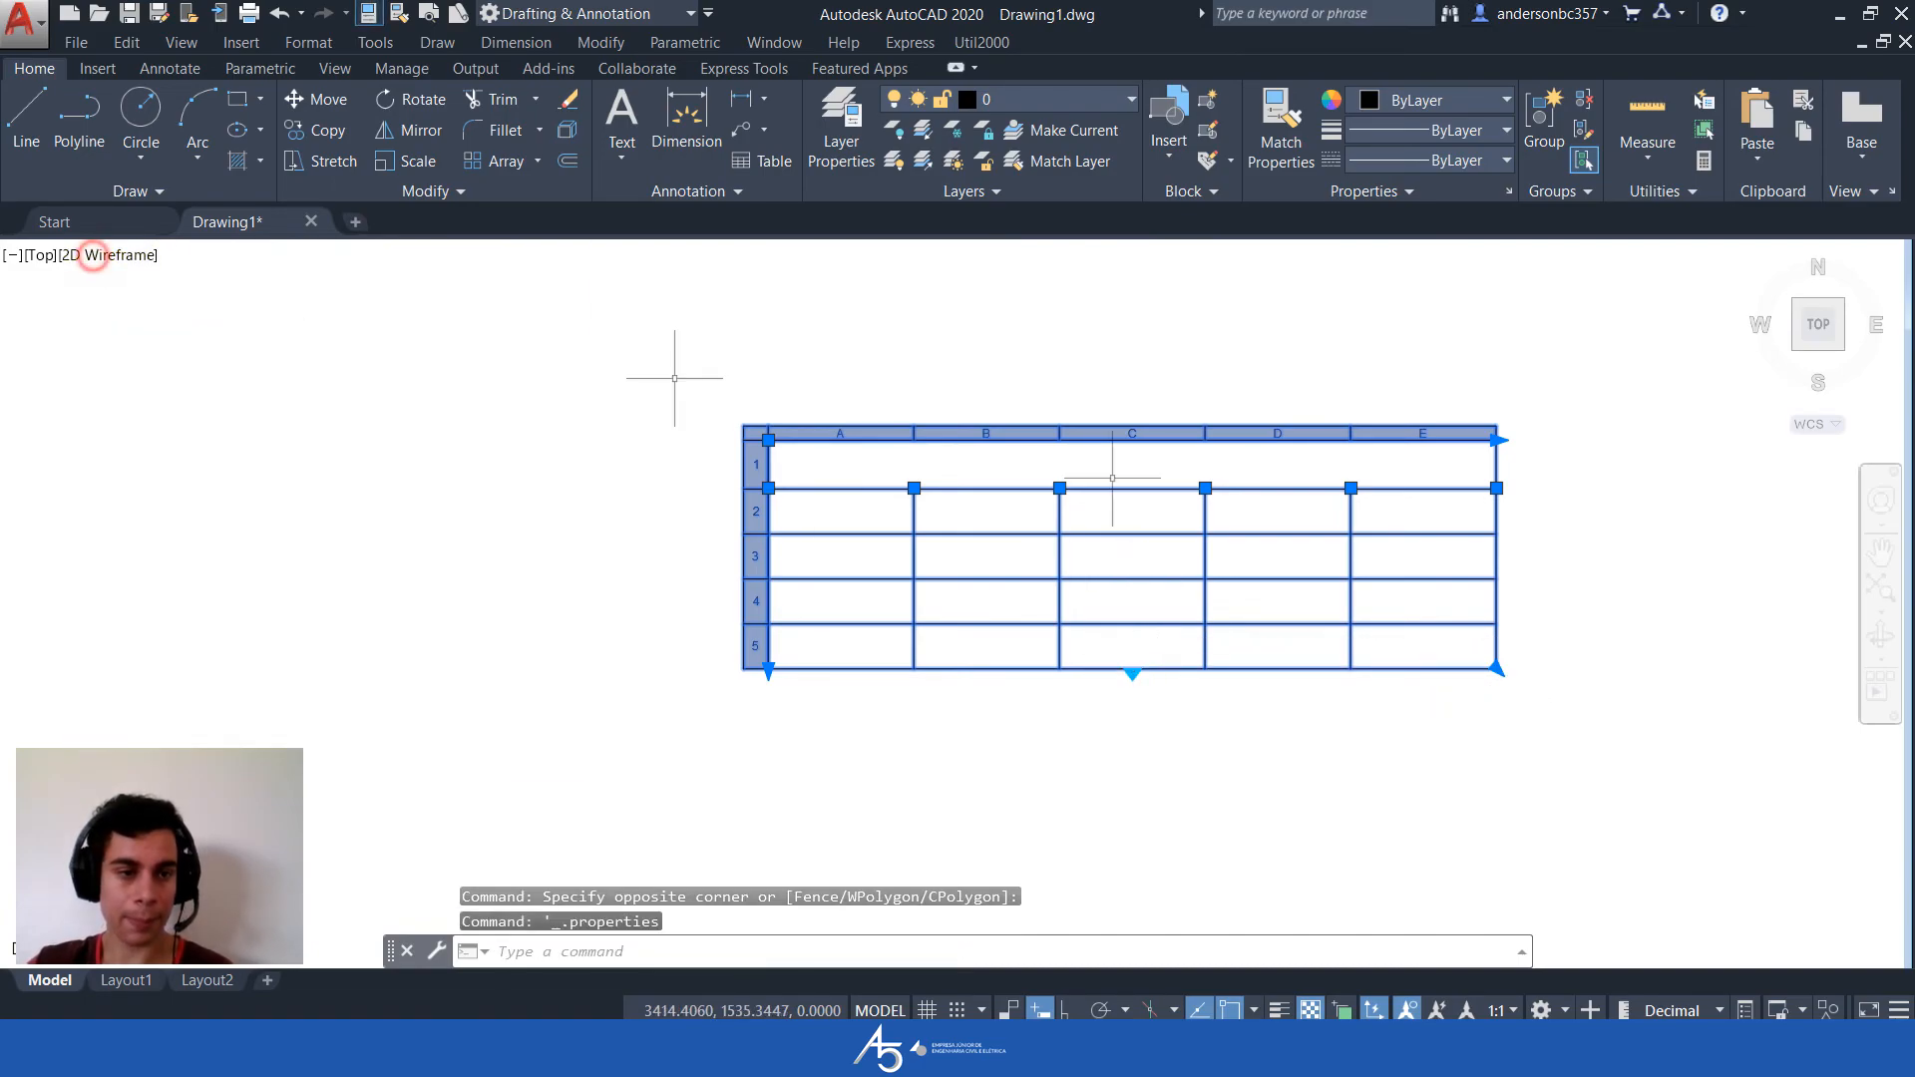
left_click(1133, 674)
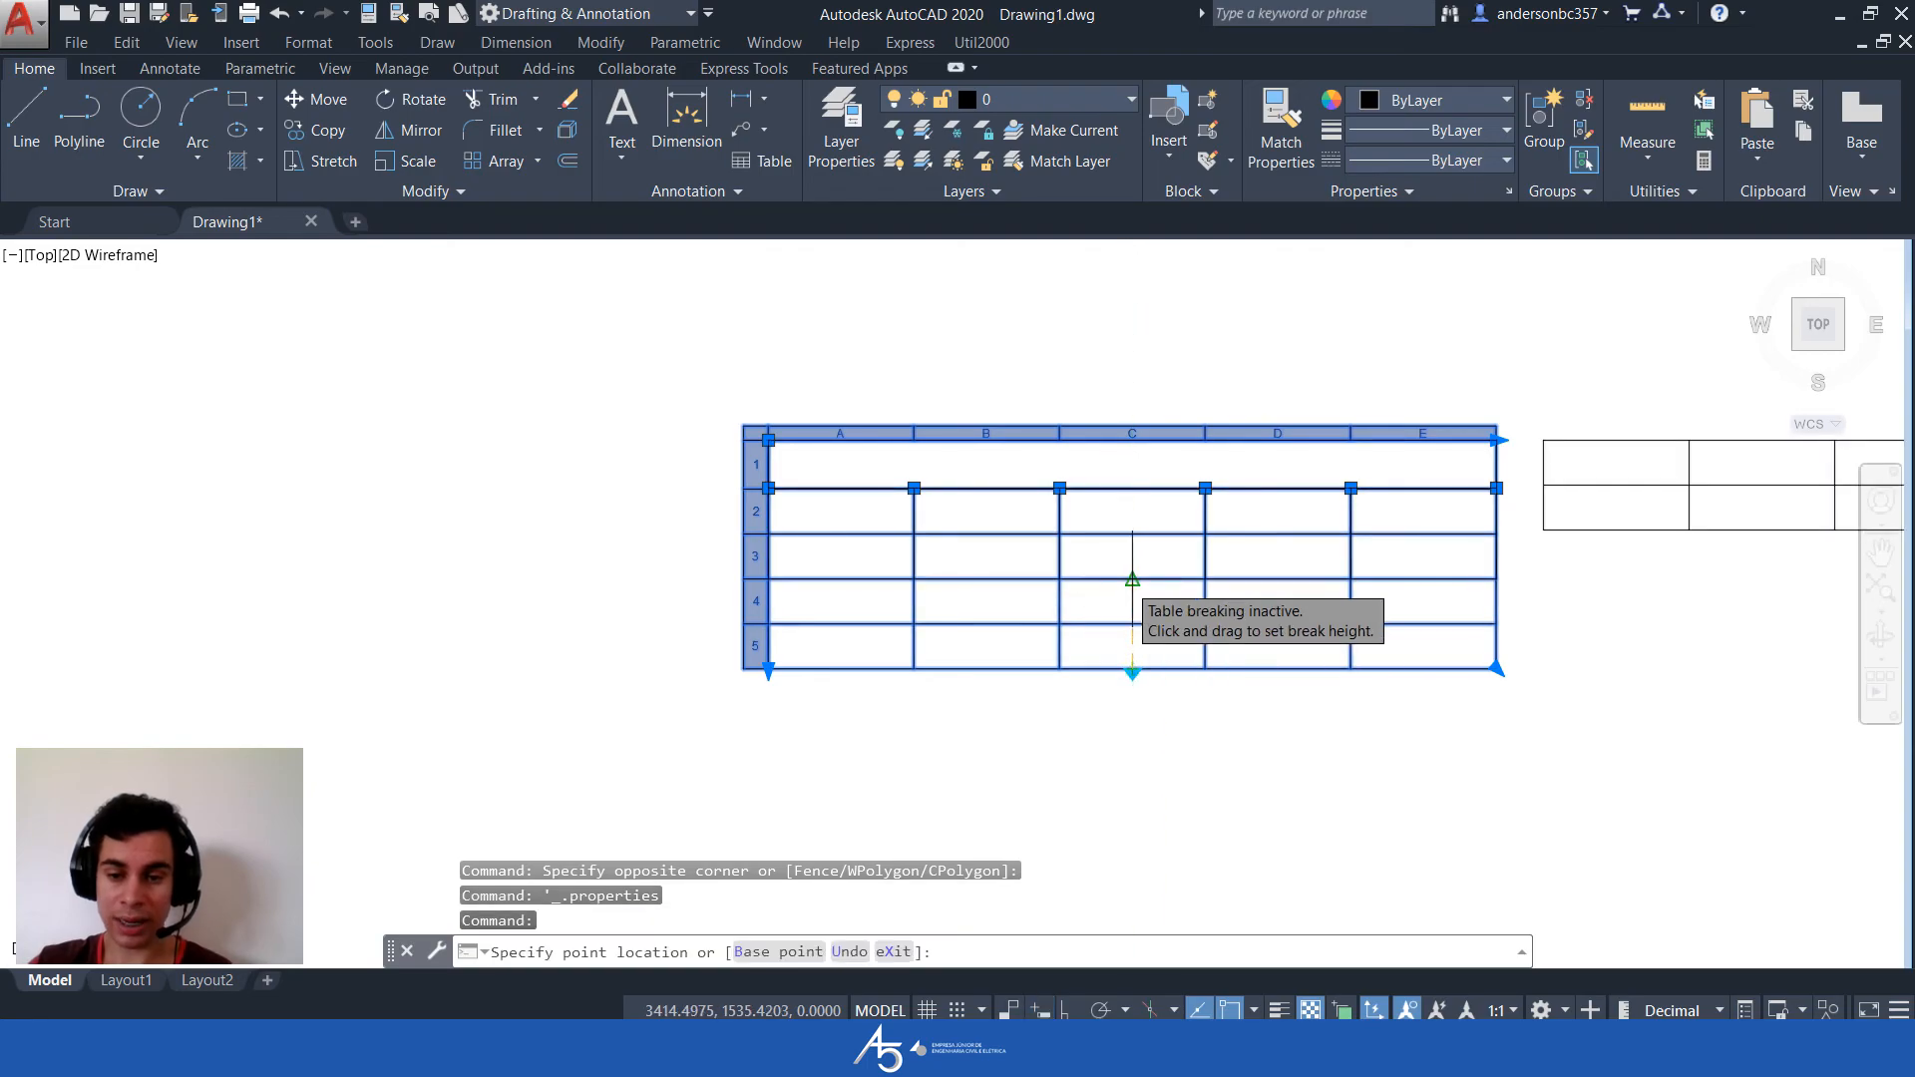
middle_click_drag(1407, 558, 1203, 591)
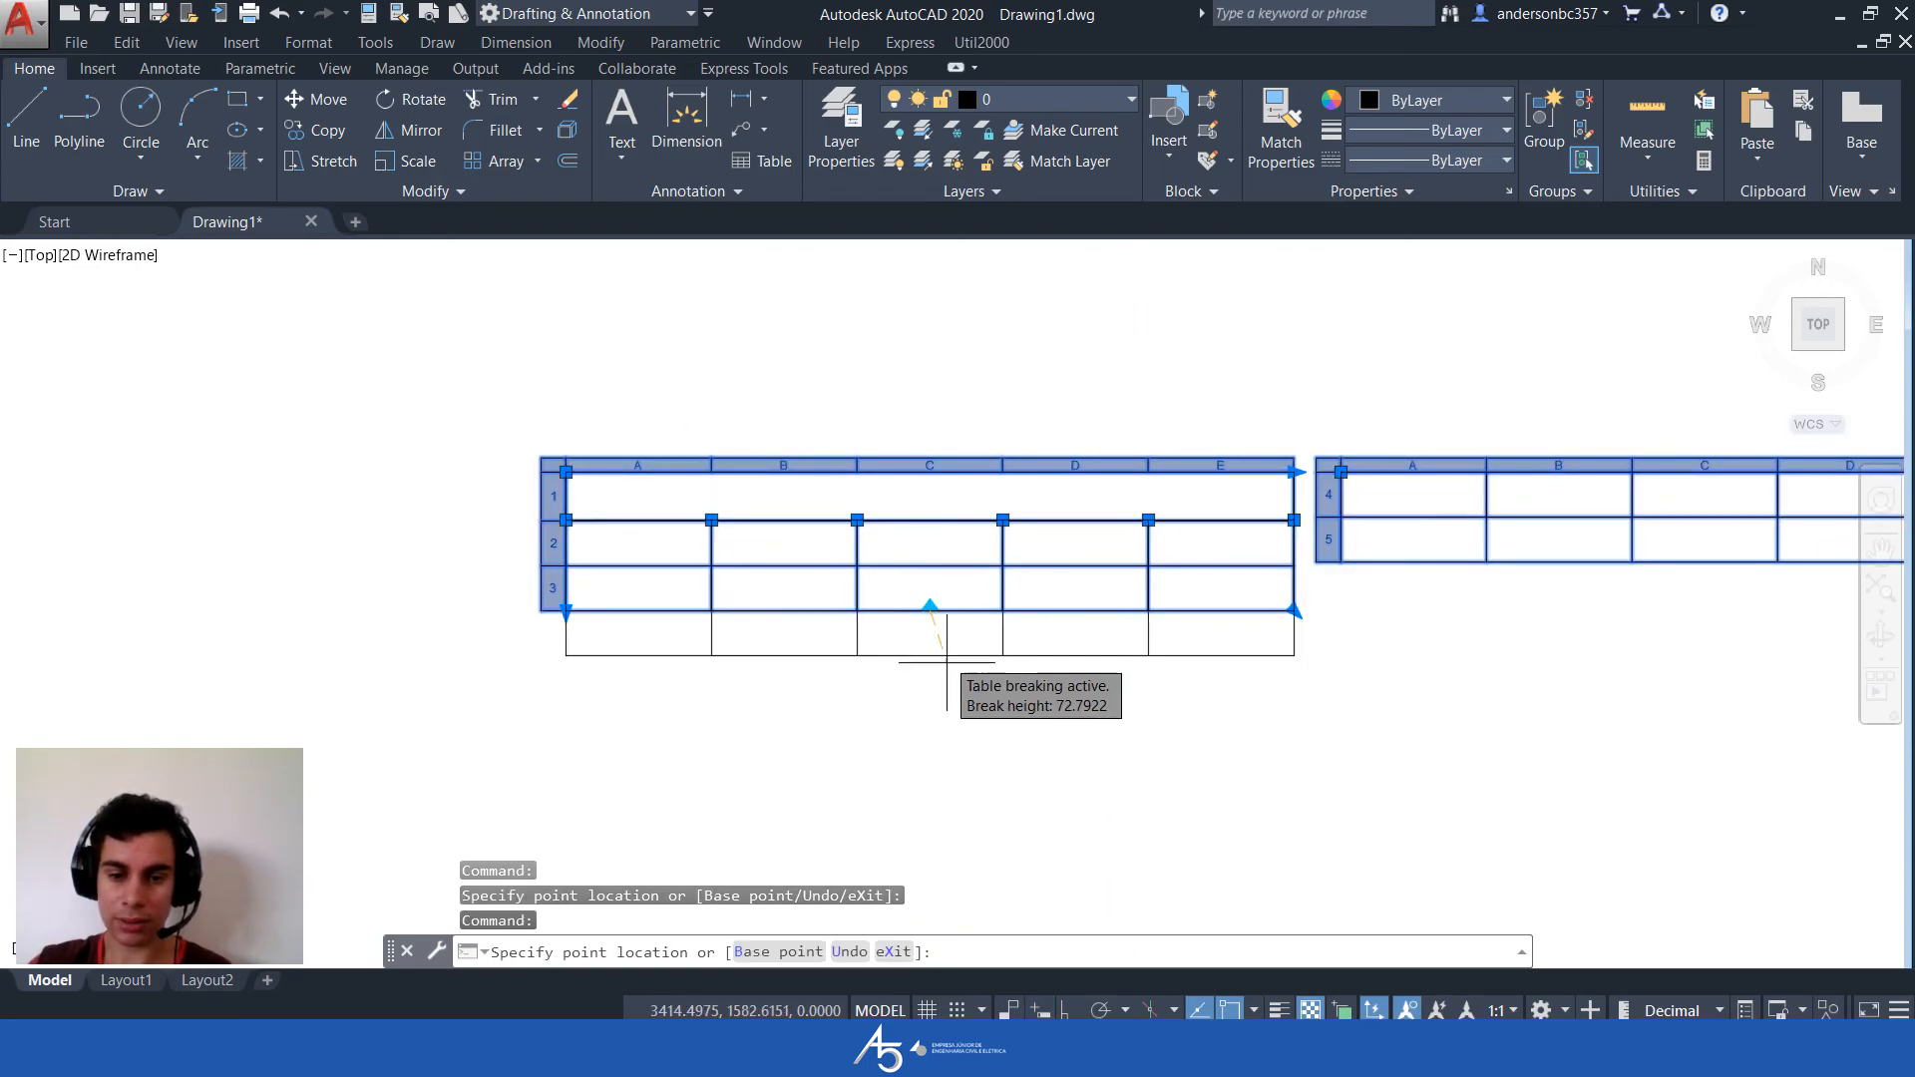
left_click(911, 769)
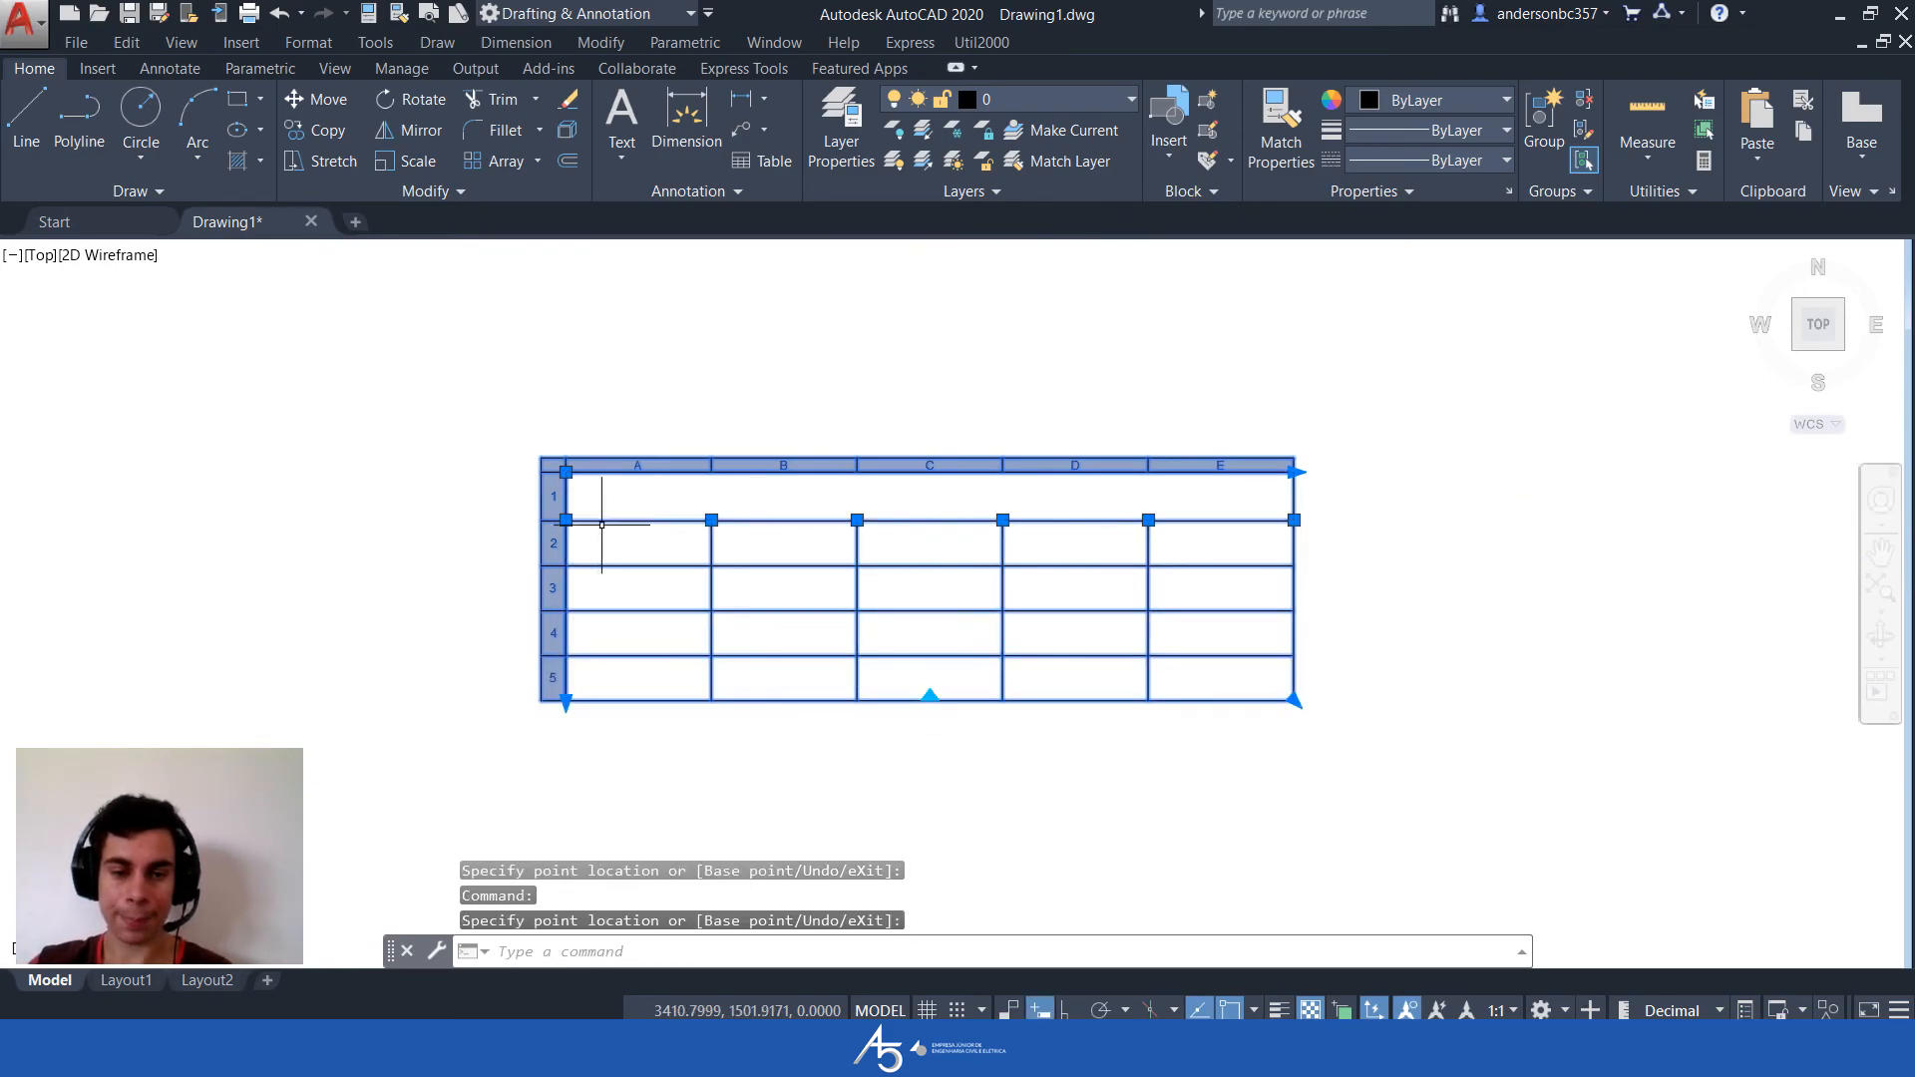
Move the table up and slightly left in the drawing area, and narrow column A to about 63 units
left_click(566, 471)
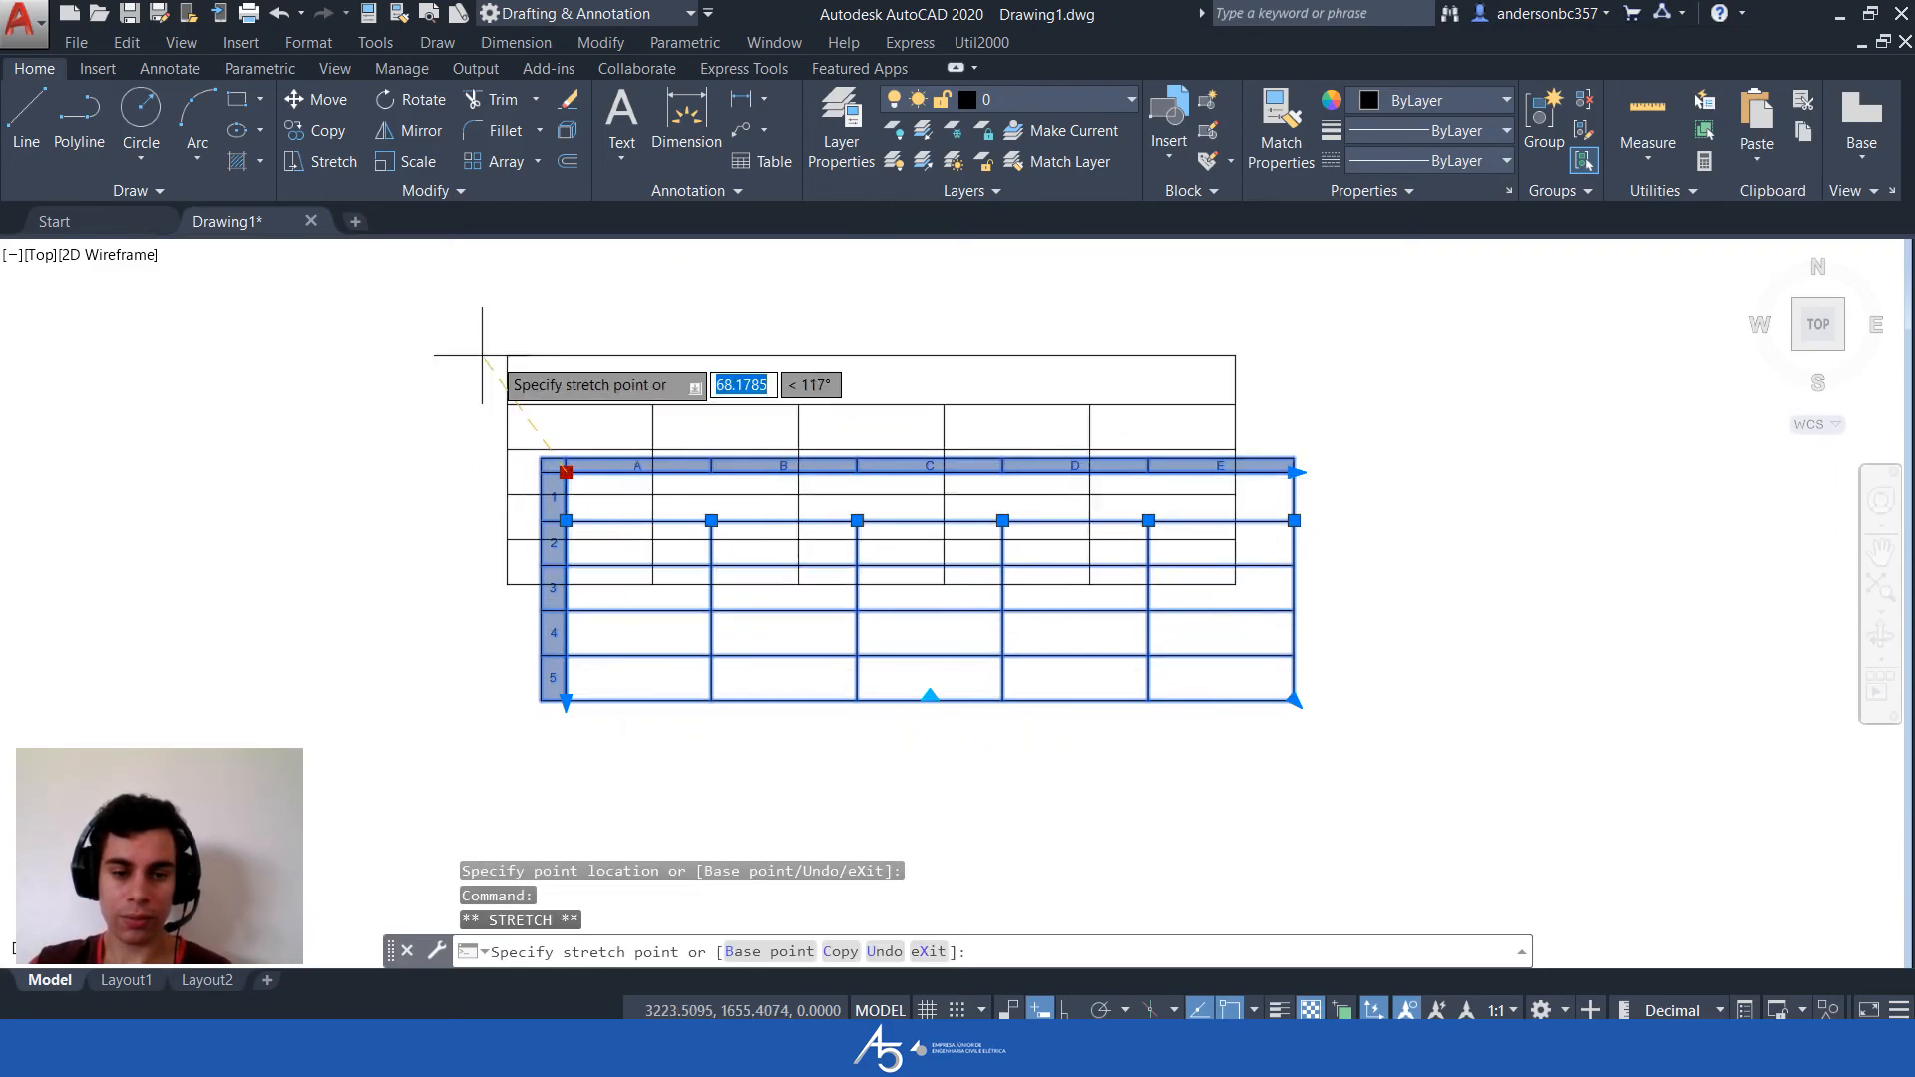
left_click(531, 362)
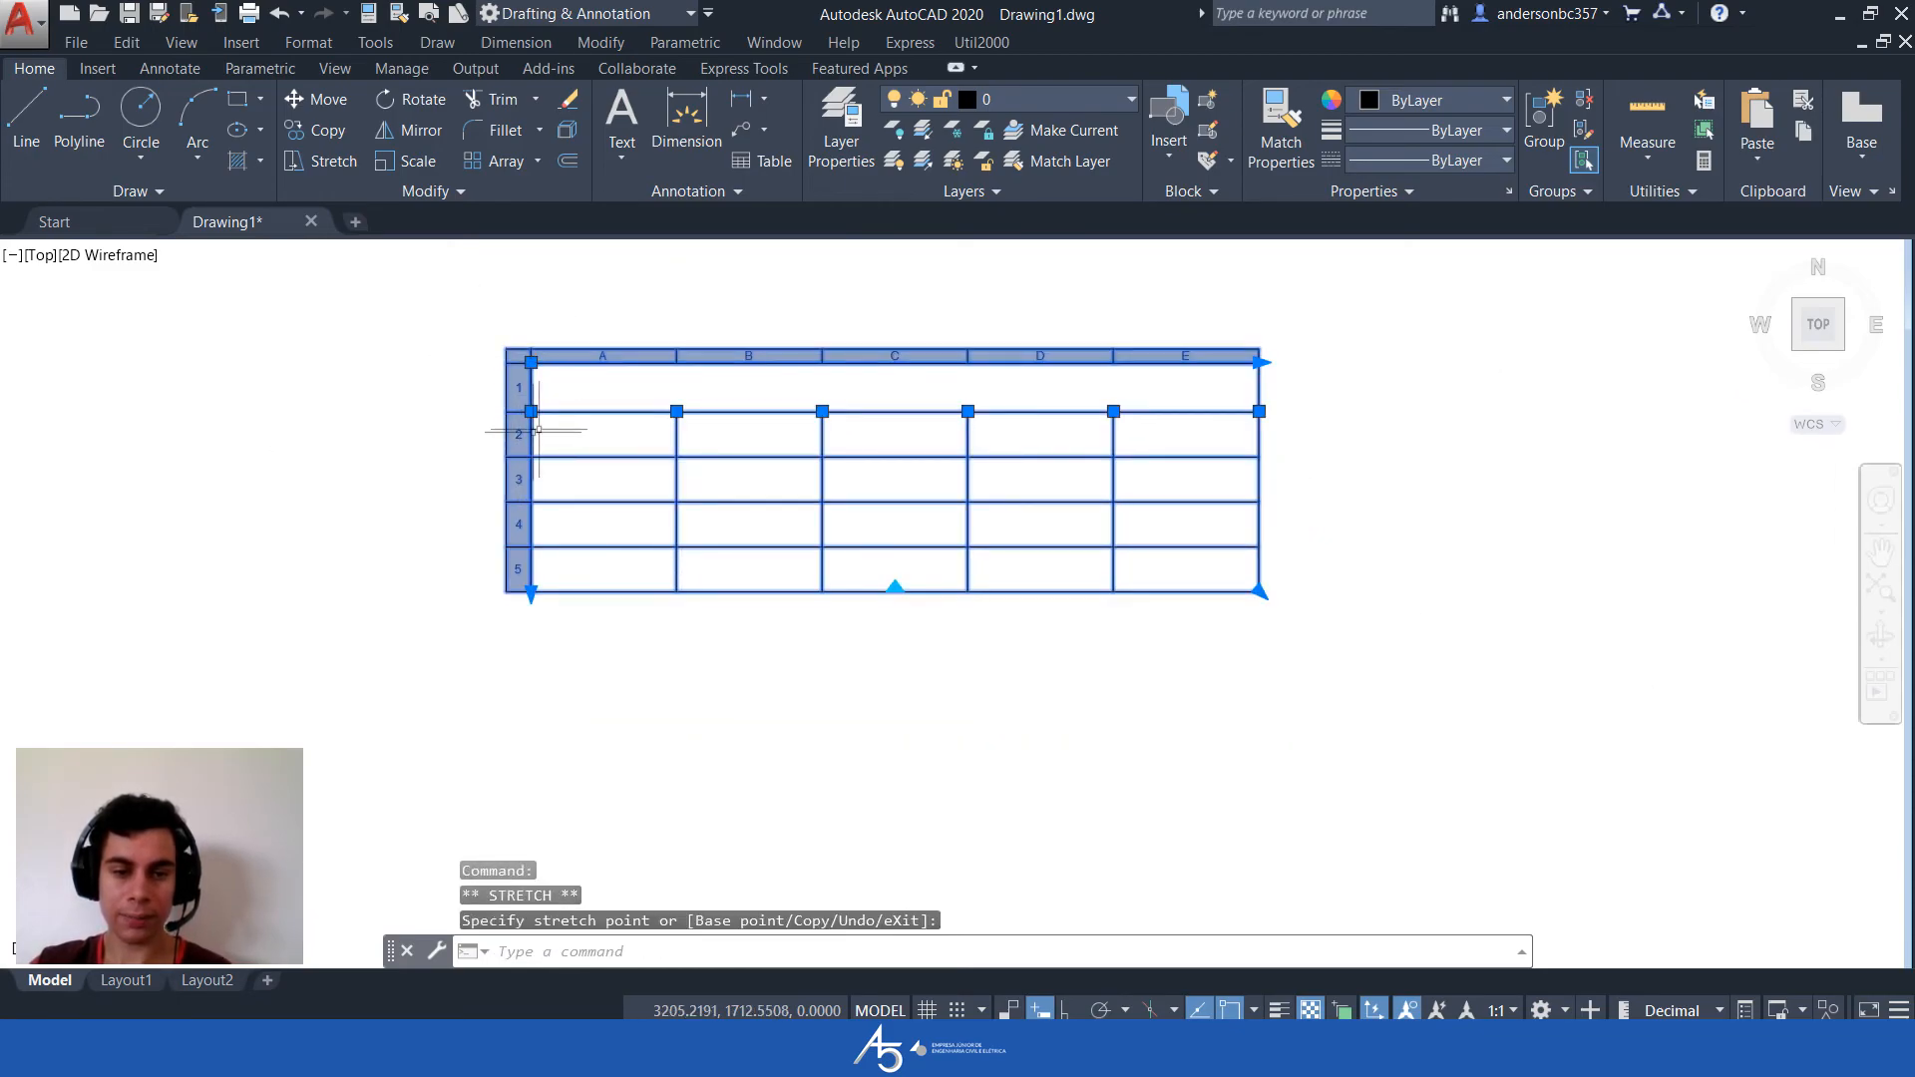
left_click(677, 411)
key("Escape")
left_click(676, 411)
left_click(673, 411)
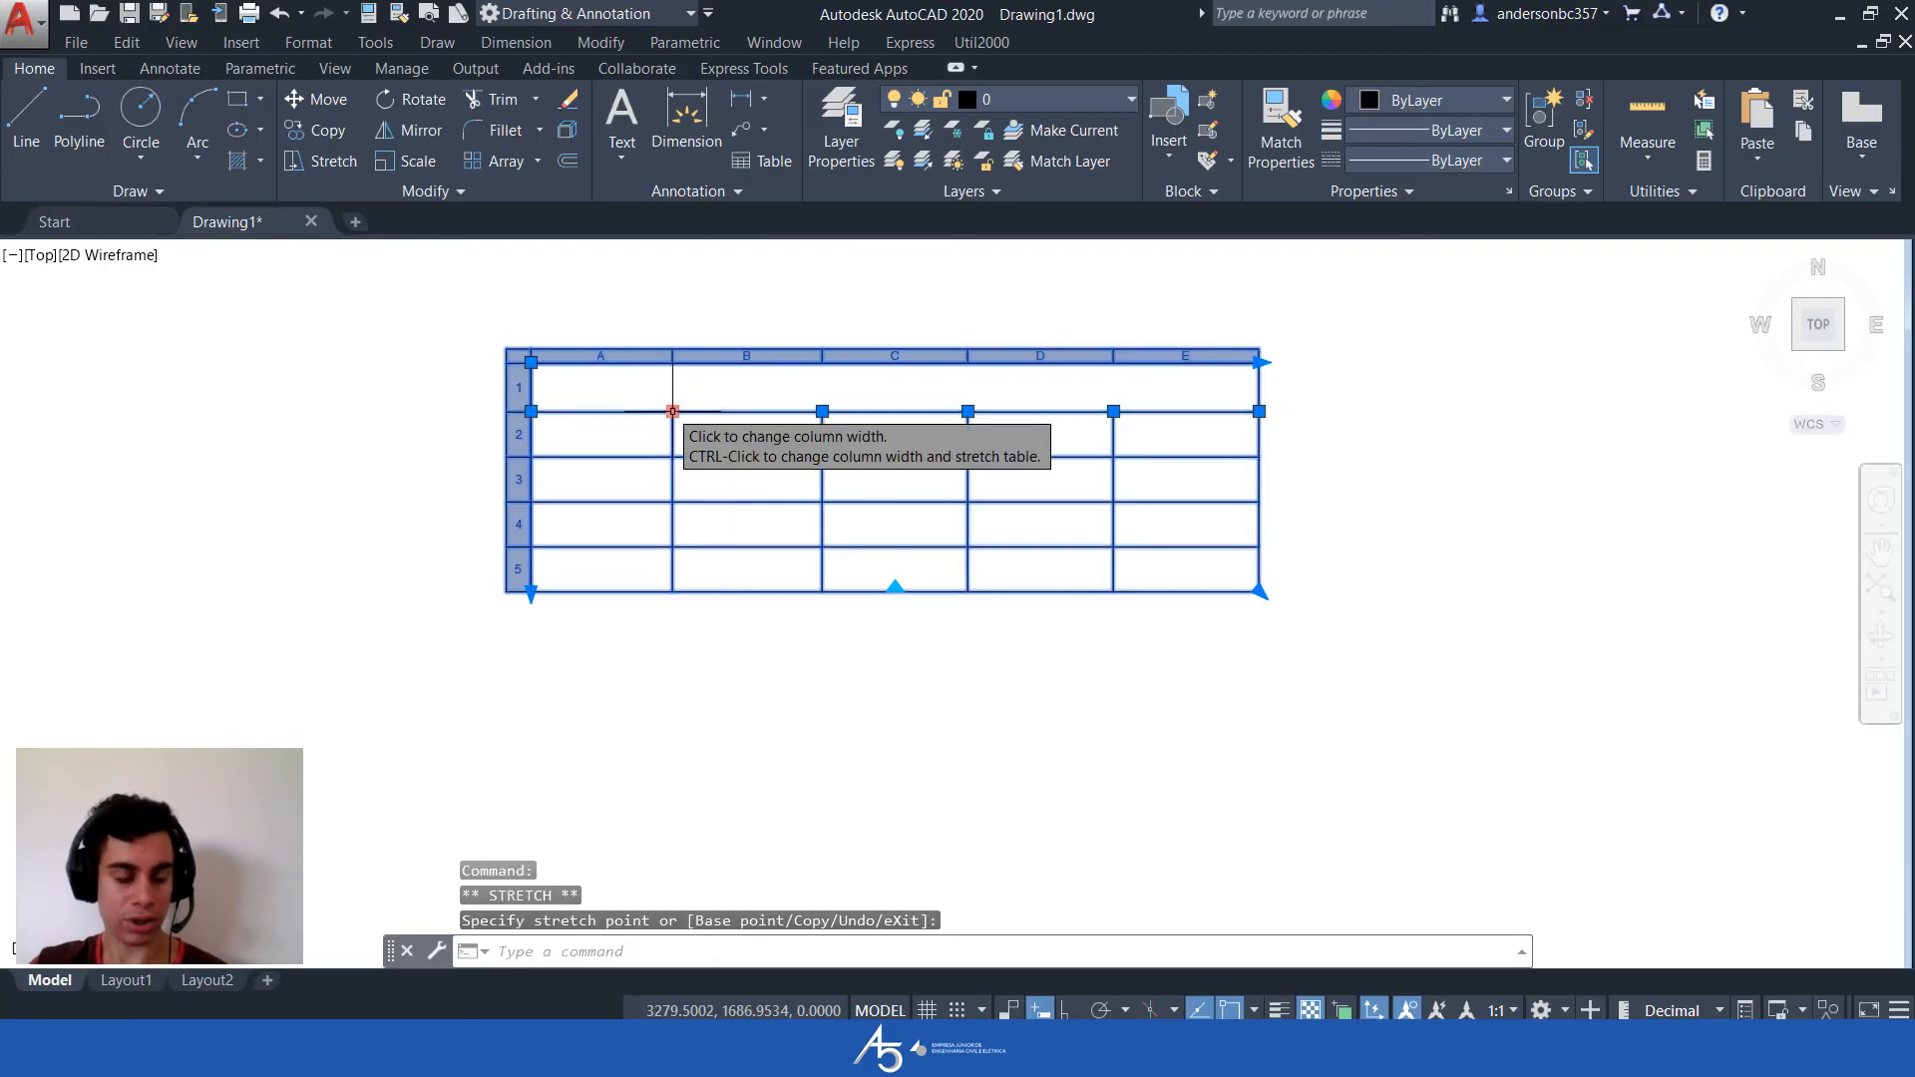
left_click(673, 411)
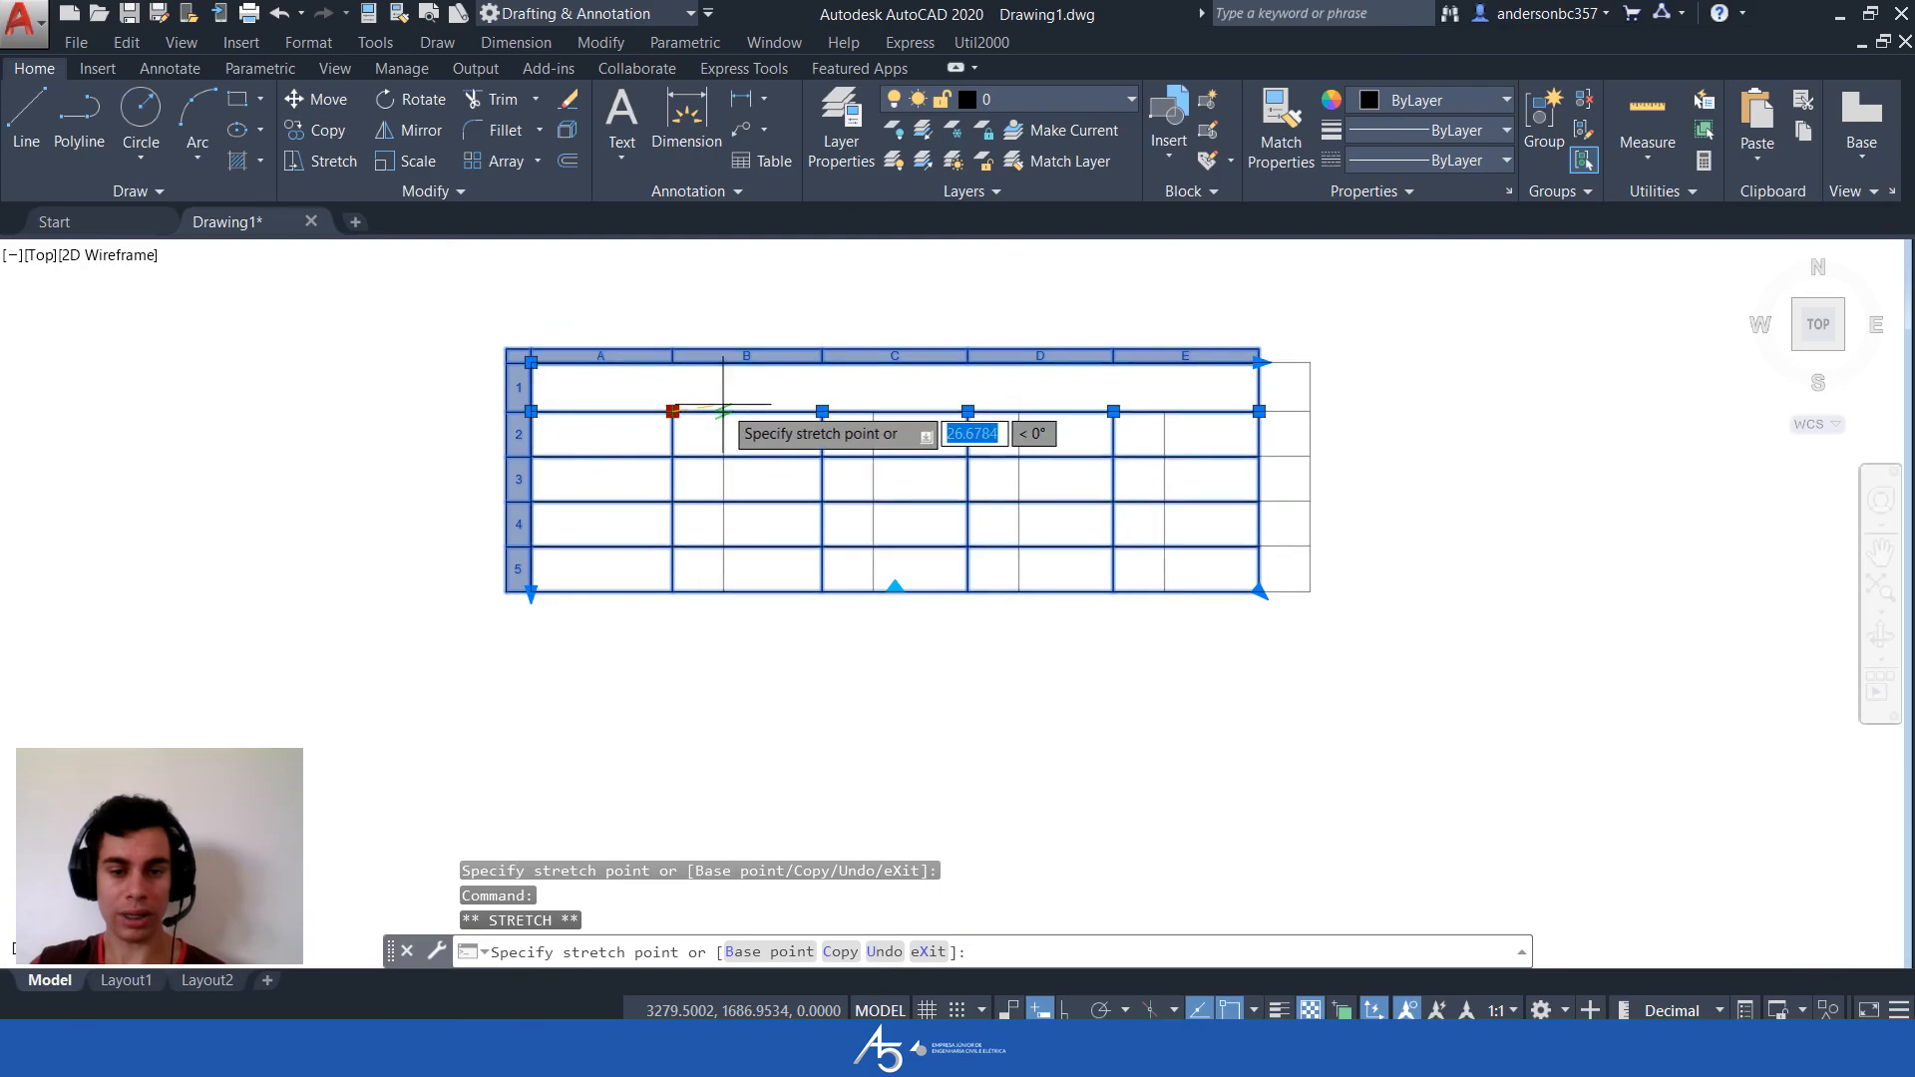
left_click(667, 413)
left_click(725, 411)
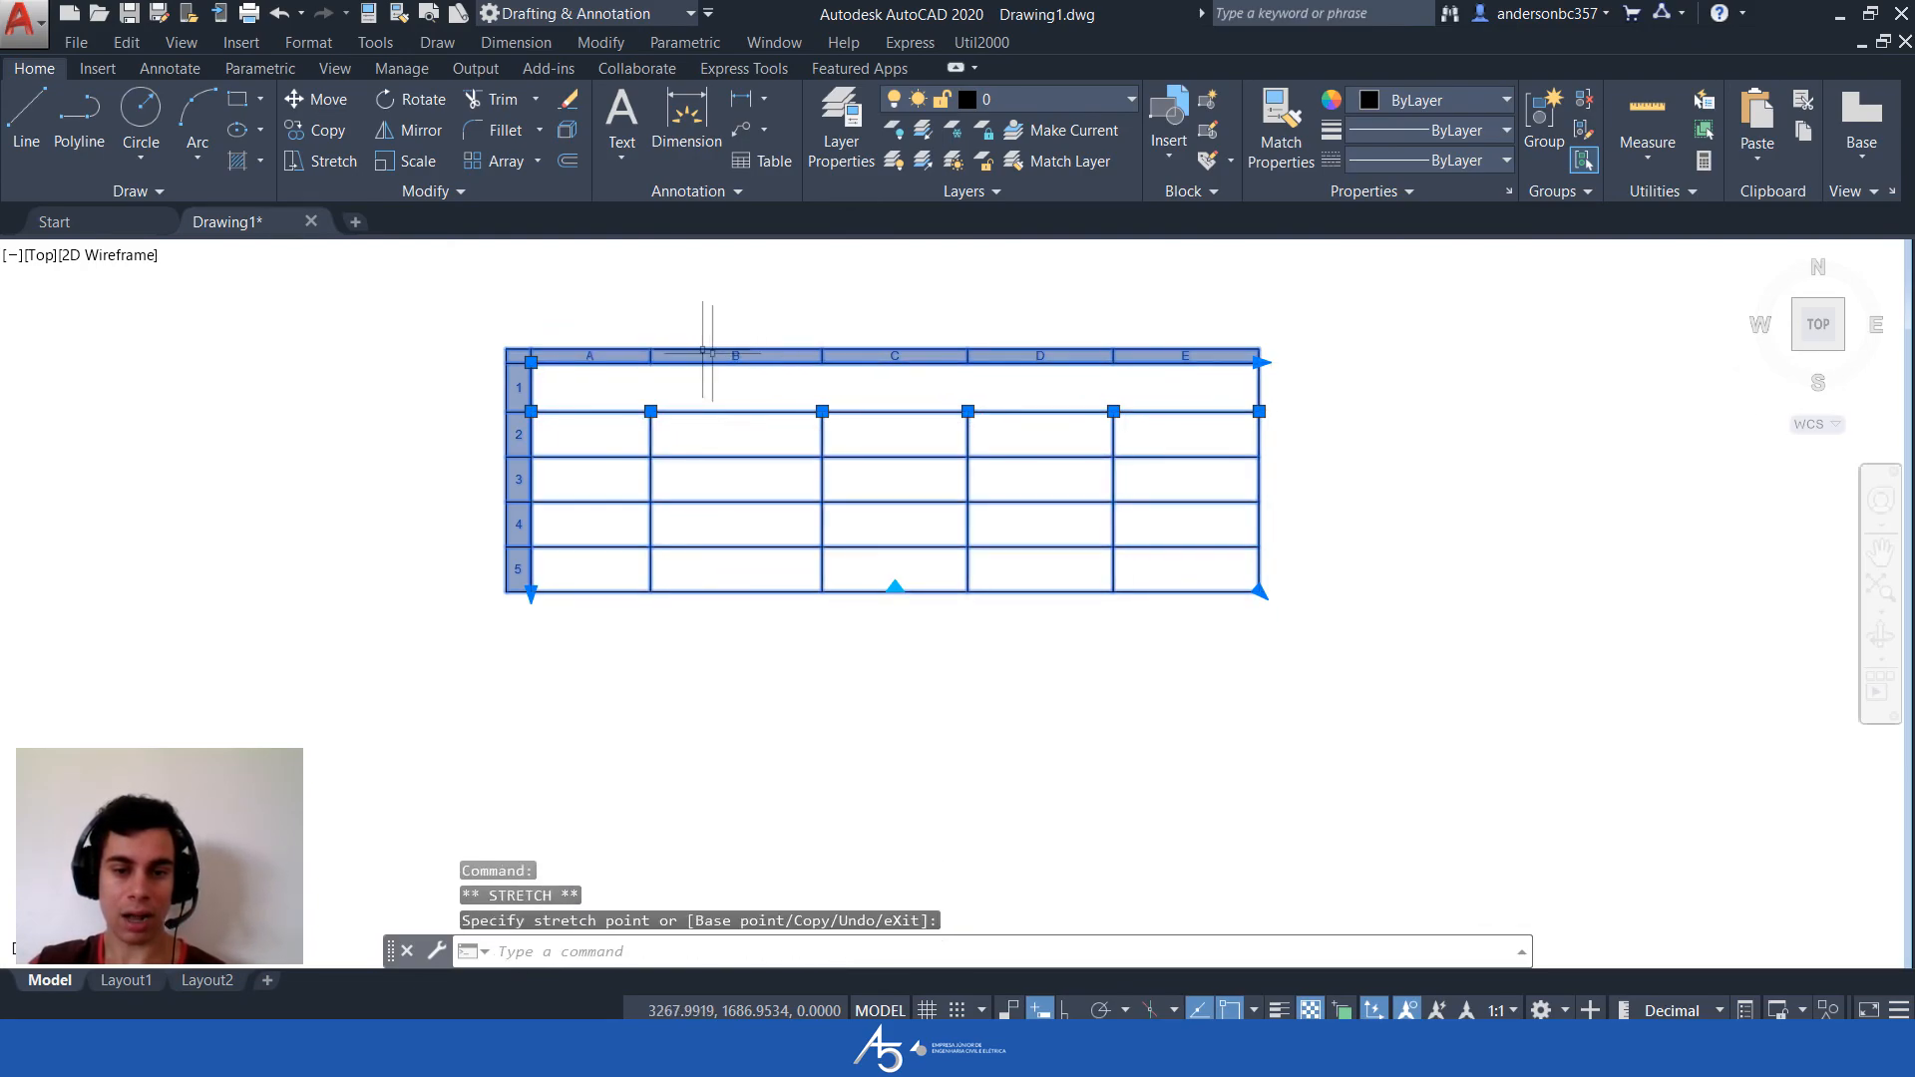
Narrow column B to about 72 units by shifting its border with column C, keeping the table's overall width fixed
left_click(822, 411)
left_click(895, 411)
left_click(895, 411)
left_click(788, 411)
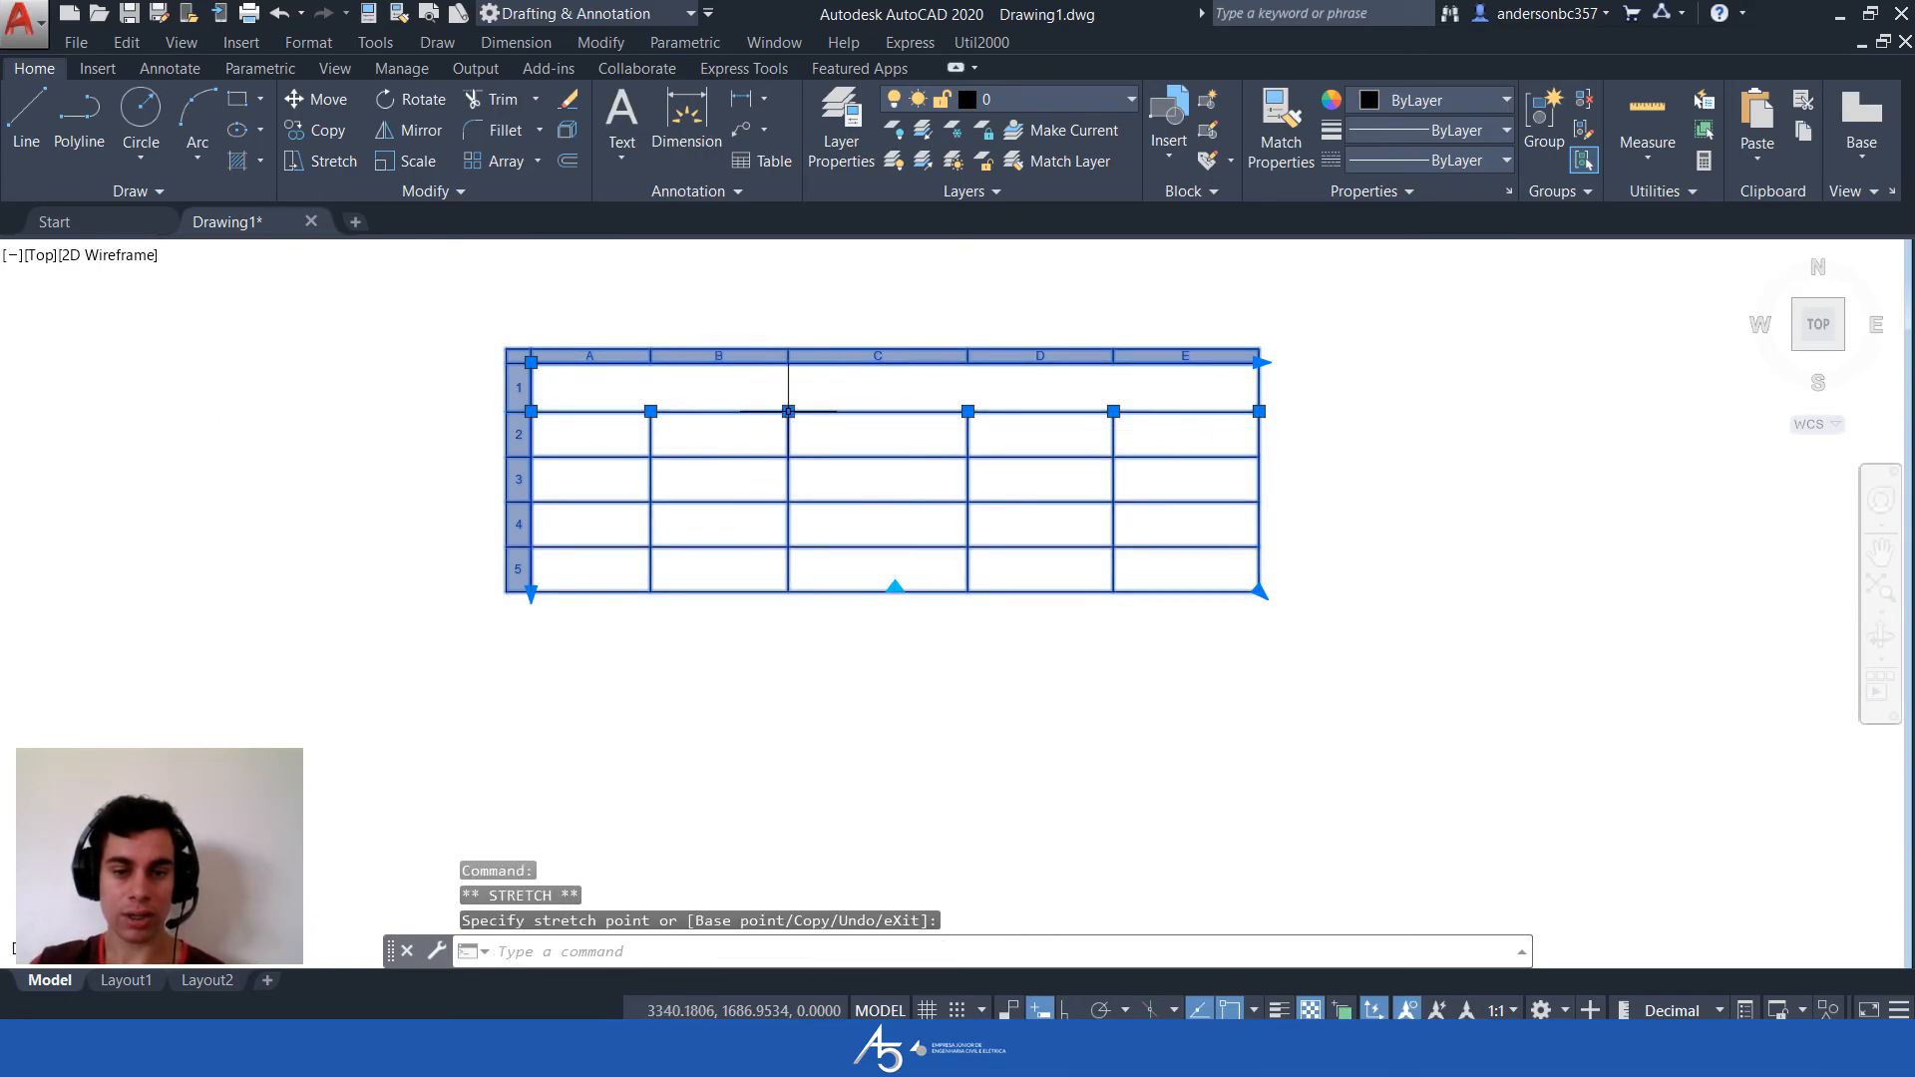
Resize column B repeatedly while stretching the whole table with it, ending with the column about 110 units wide
left_click(788, 411)
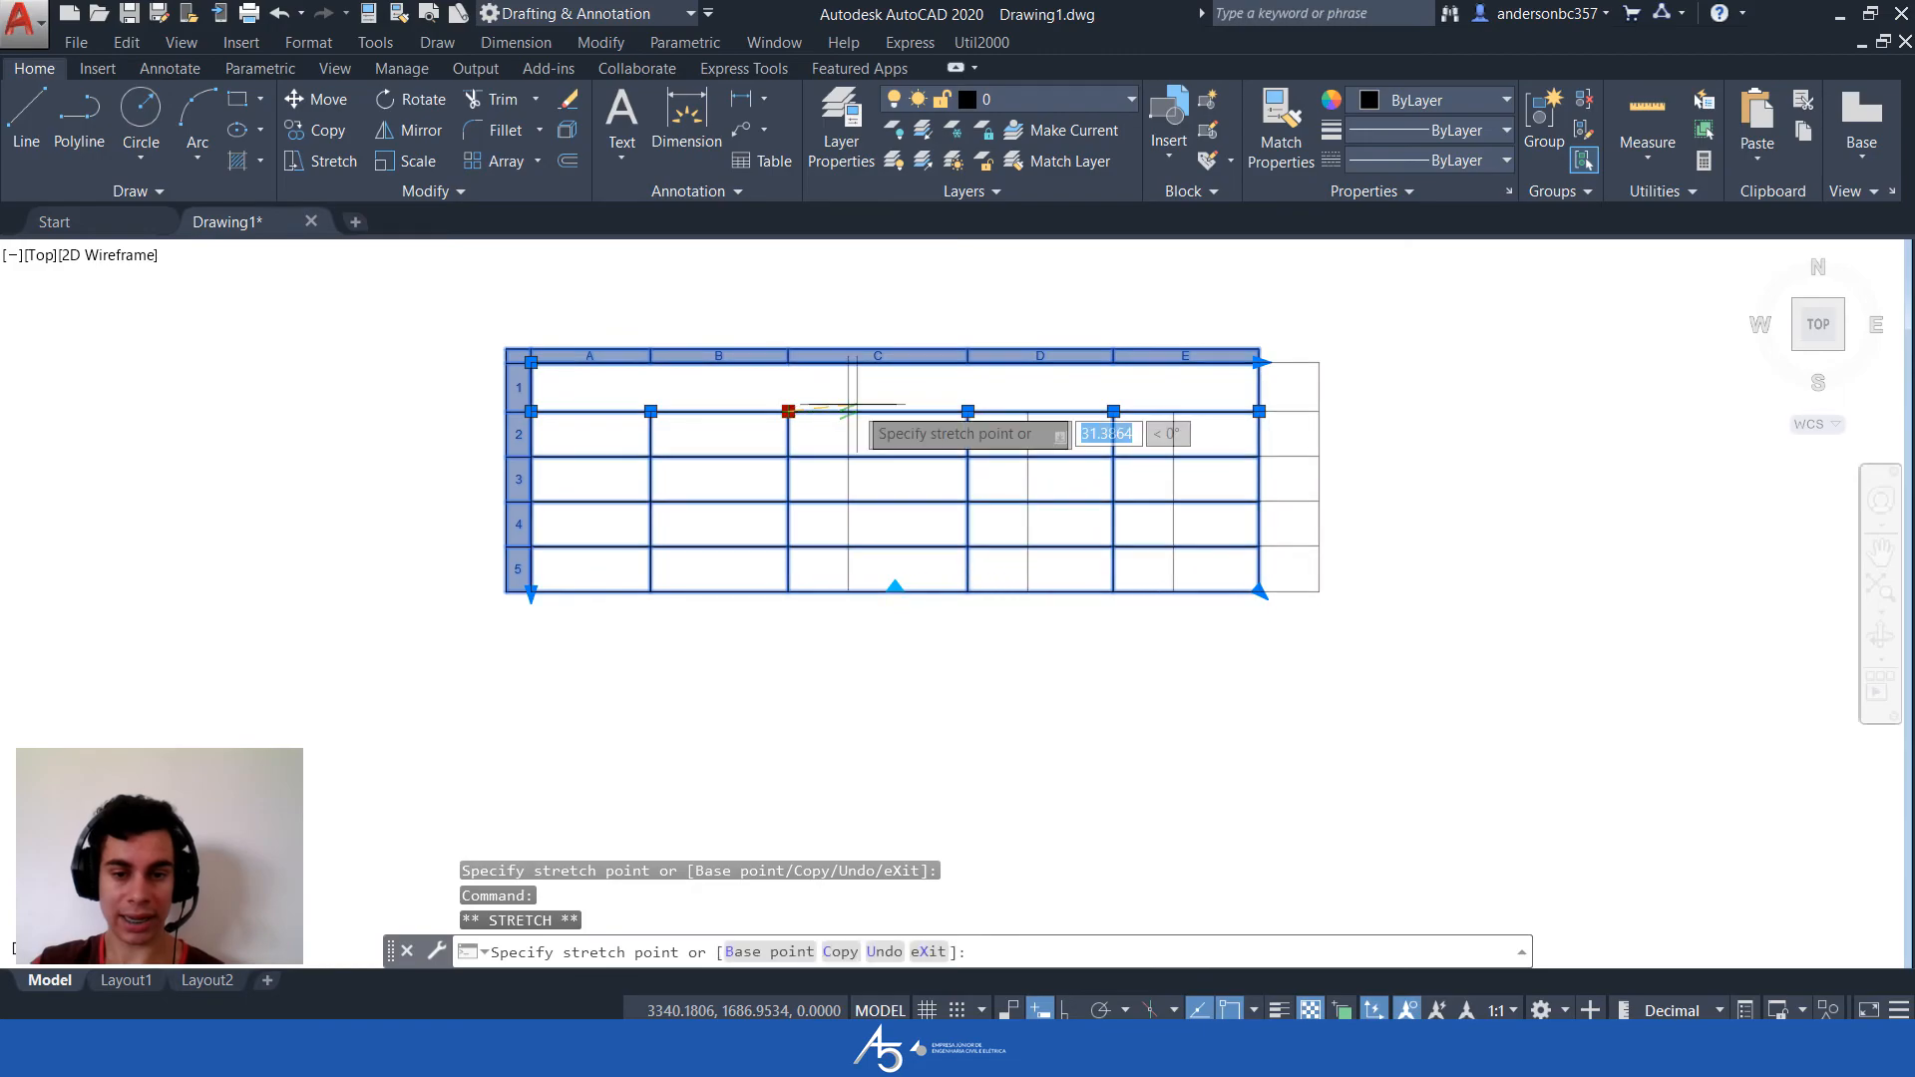
left_click(877, 409)
left_click(878, 411)
left_click(775, 411)
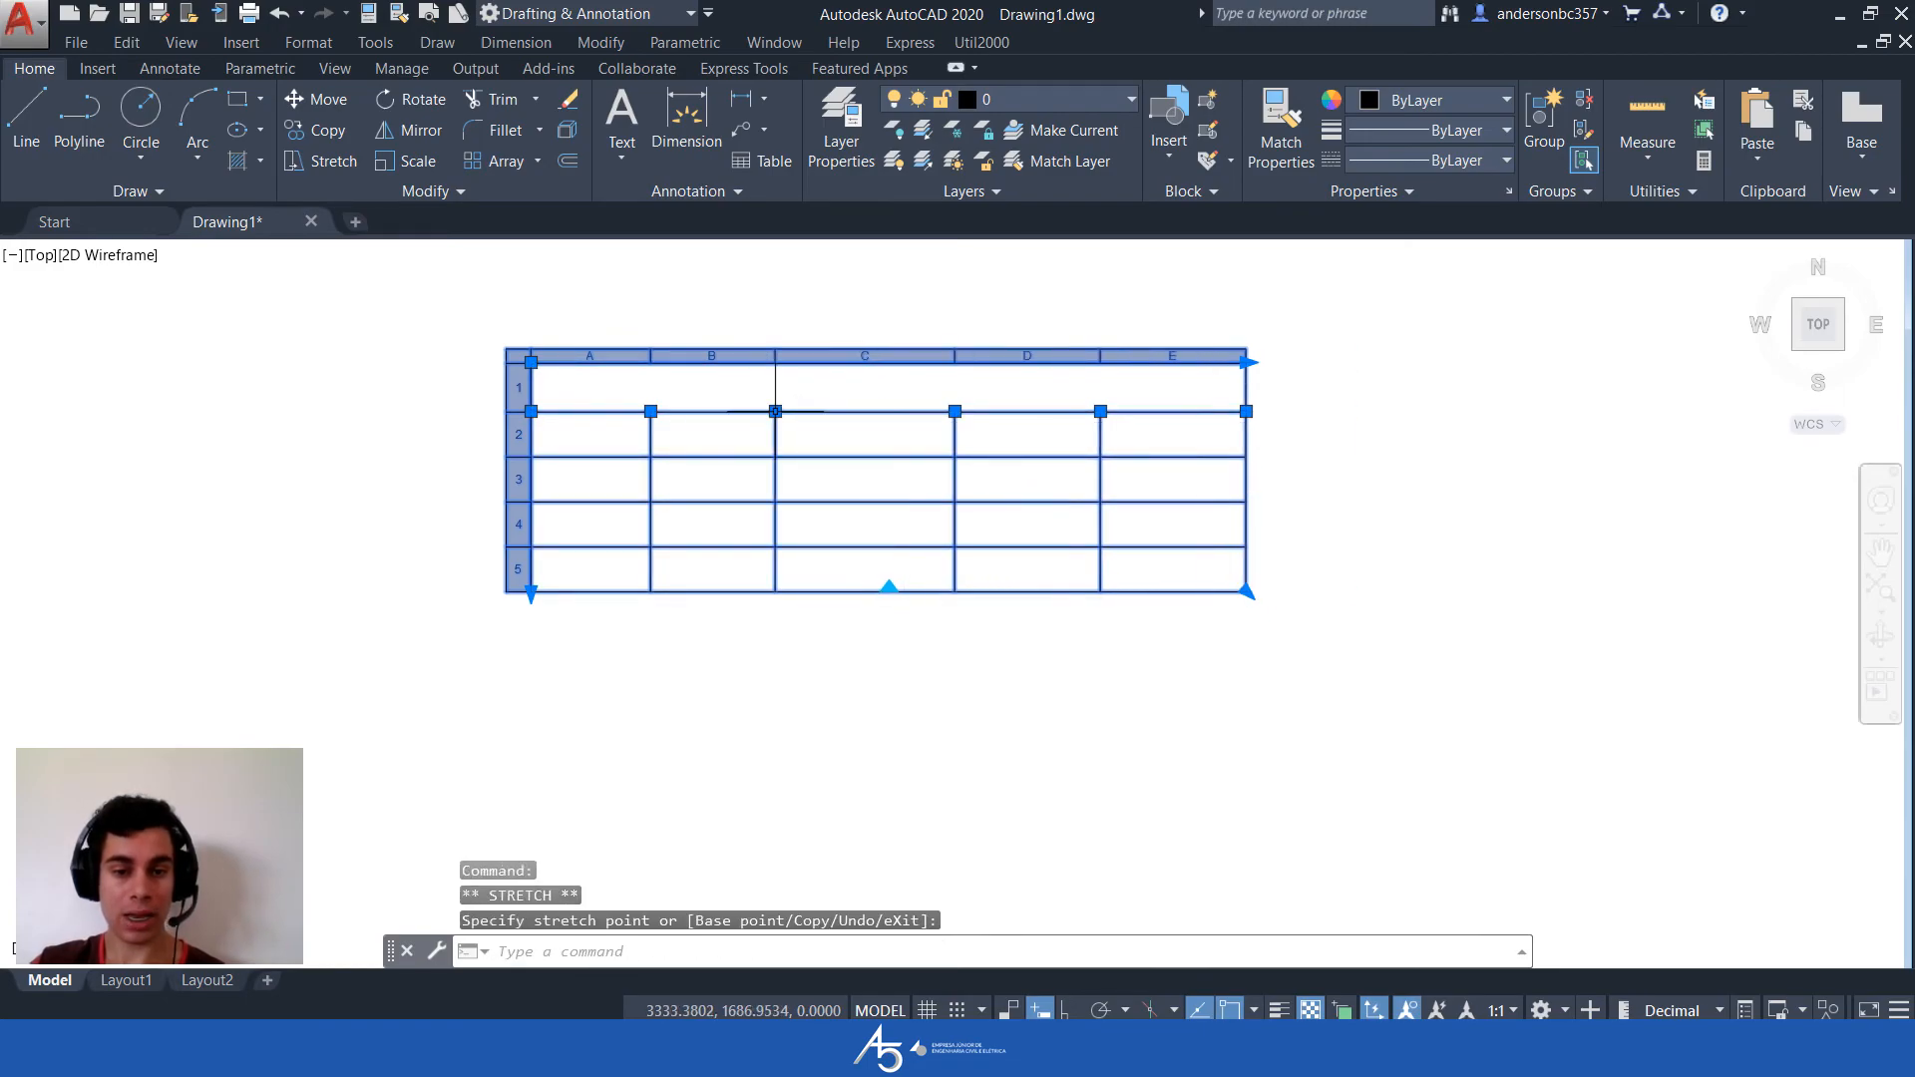
left_click(775, 411)
left_click(729, 411)
left_click(729, 411)
left_click(802, 411)
left_click(802, 411)
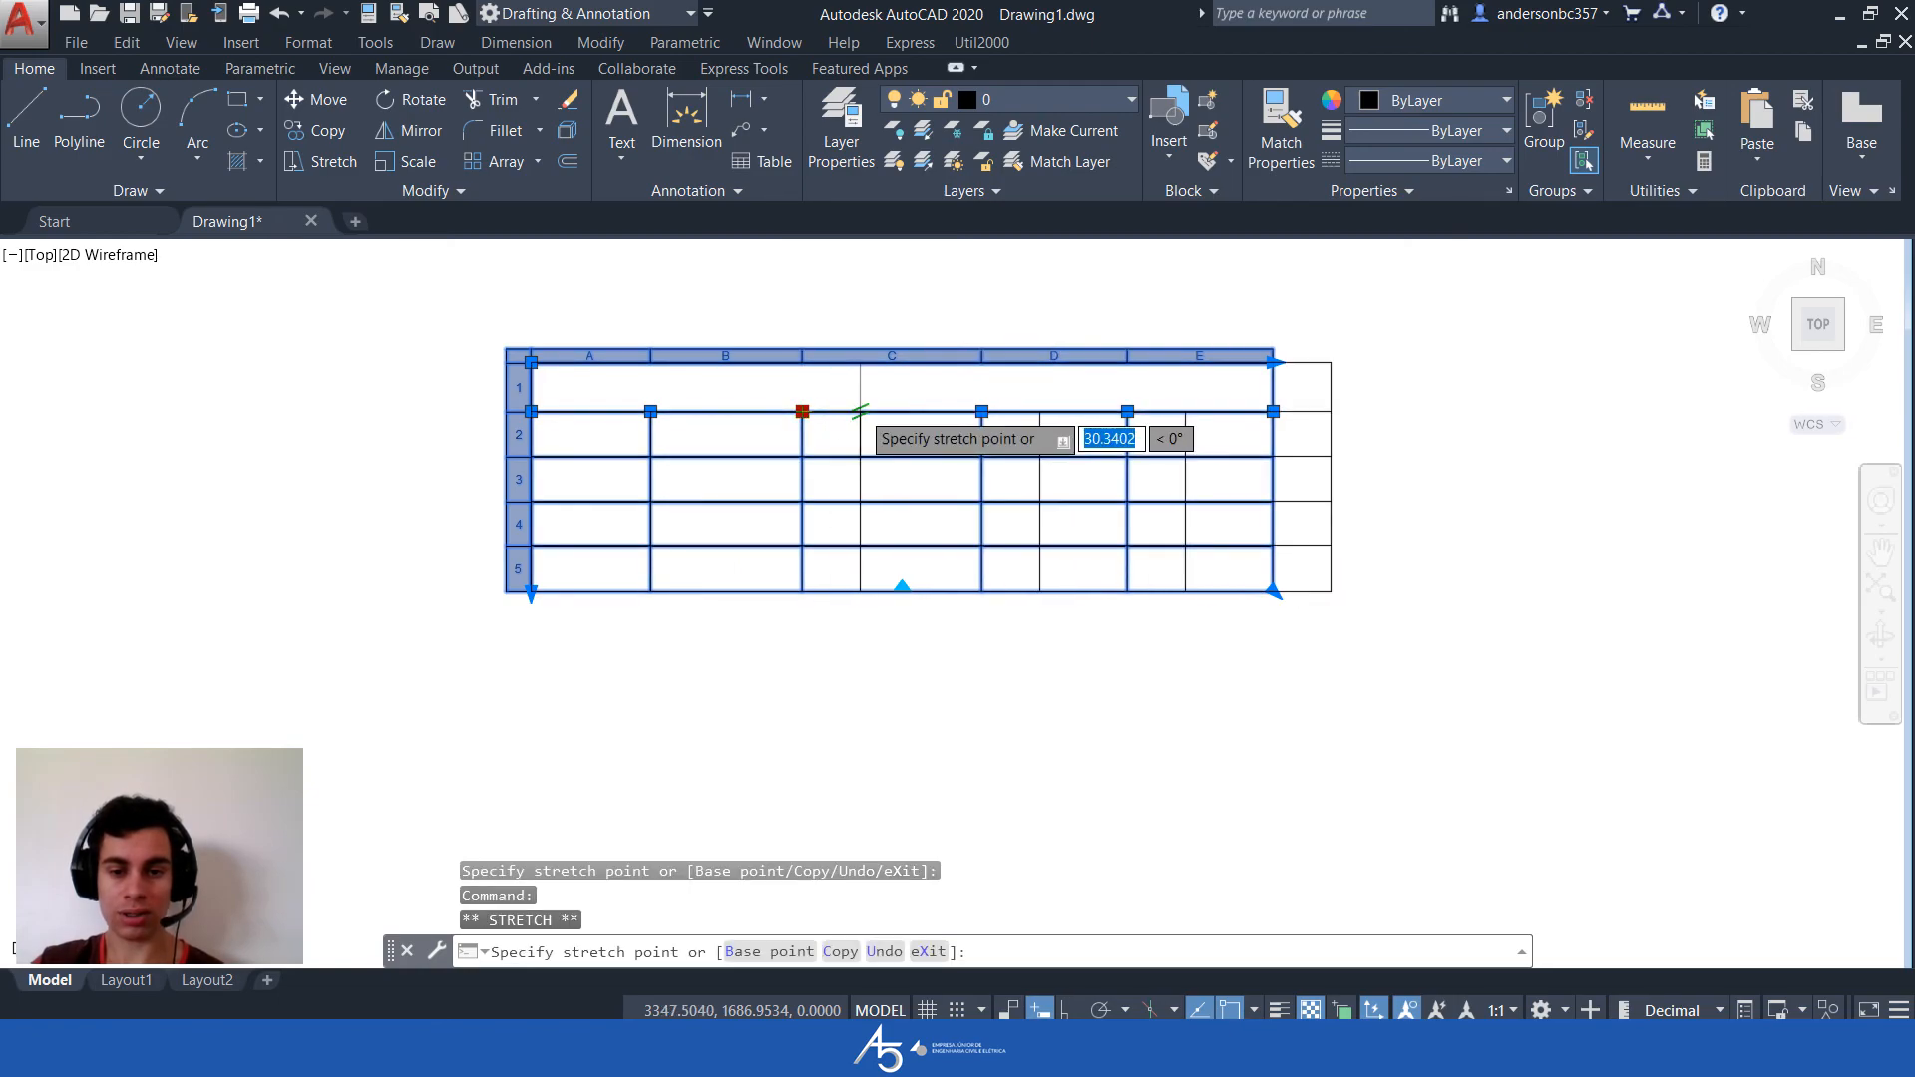
left_click(859, 411)
Shift the border between columns B and C back and forth within the fixed table width, leaving column B about 111 units wide
left_click(859, 411)
left_click(884, 413)
left_click(883, 412)
left_click(820, 413)
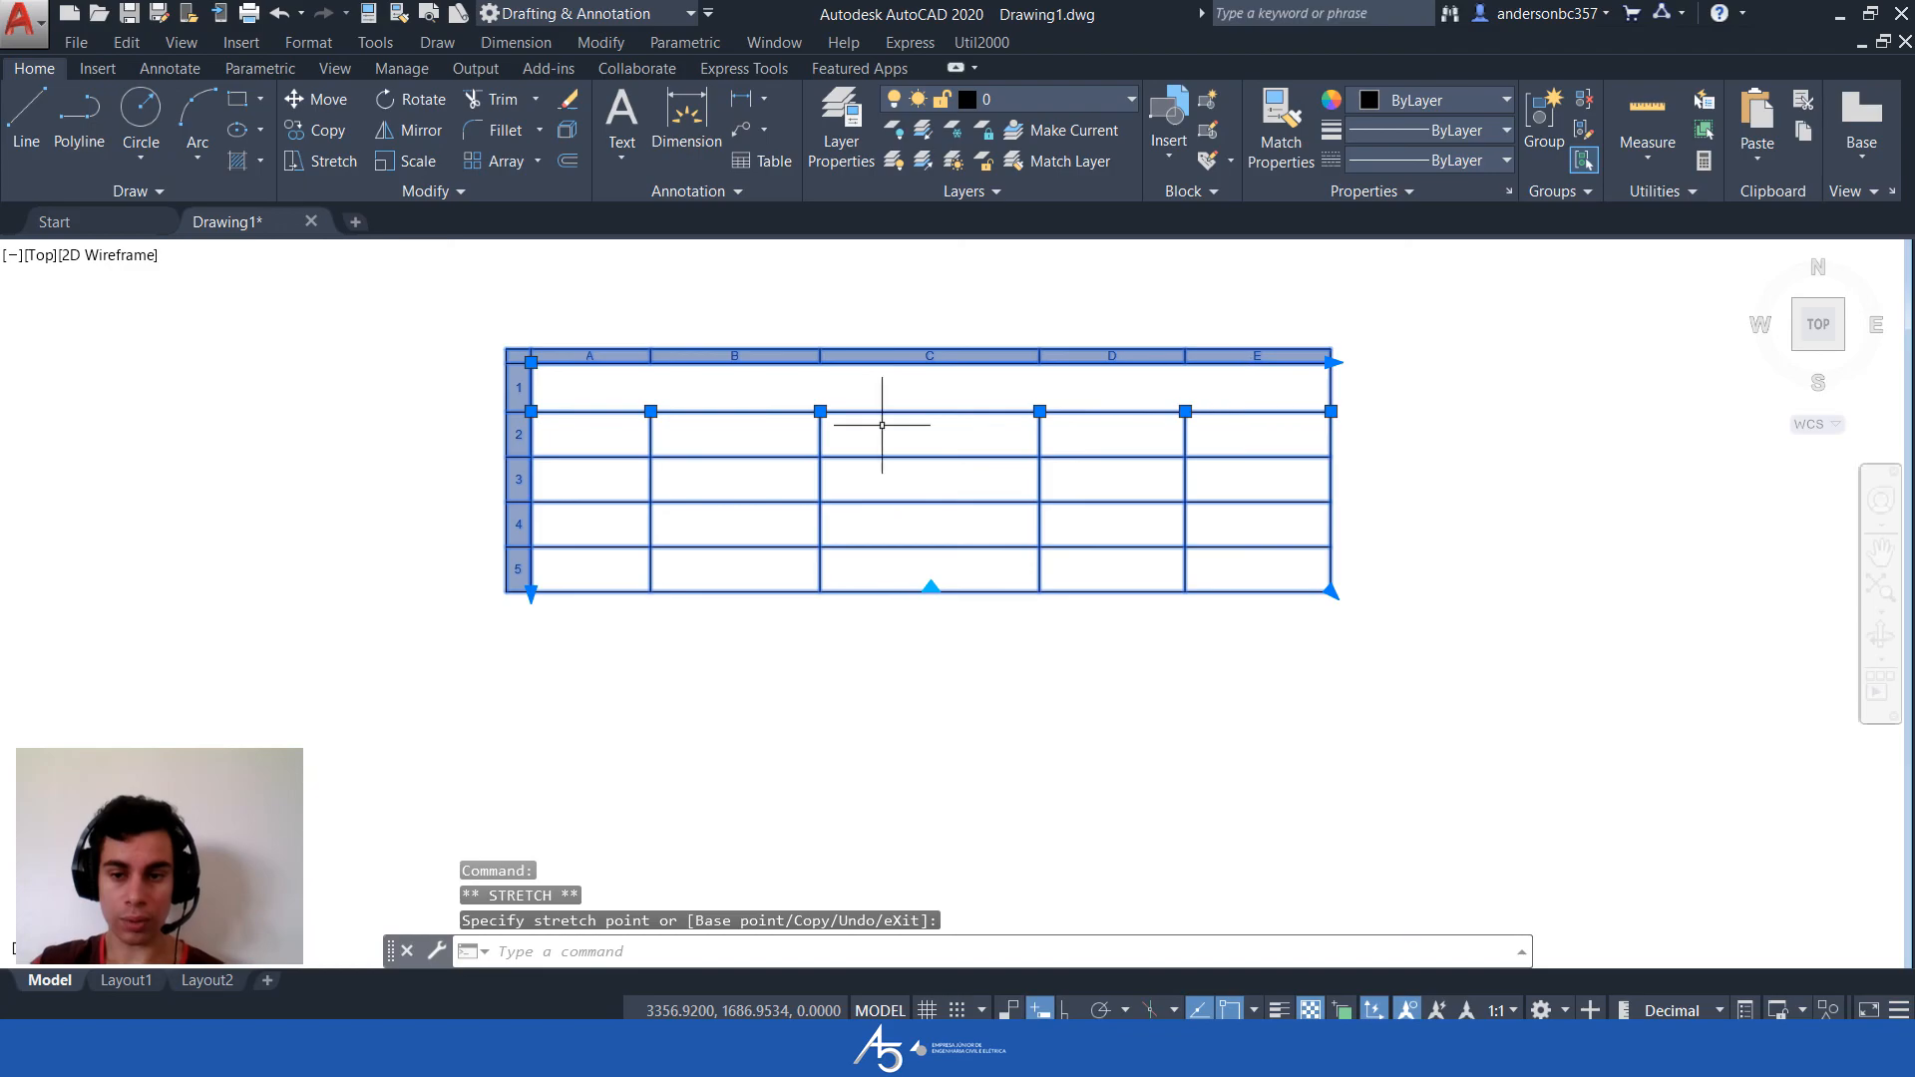
left_click(820, 411)
left_click(912, 412)
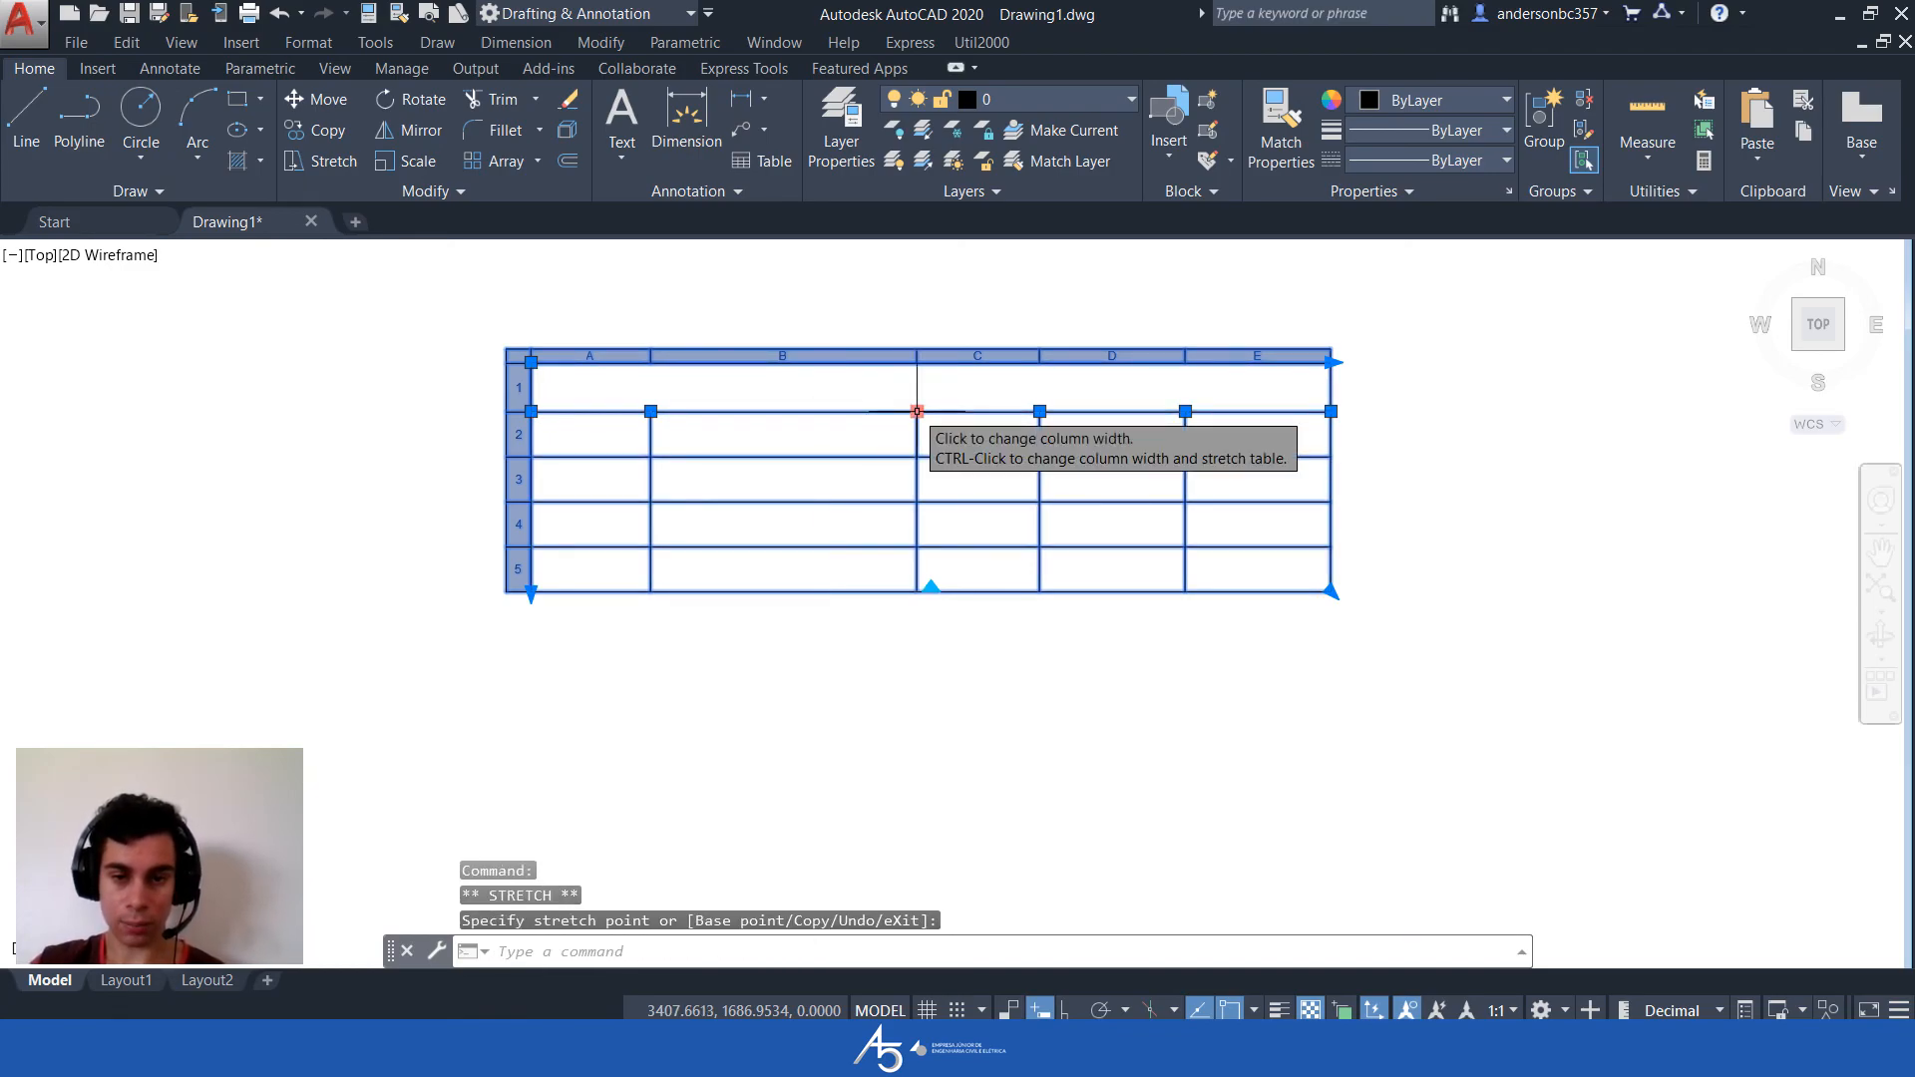
left_click(912, 412)
left_click(764, 411)
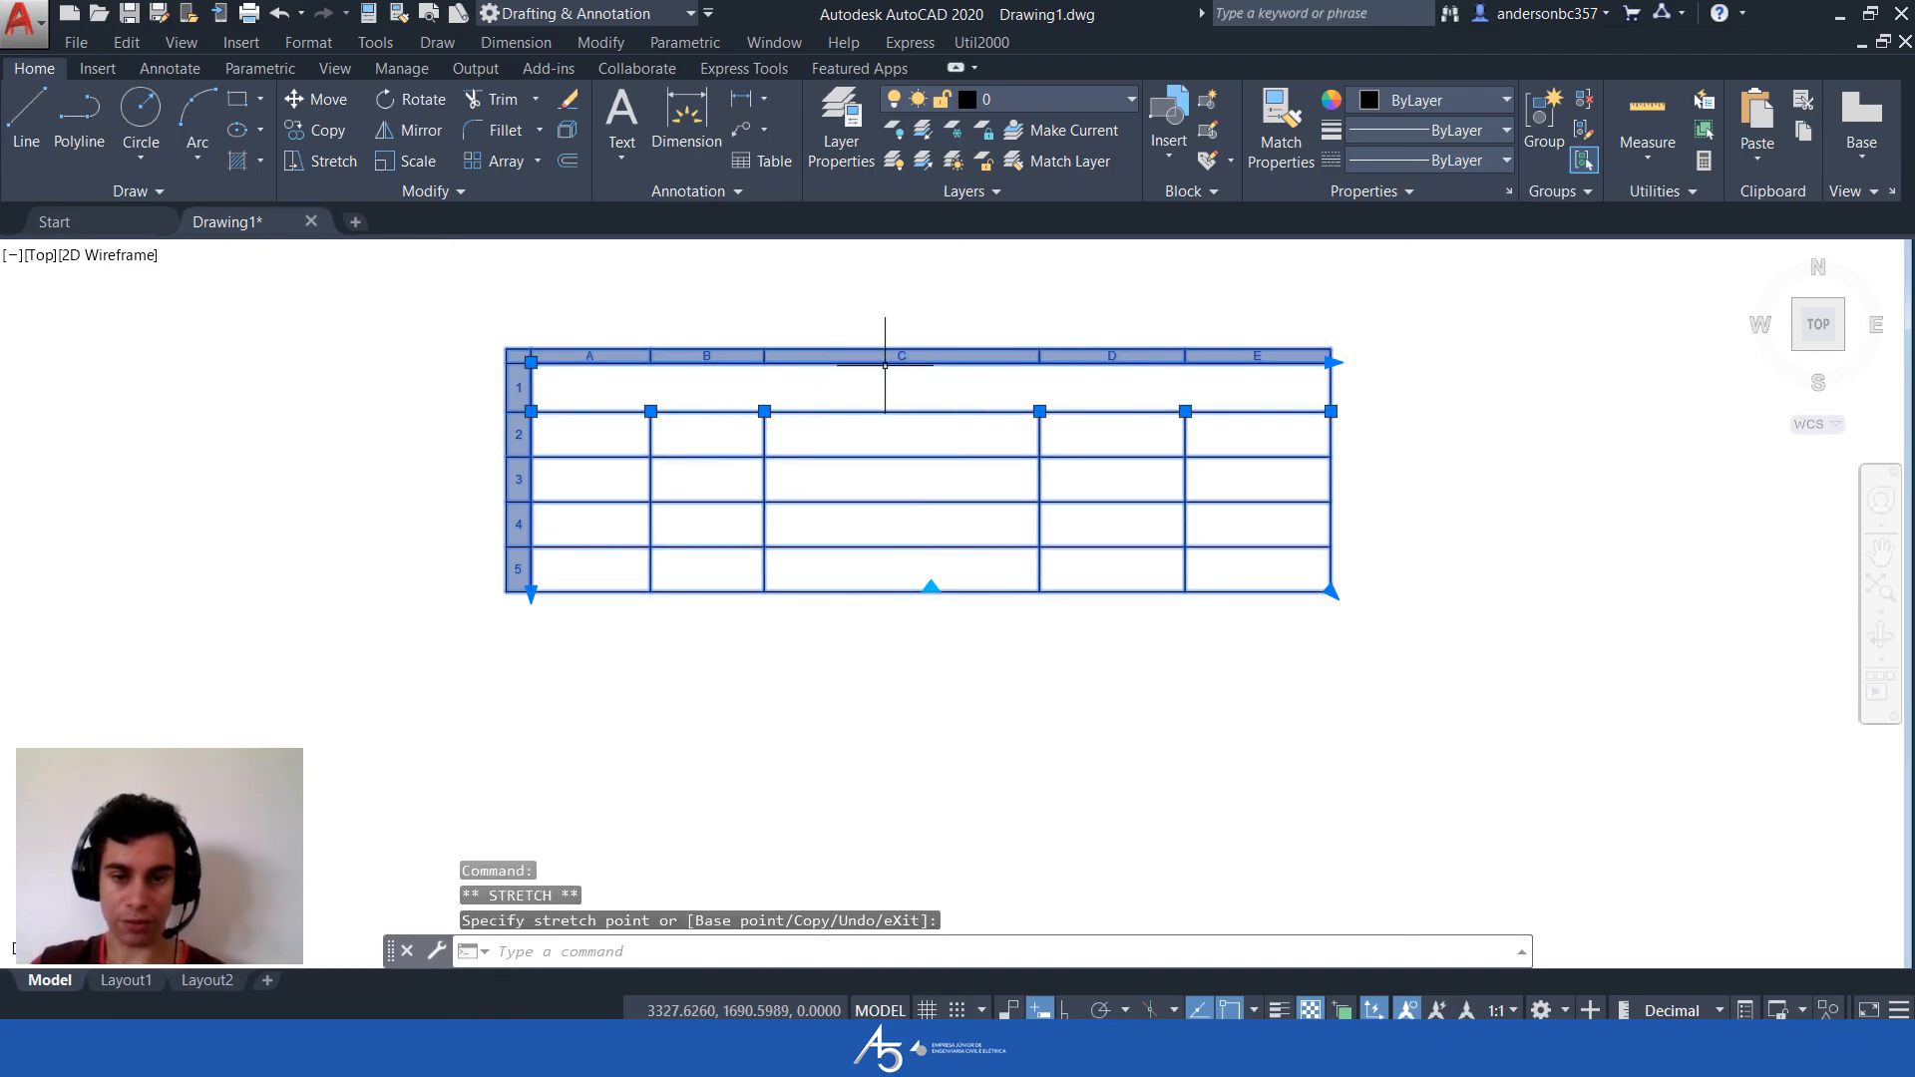
left_click(764, 411)
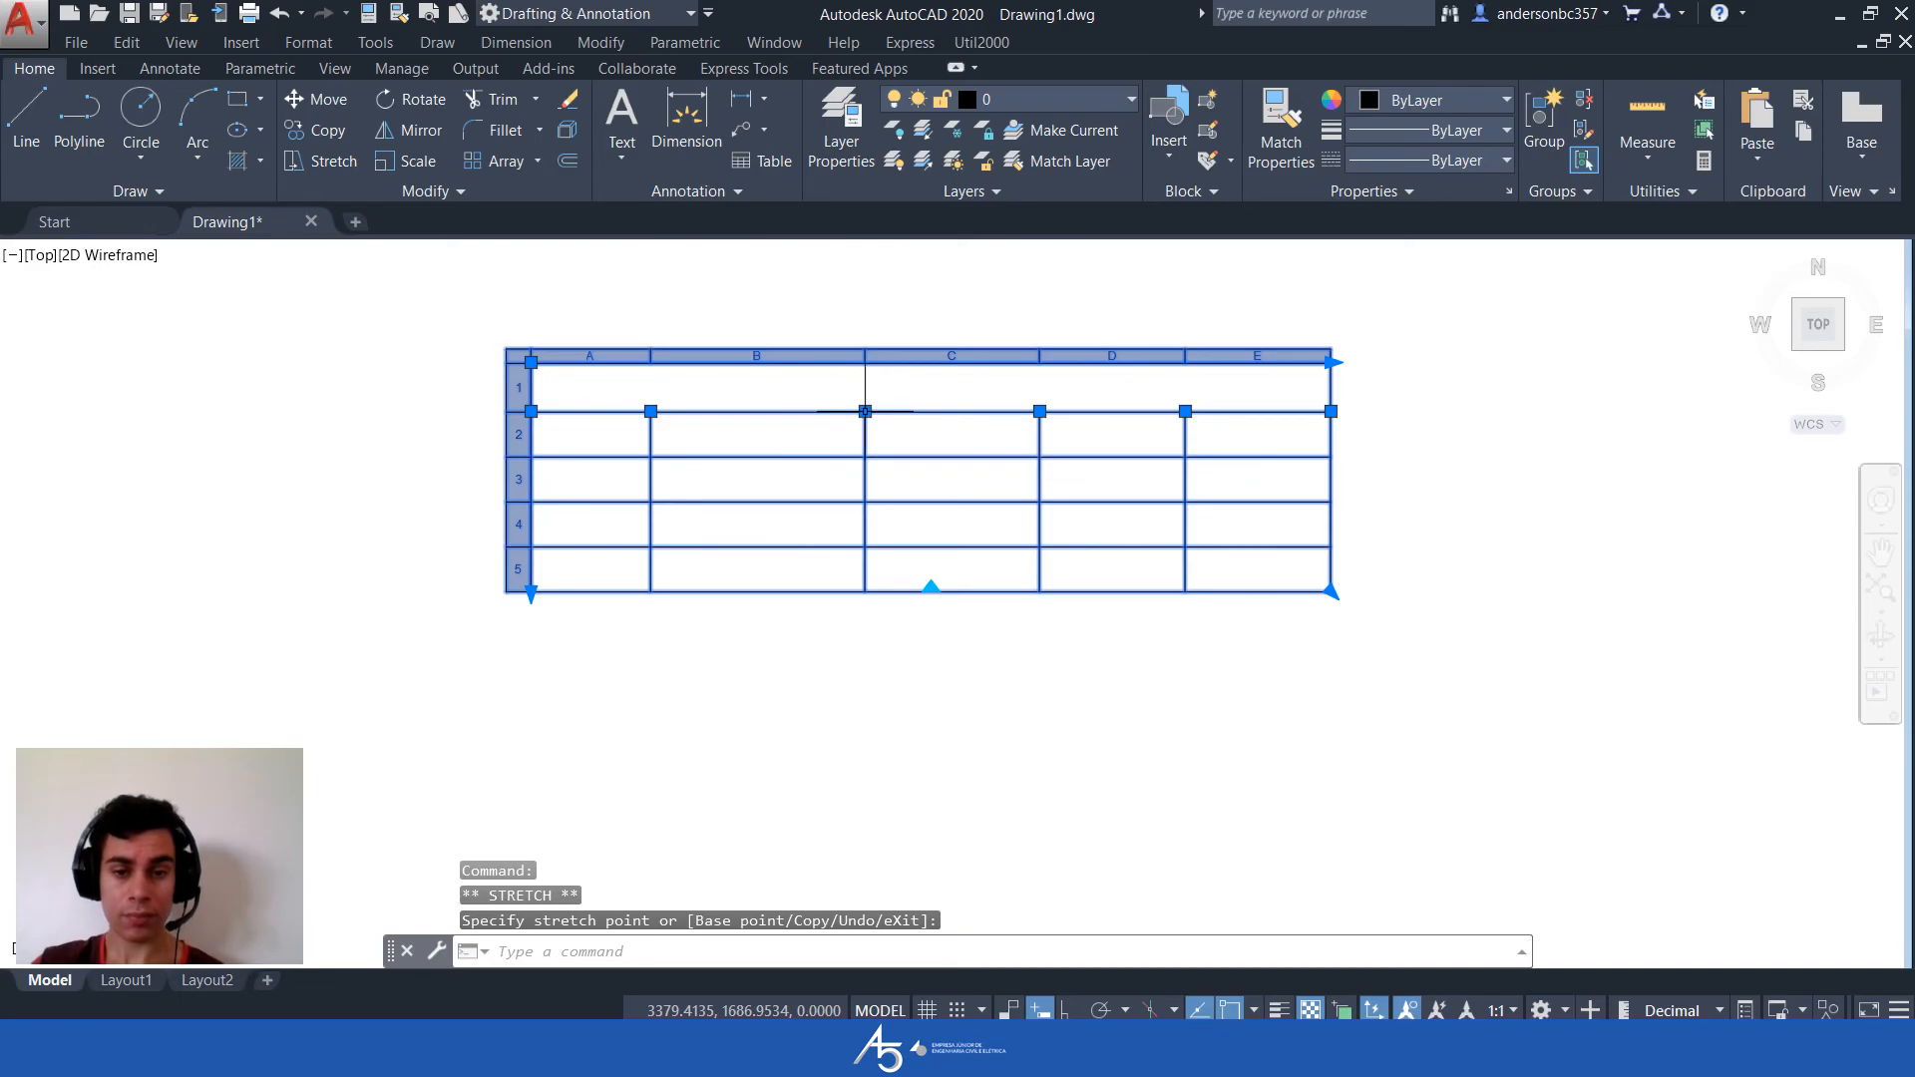
Narrow column B to about 50 units while shrinking the overall table width with it
left_click(865, 411)
left_click(864, 411)
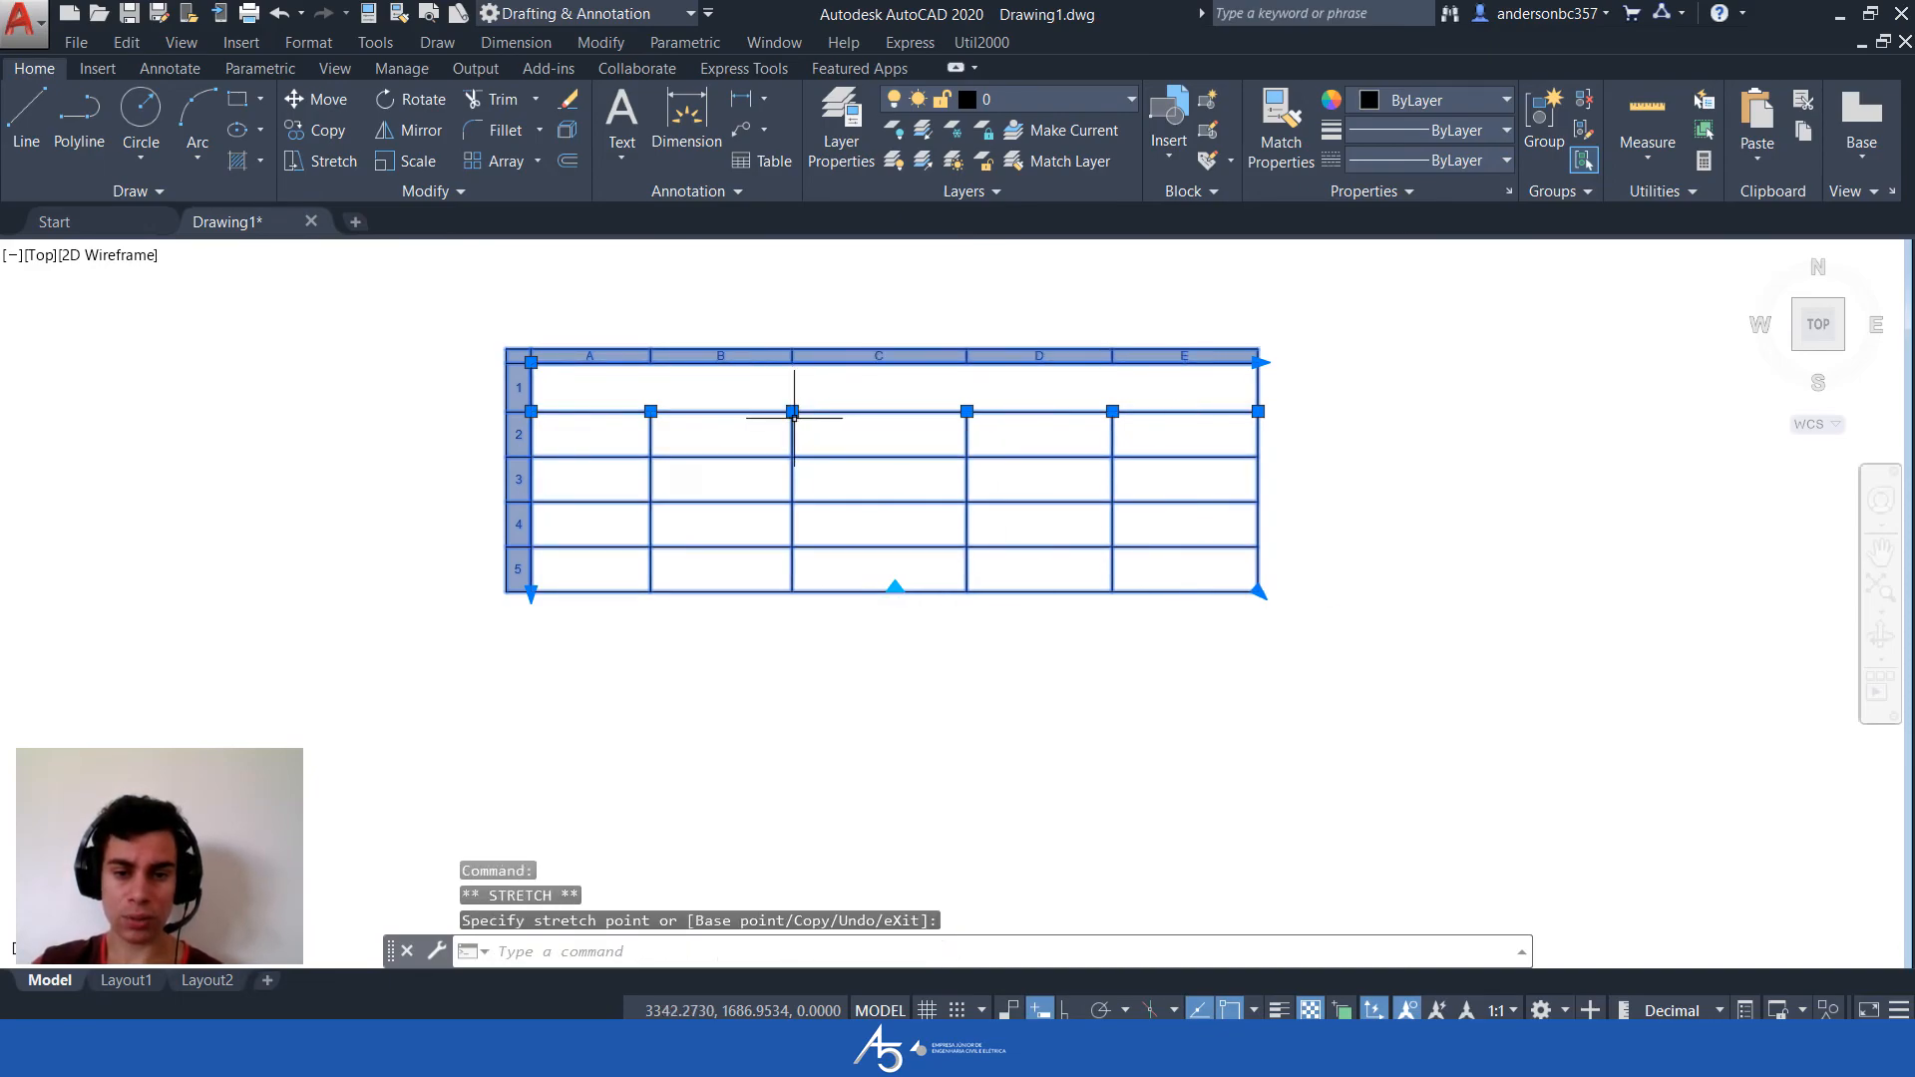
left_click(792, 411)
left_click(792, 411)
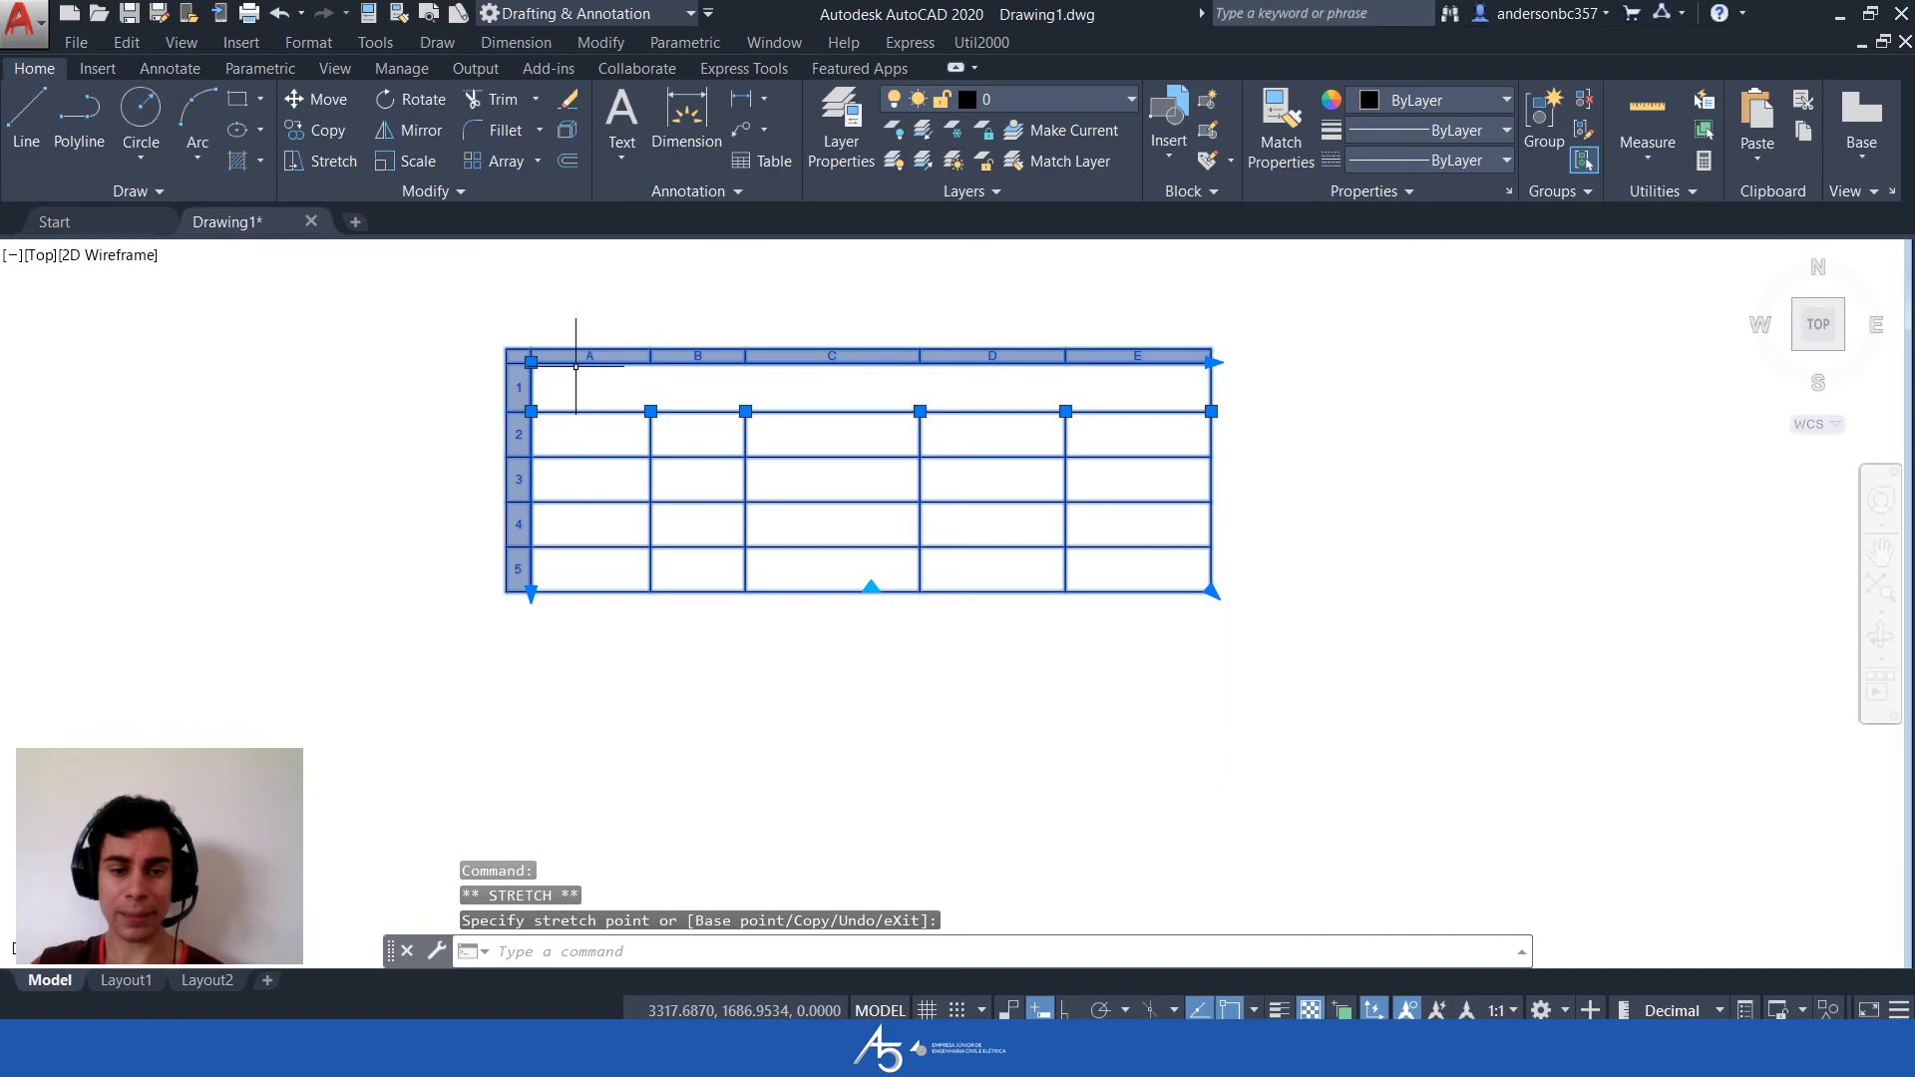
Try the grips of cell C4 and widen column C to about 94 units
double_click(699, 434)
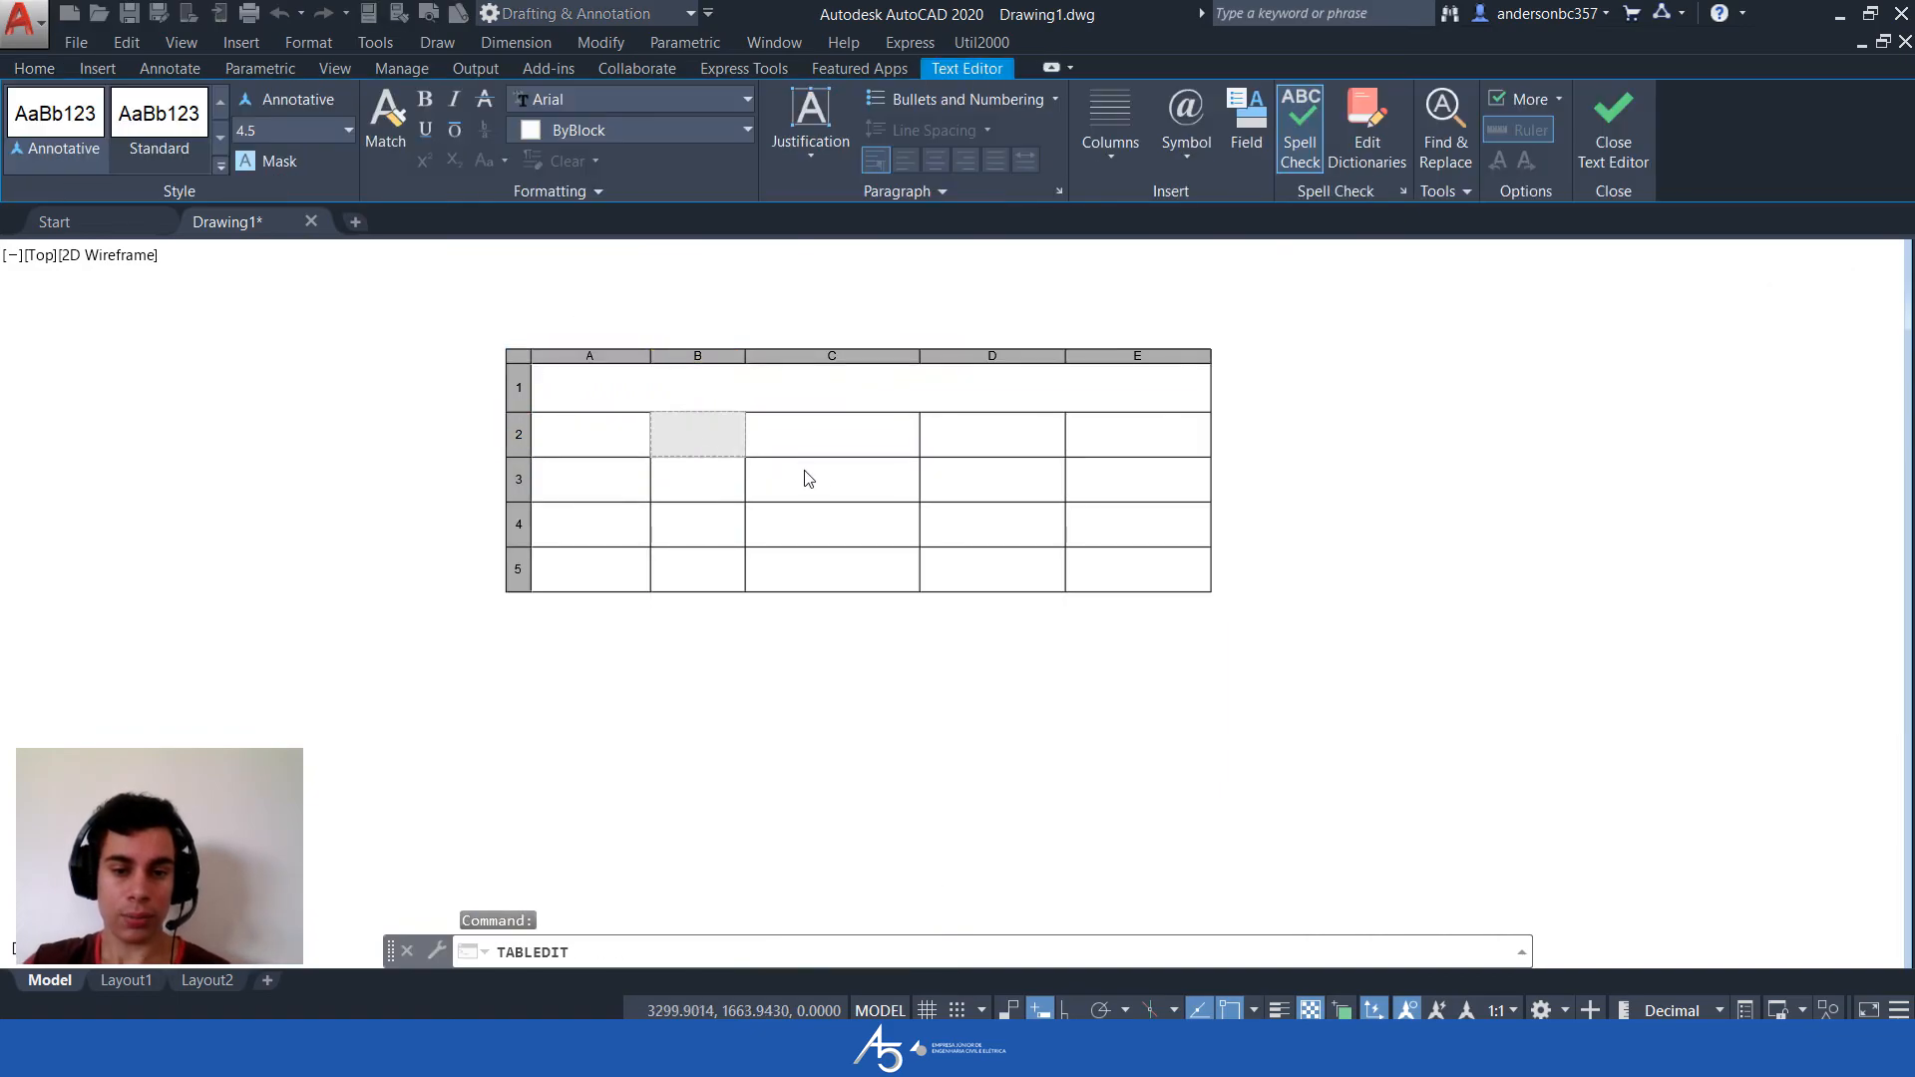
left_click(910, 517)
left_click(838, 526)
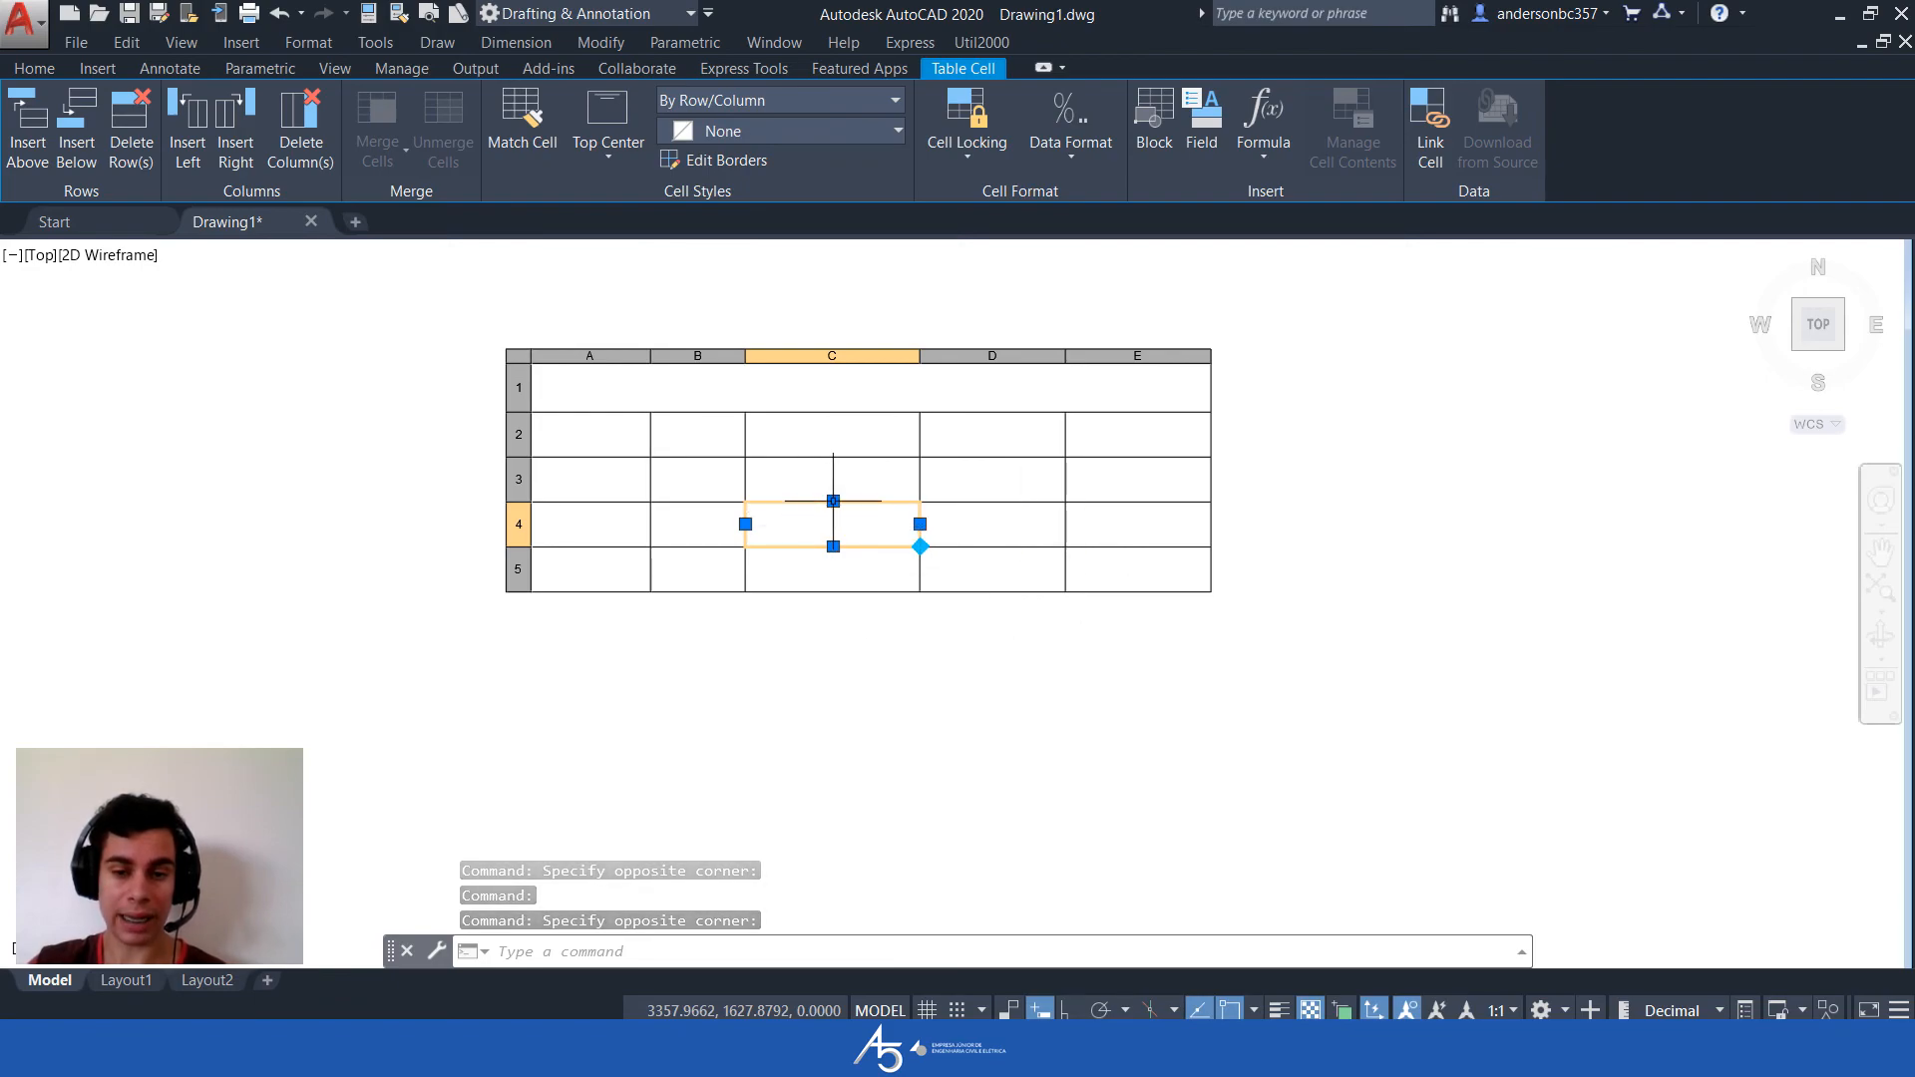
left_click(833, 547)
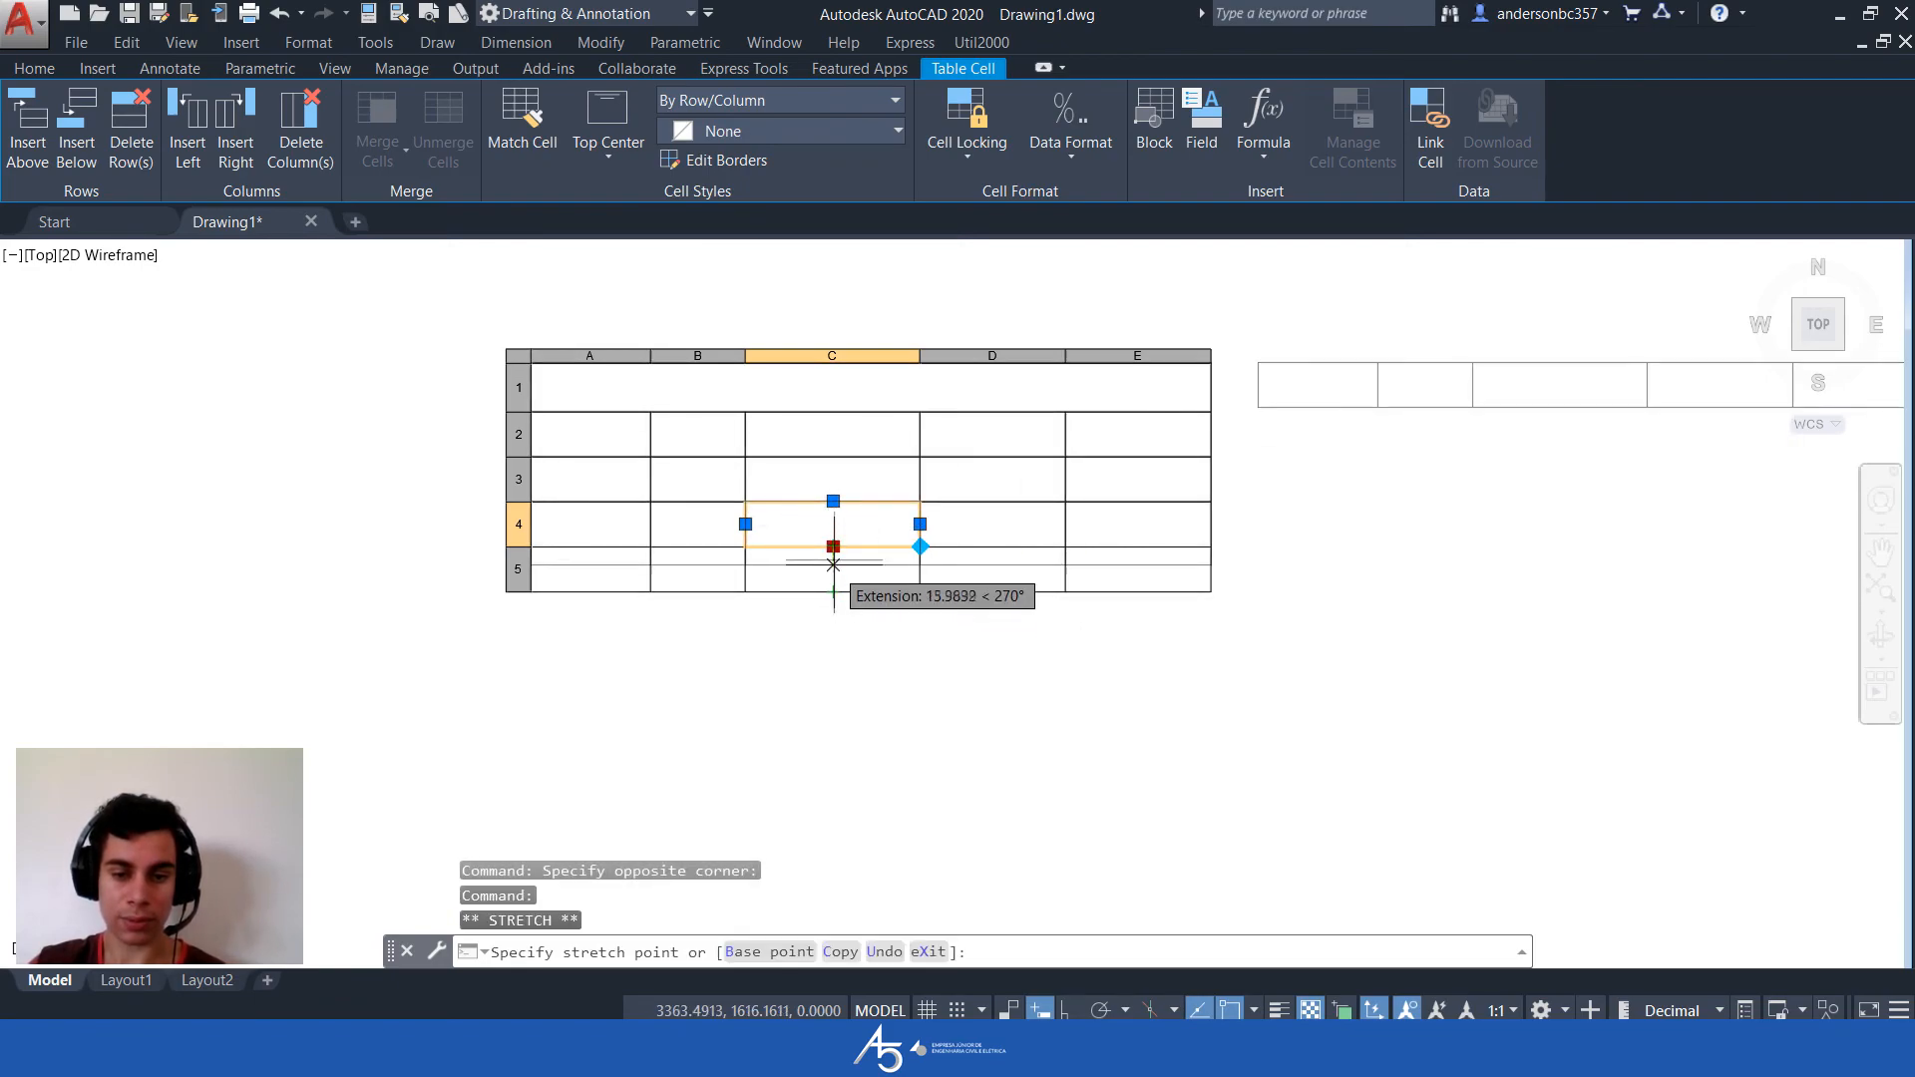
left_click(920, 523)
left_click(958, 523)
left_click(957, 524)
left_click(924, 524)
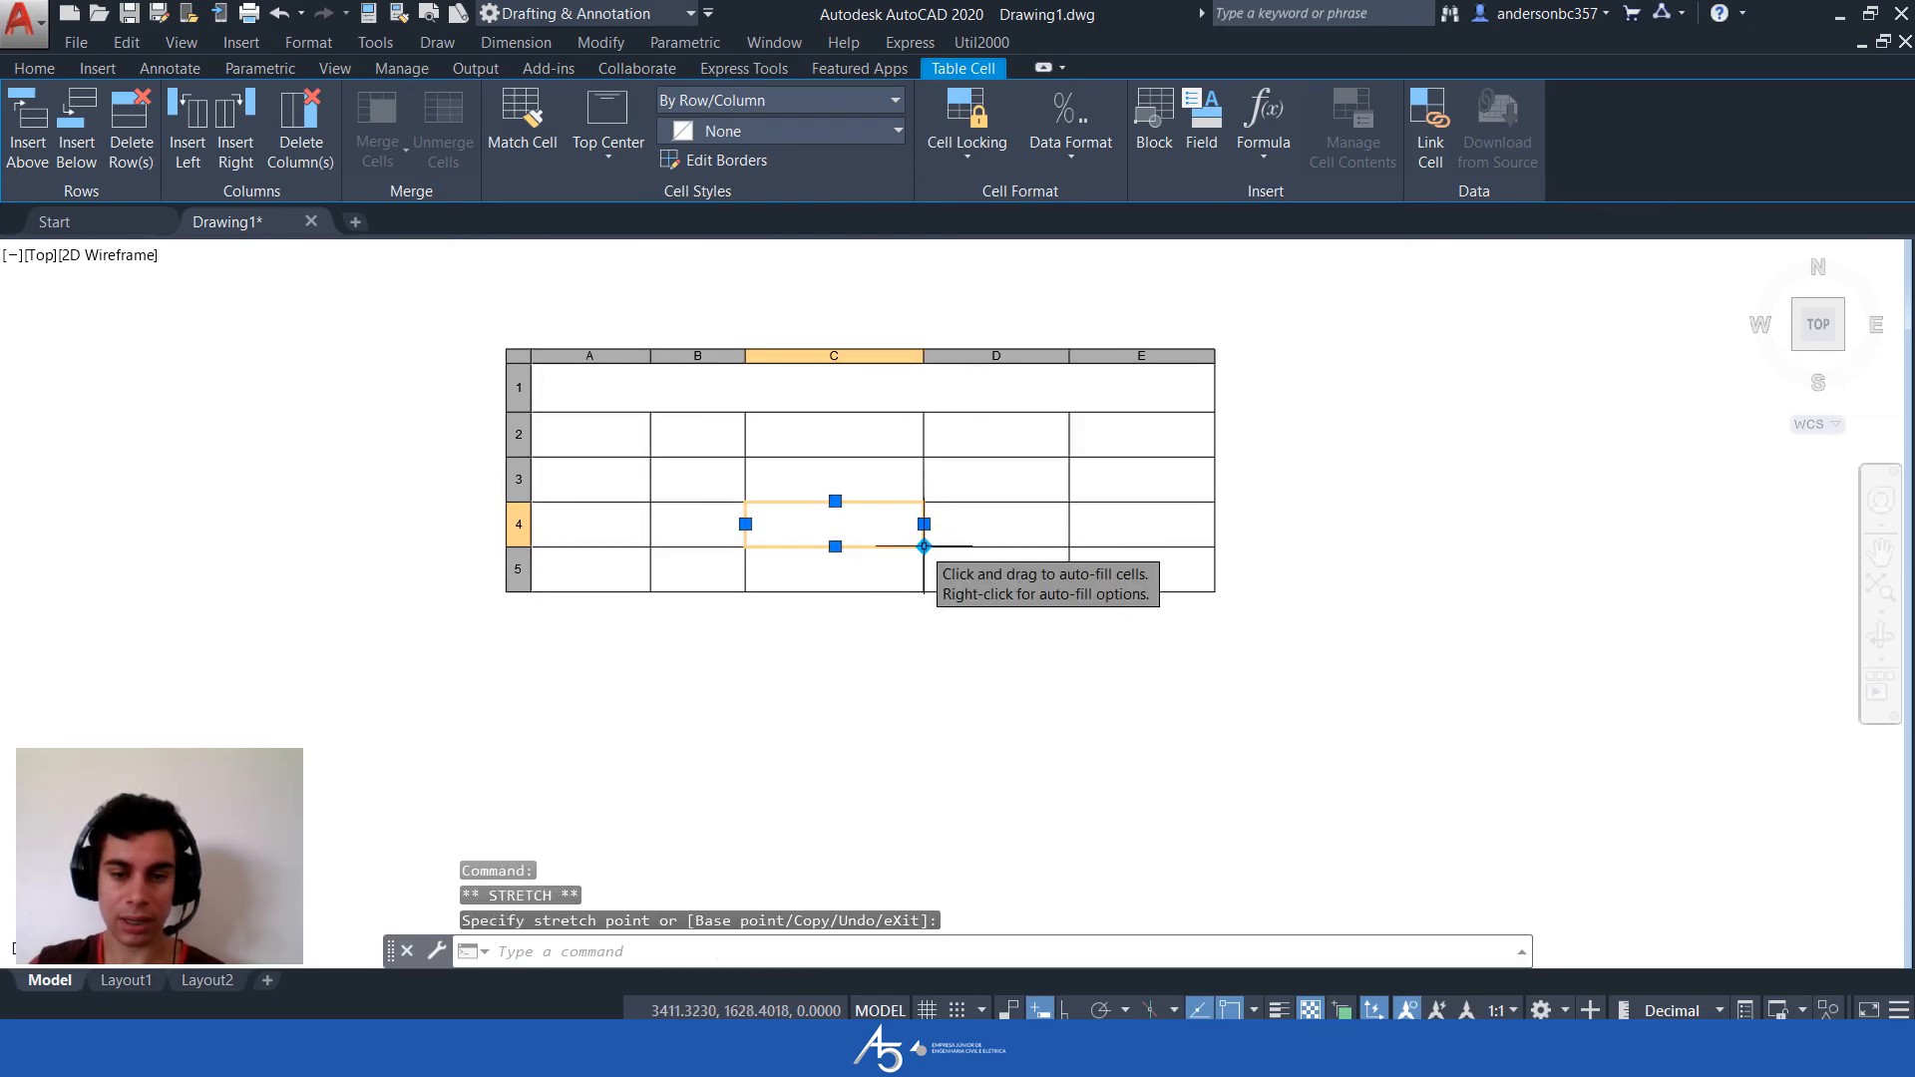
left_click(924, 547)
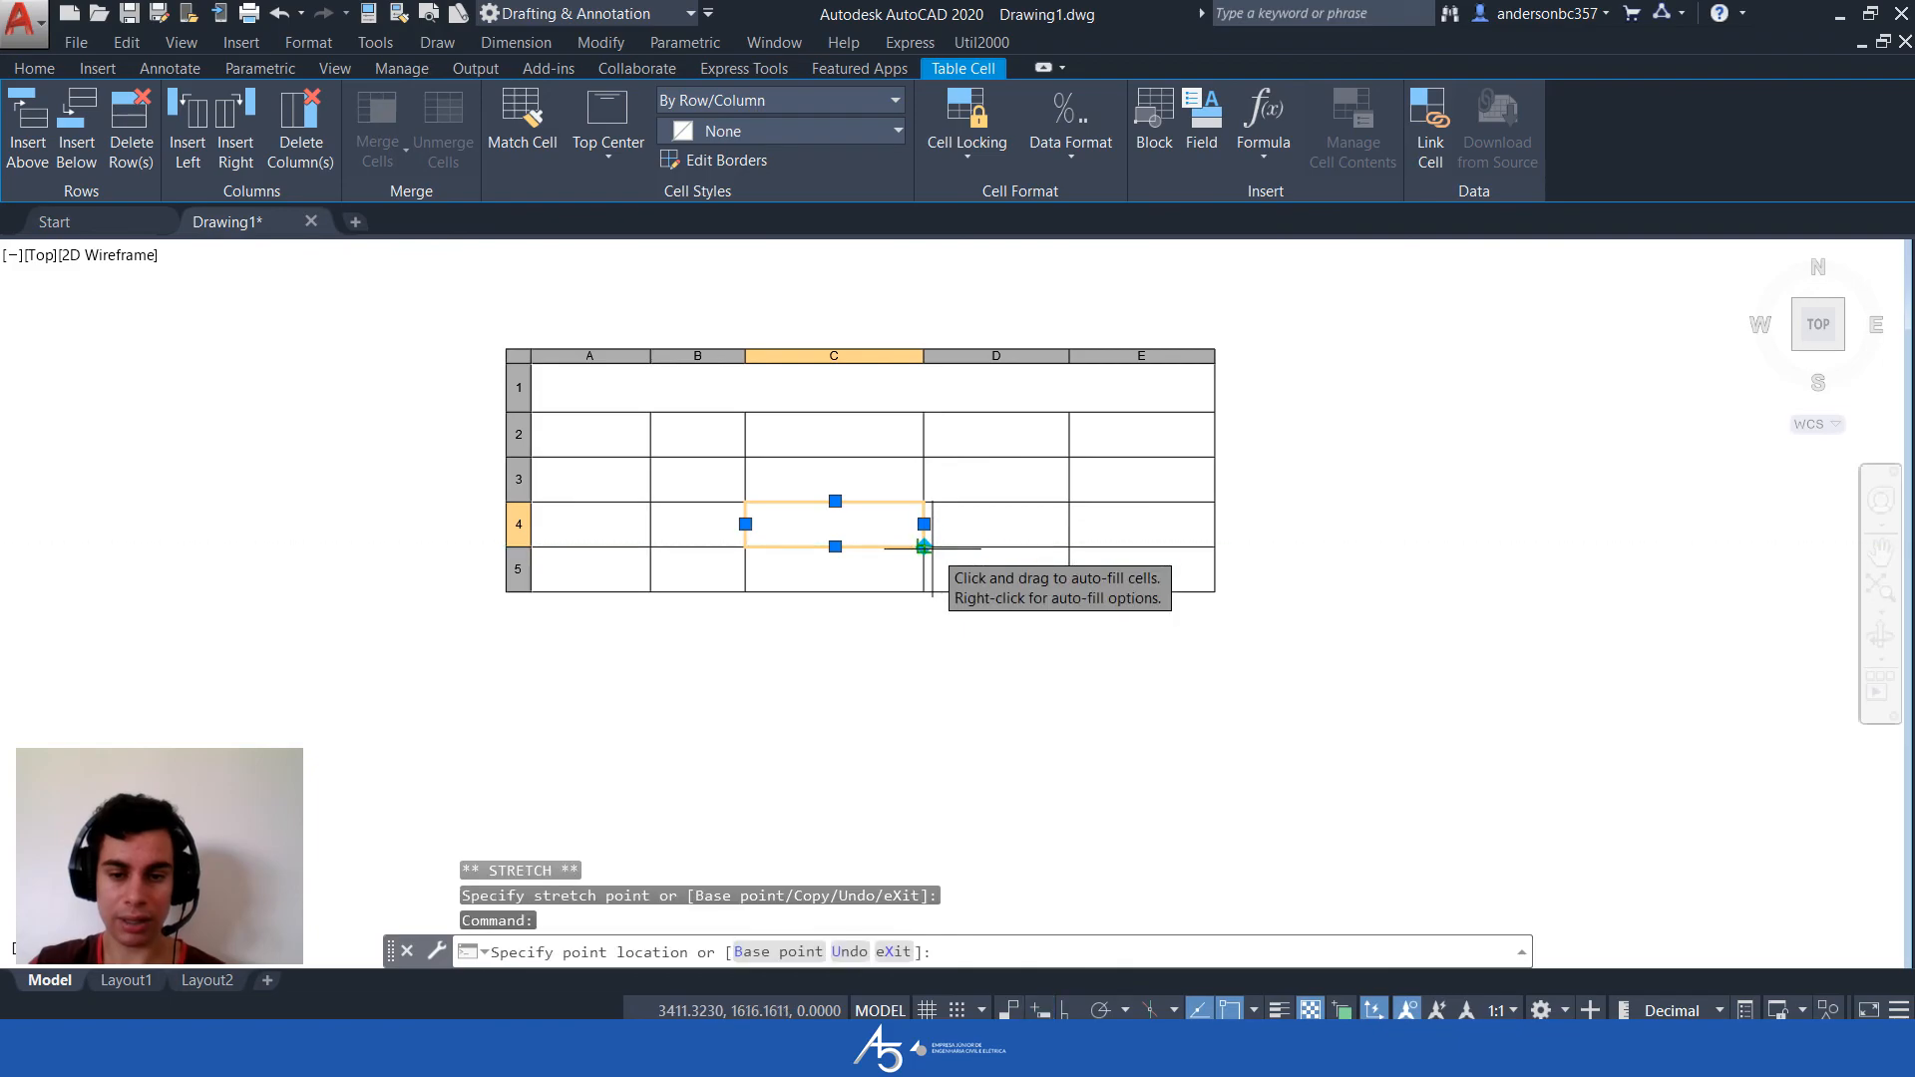
key("Escape")
Enter 1 in cell C2
left_click(899, 421)
type("1")
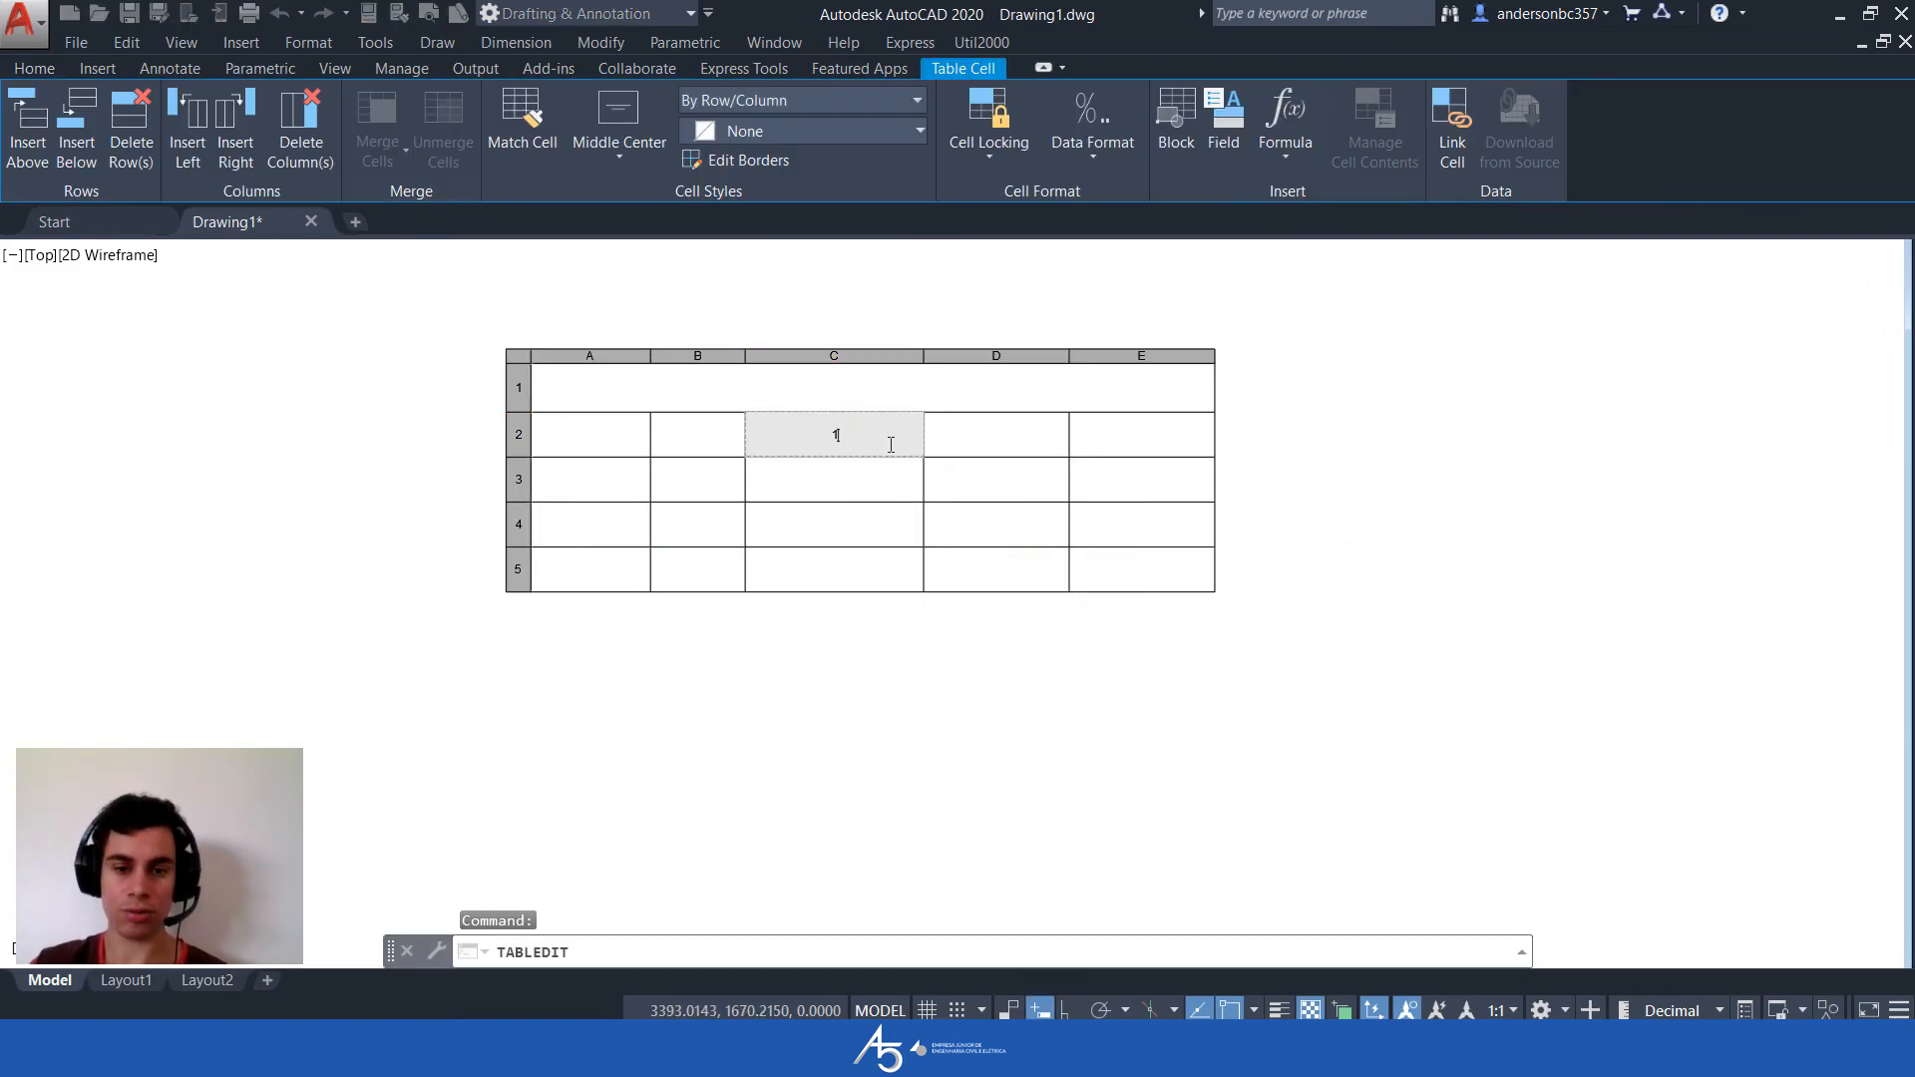
left_click(885, 483)
Auto-fill the number series from cell C2 down column C through row 5
left_click(881, 412)
left_click(884, 429)
left_click(923, 456)
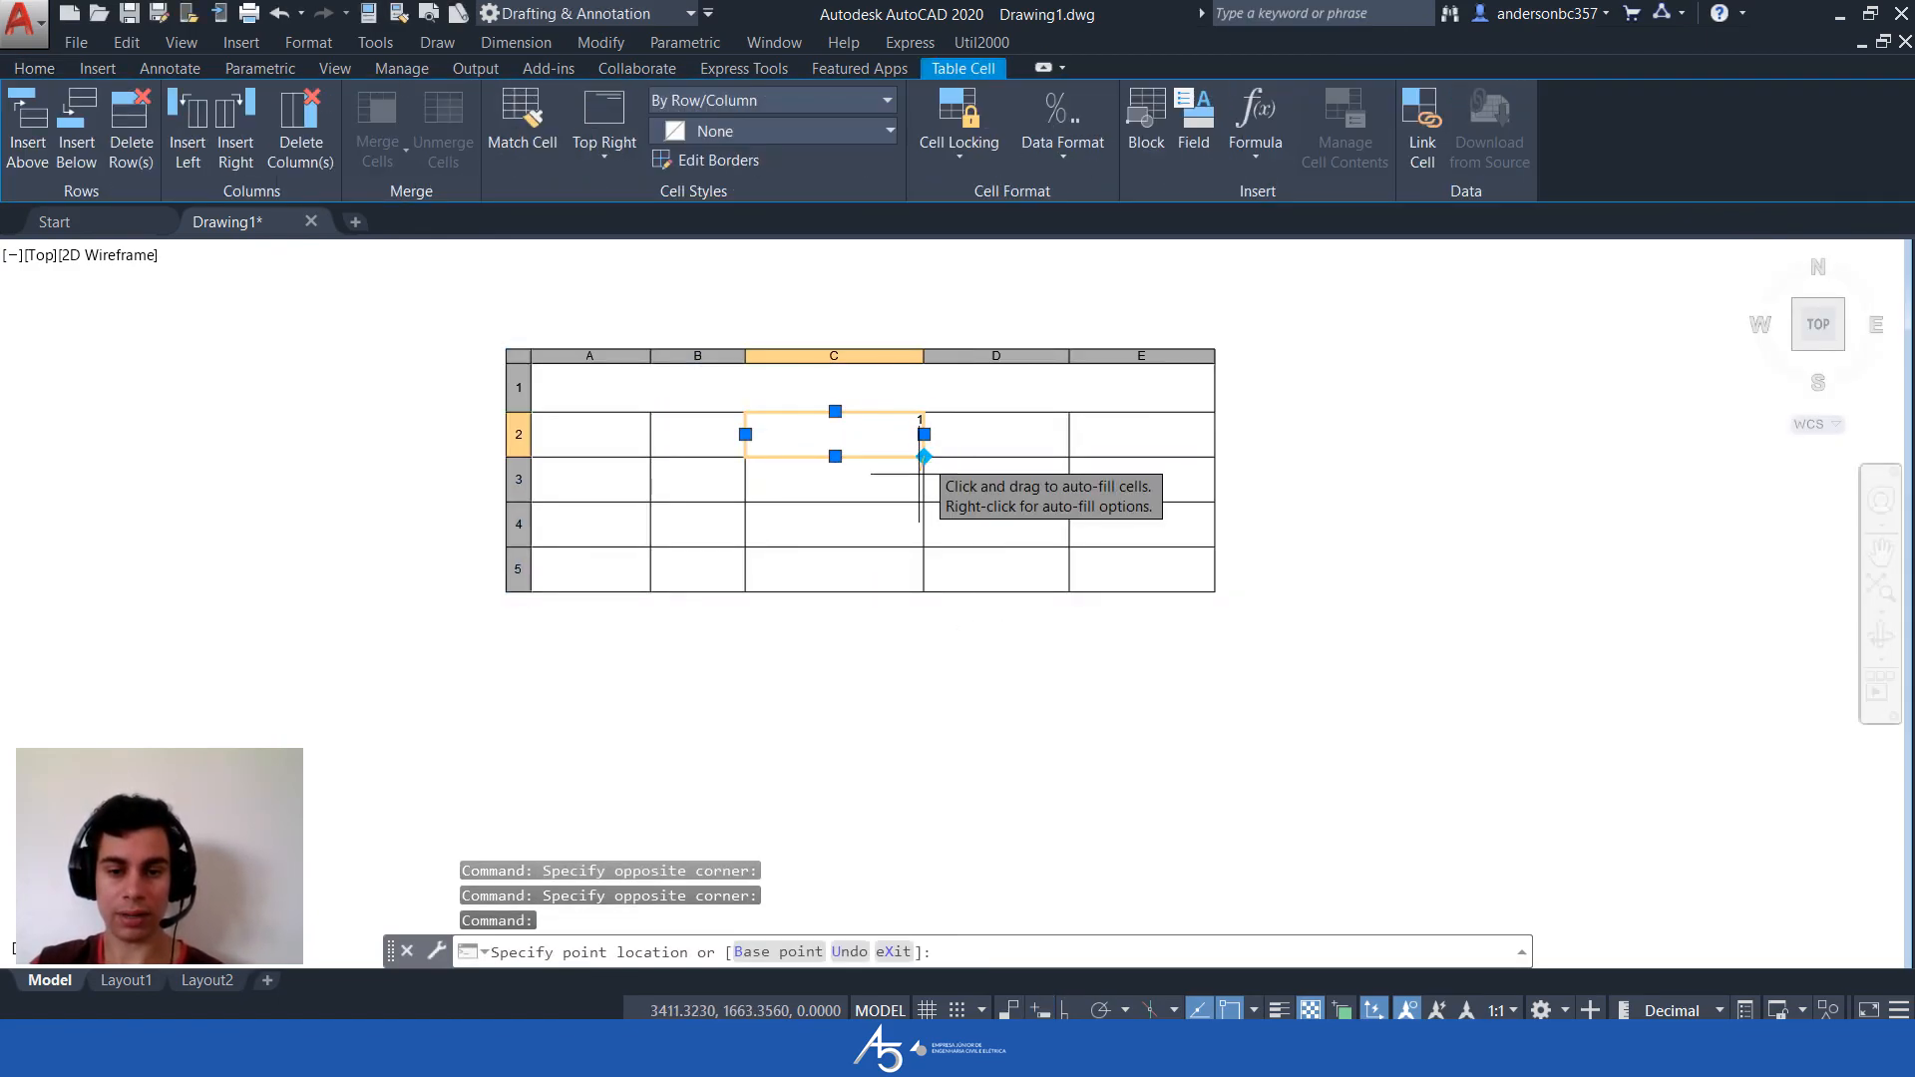
left_click(924, 591)
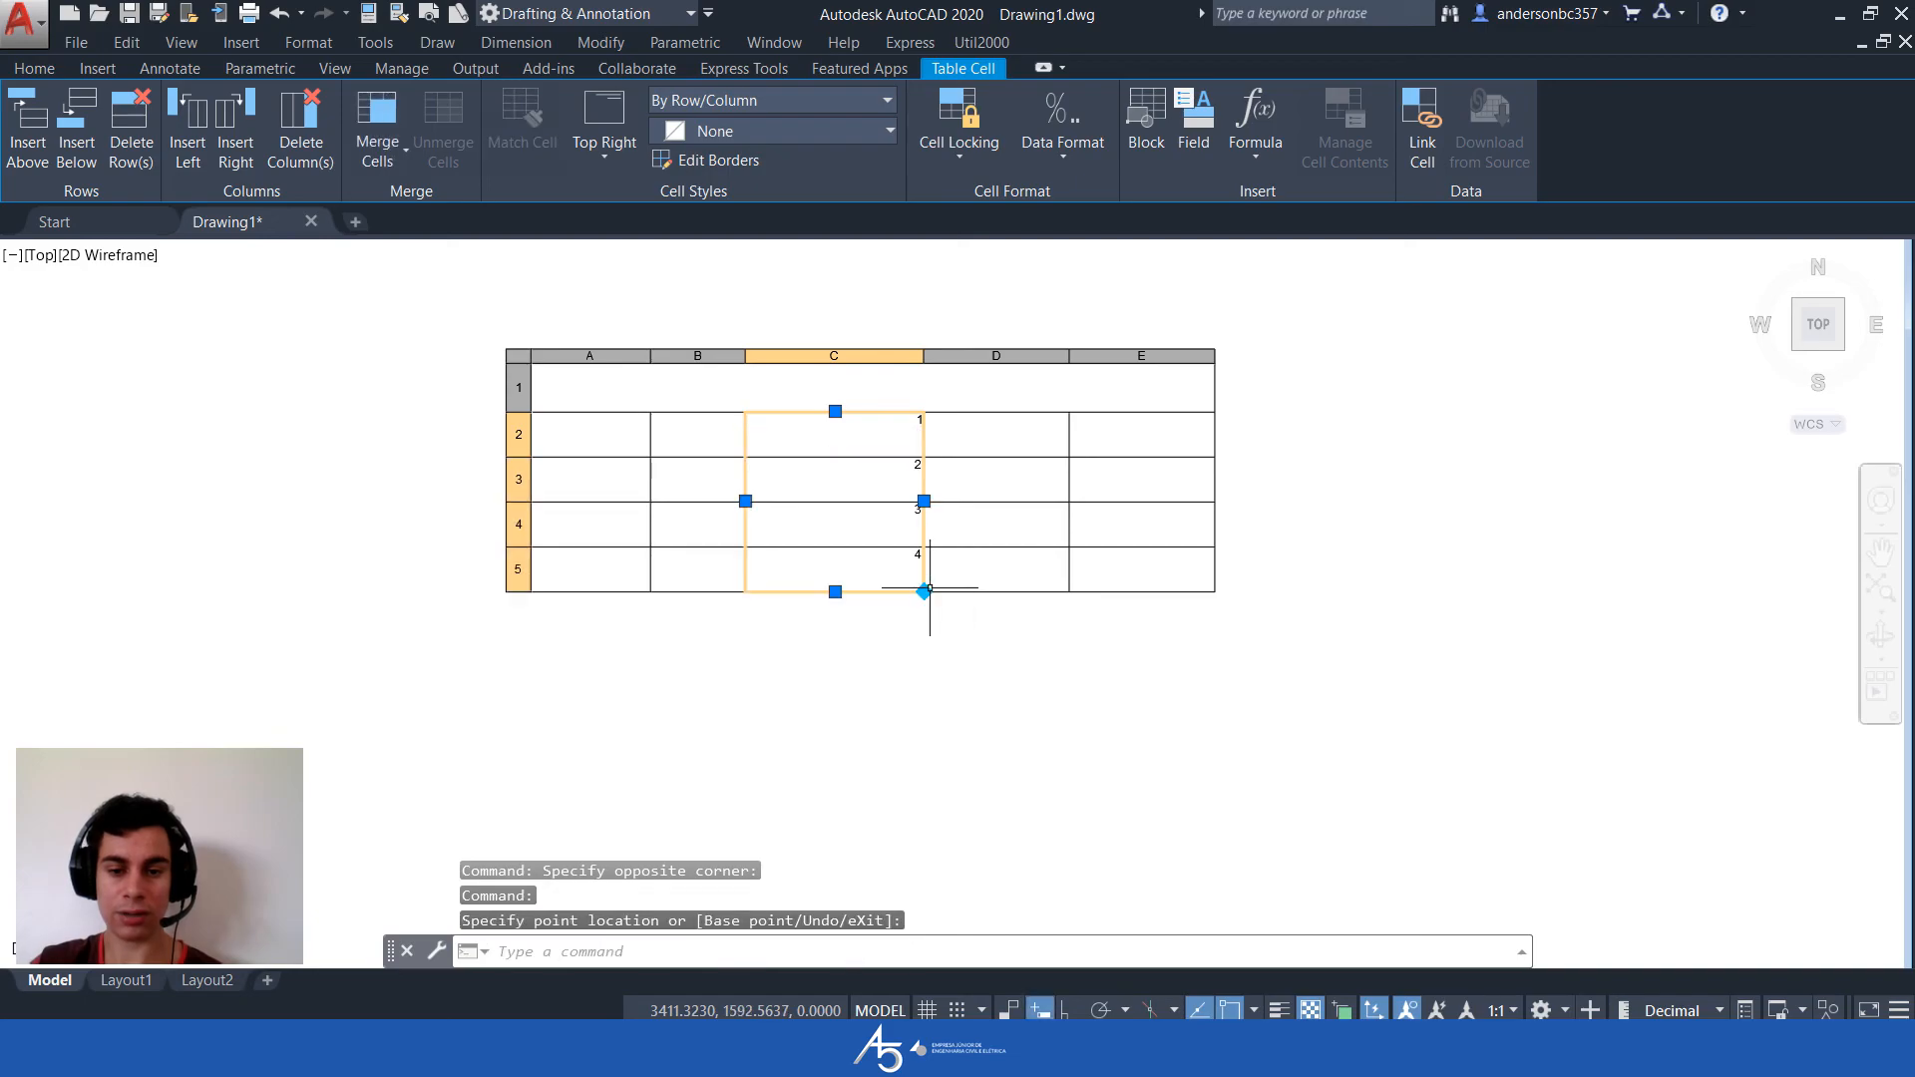
key("Escape")
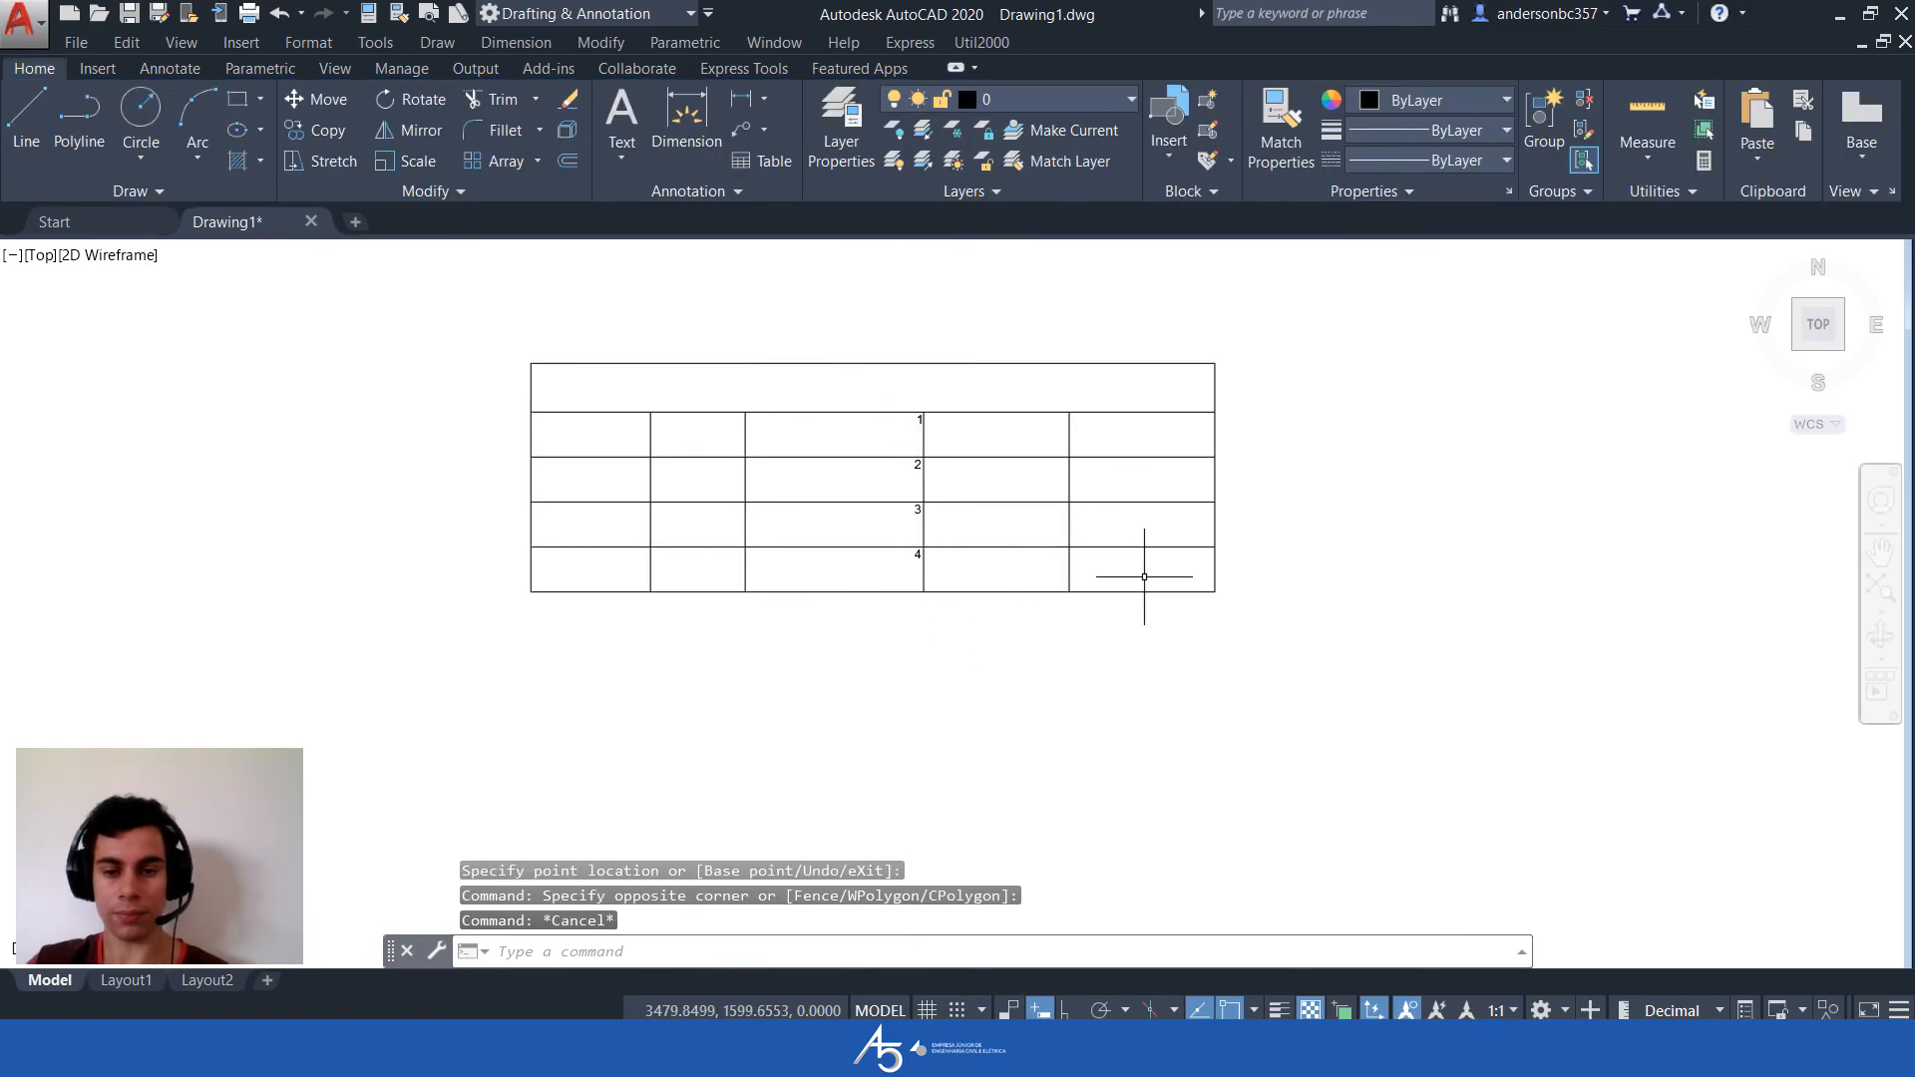
Merge the cell range D4 to E5 by row
left_click(1141, 568)
left_click(1014, 559)
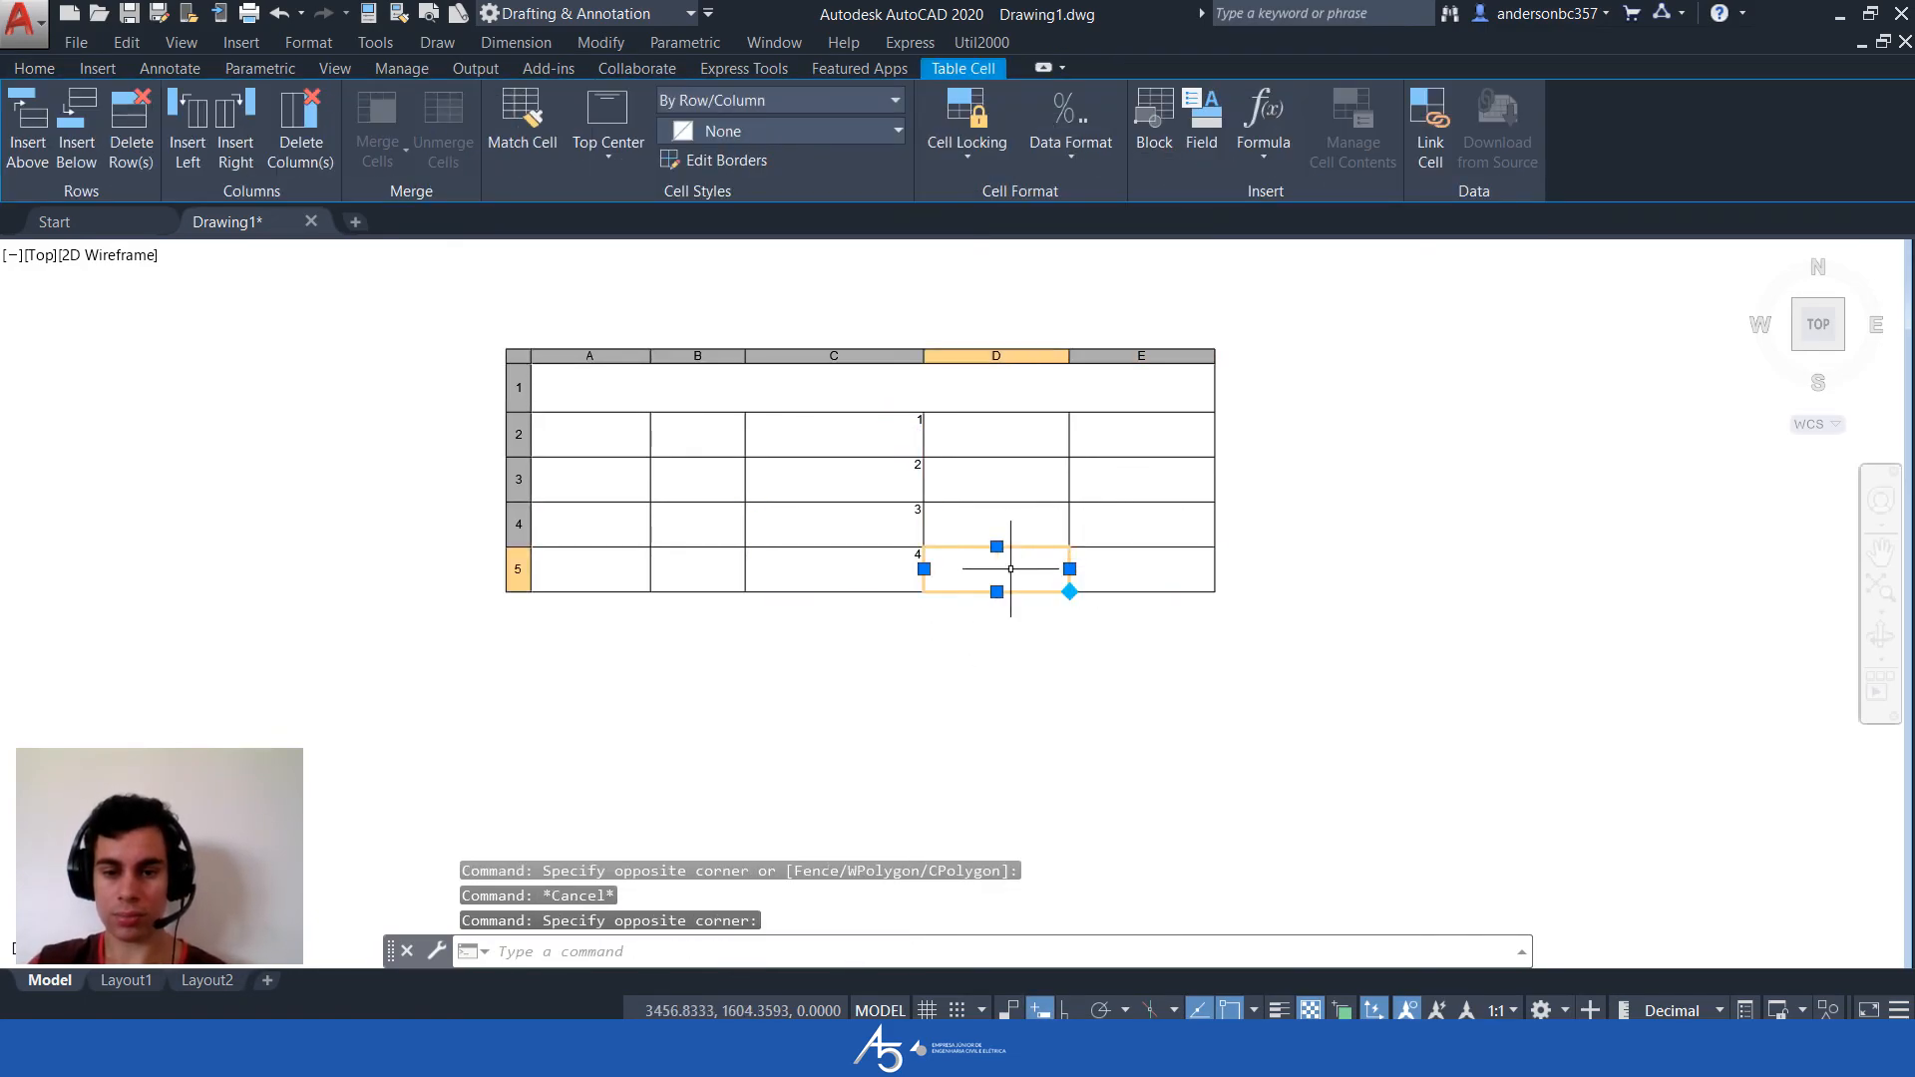
left_click(1149, 569)
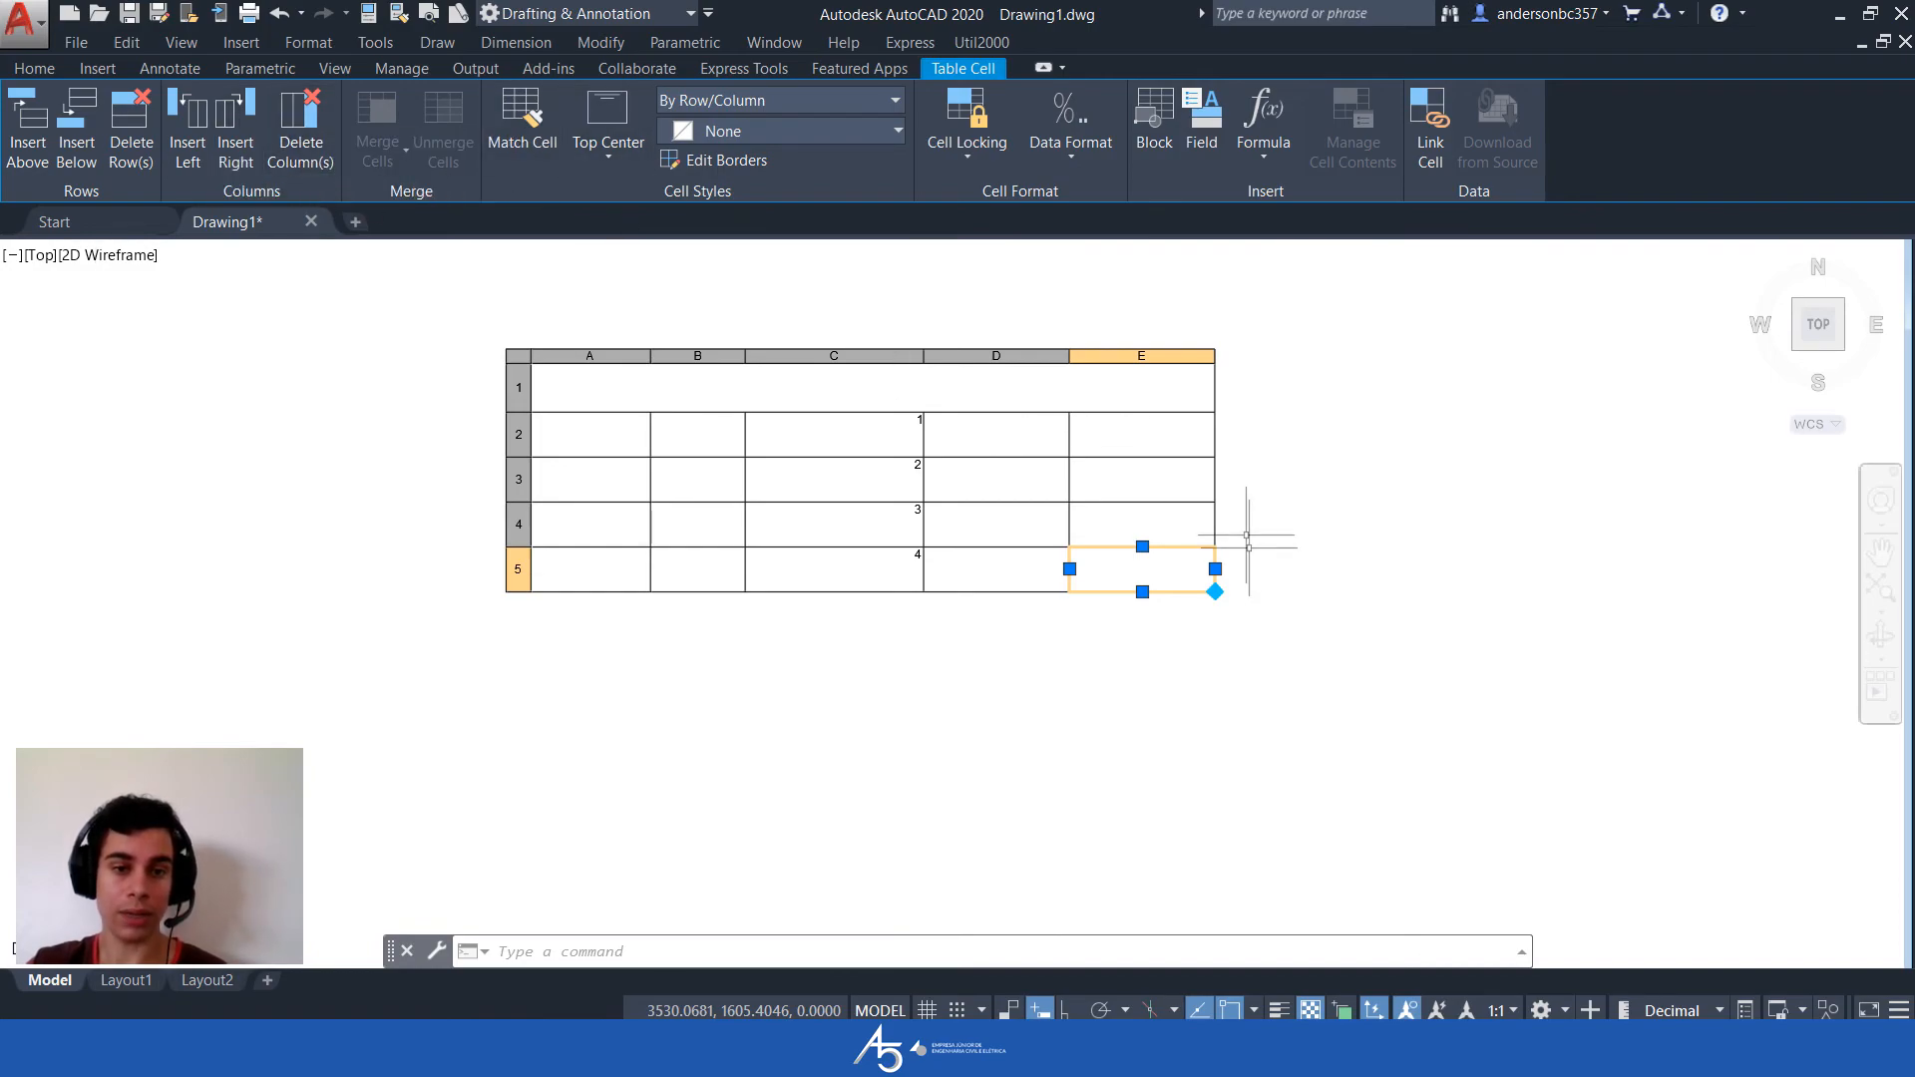
left_click_drag(1133, 568, 1002, 524)
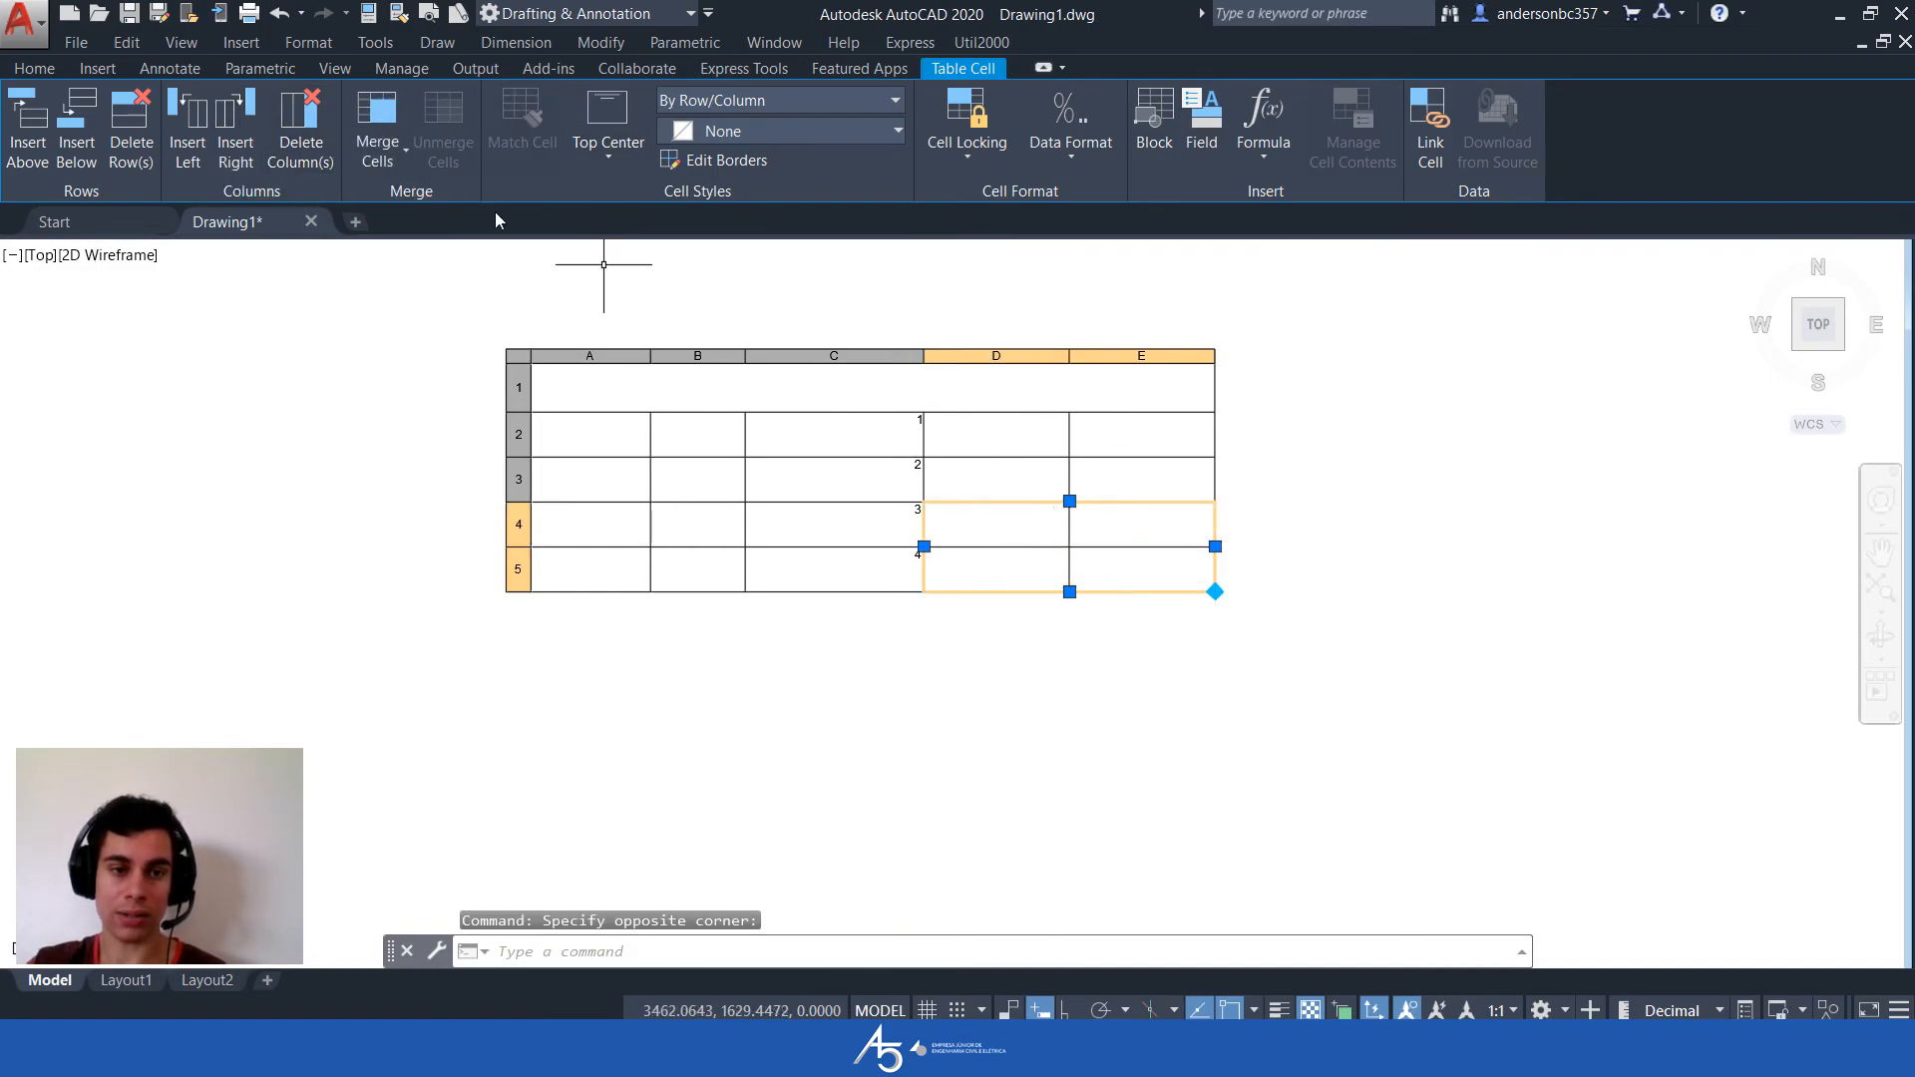
left_click(366, 146)
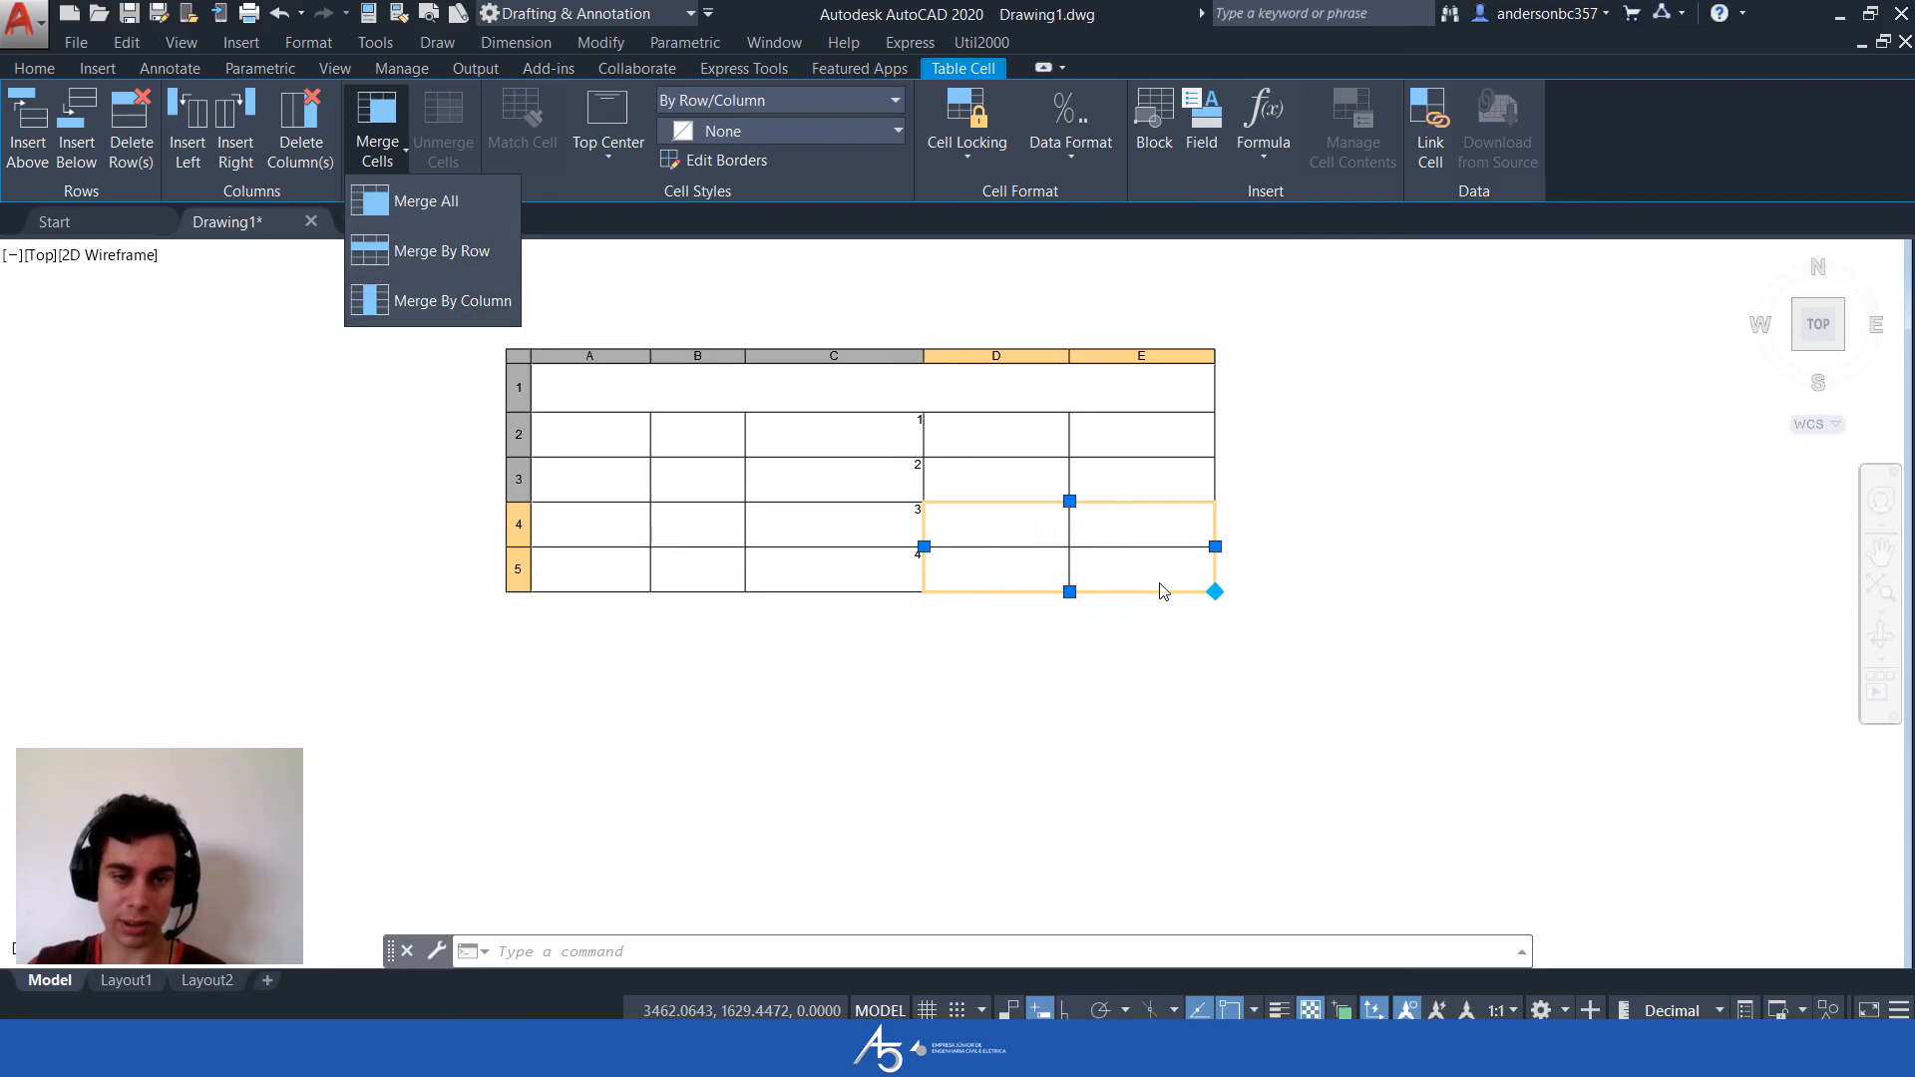
left_click(419, 251)
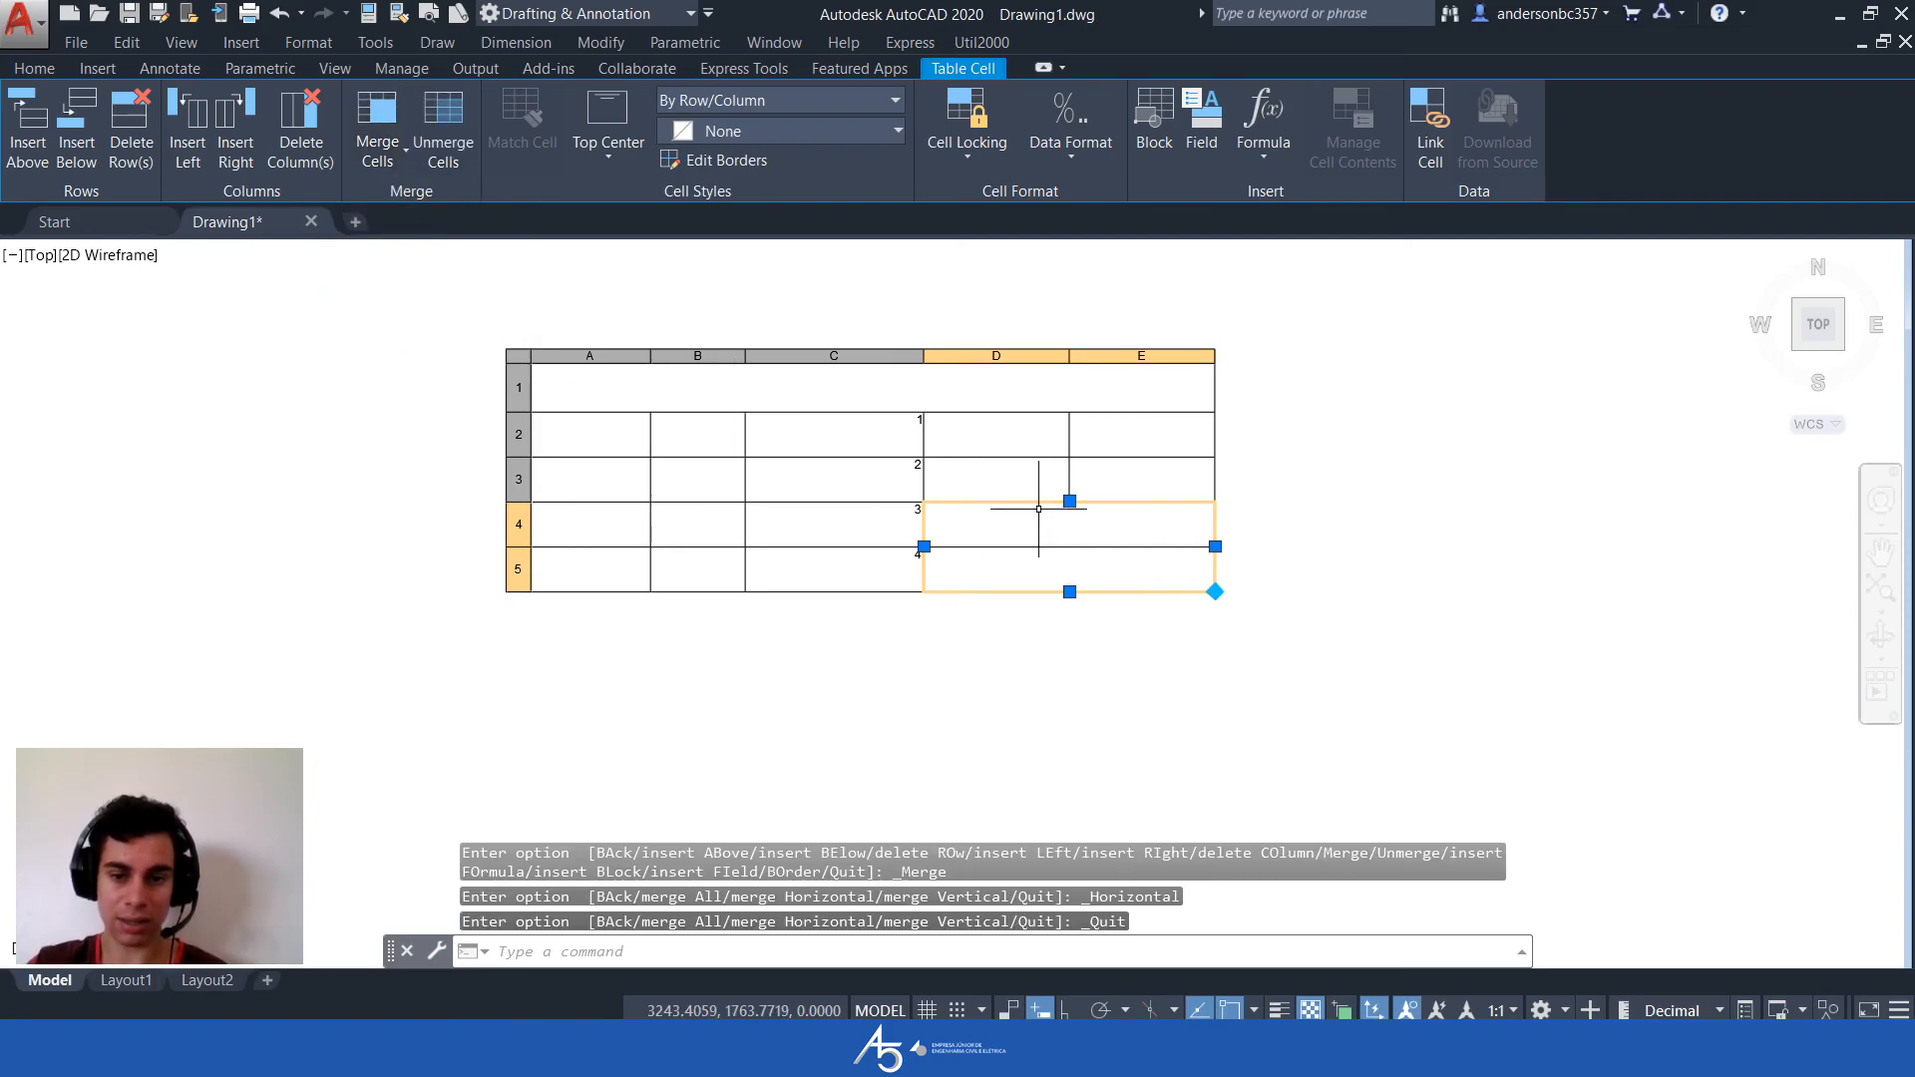
Unmerge the combined cell spanning columns D and E in row 4
left_click(1059, 563)
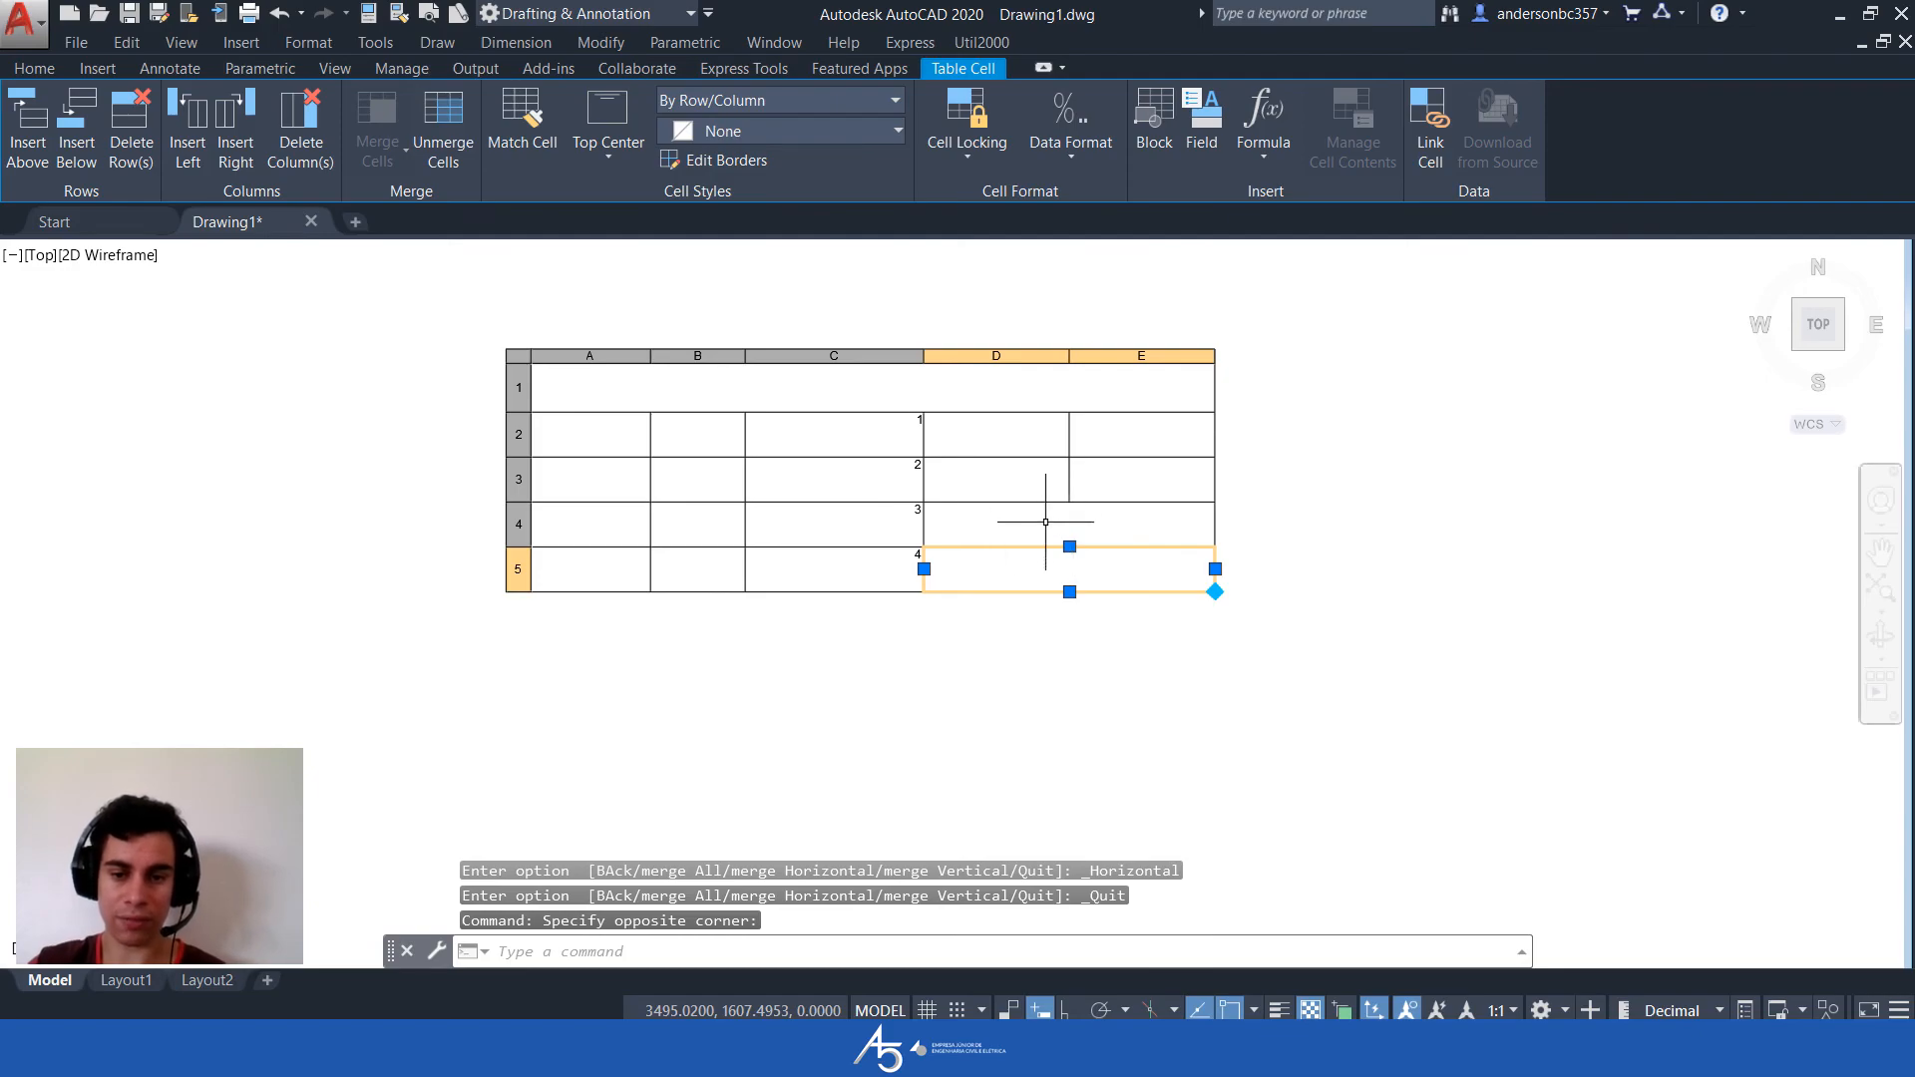
left_click(1046, 522)
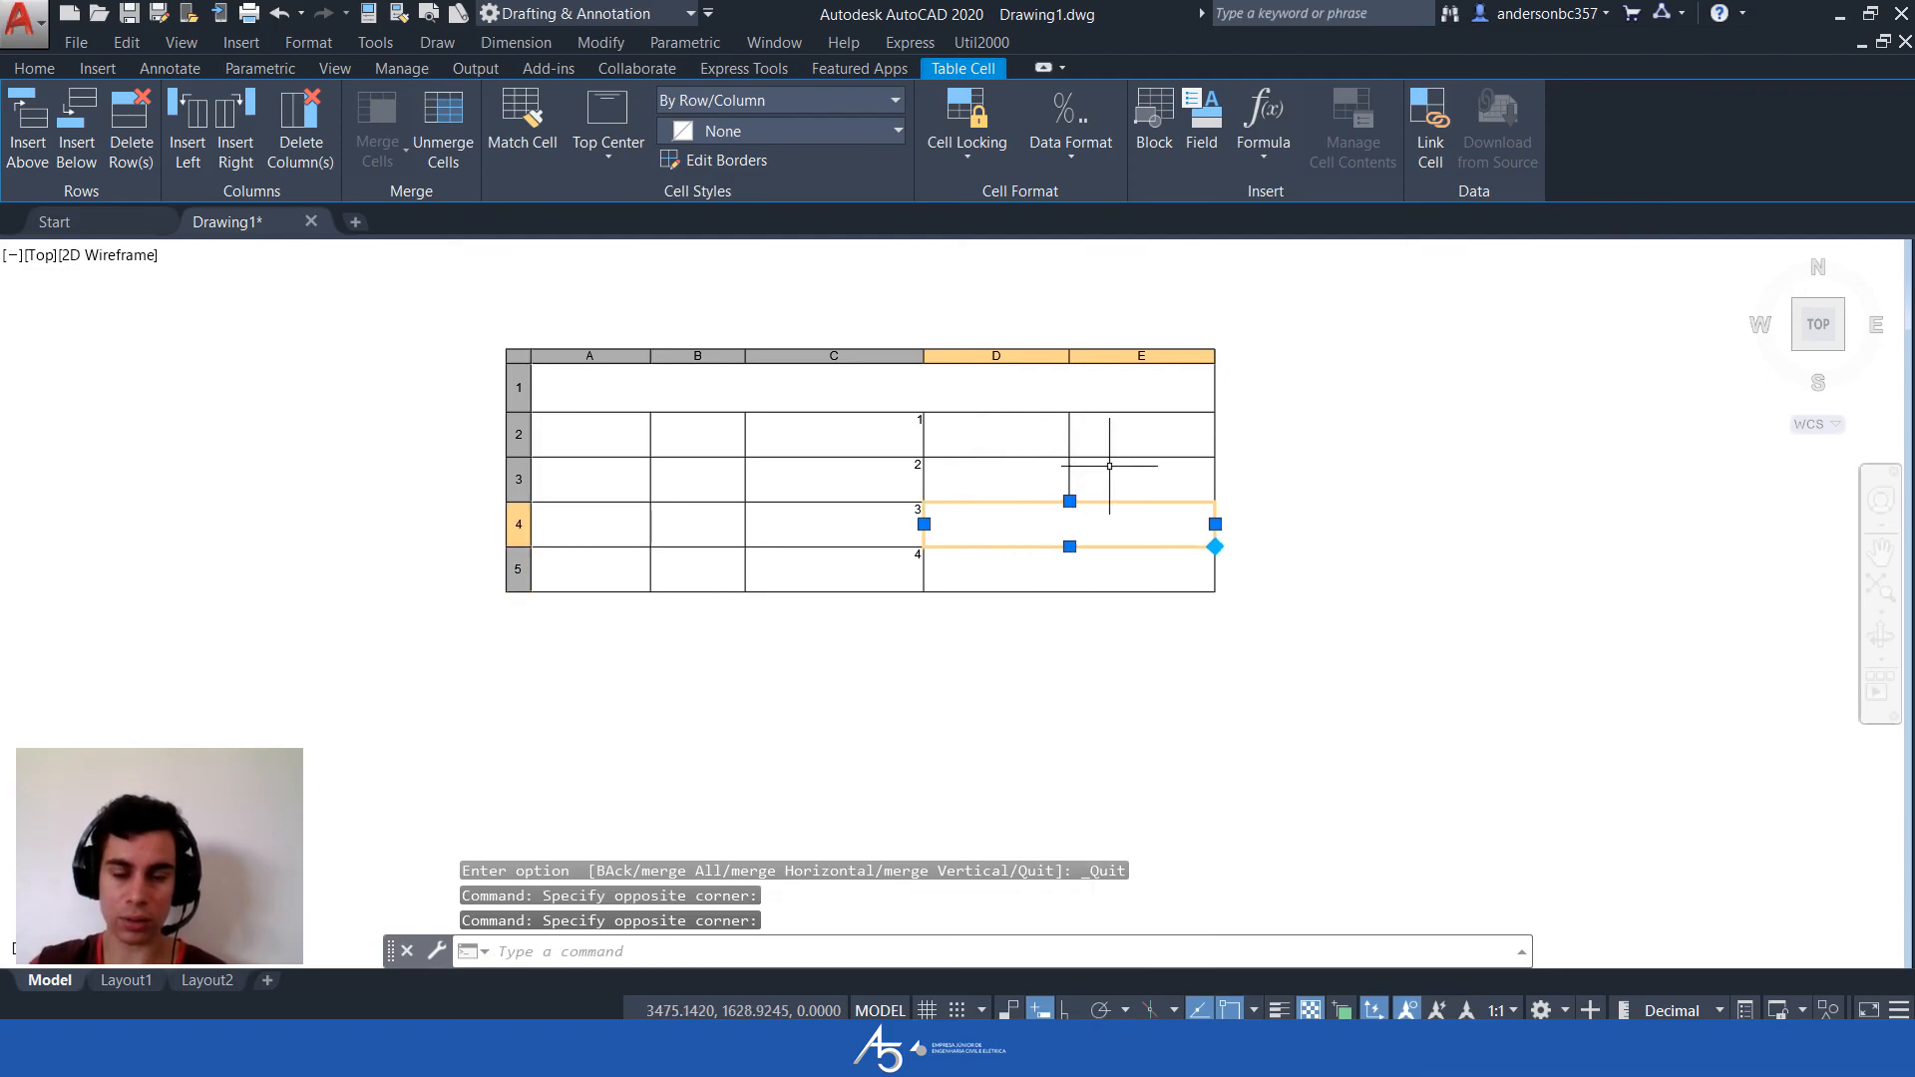
left_click(439, 145)
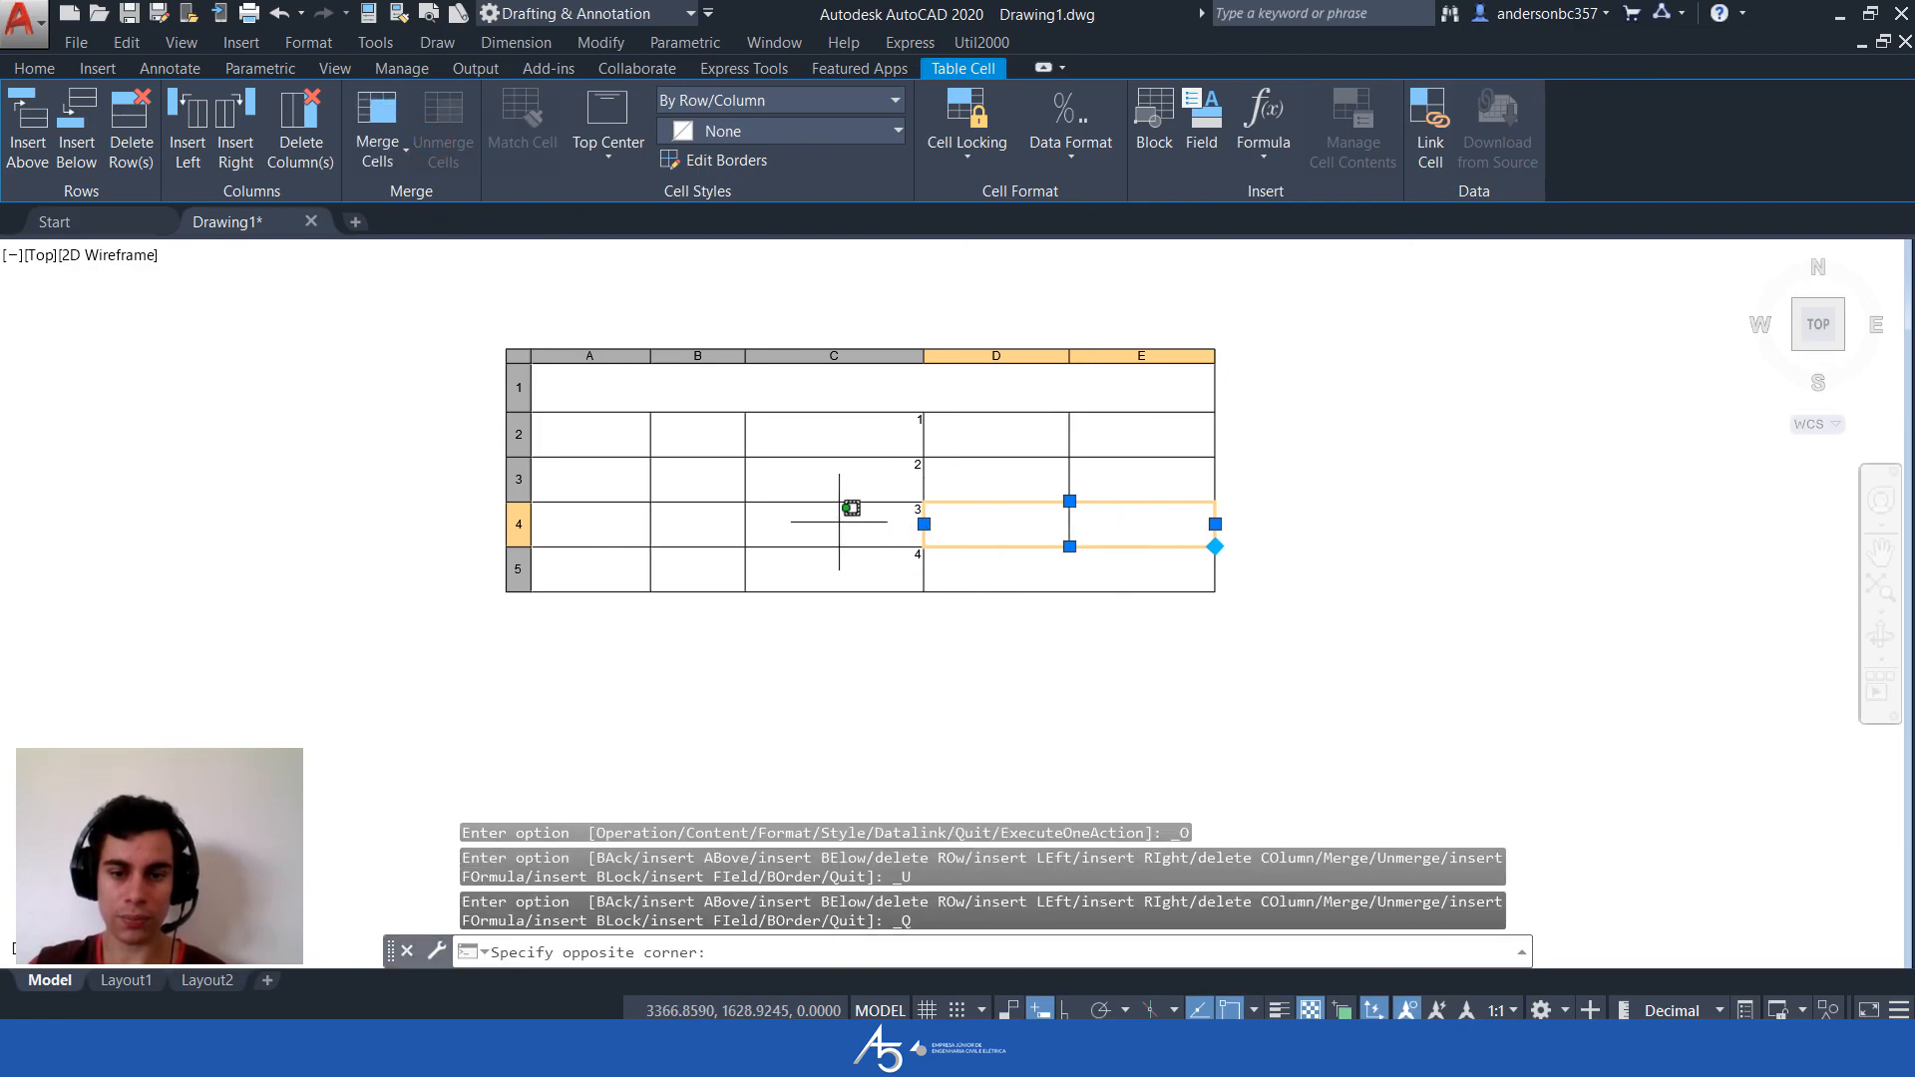
Set the alignment of cell C3 to Middle Center
left_click(850, 514)
left_click(1064, 557)
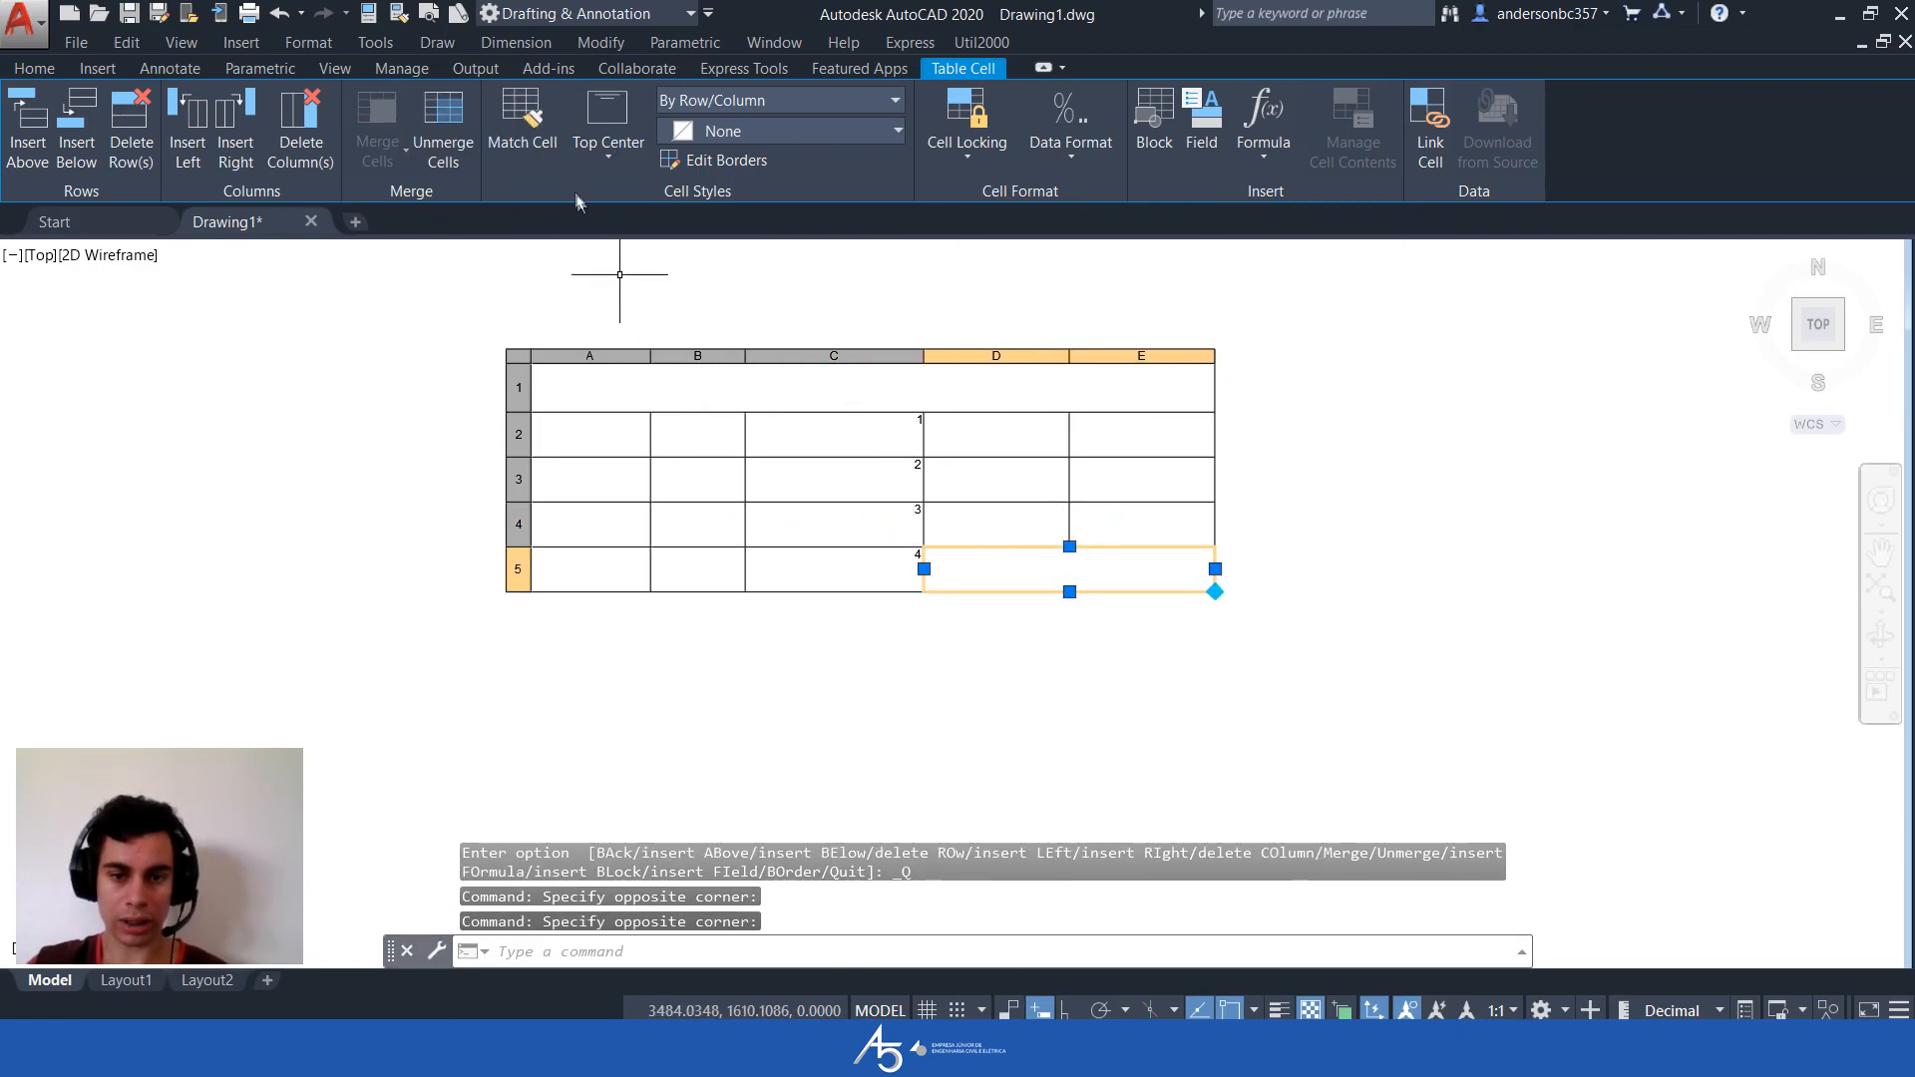
left_click(592, 159)
left_click(854, 470)
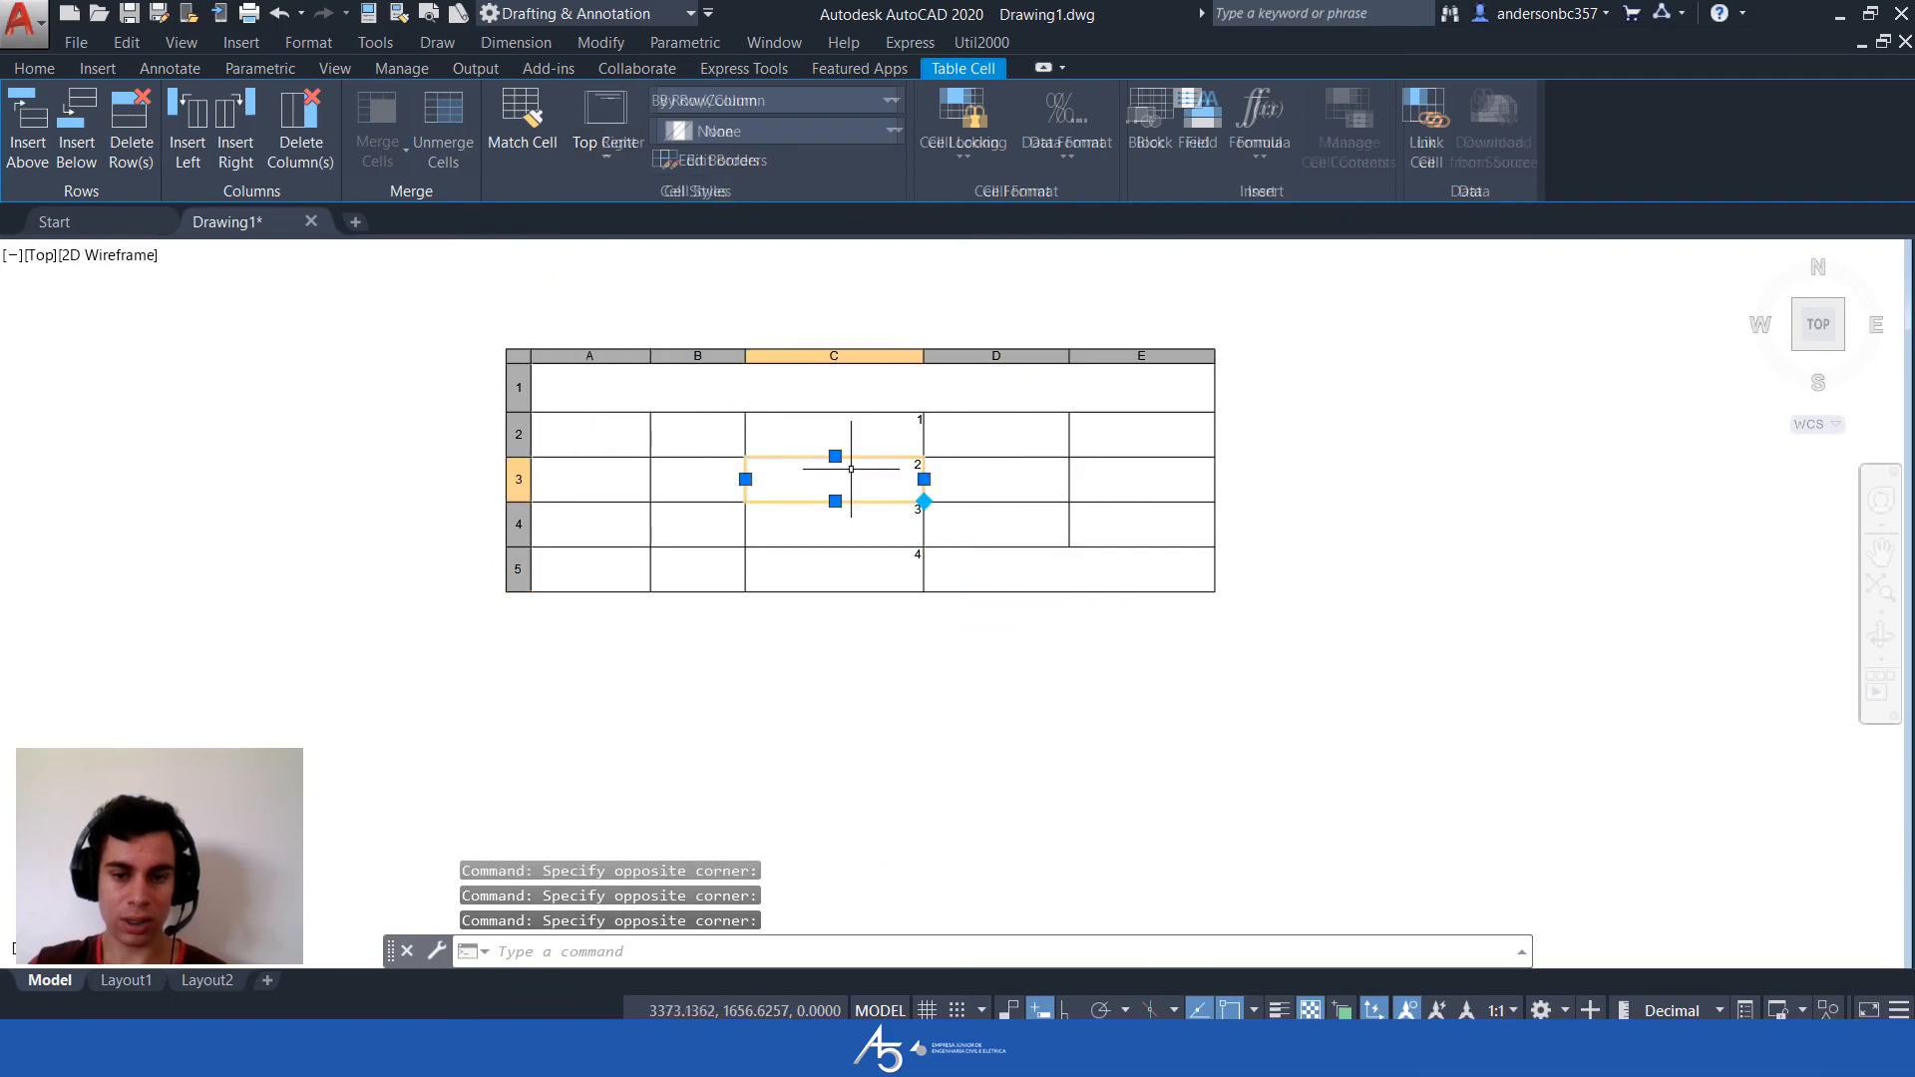
left_click(601, 157)
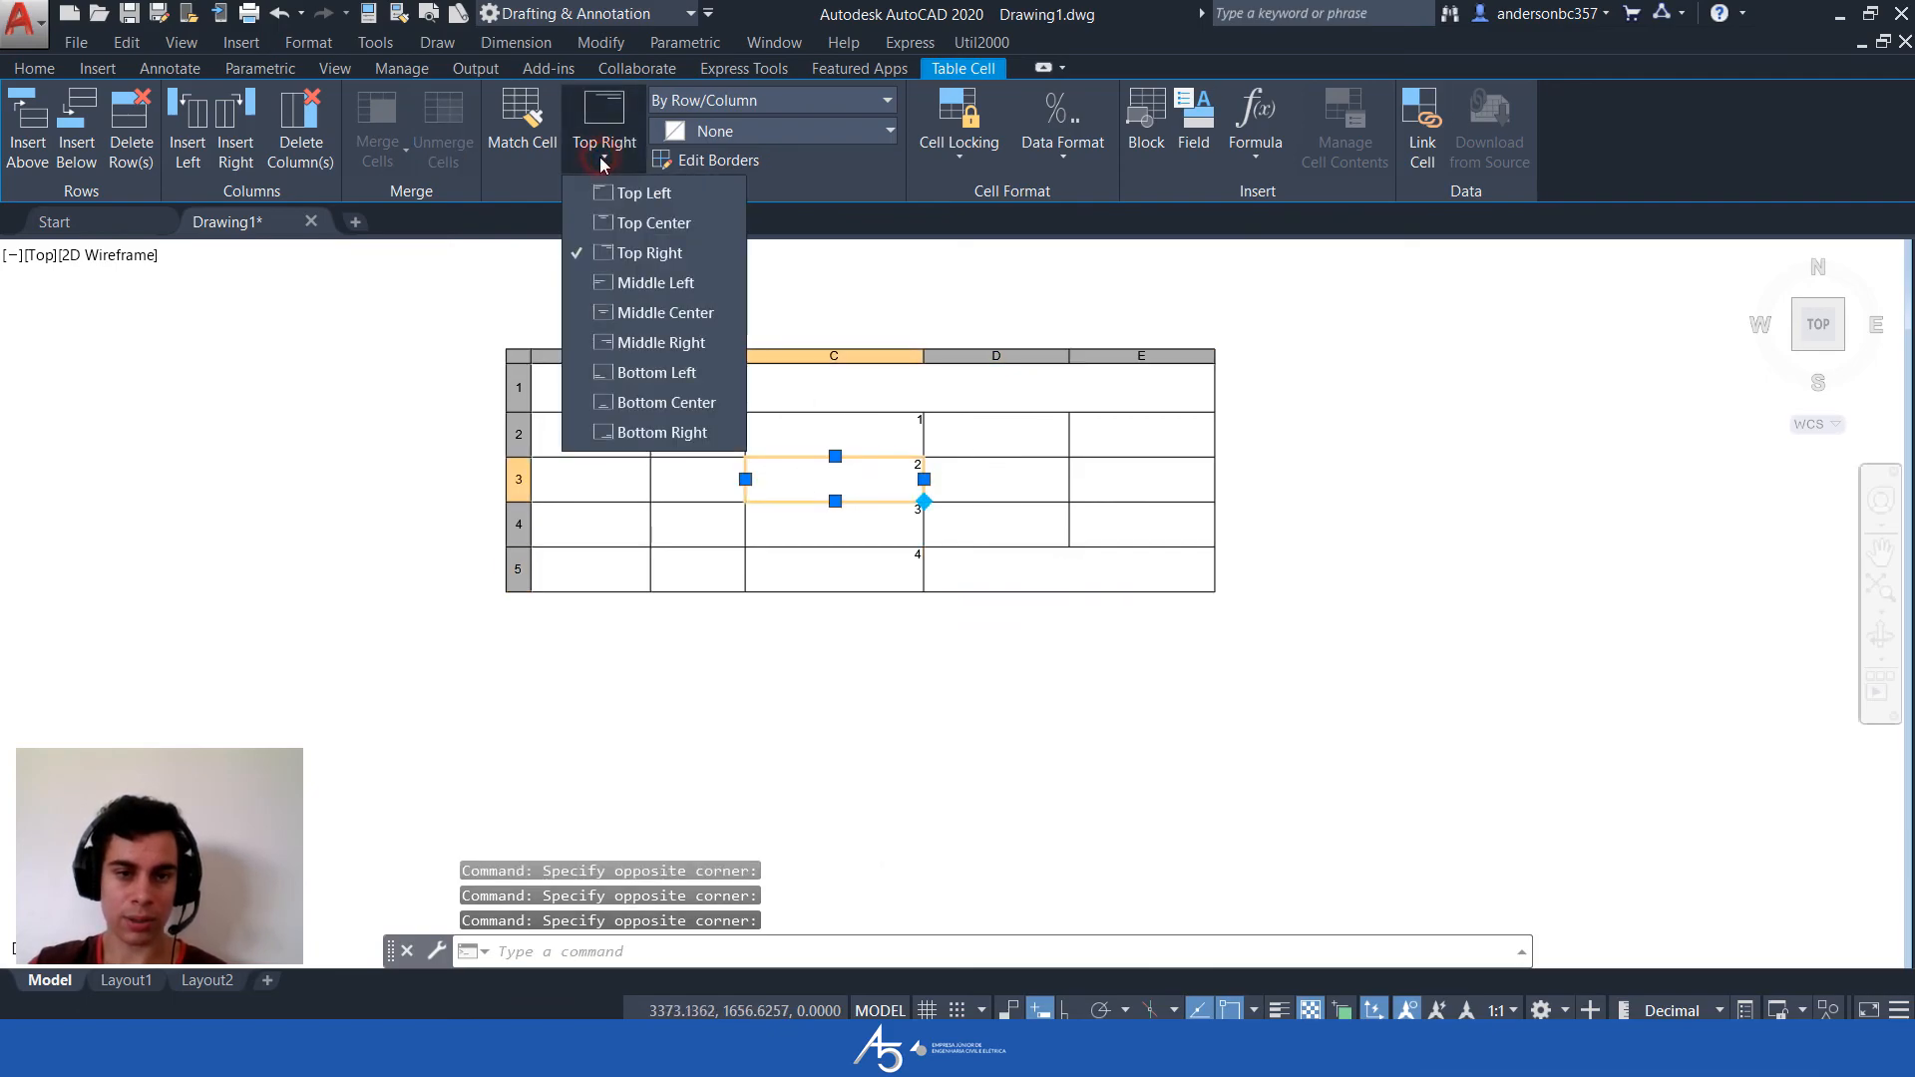
left_click(633, 312)
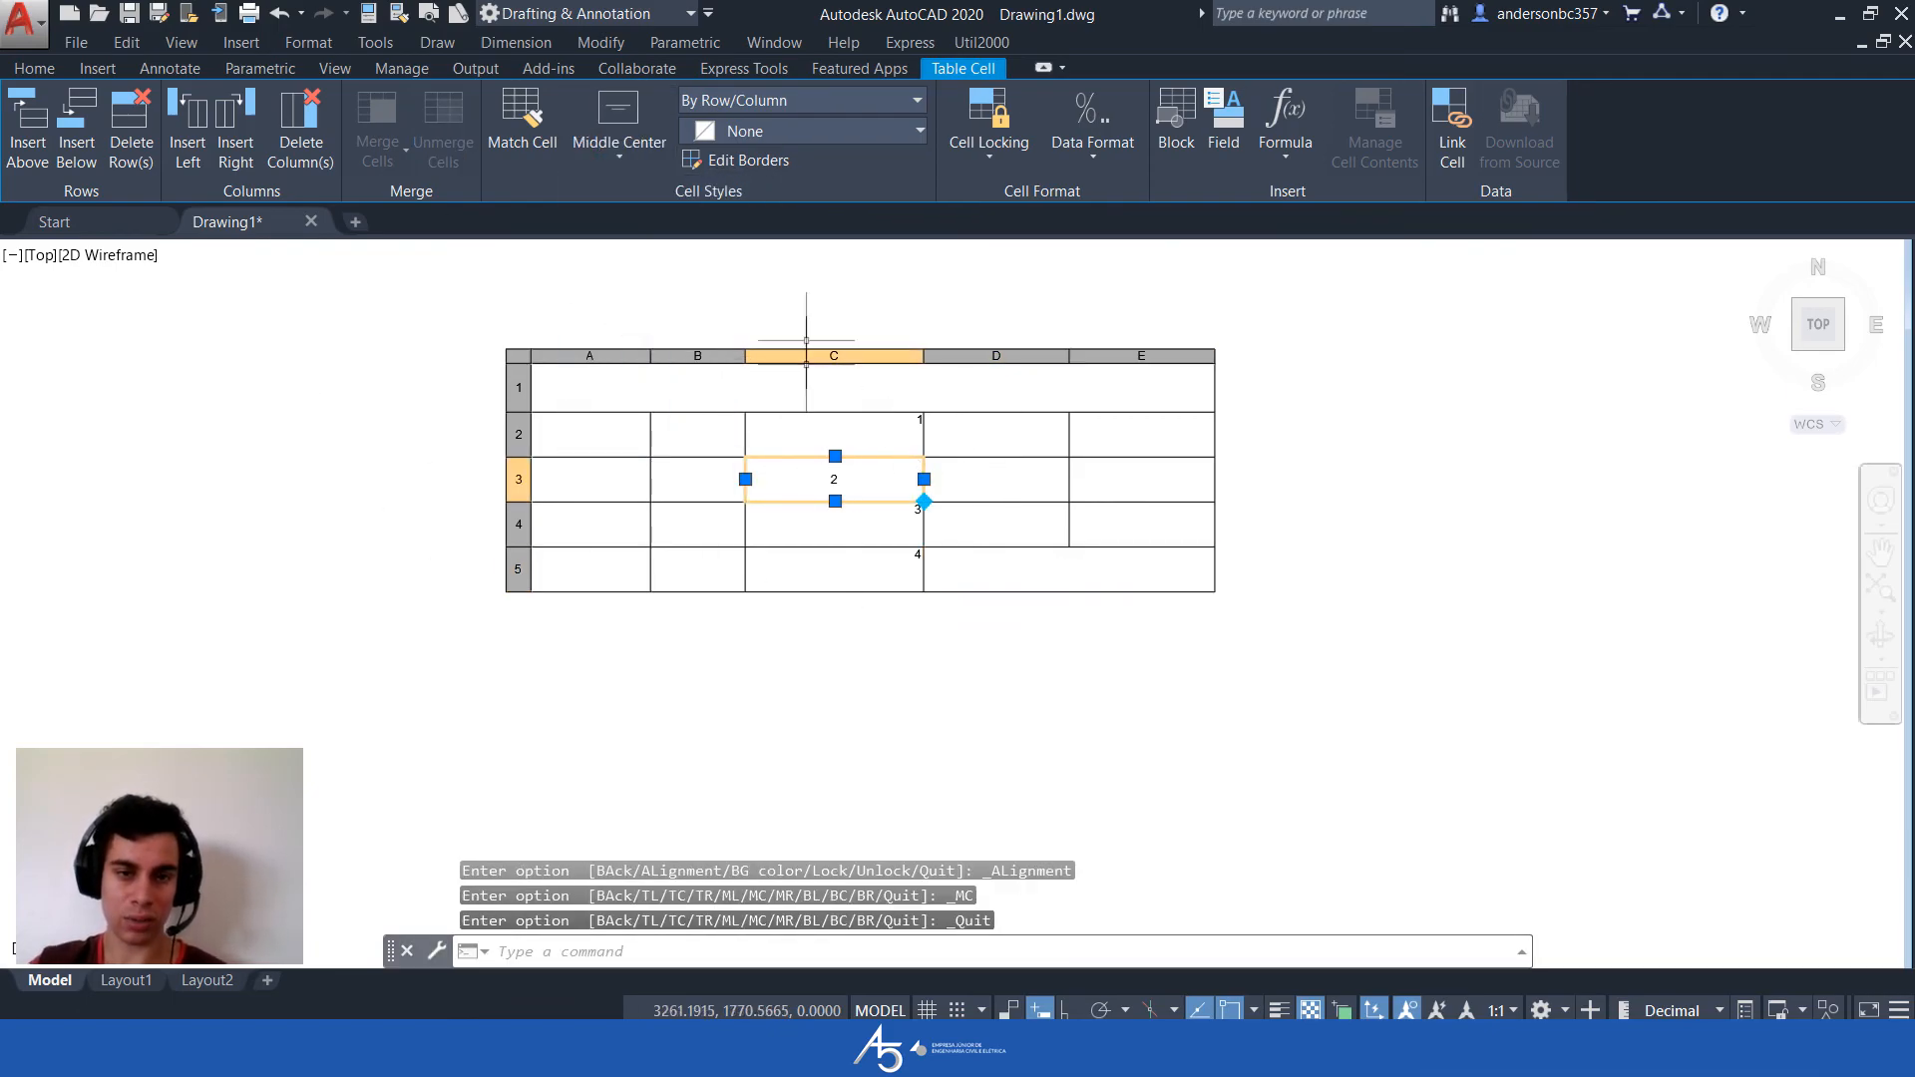
left_click(619, 151)
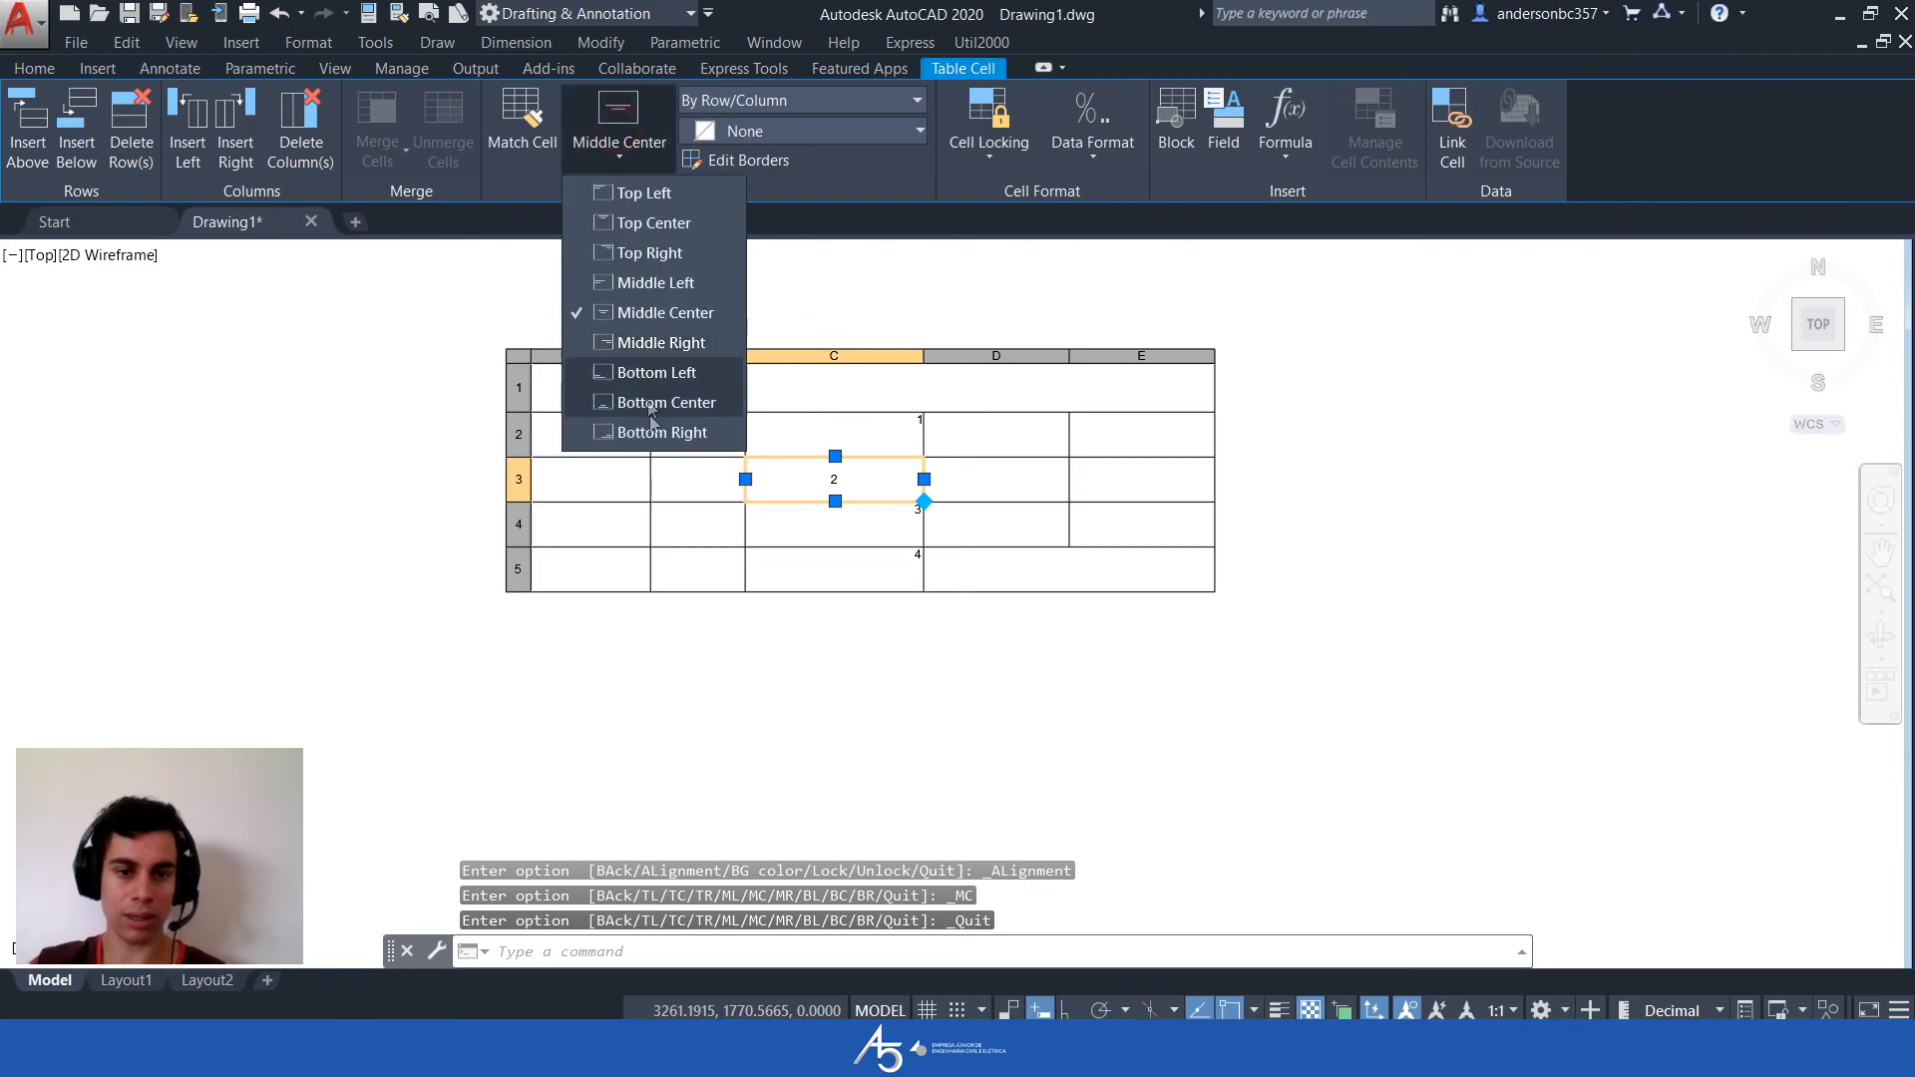
left_click(813, 109)
left_click(1085, 192)
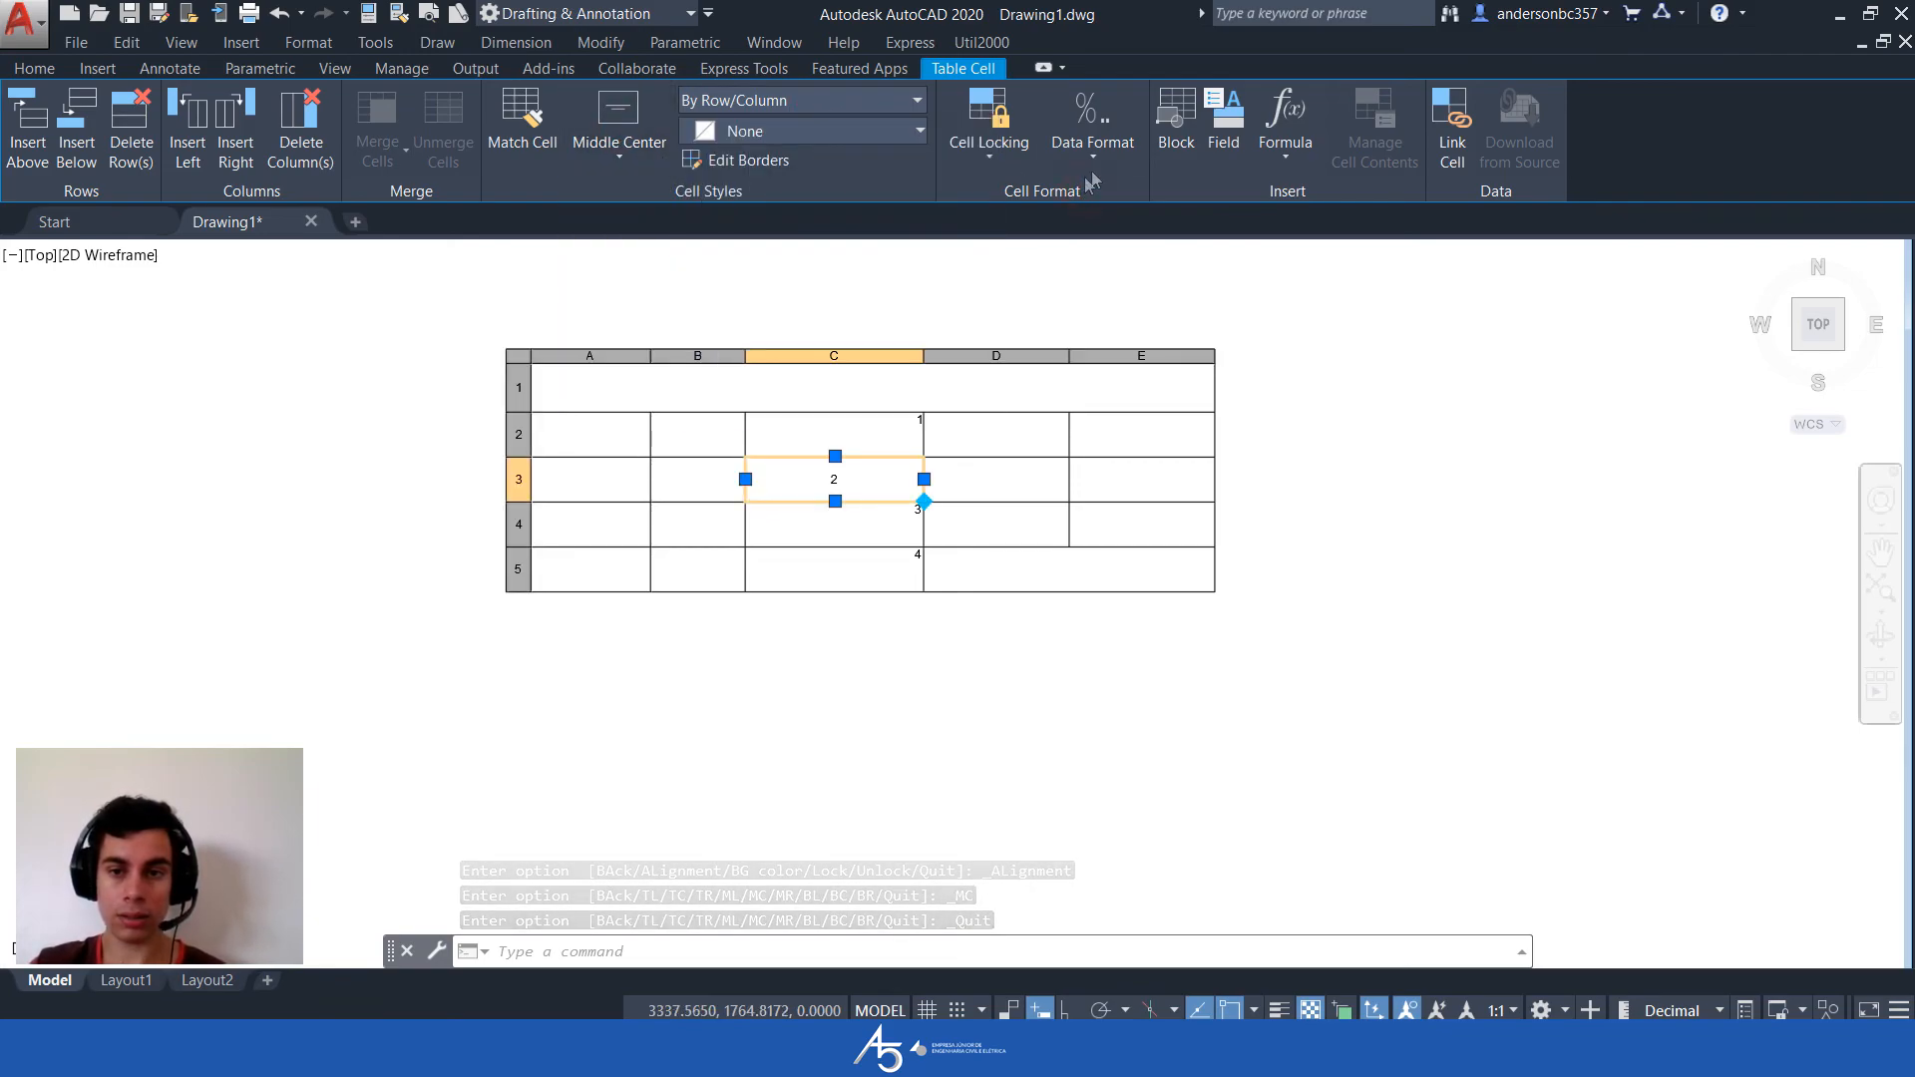
left_click(1089, 150)
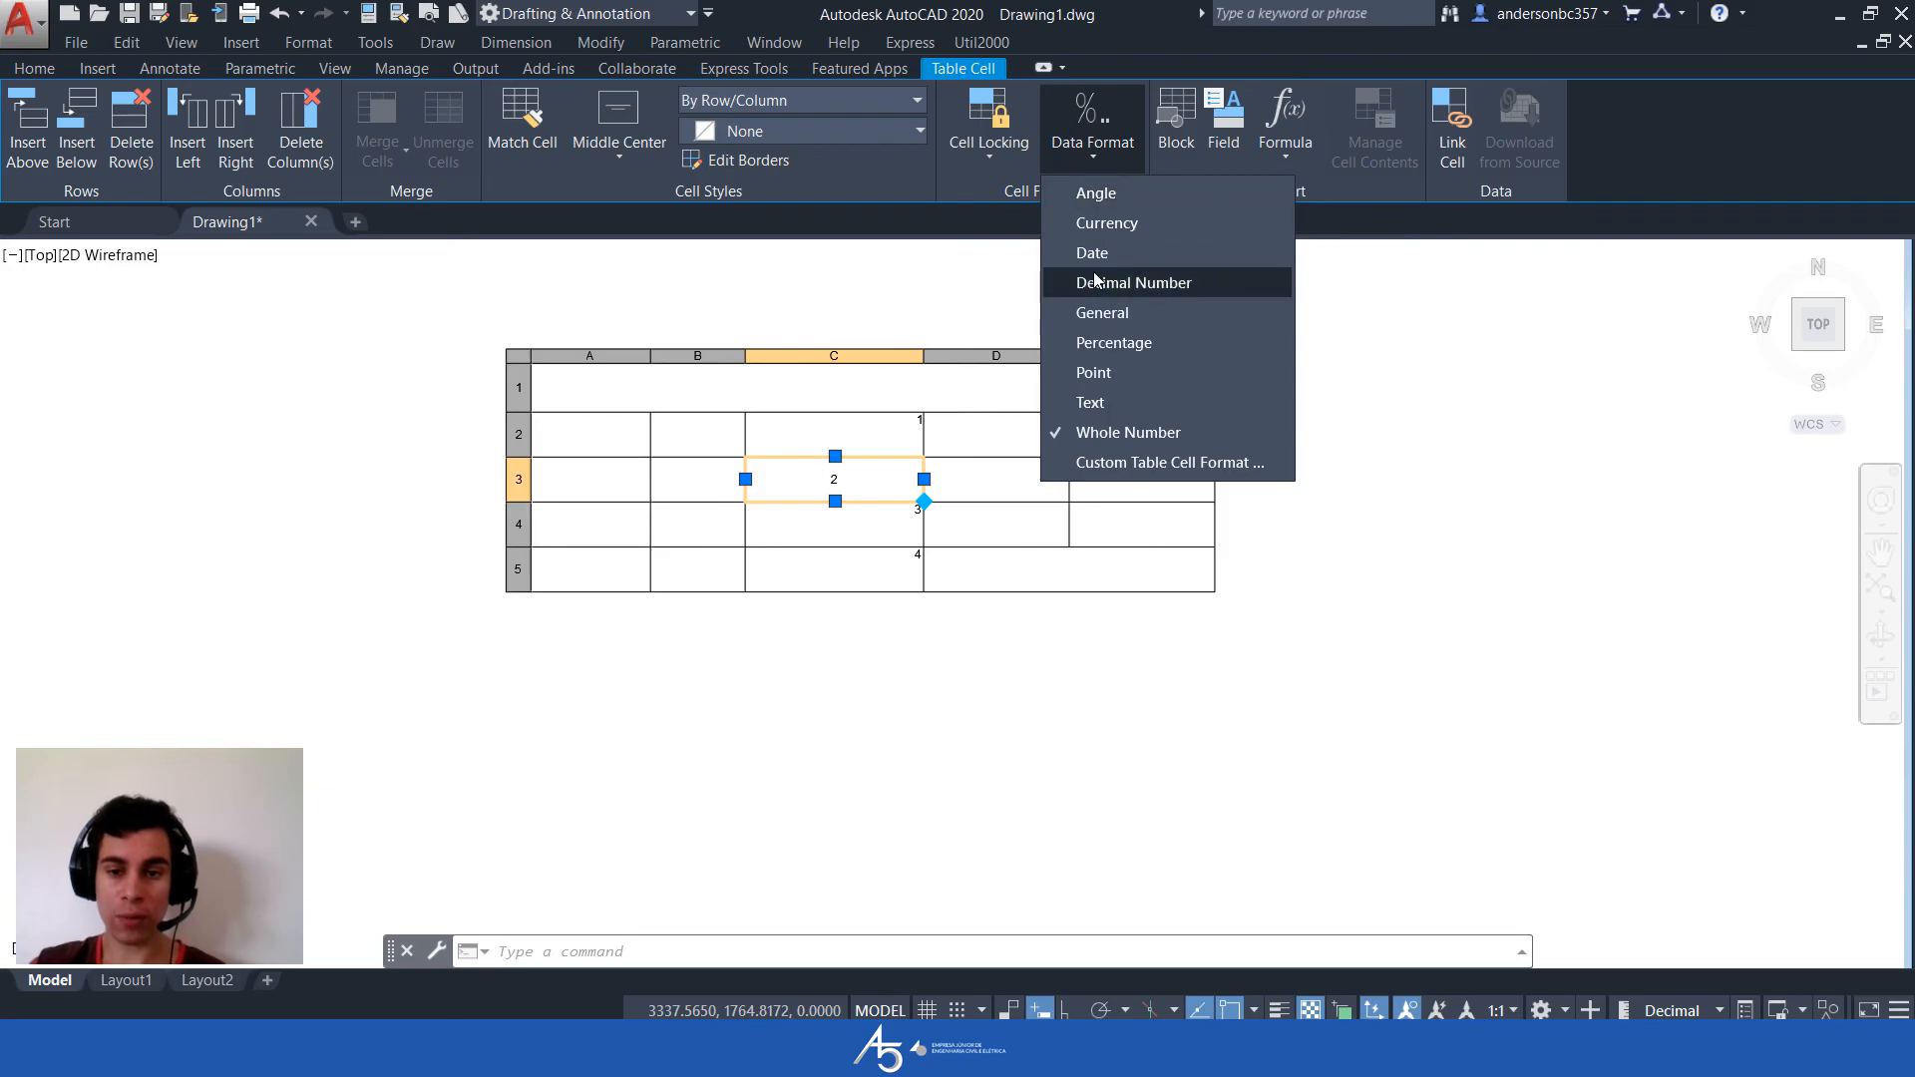
Enter the text dsad in cell D3 and finish editing the table
left_click(1009, 487)
left_click(1041, 482)
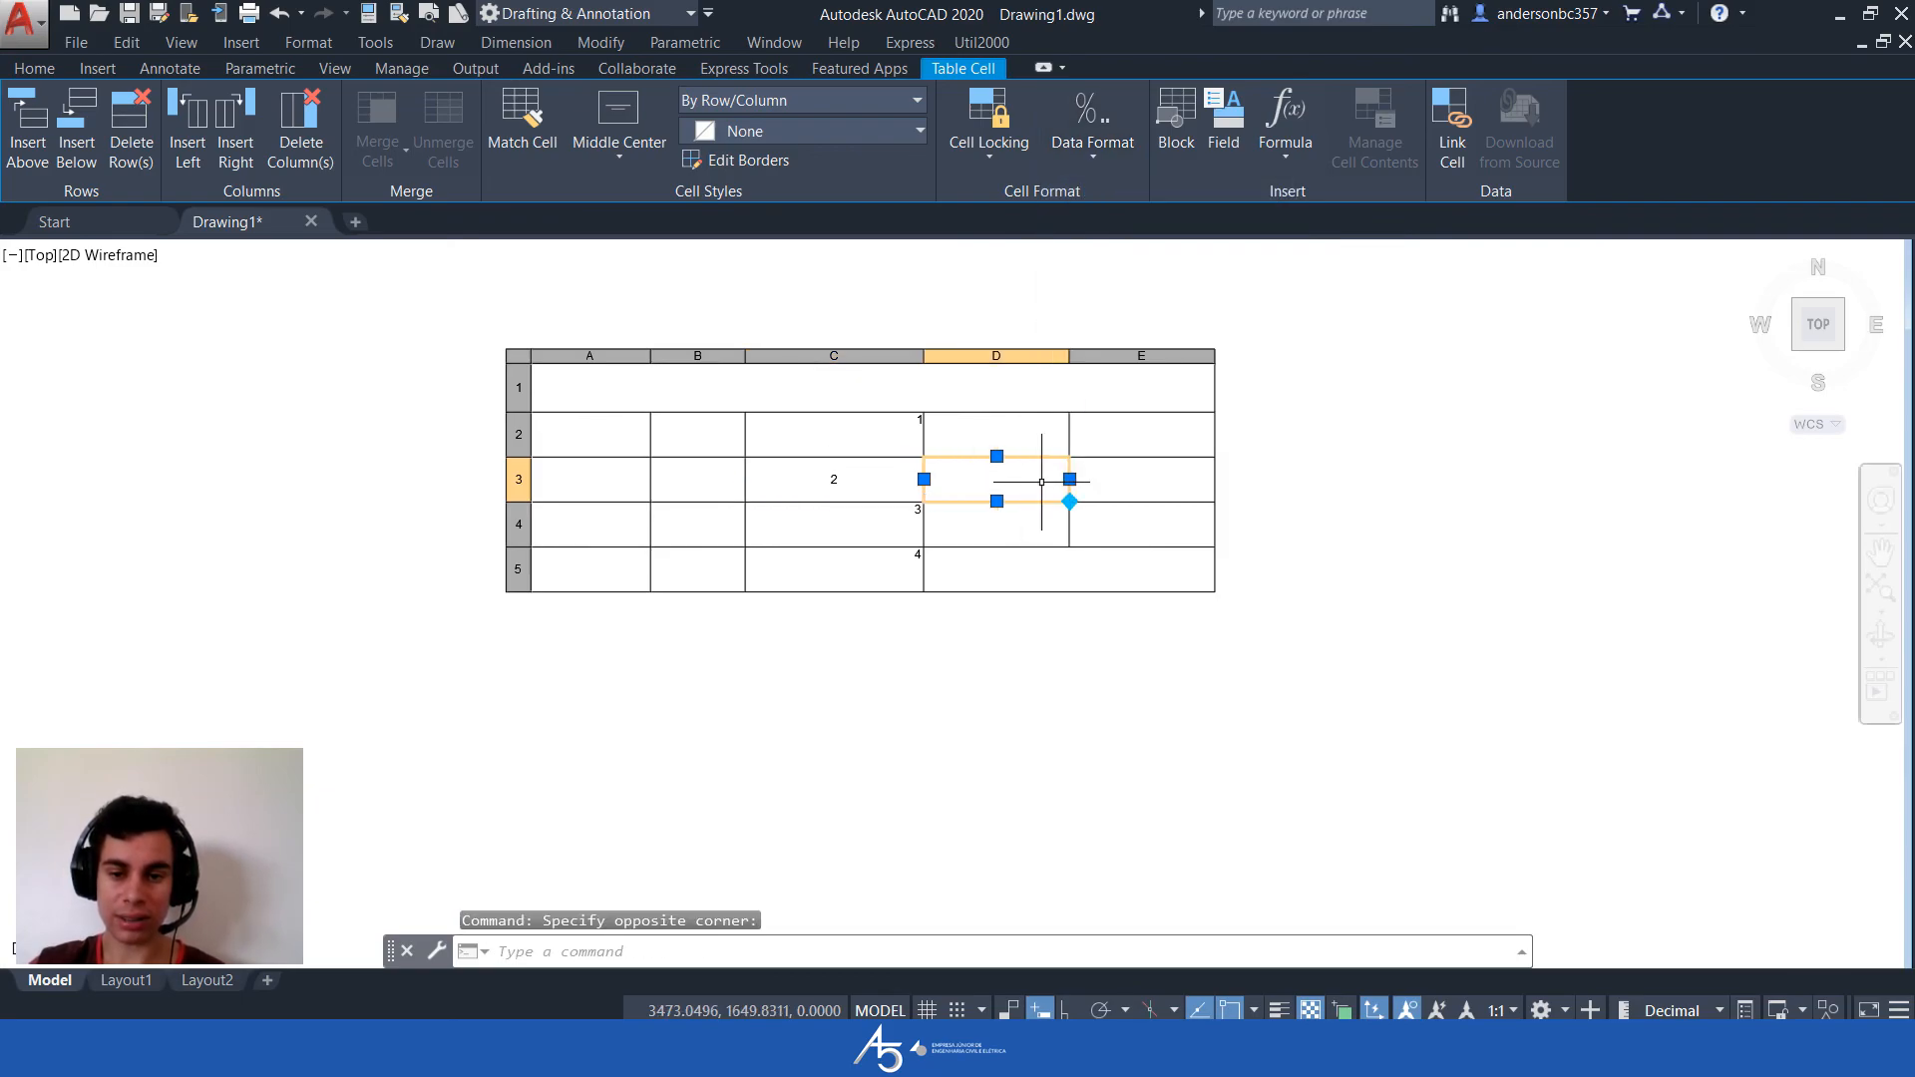
type("dsad")
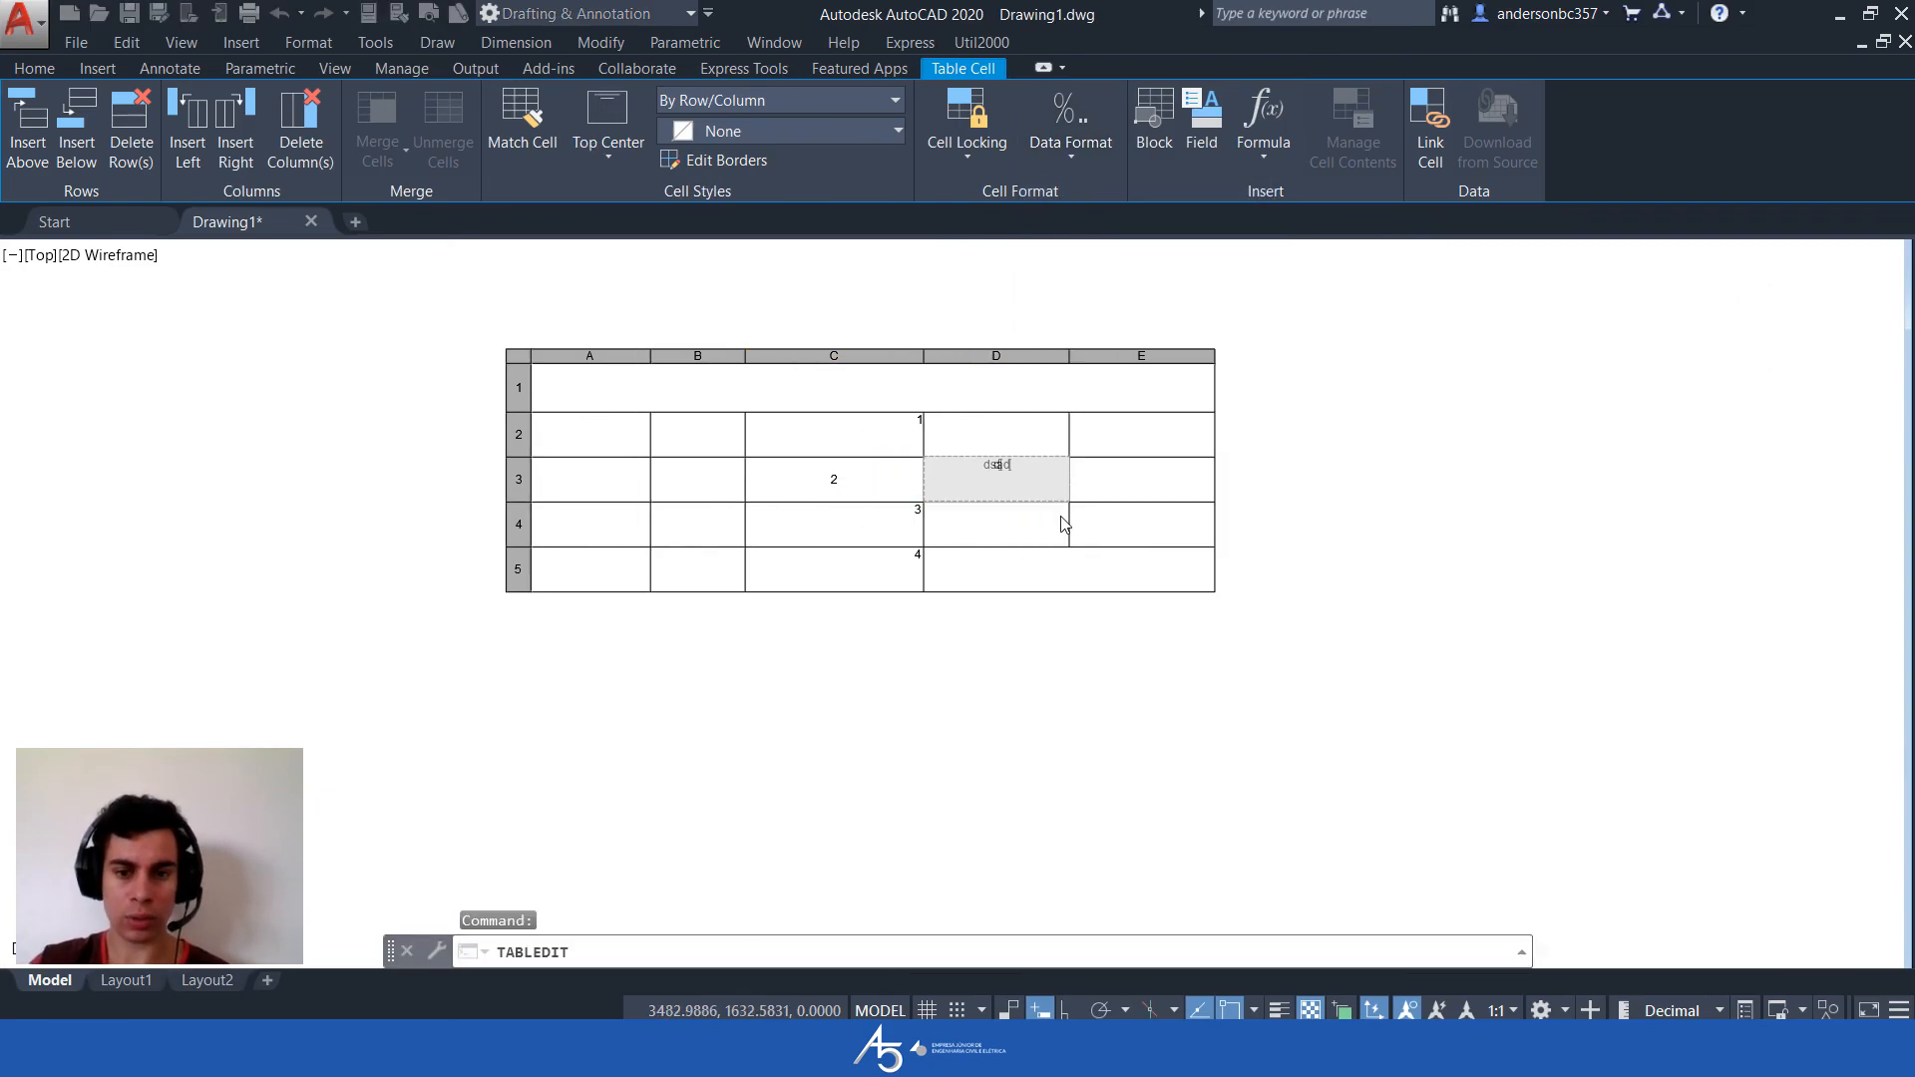
key("Return")
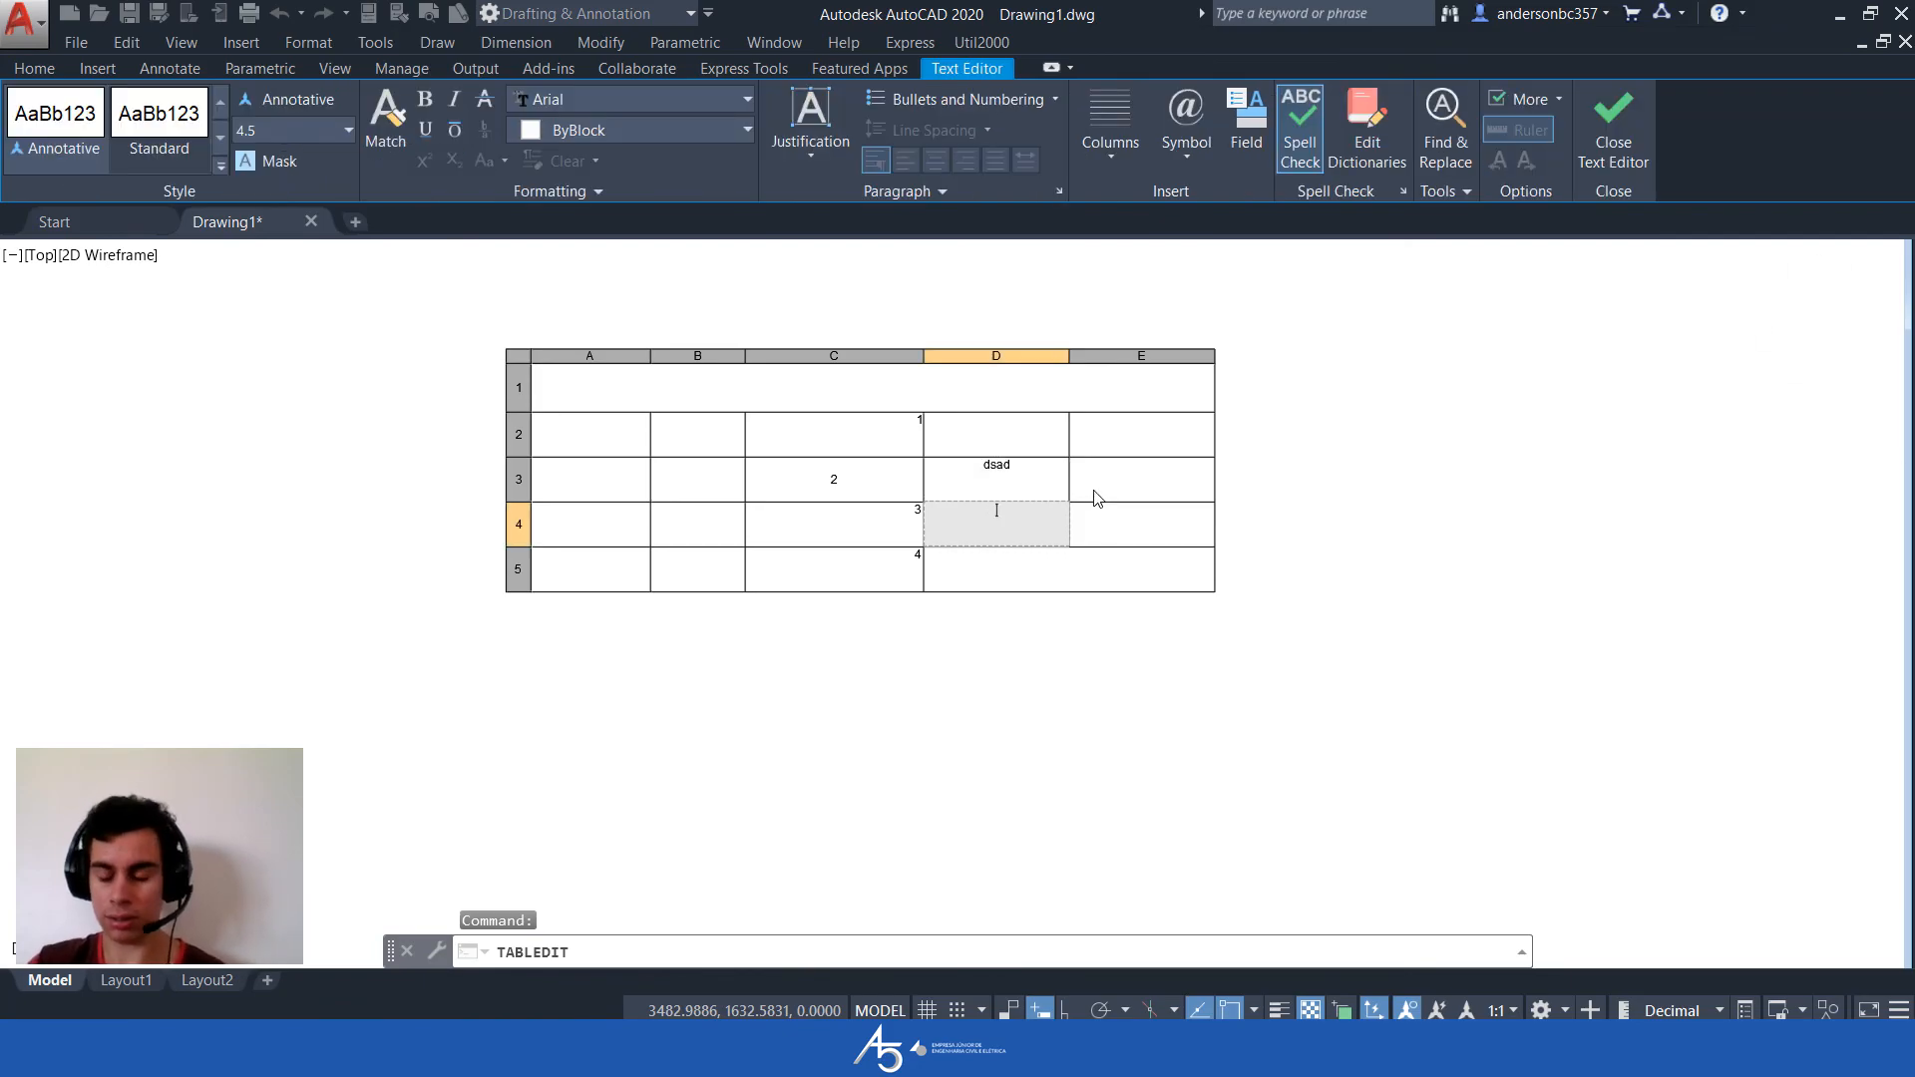
key("Escape")
Clear the content of cell C3 and set the cell's data format to Whole Number
left_click(1014, 431)
left_click(872, 474)
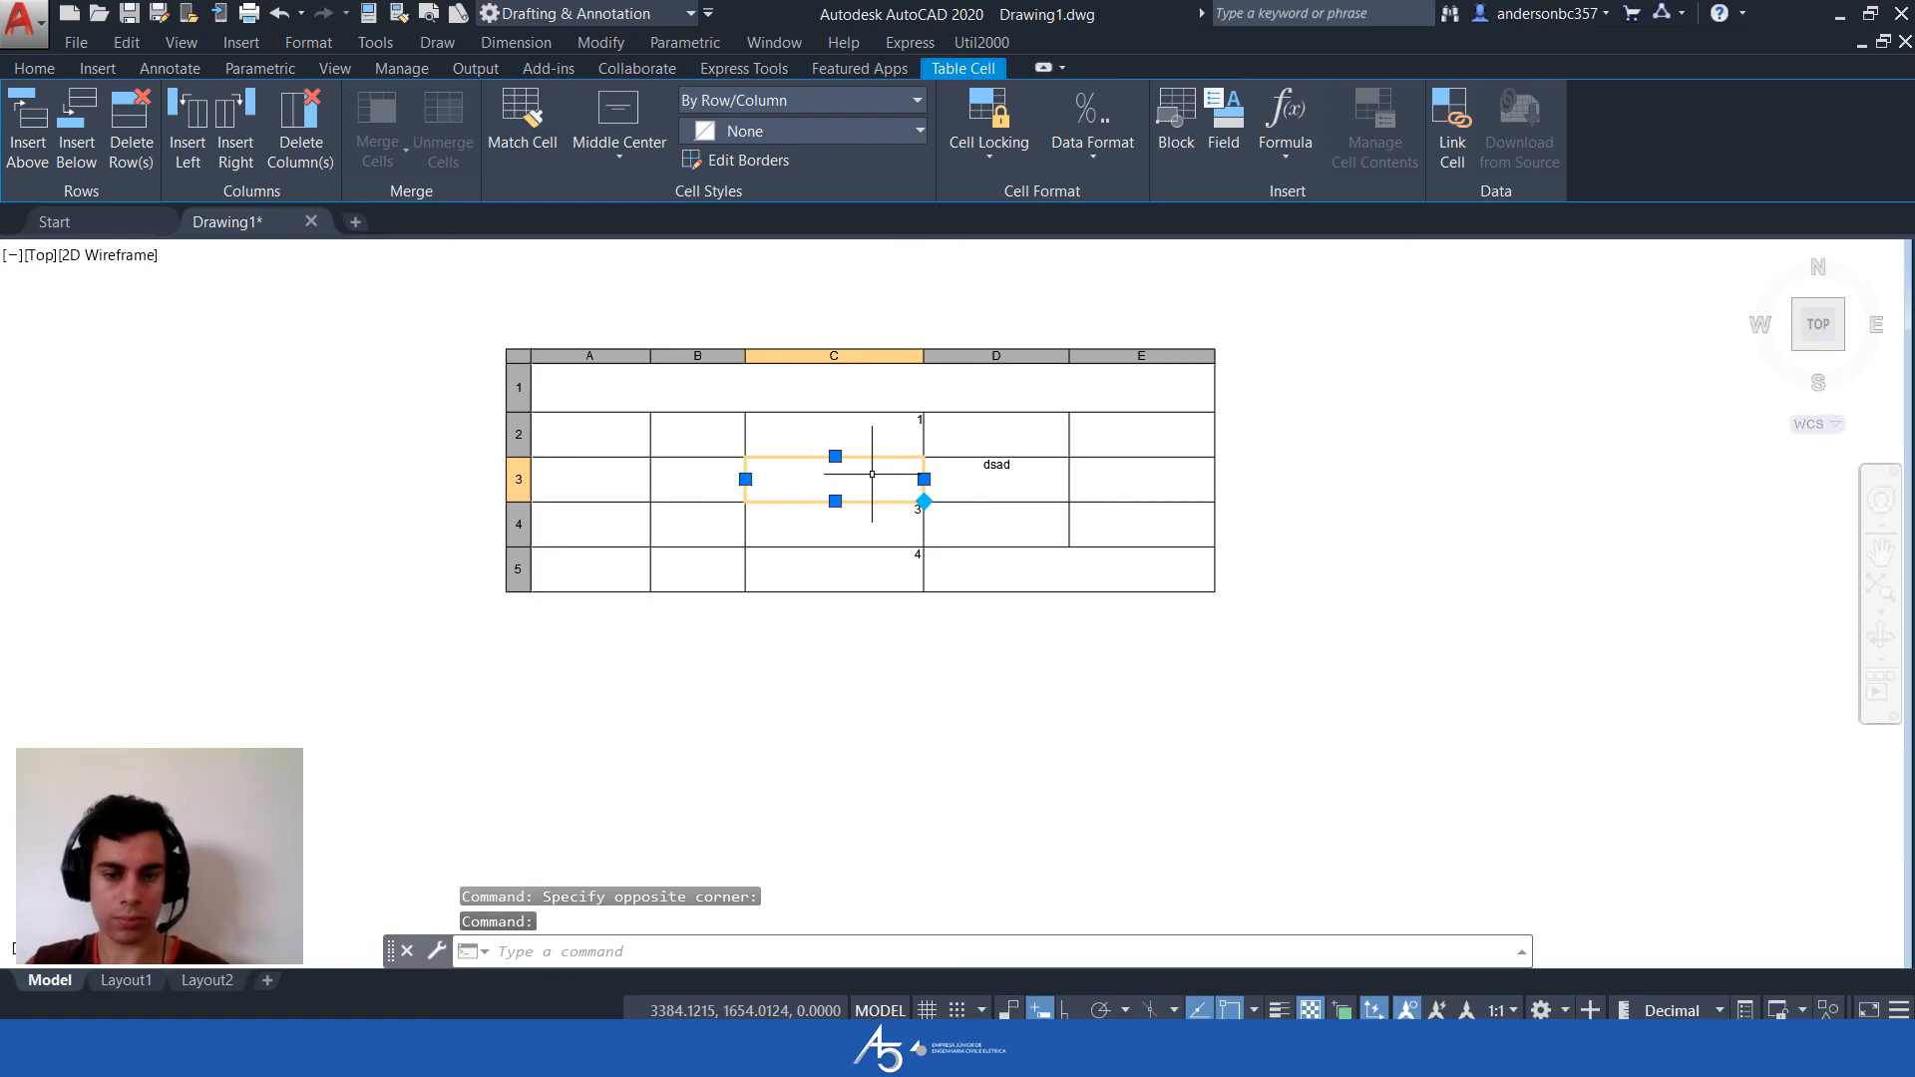
left_click(988, 140)
left_click(1017, 251)
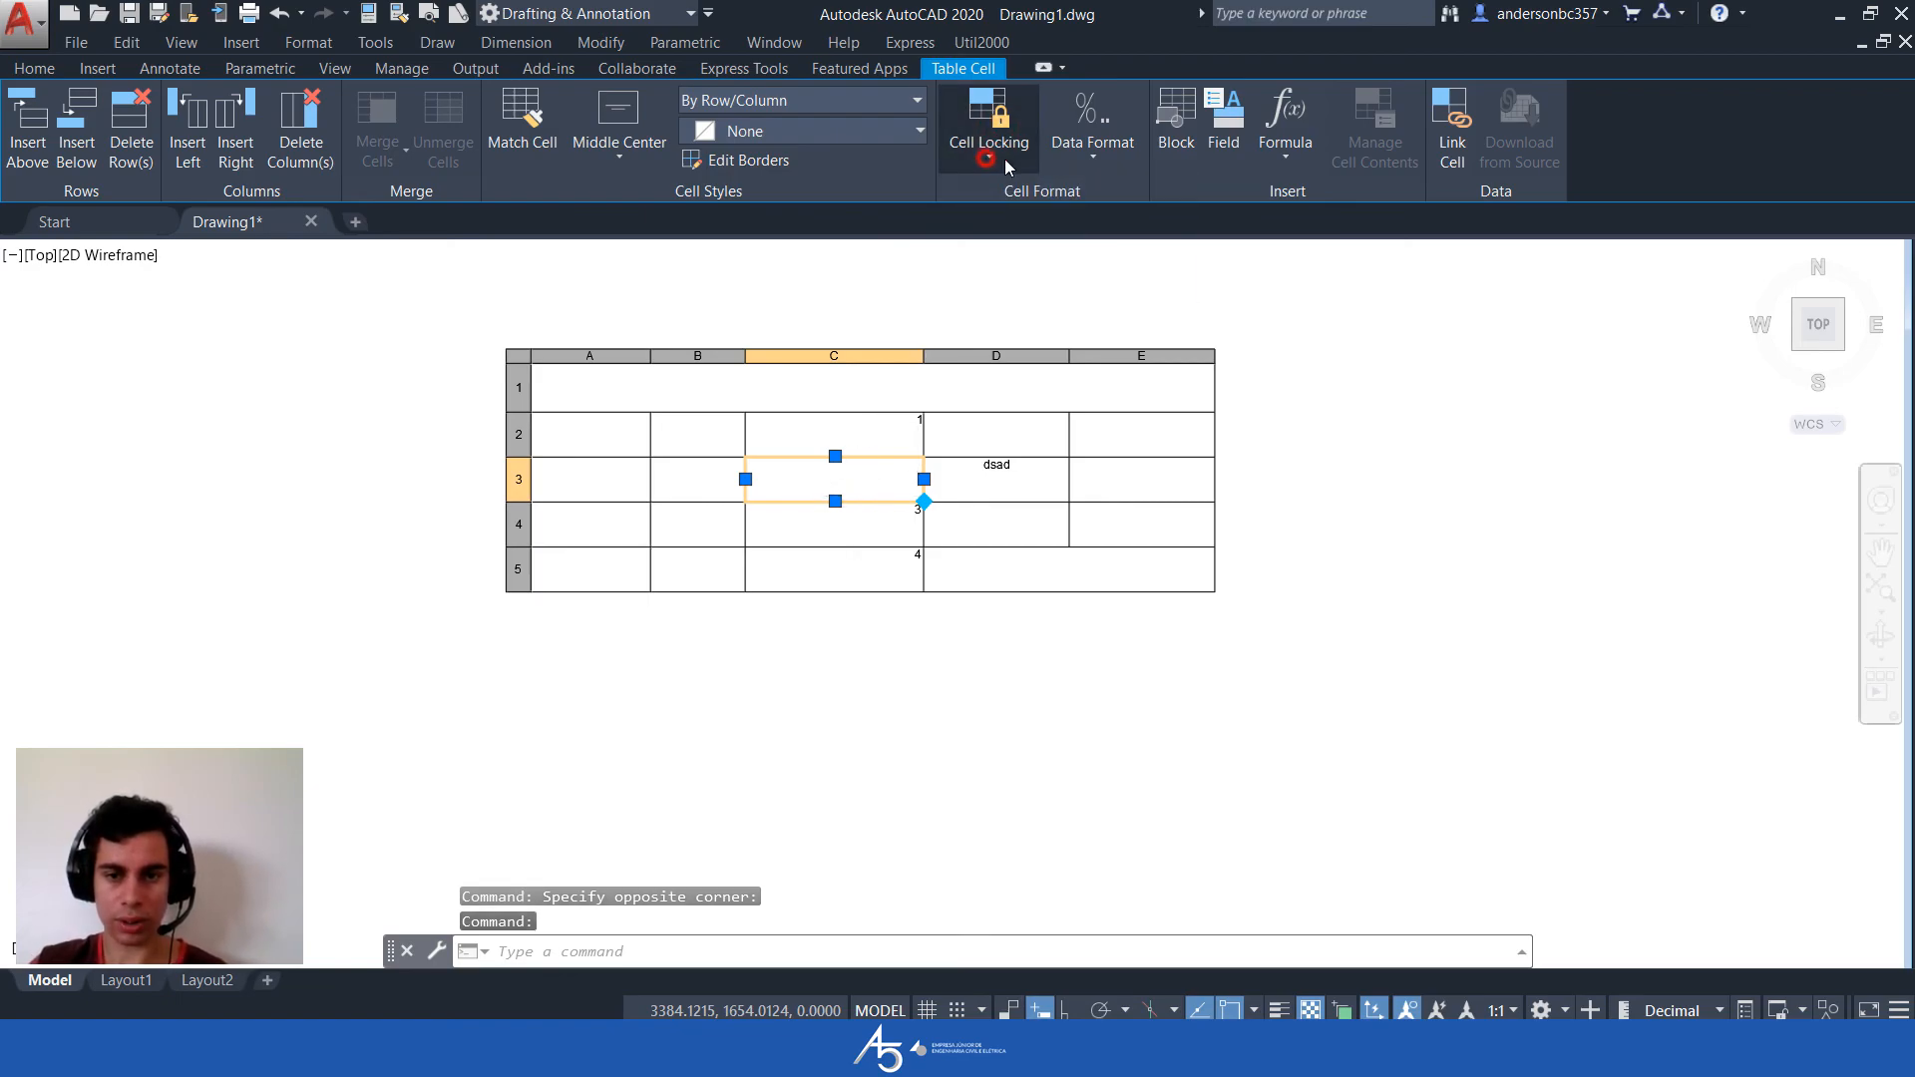
left_click(1094, 150)
left_click(1165, 433)
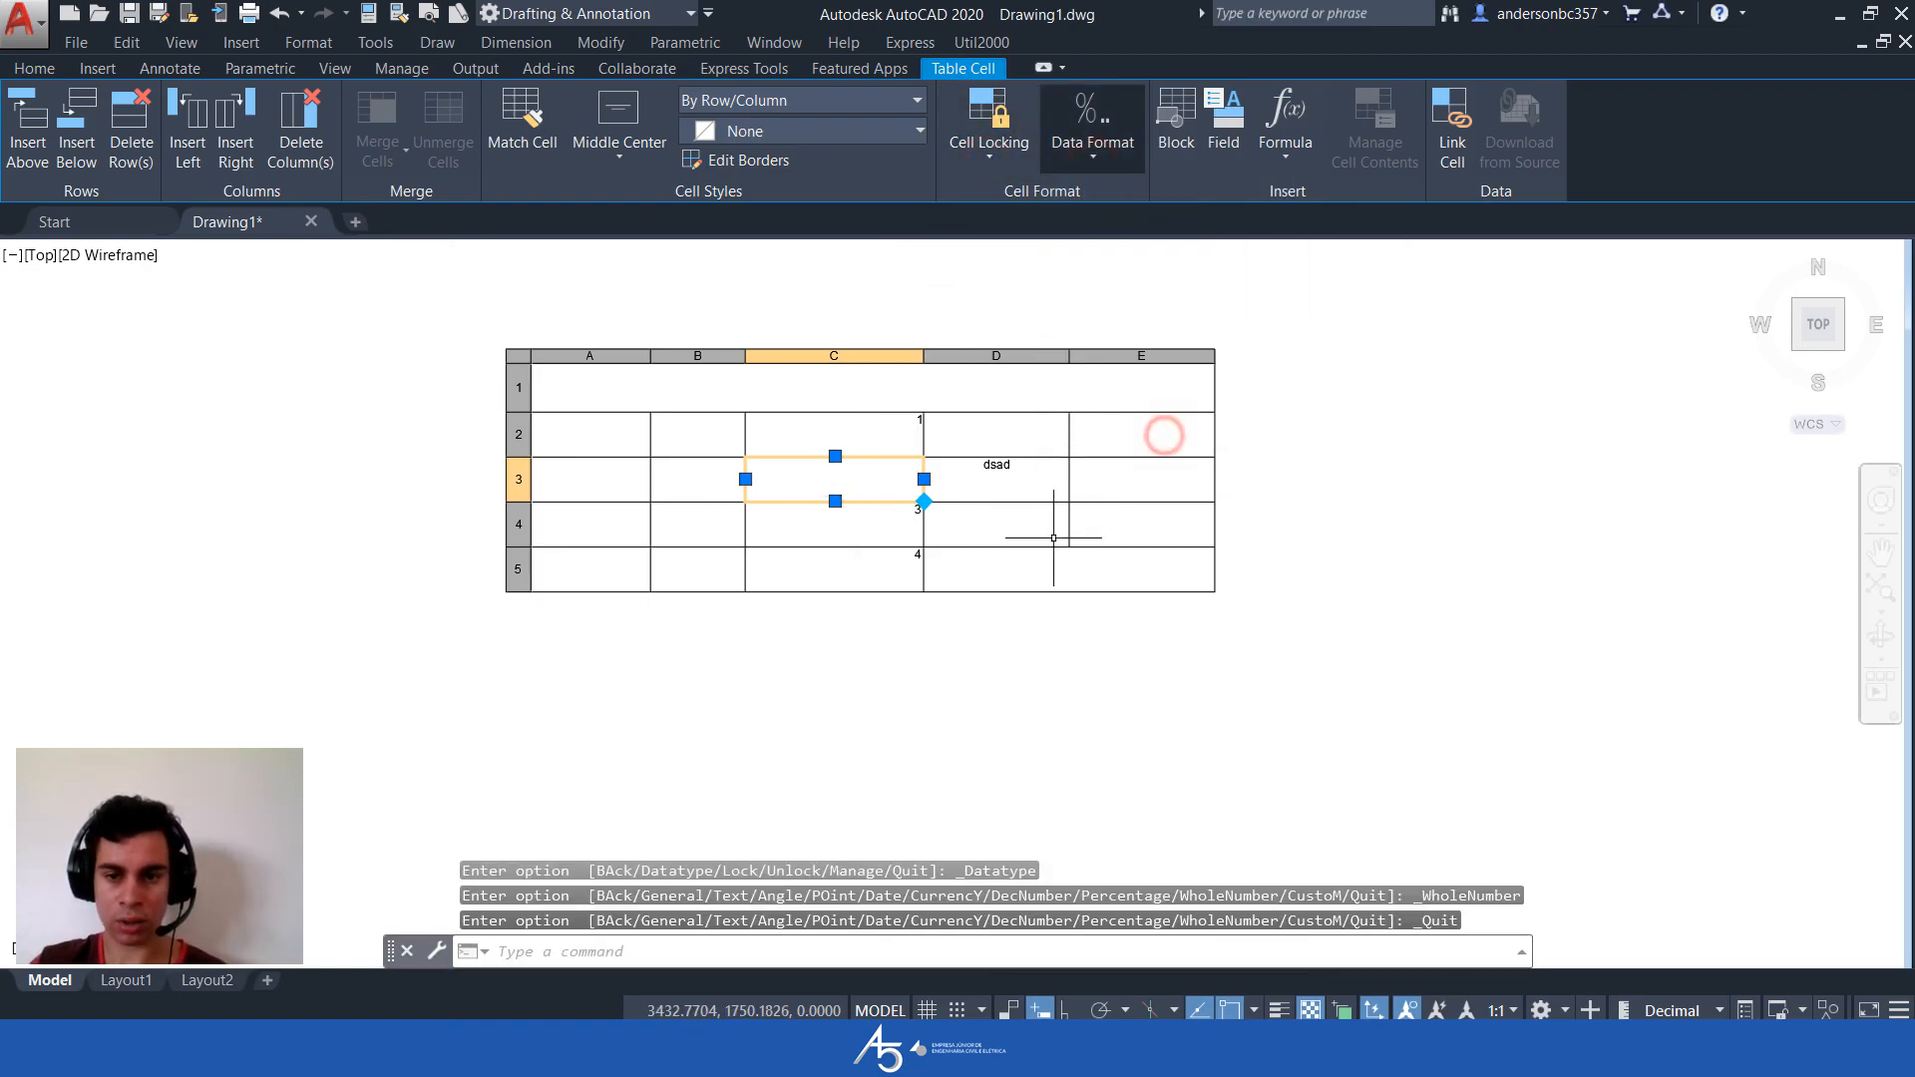
Enter the text af in cell C3, accept changing the cell's data type, and check its data format
left_click(1116, 148)
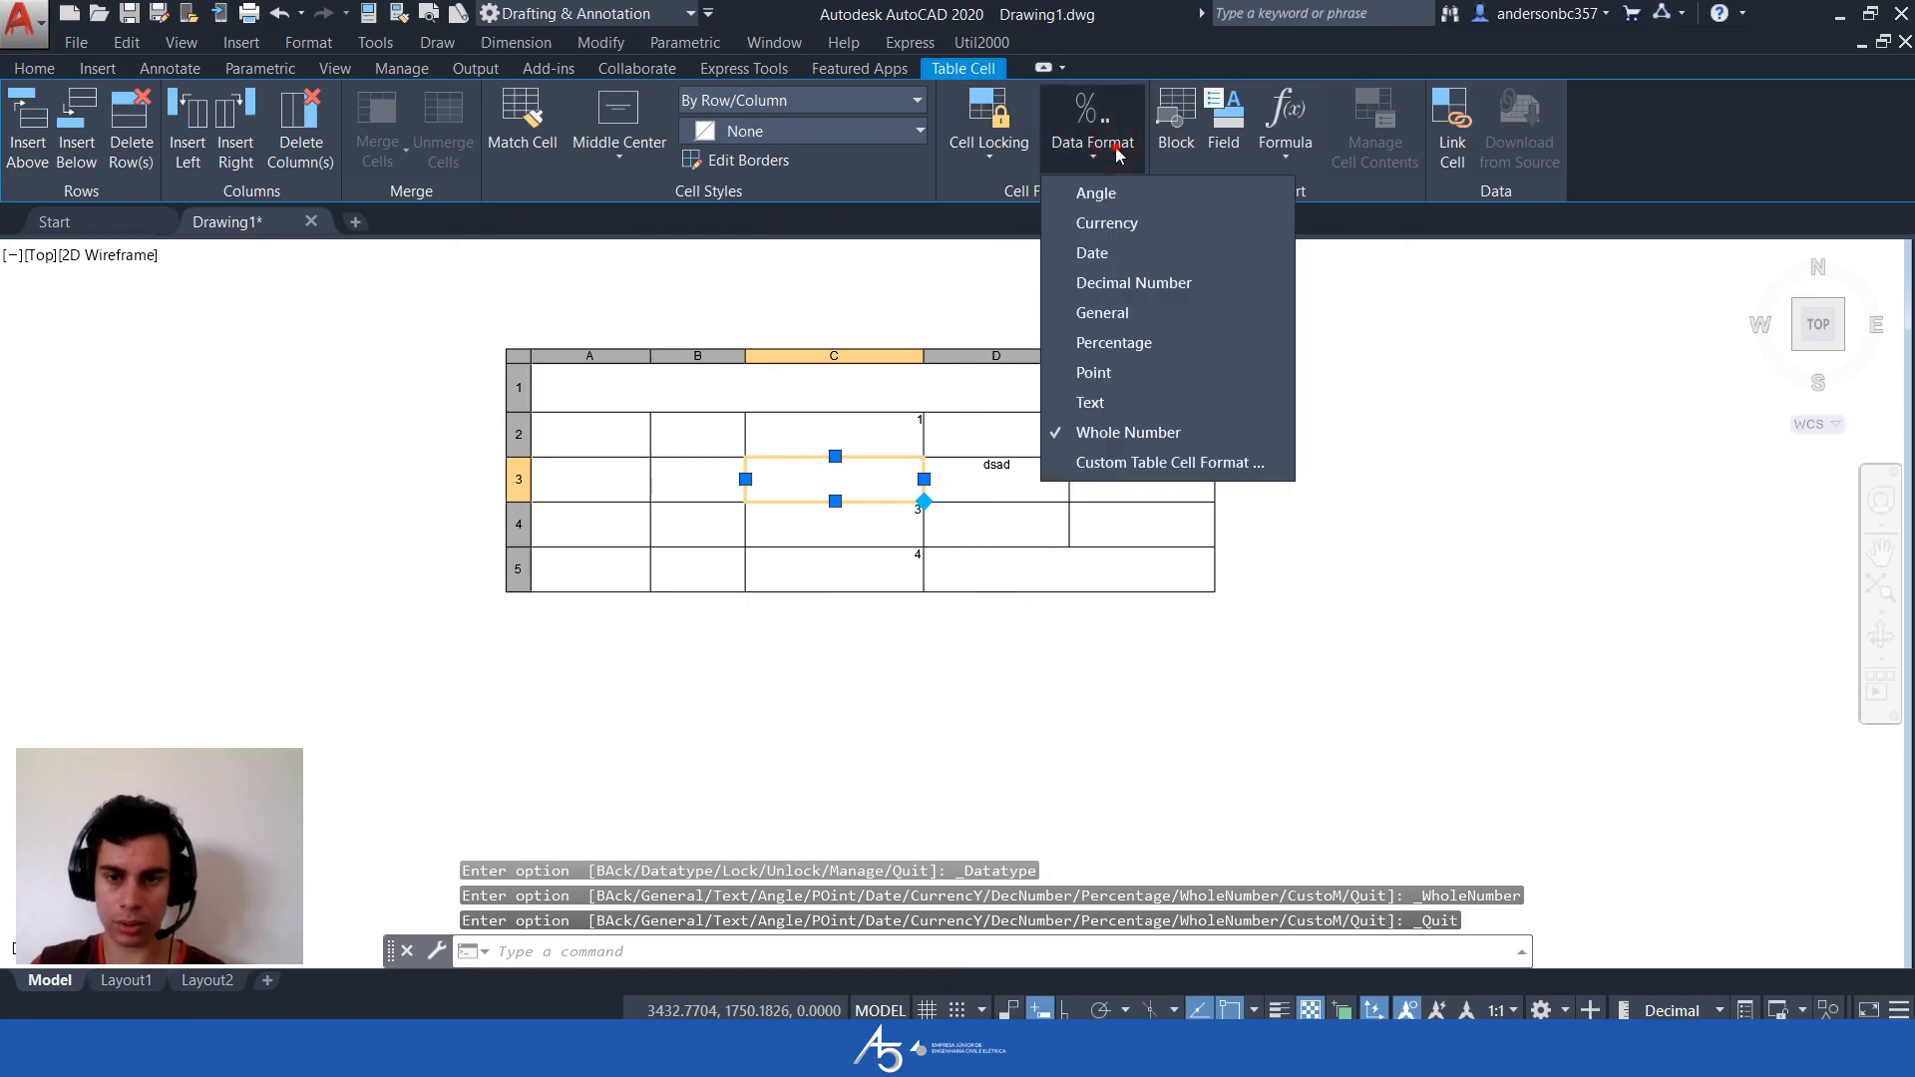
left_click(843, 494)
double_click(843, 494)
type("af")
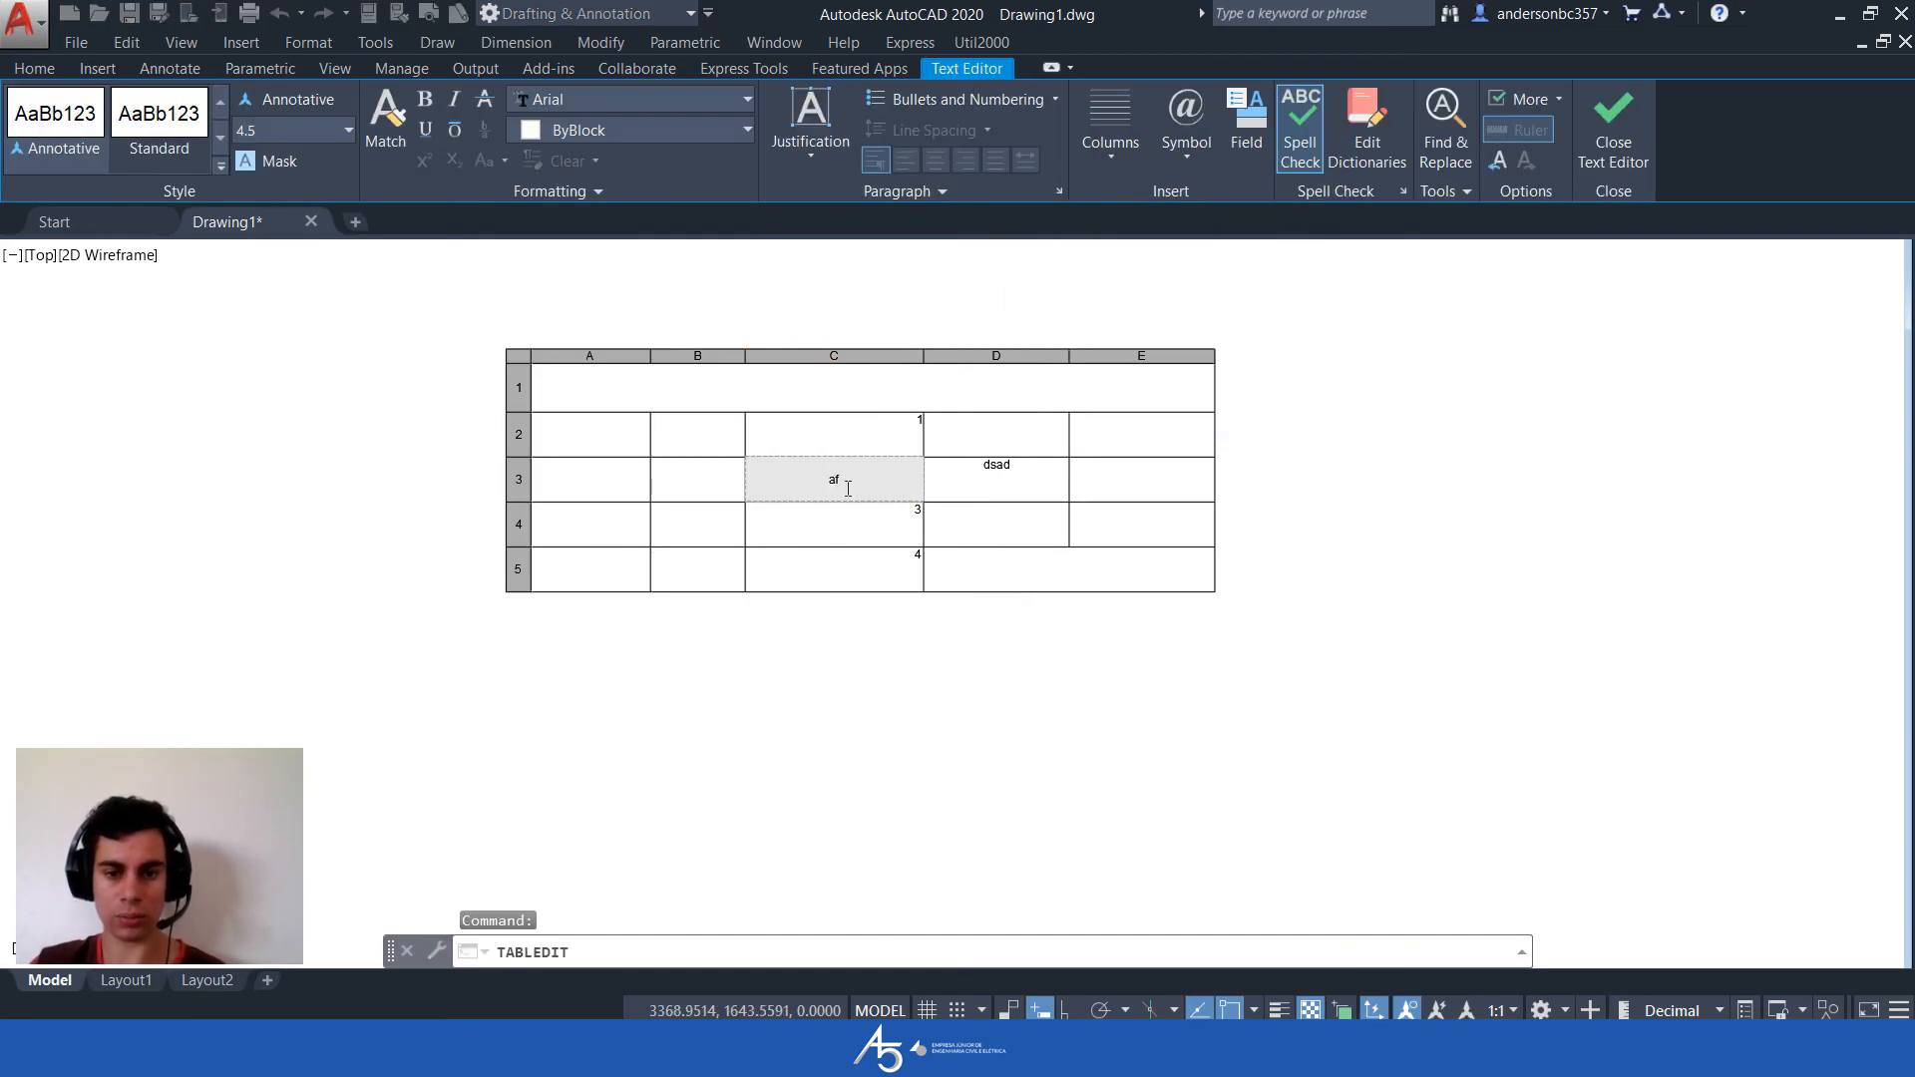
key("Return")
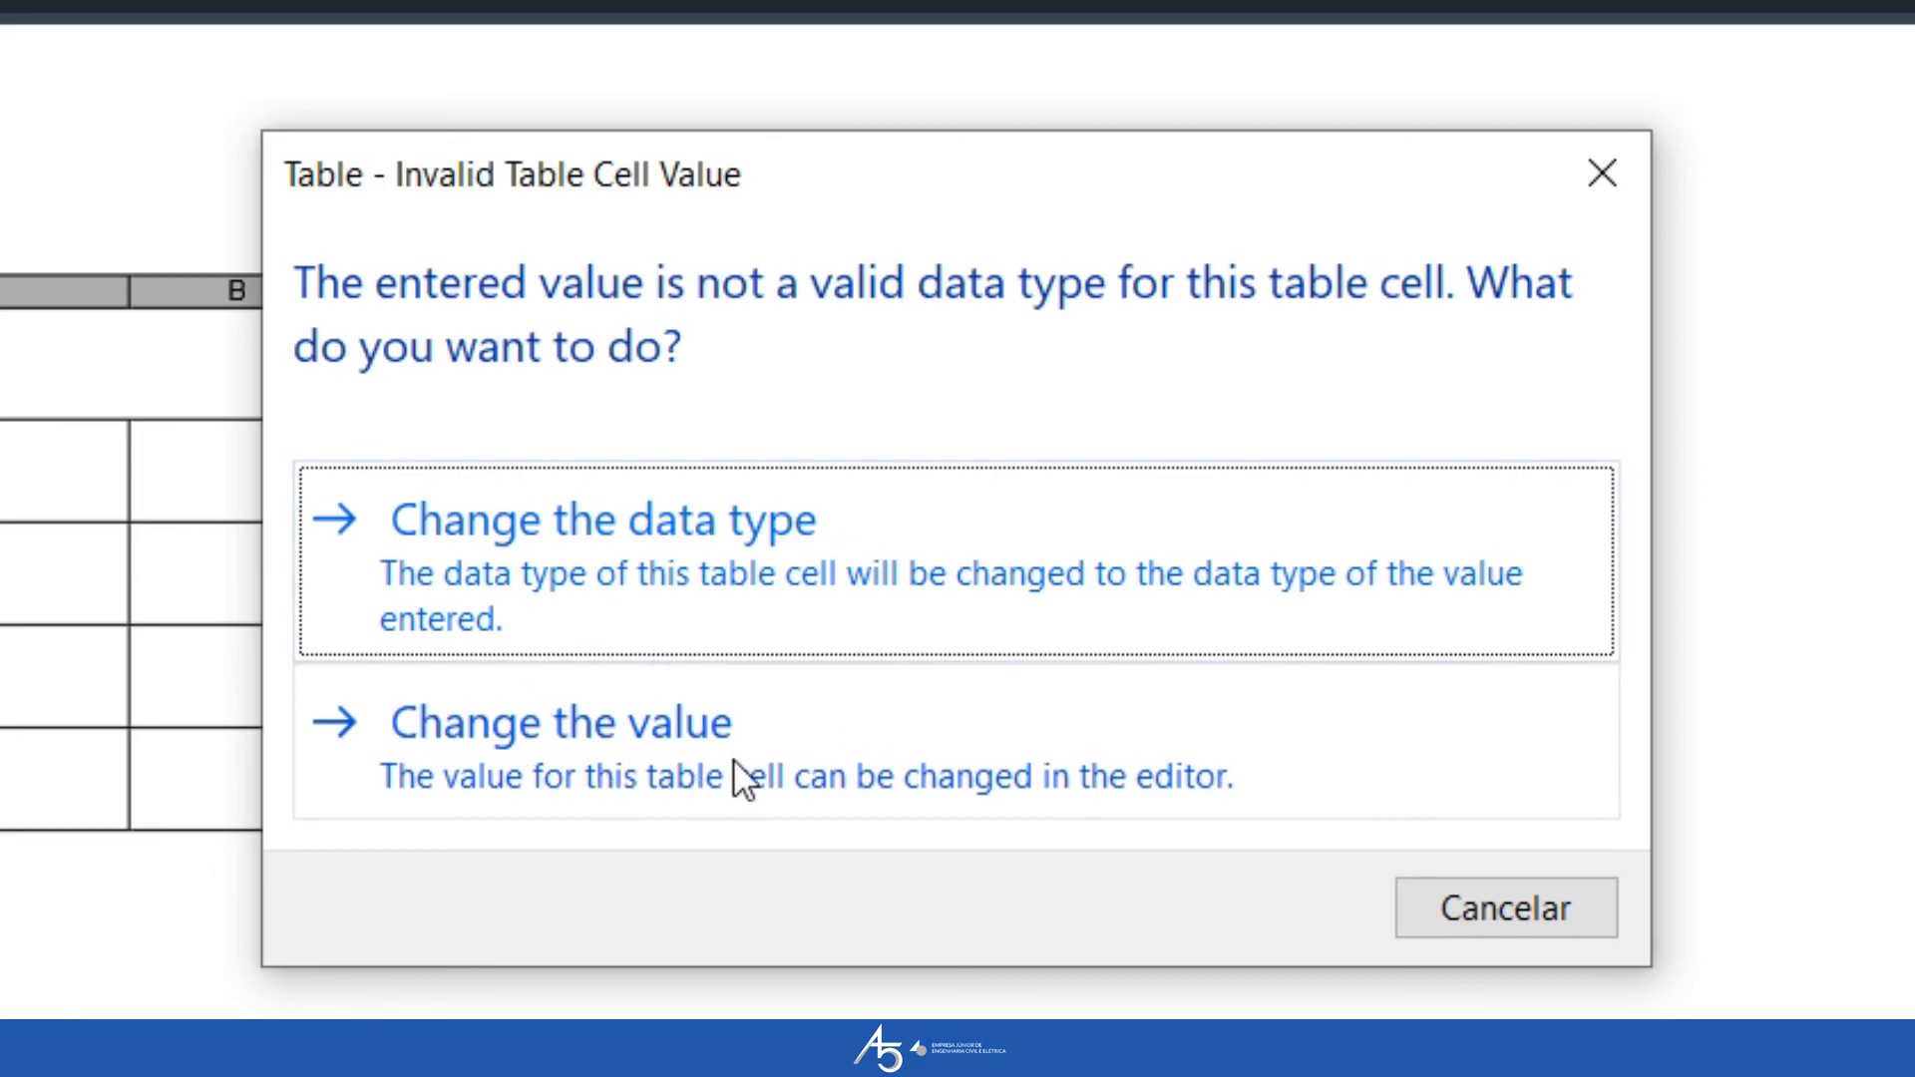
left_click(738, 573)
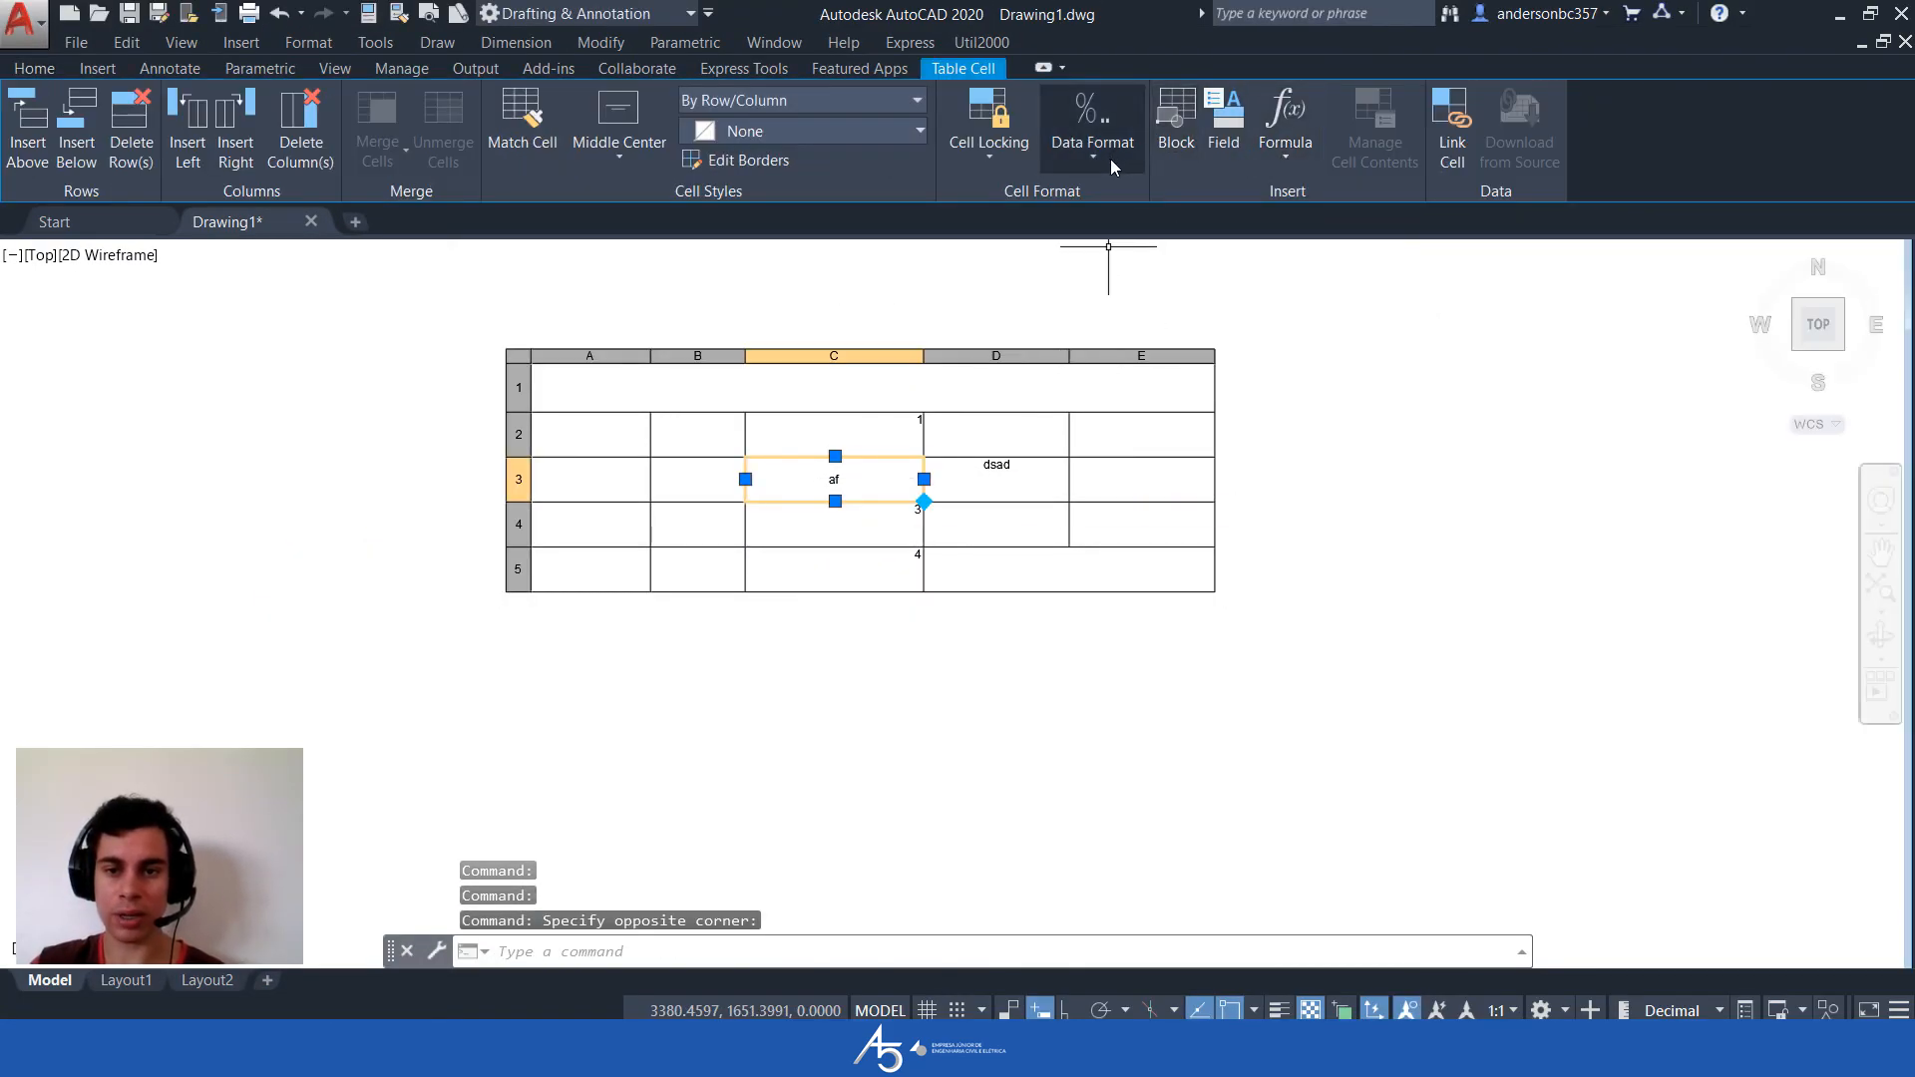
left_click(1092, 149)
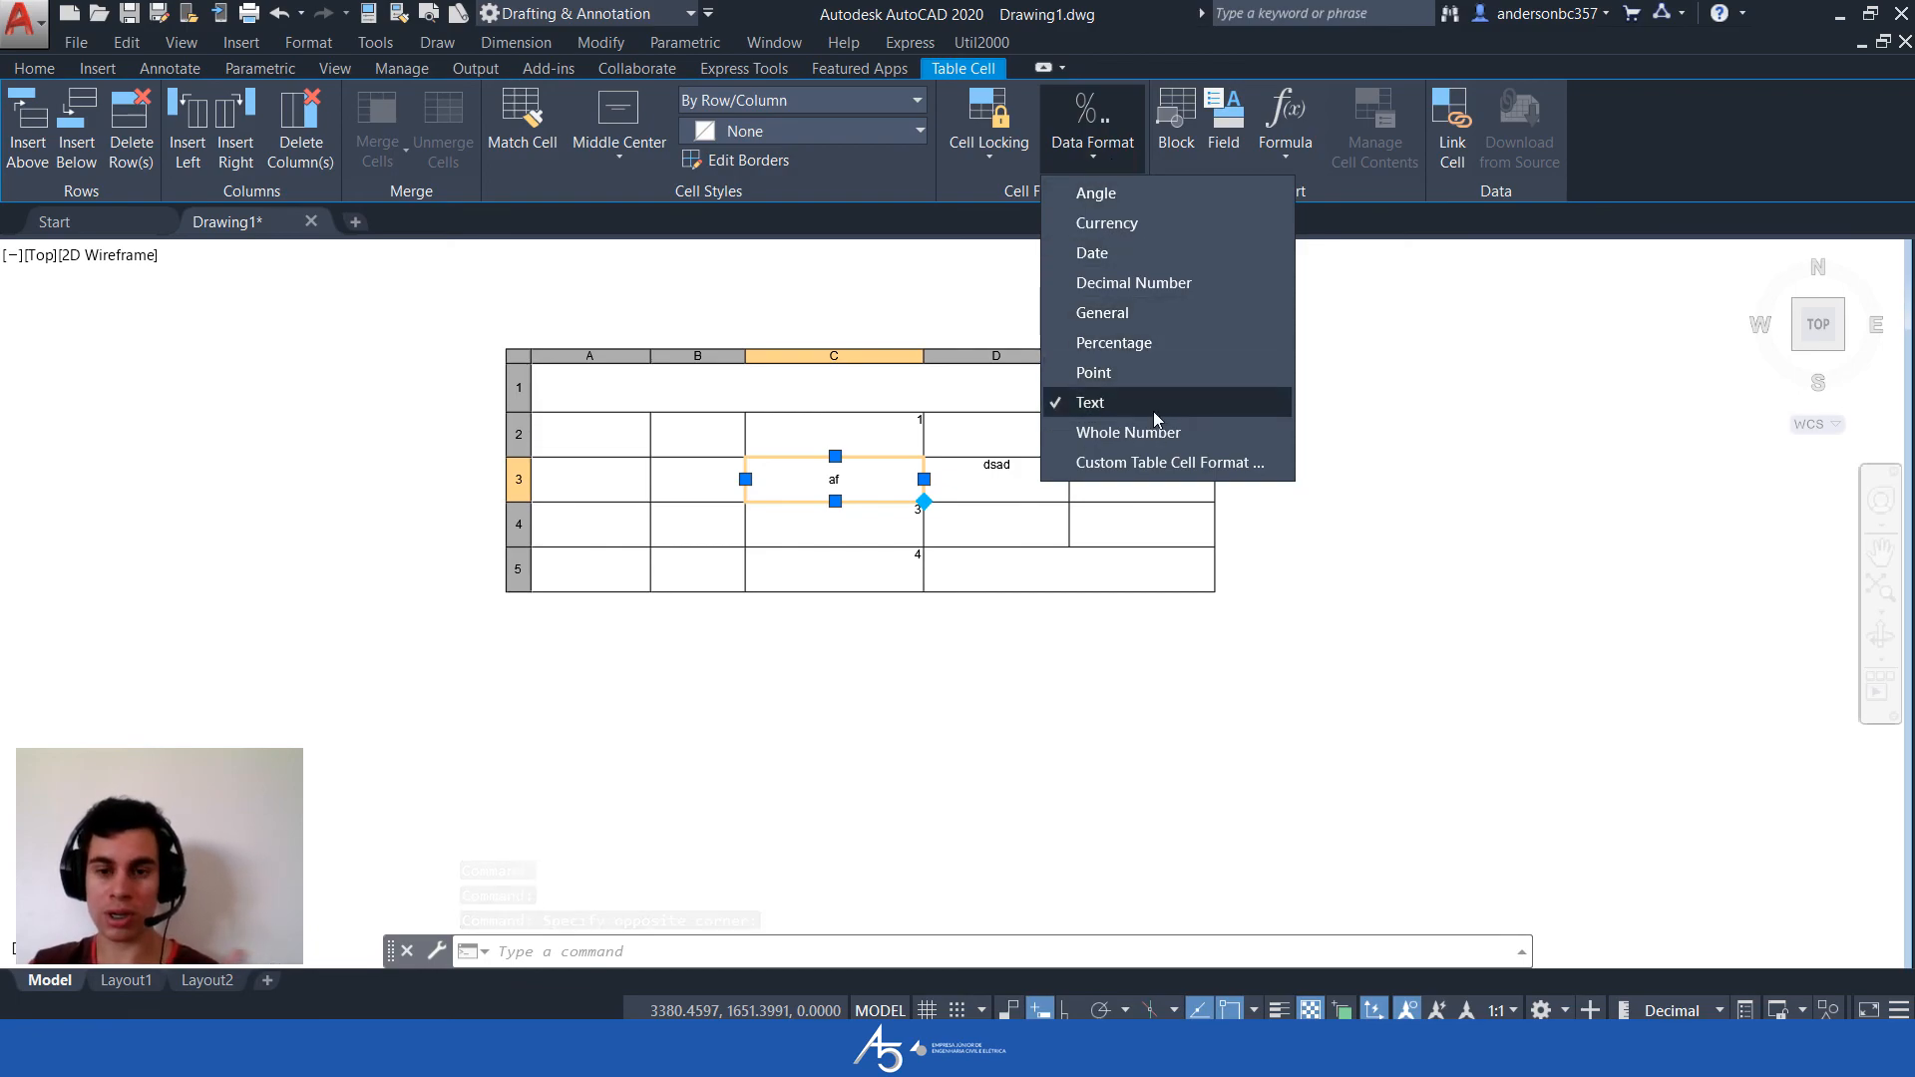
key("Escape")
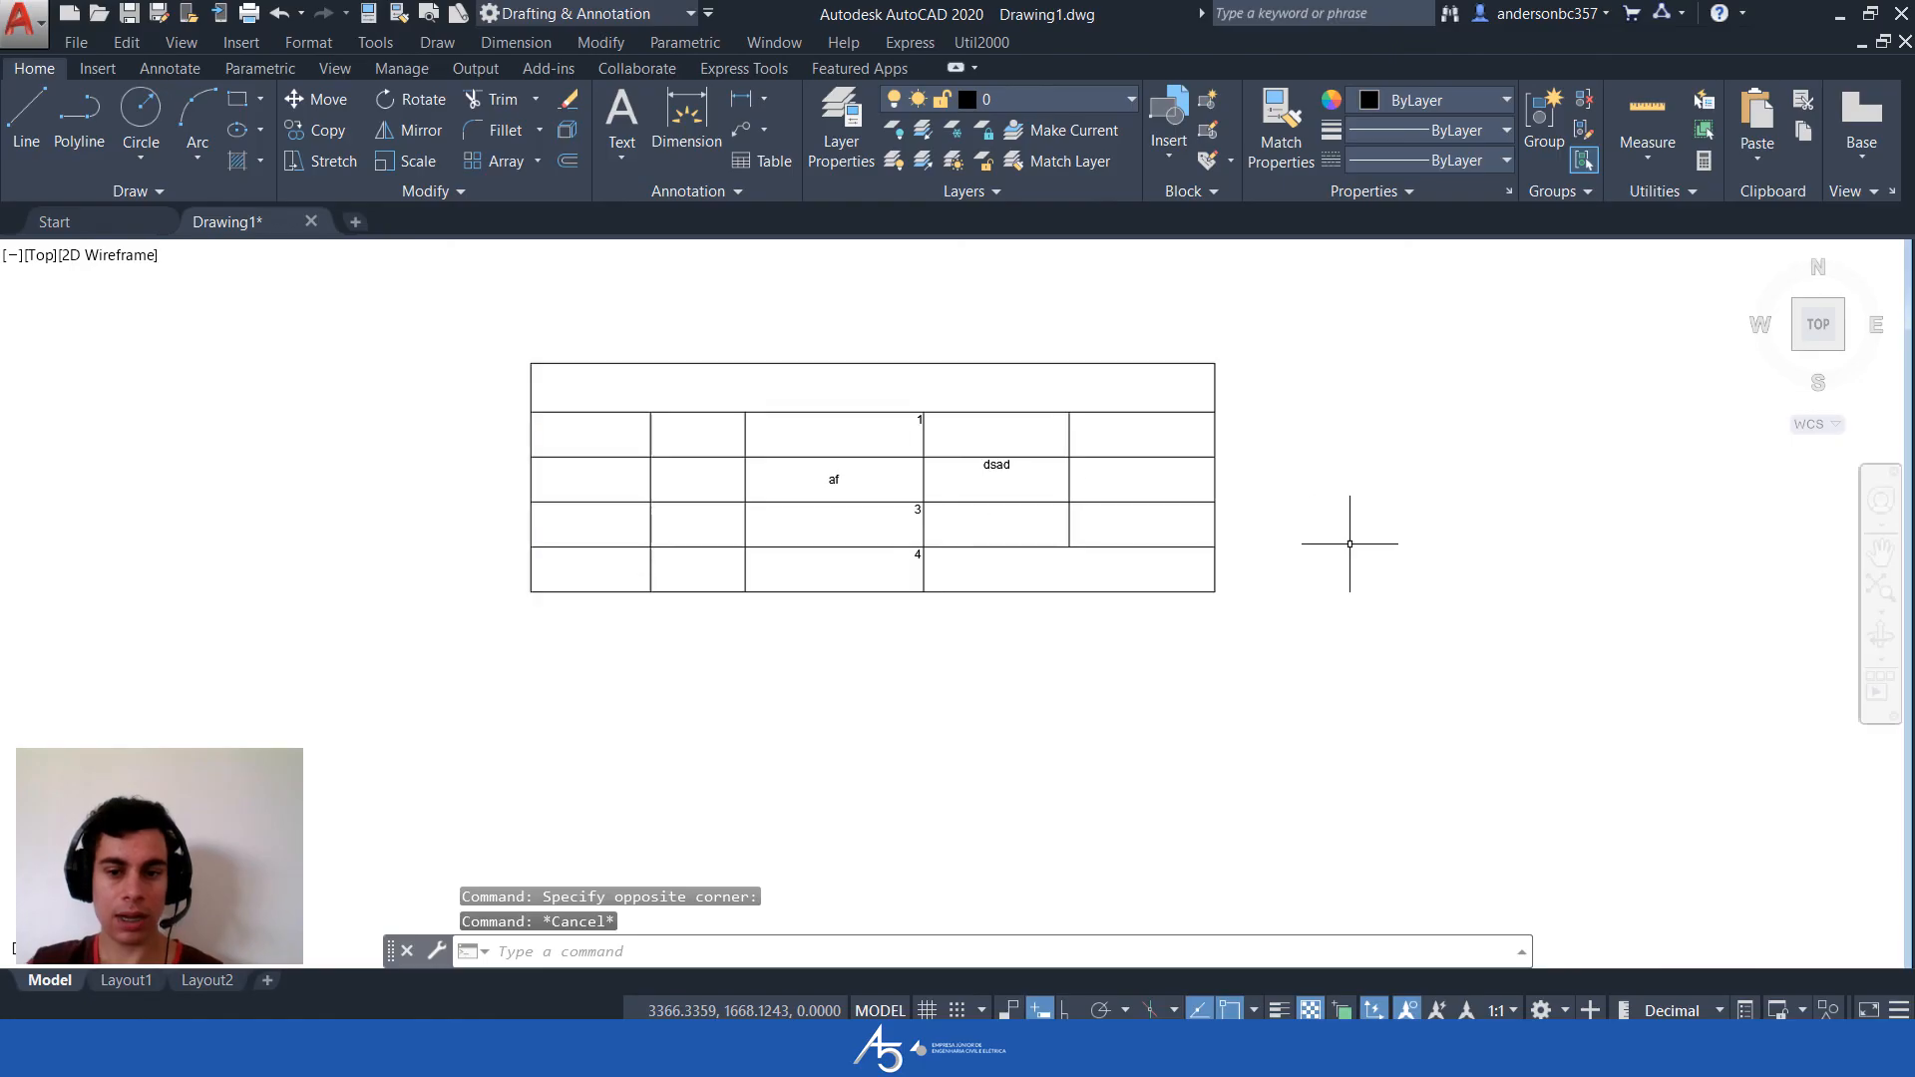
Insert a new row below row 2 of the table
left_click(1062, 439)
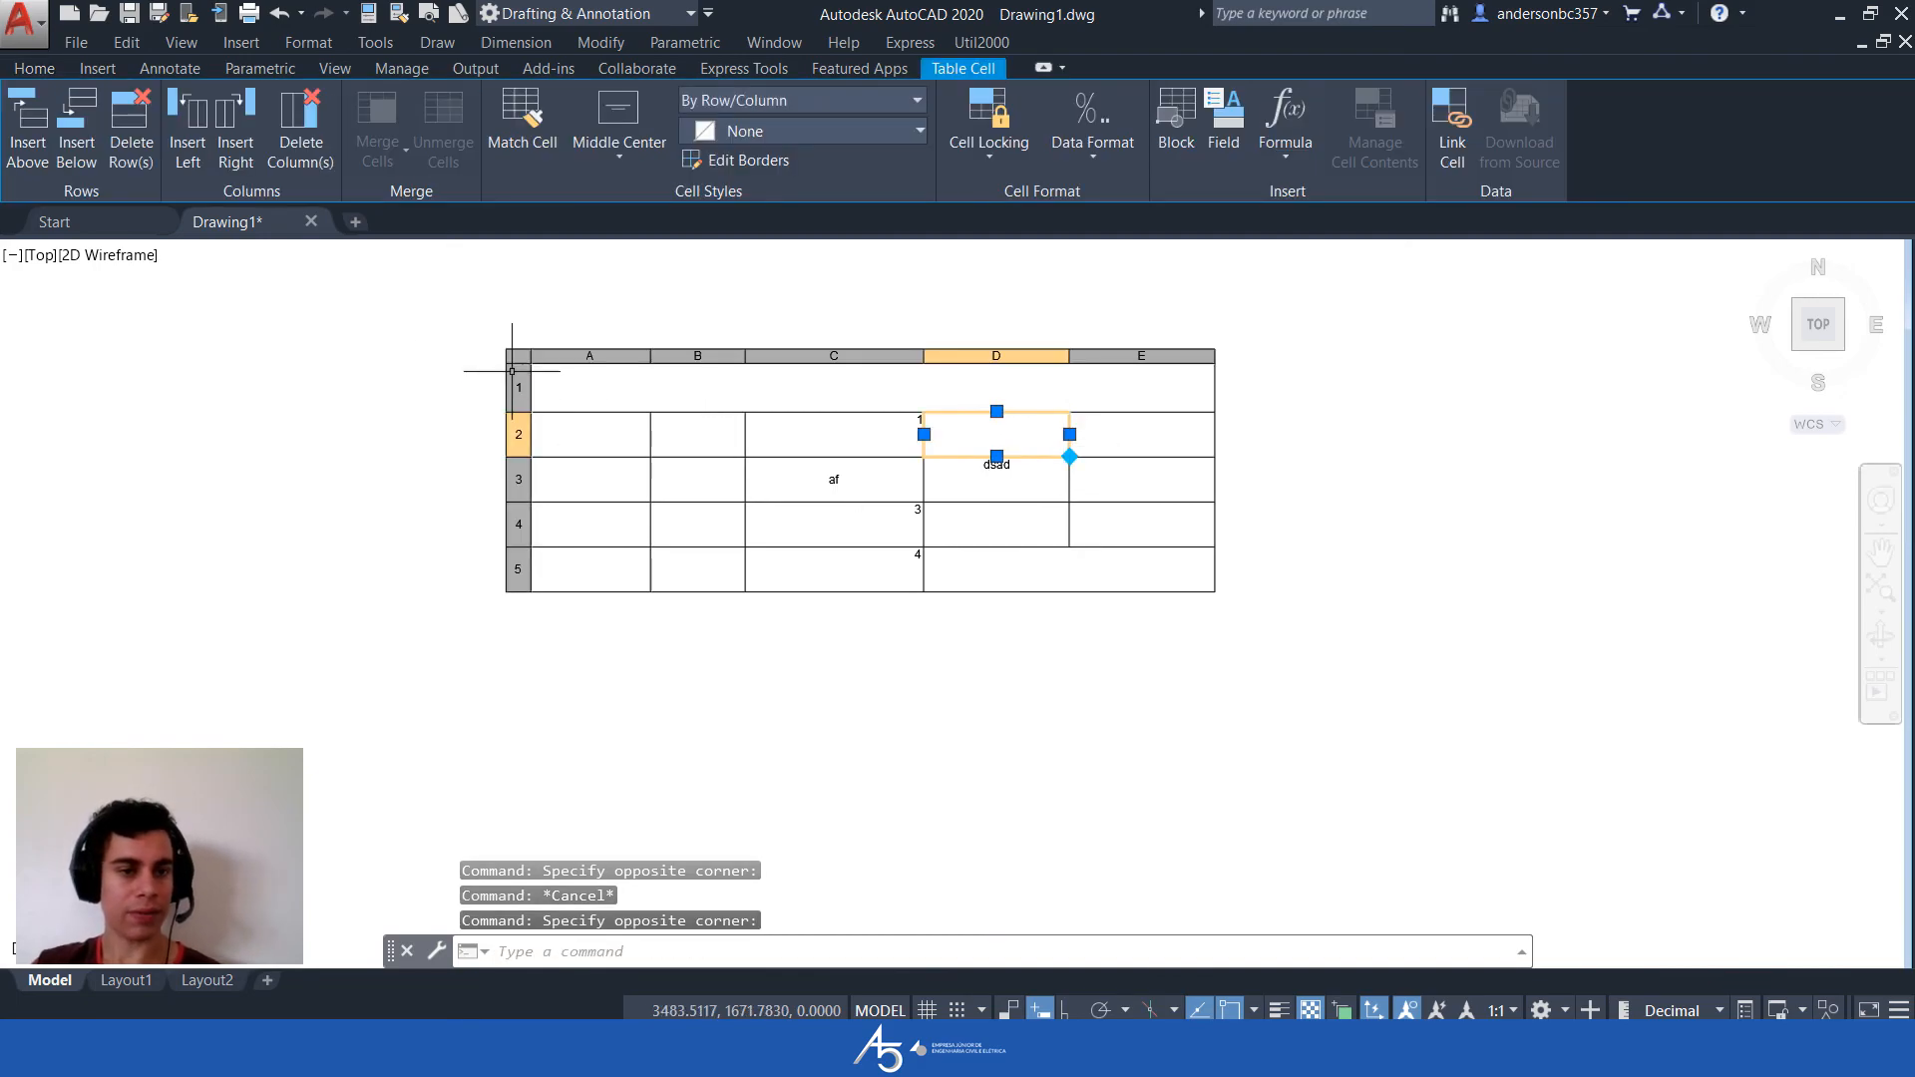
left_click(76, 135)
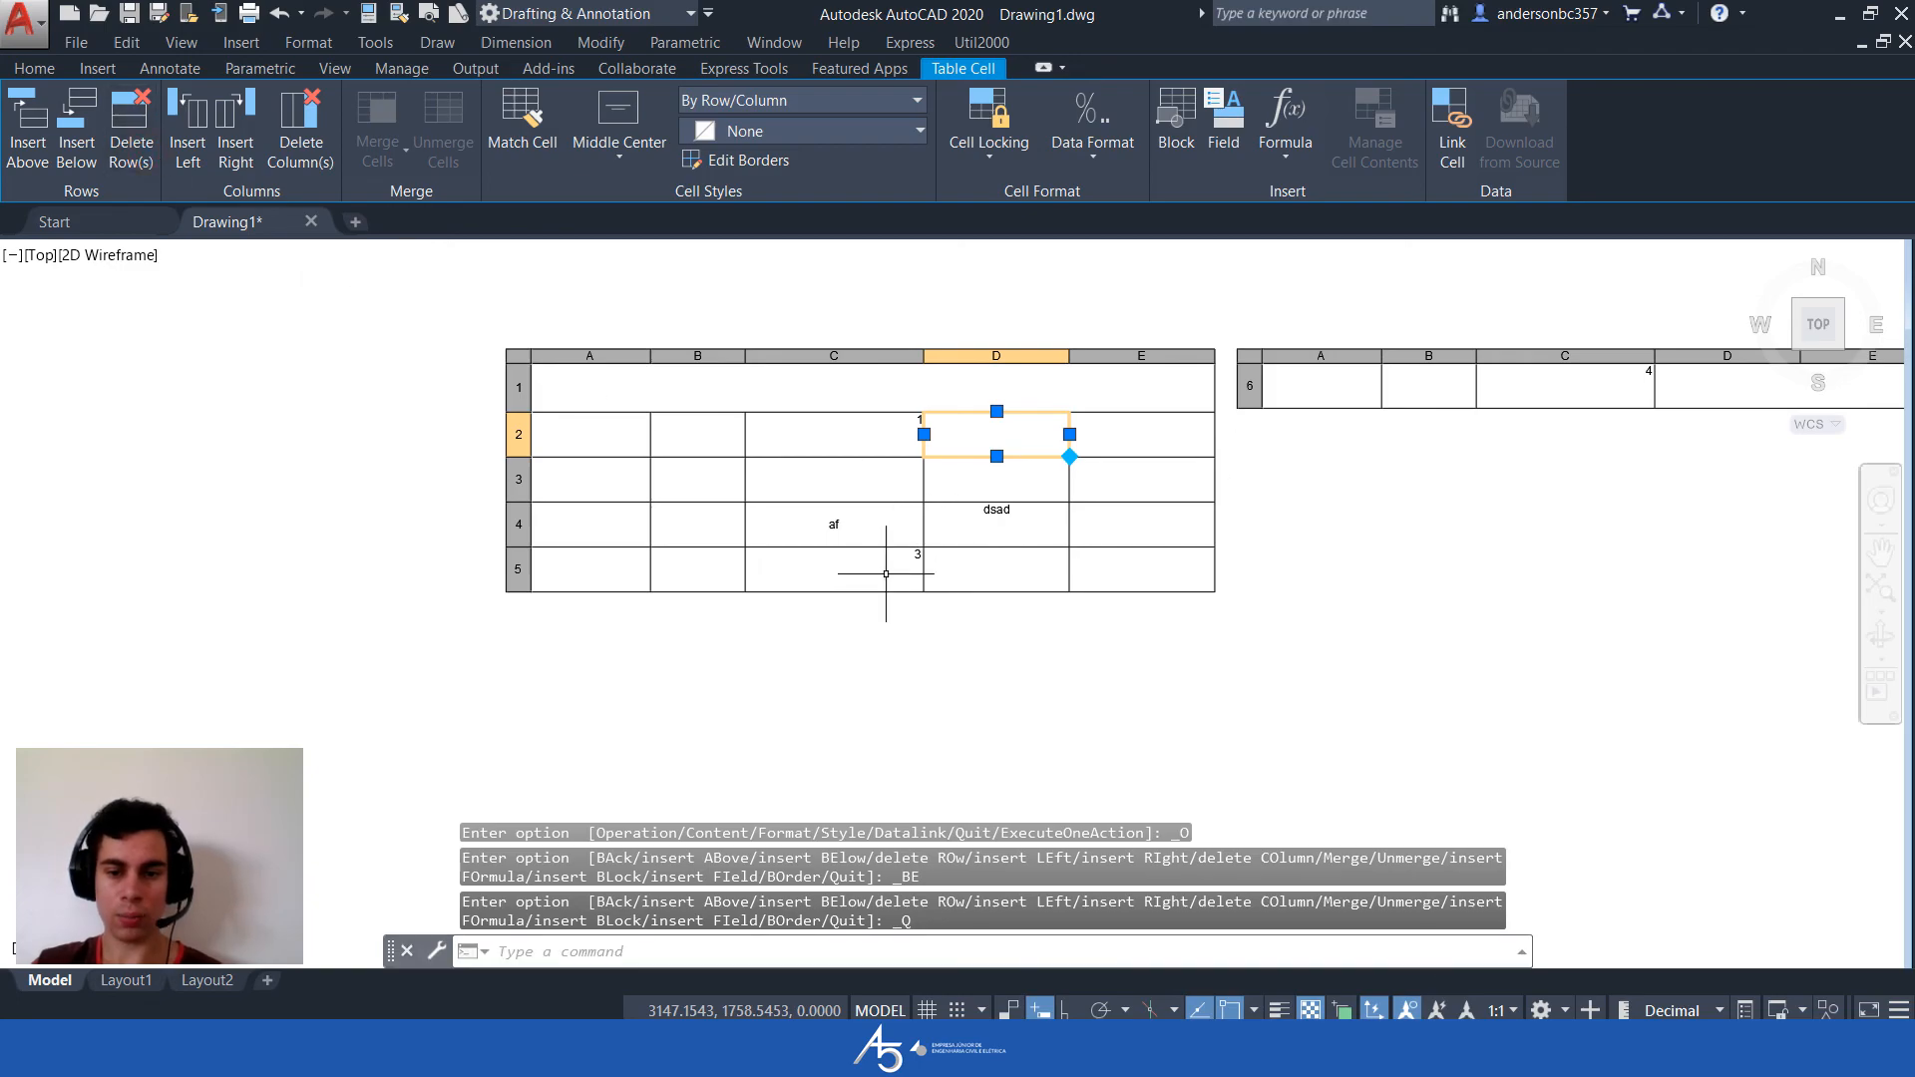
left_click(834, 563)
left_click(835, 547)
key("Escape")
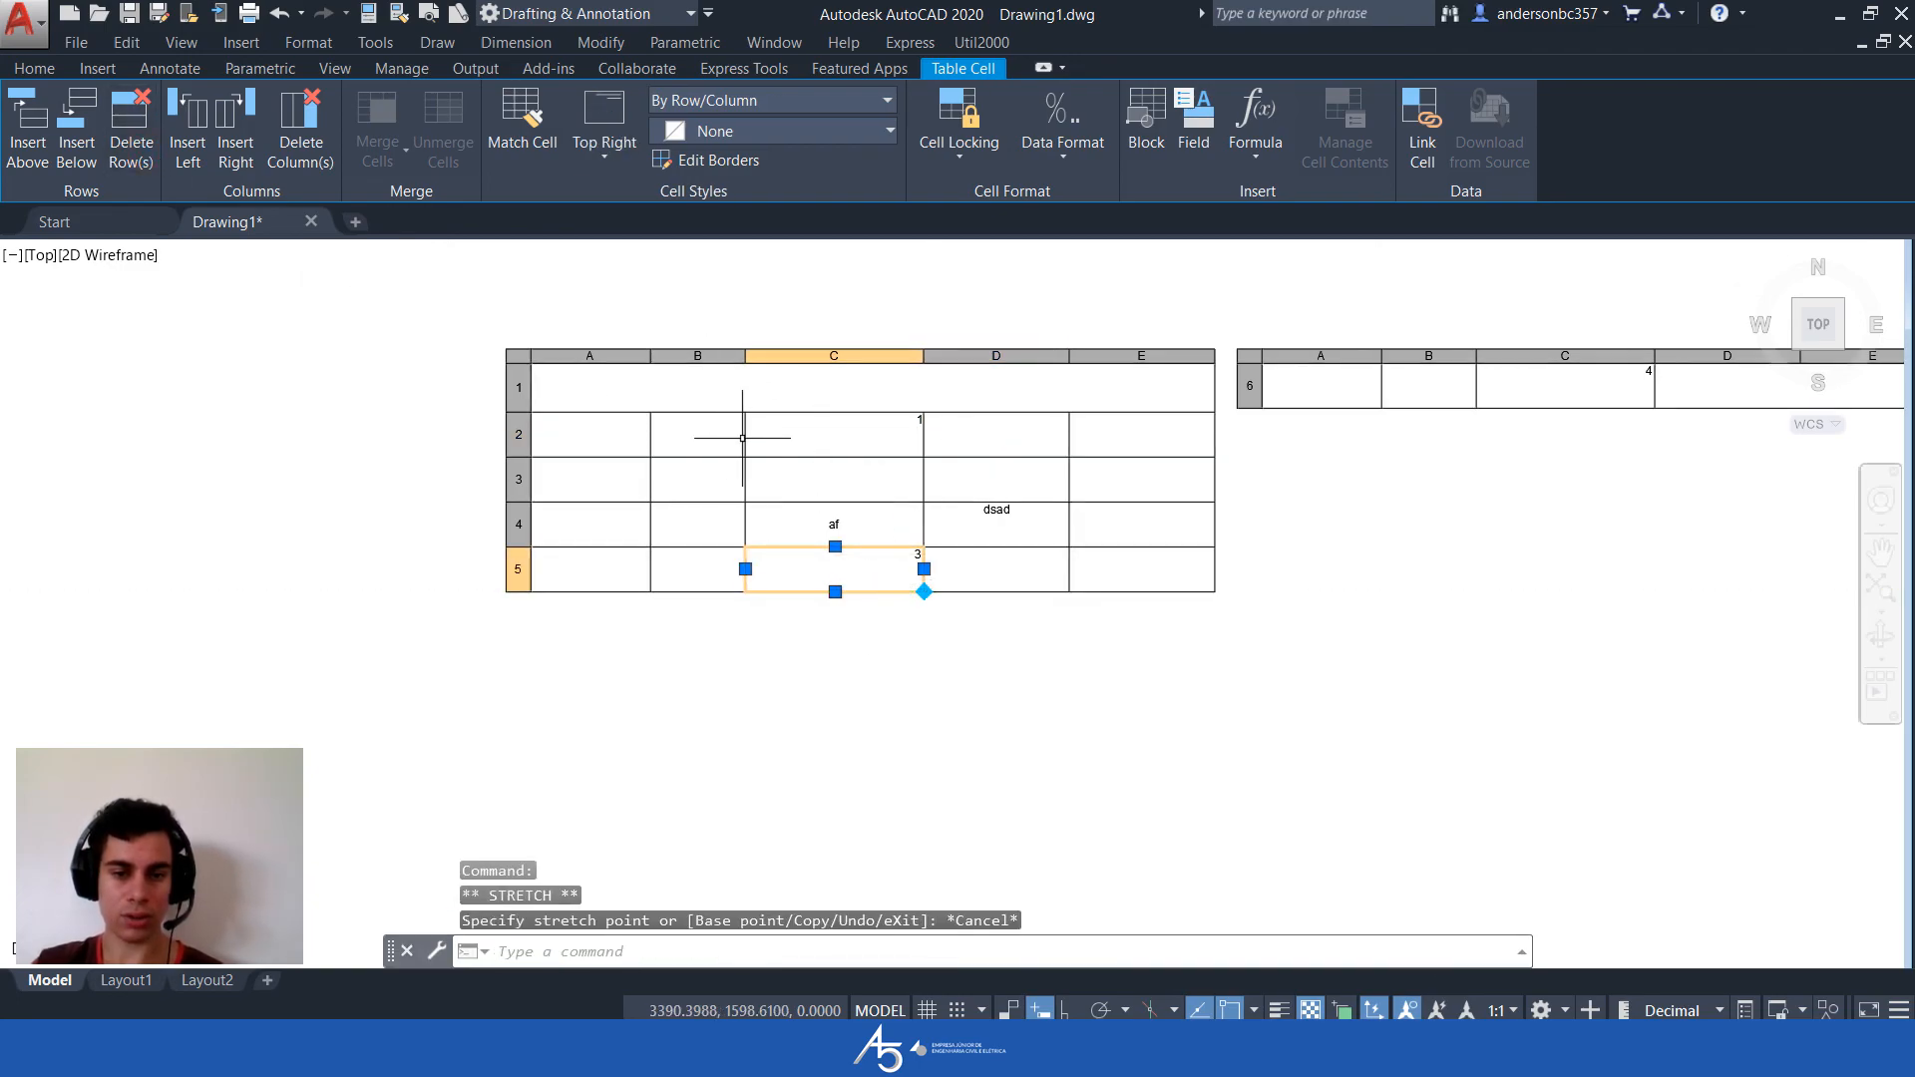
key("Escape")
Extend the table's break height downward so the separated sixth row rejoins the main table
left_click(746, 426)
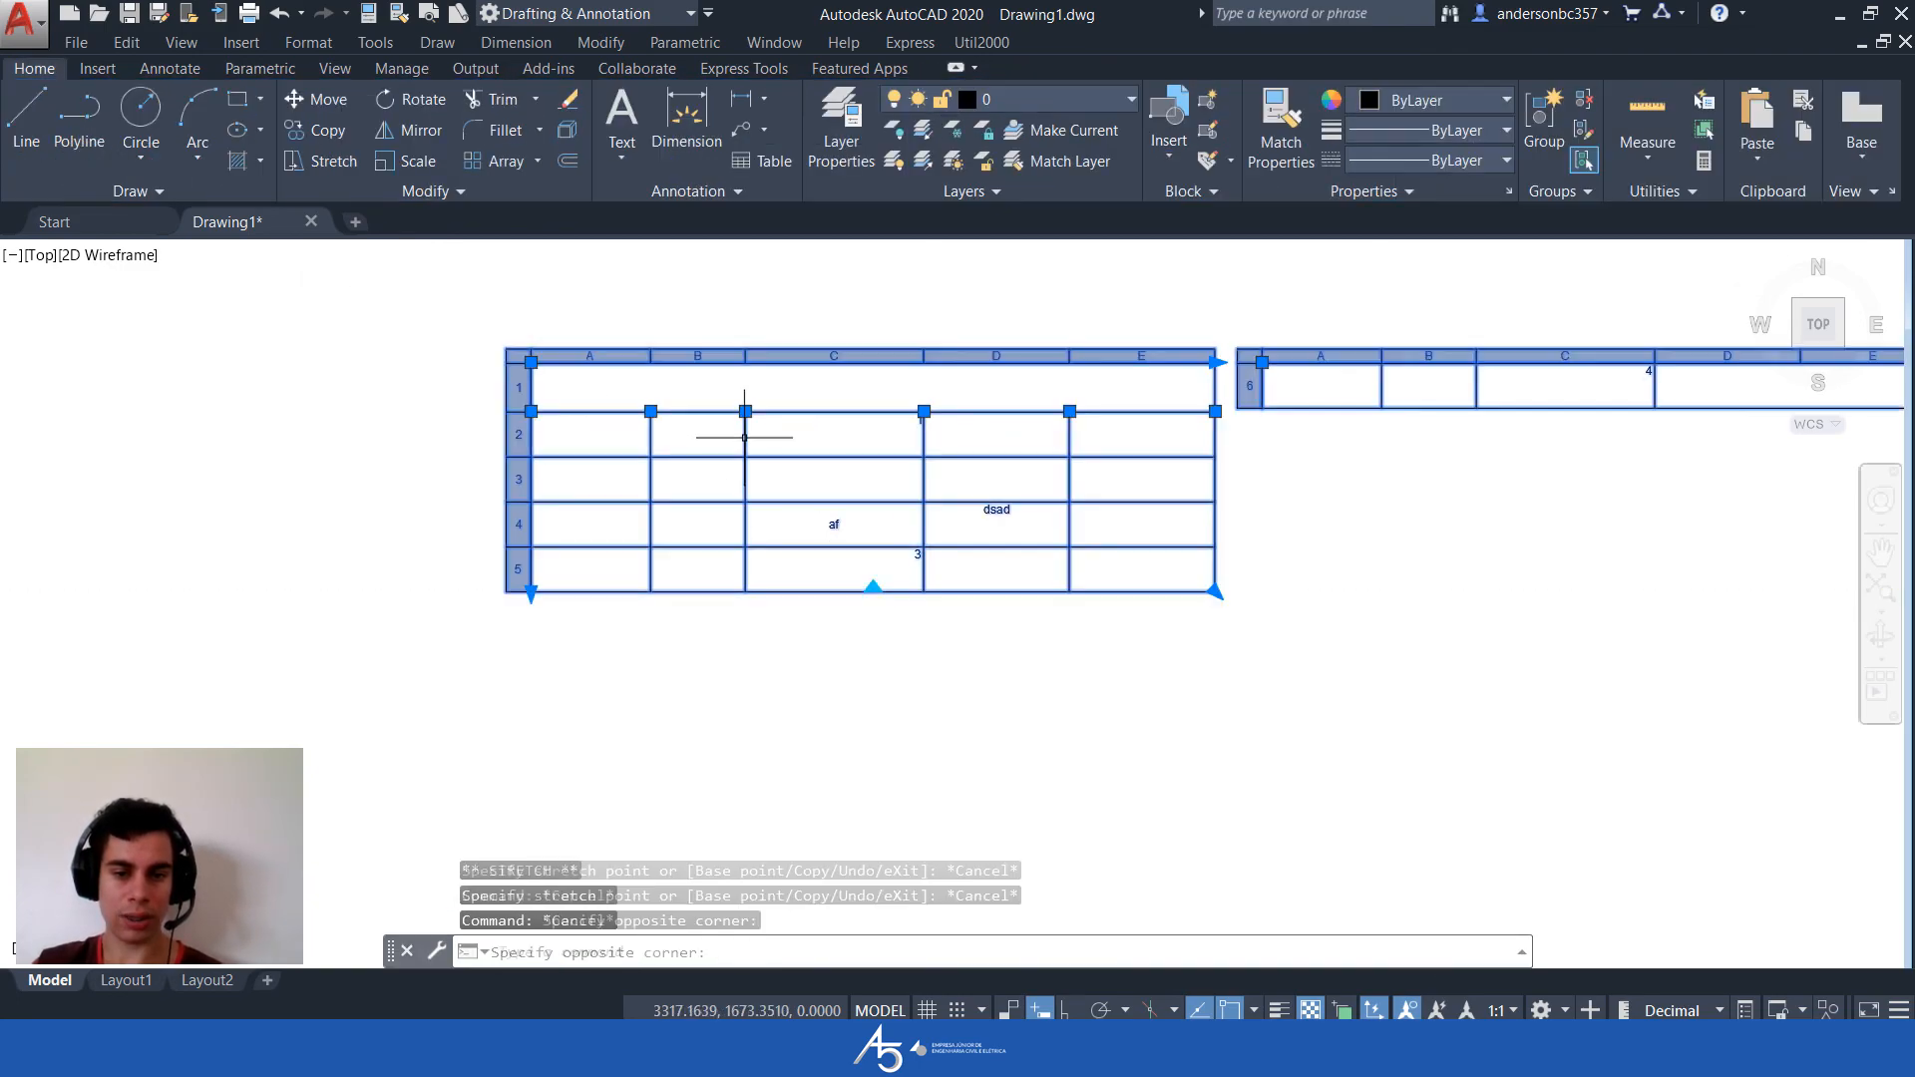
left_click(873, 590)
left_click(877, 736)
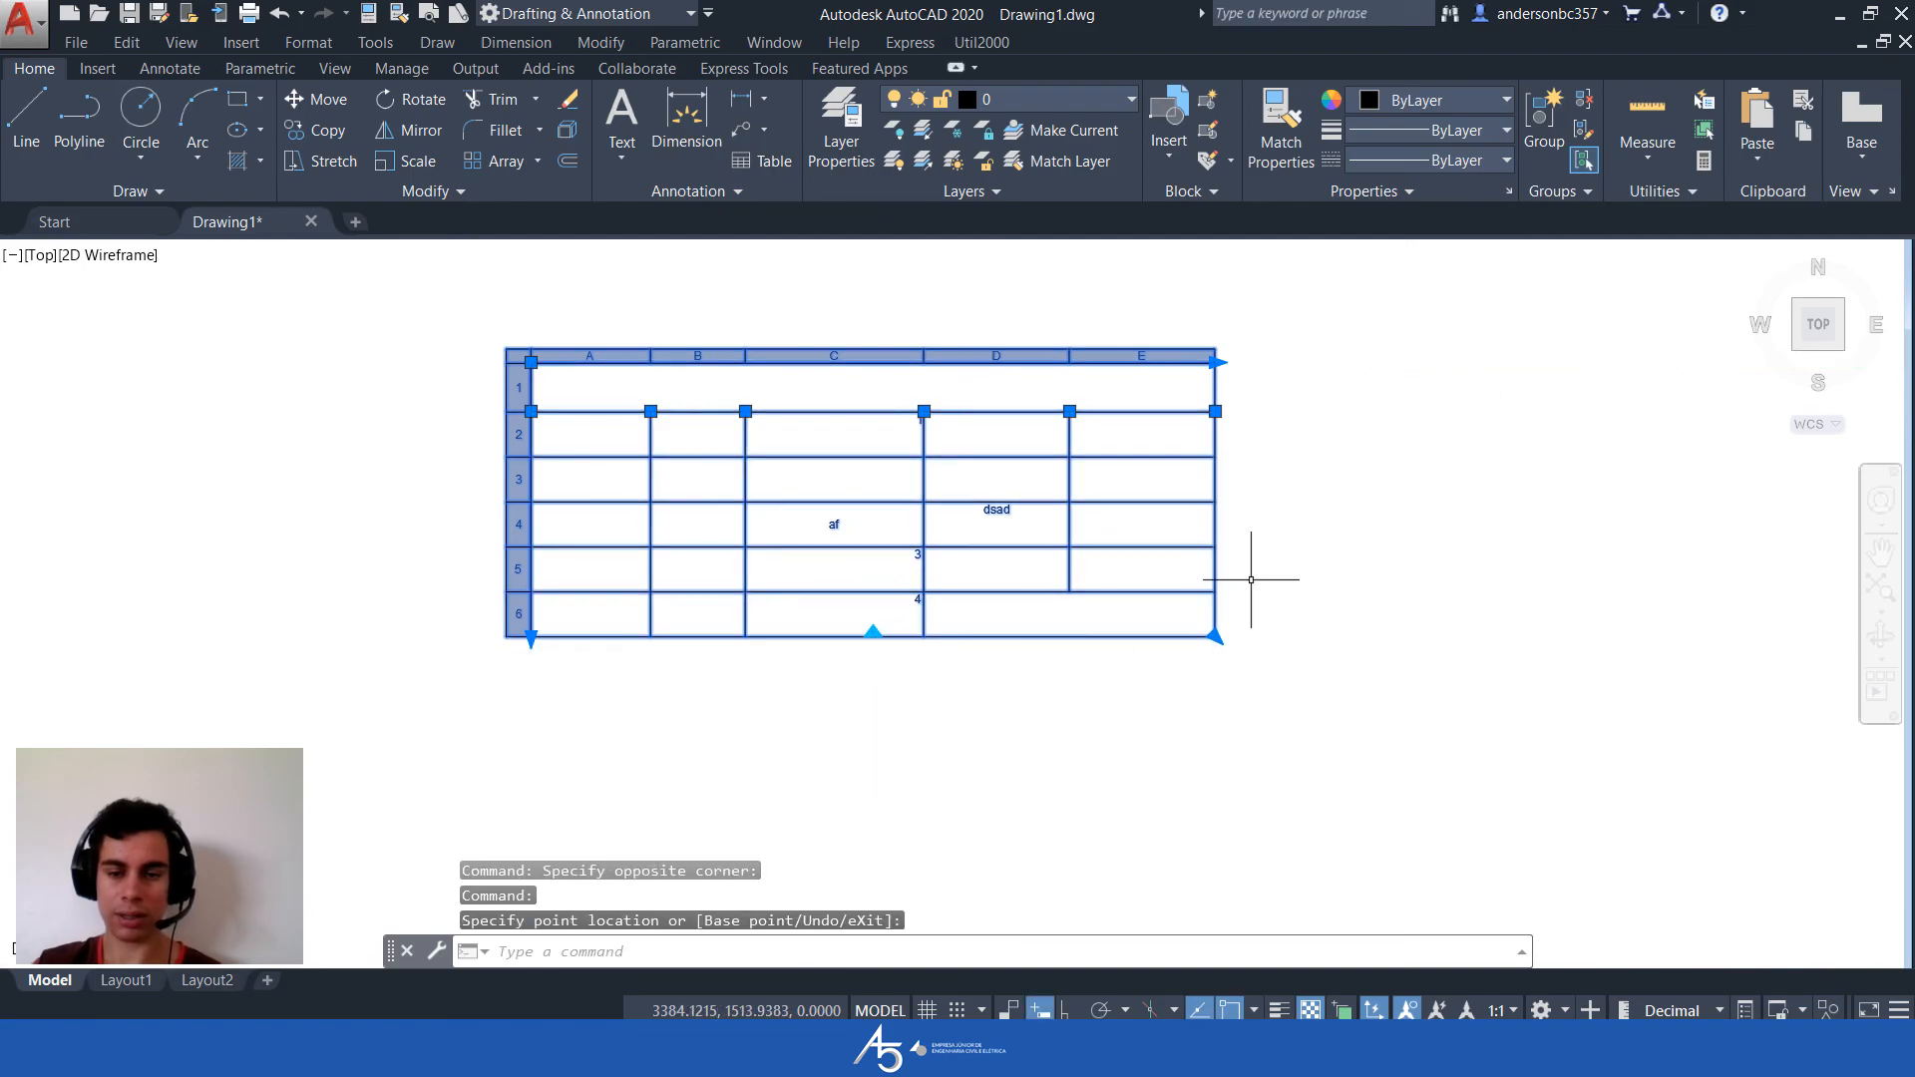
key("Escape")
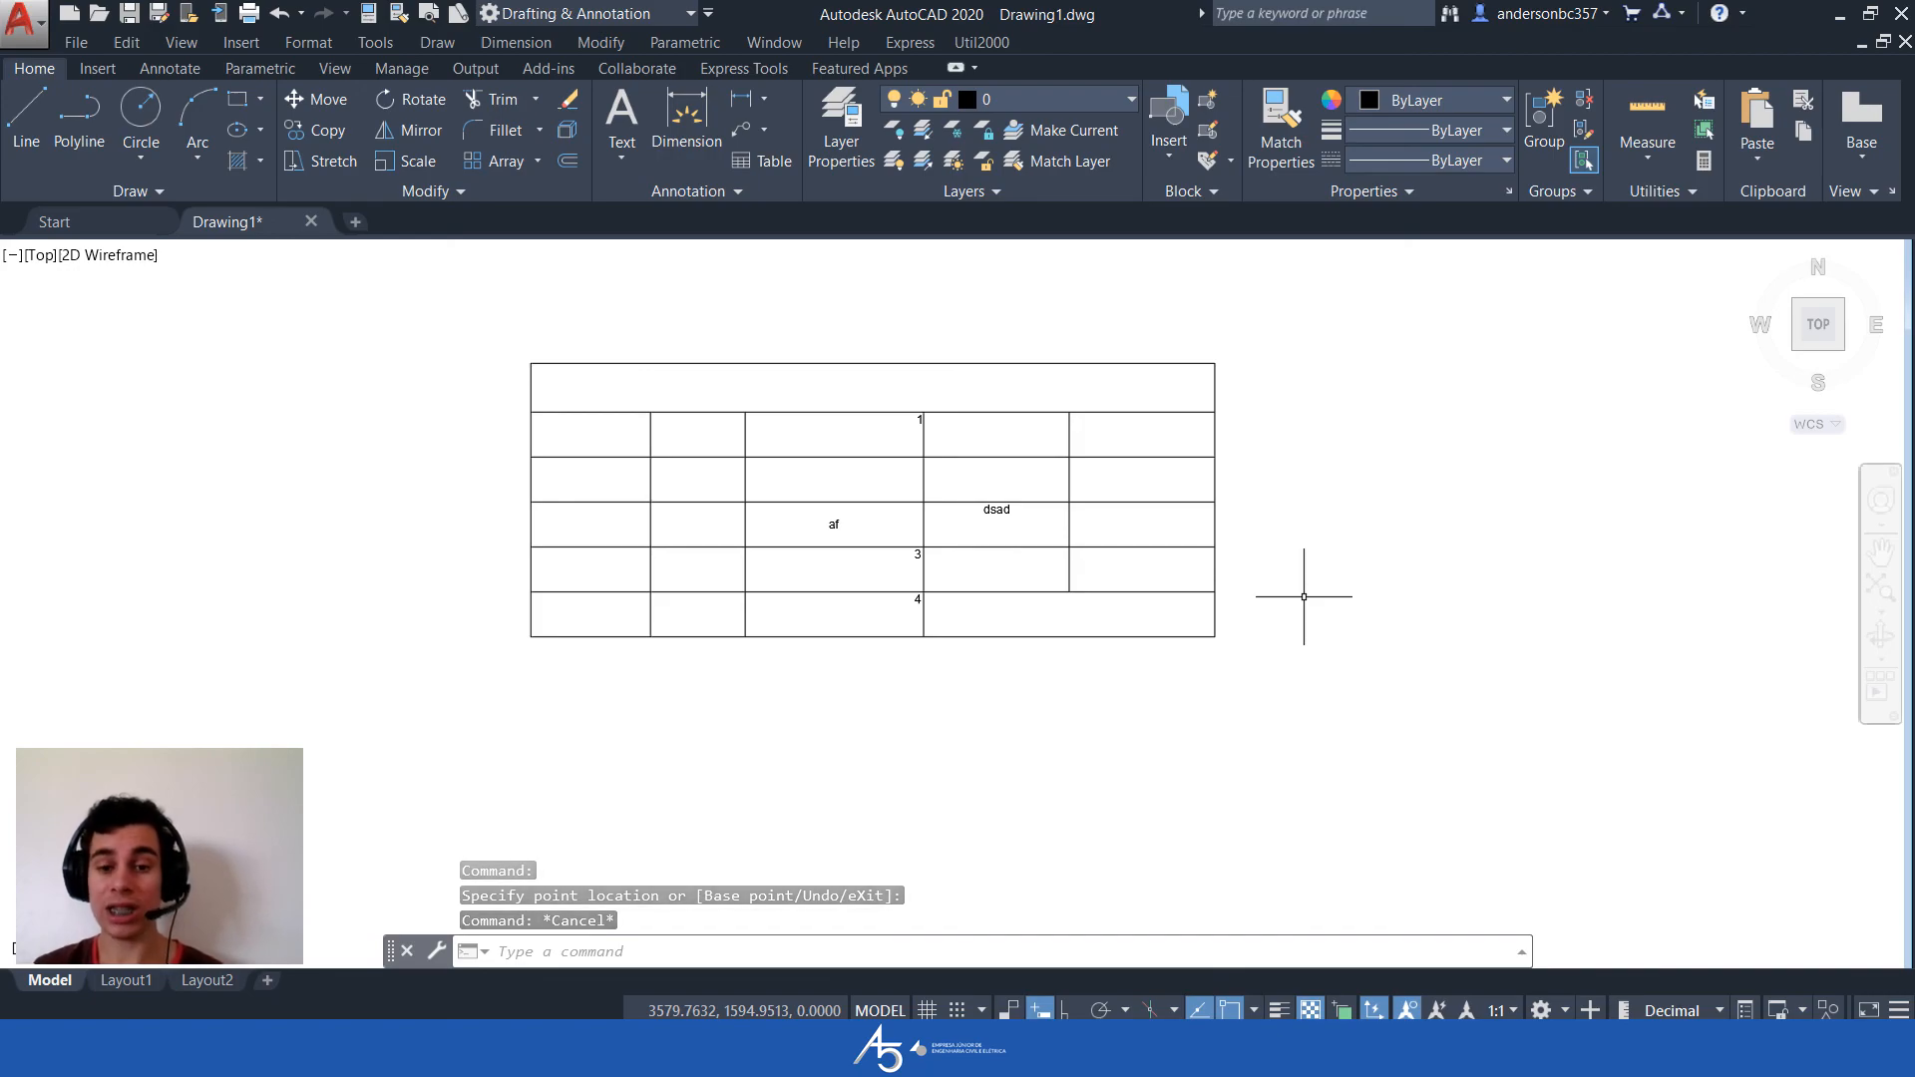
Create a new table style named tabelas, starting from the Standard style
type("TS")
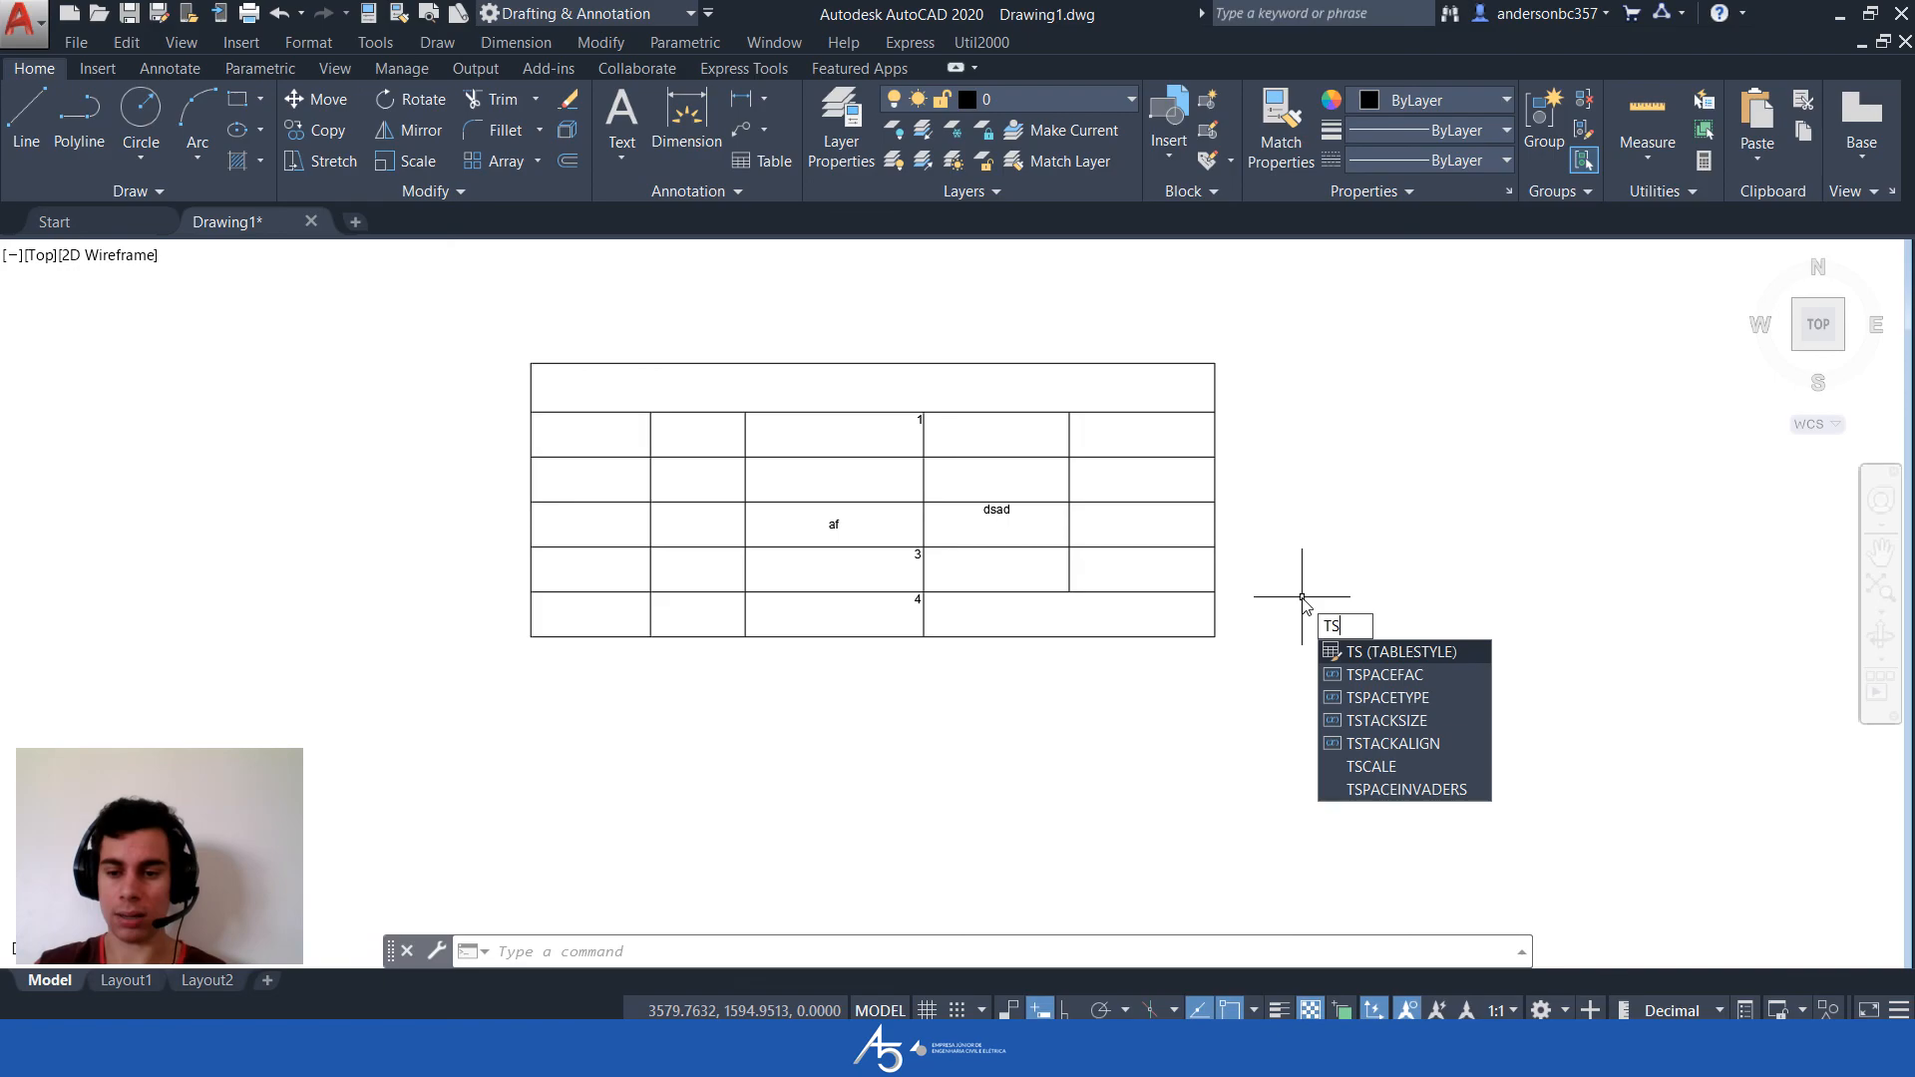
left_click(1375, 654)
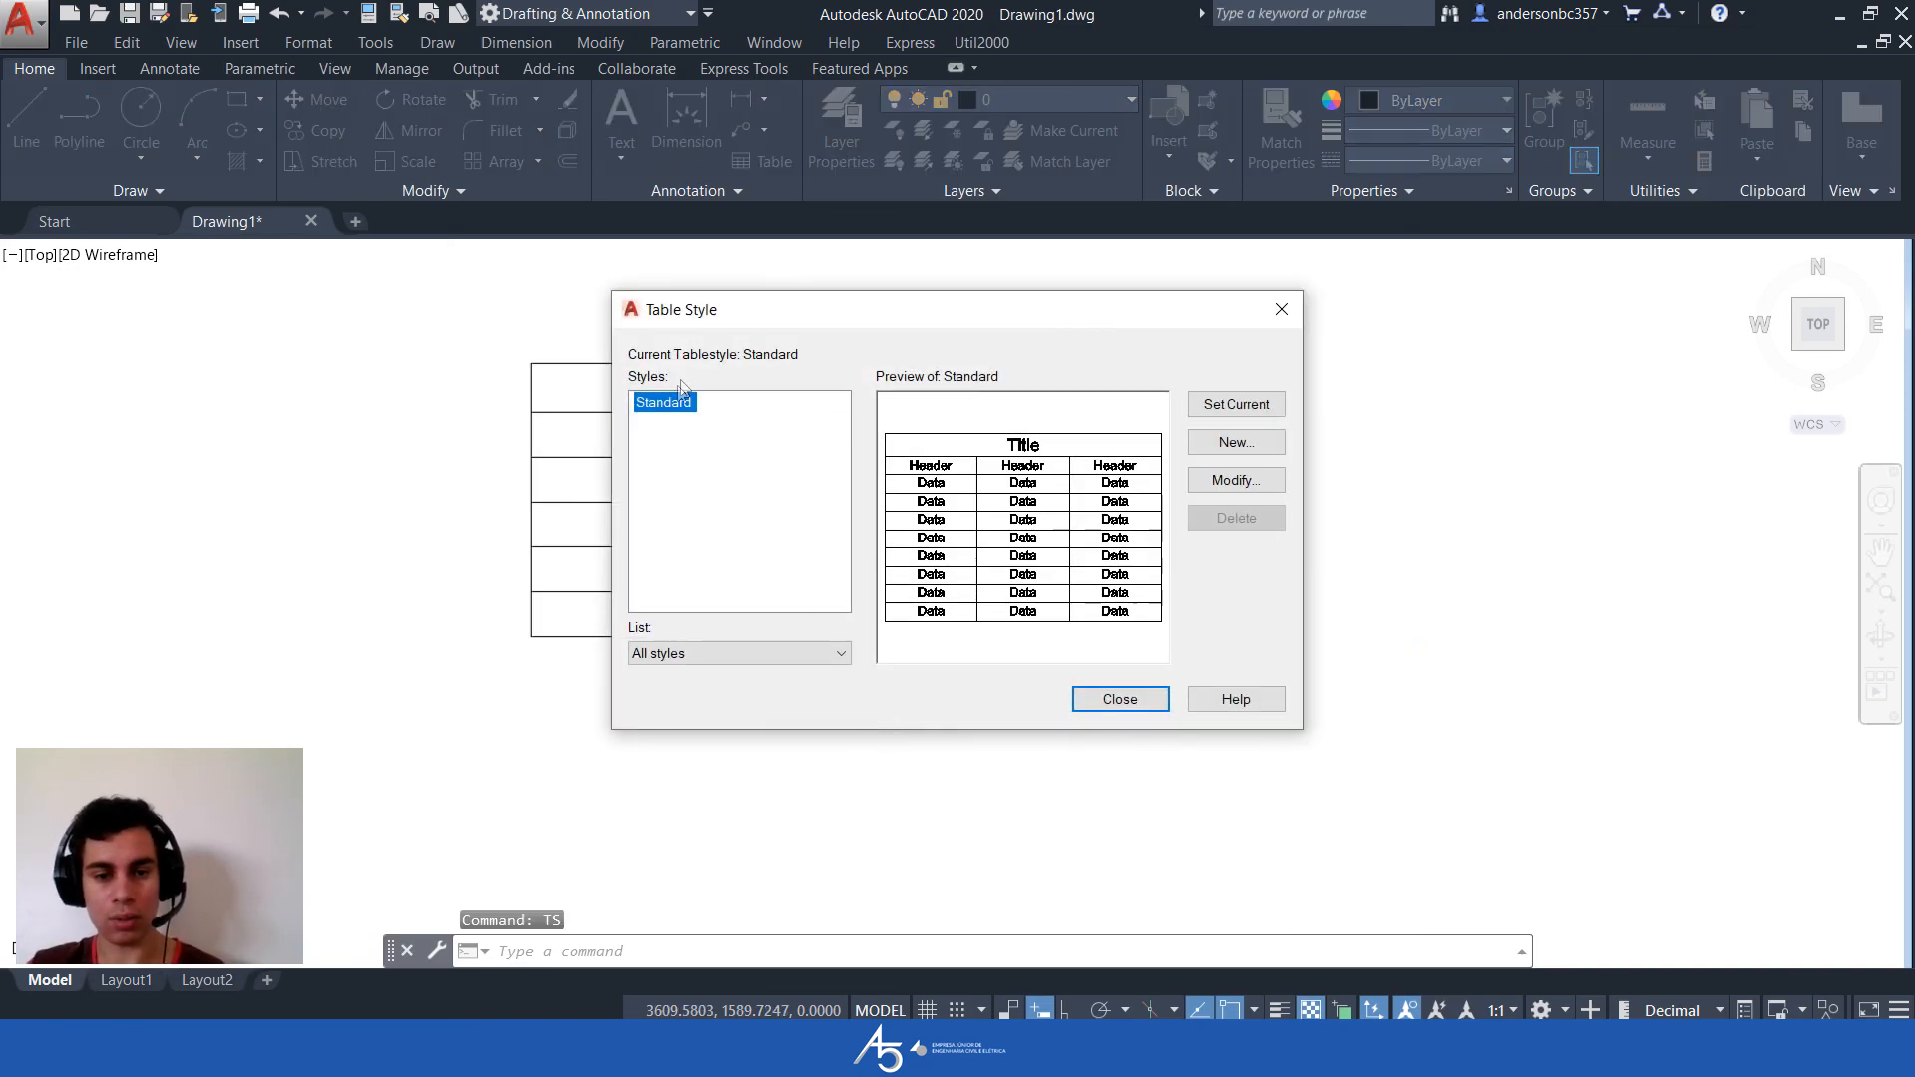
left_click(1233, 441)
type("tabelas")
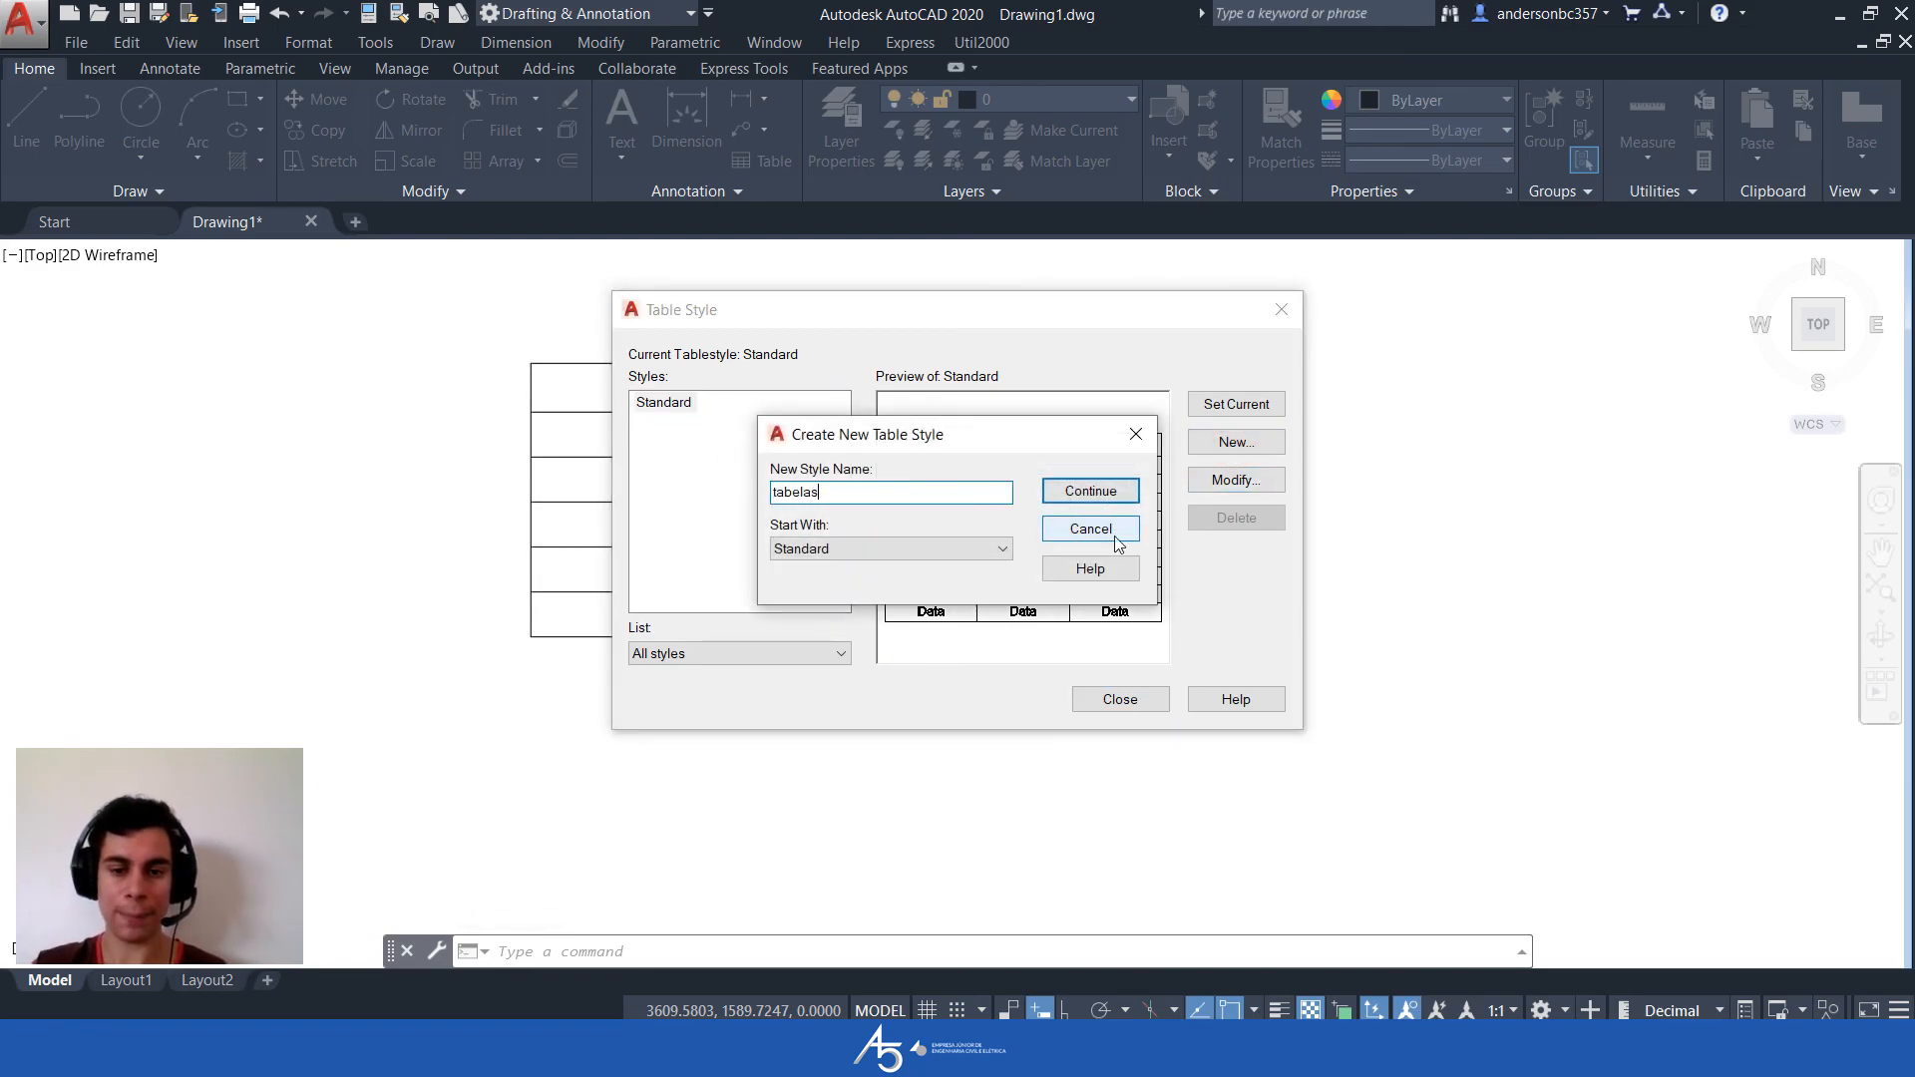
left_click(813, 548)
left_click(813, 559)
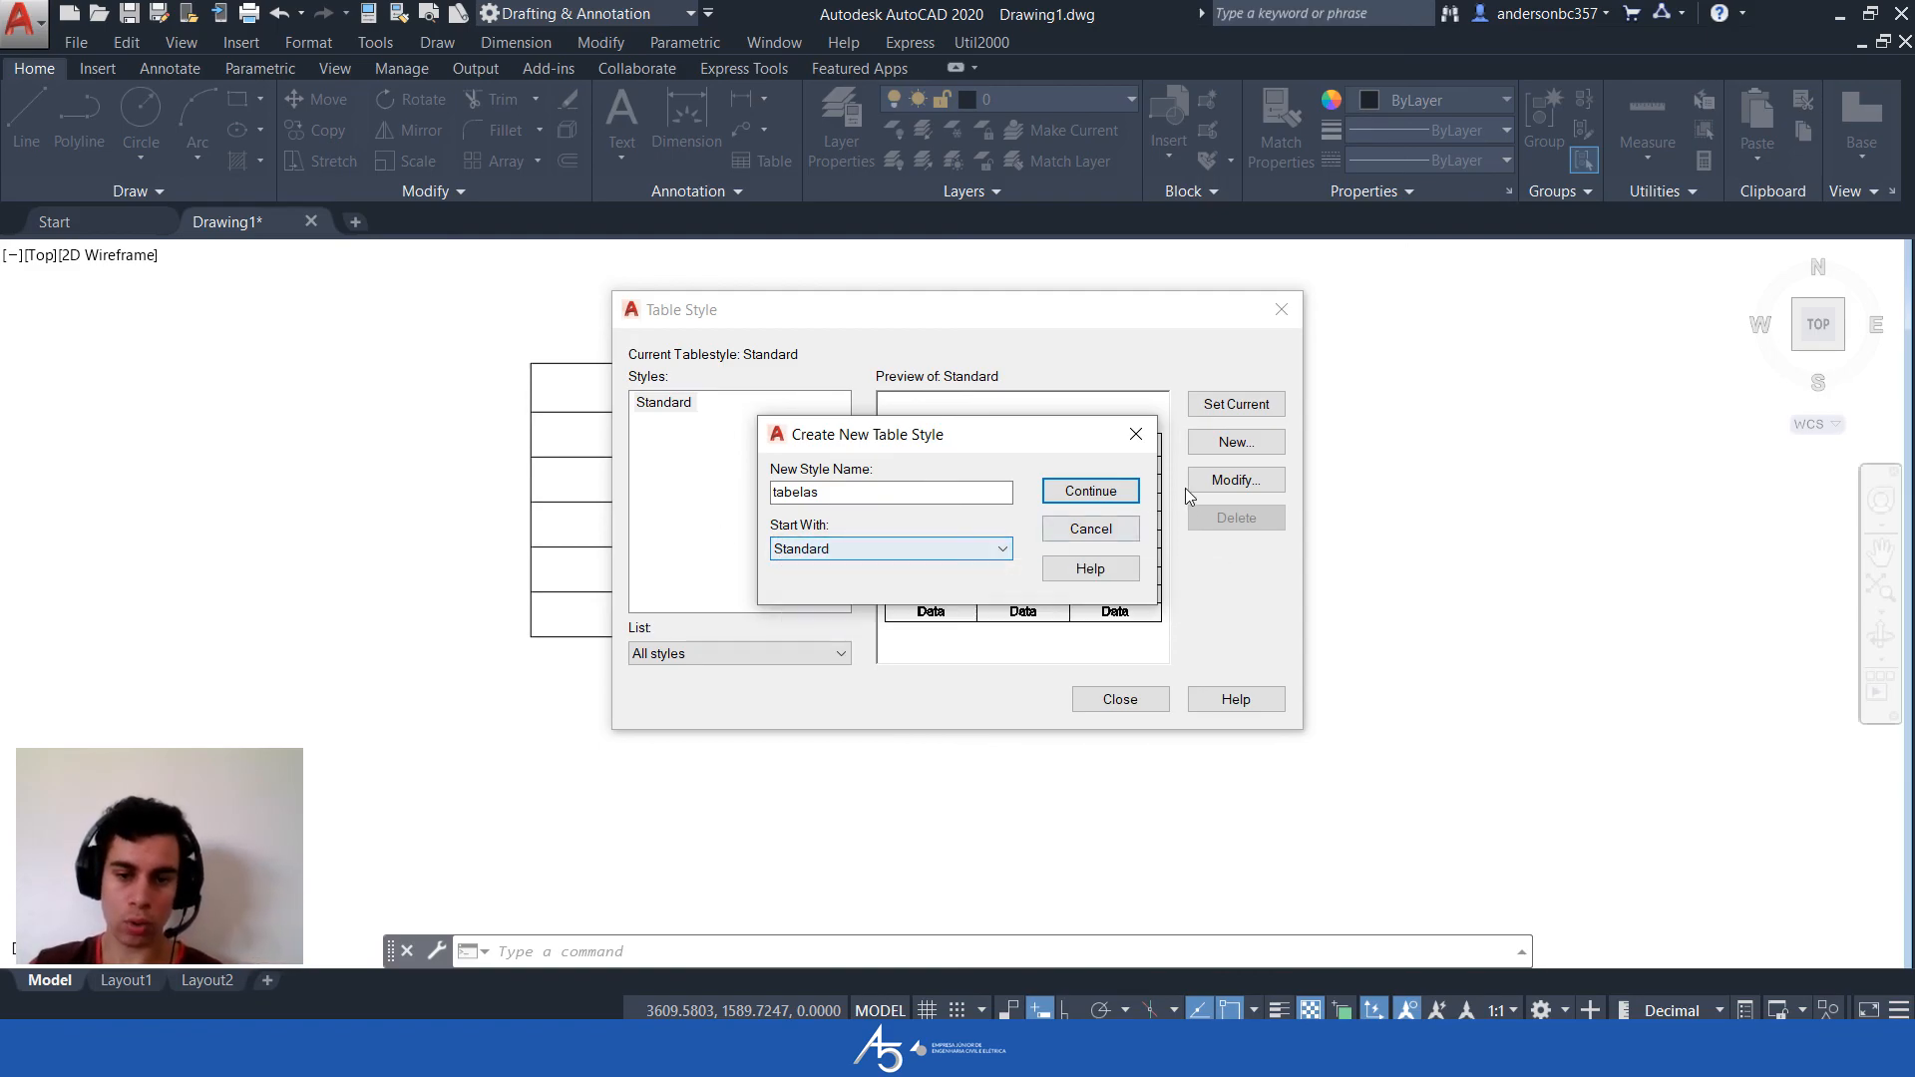
left_click(1069, 499)
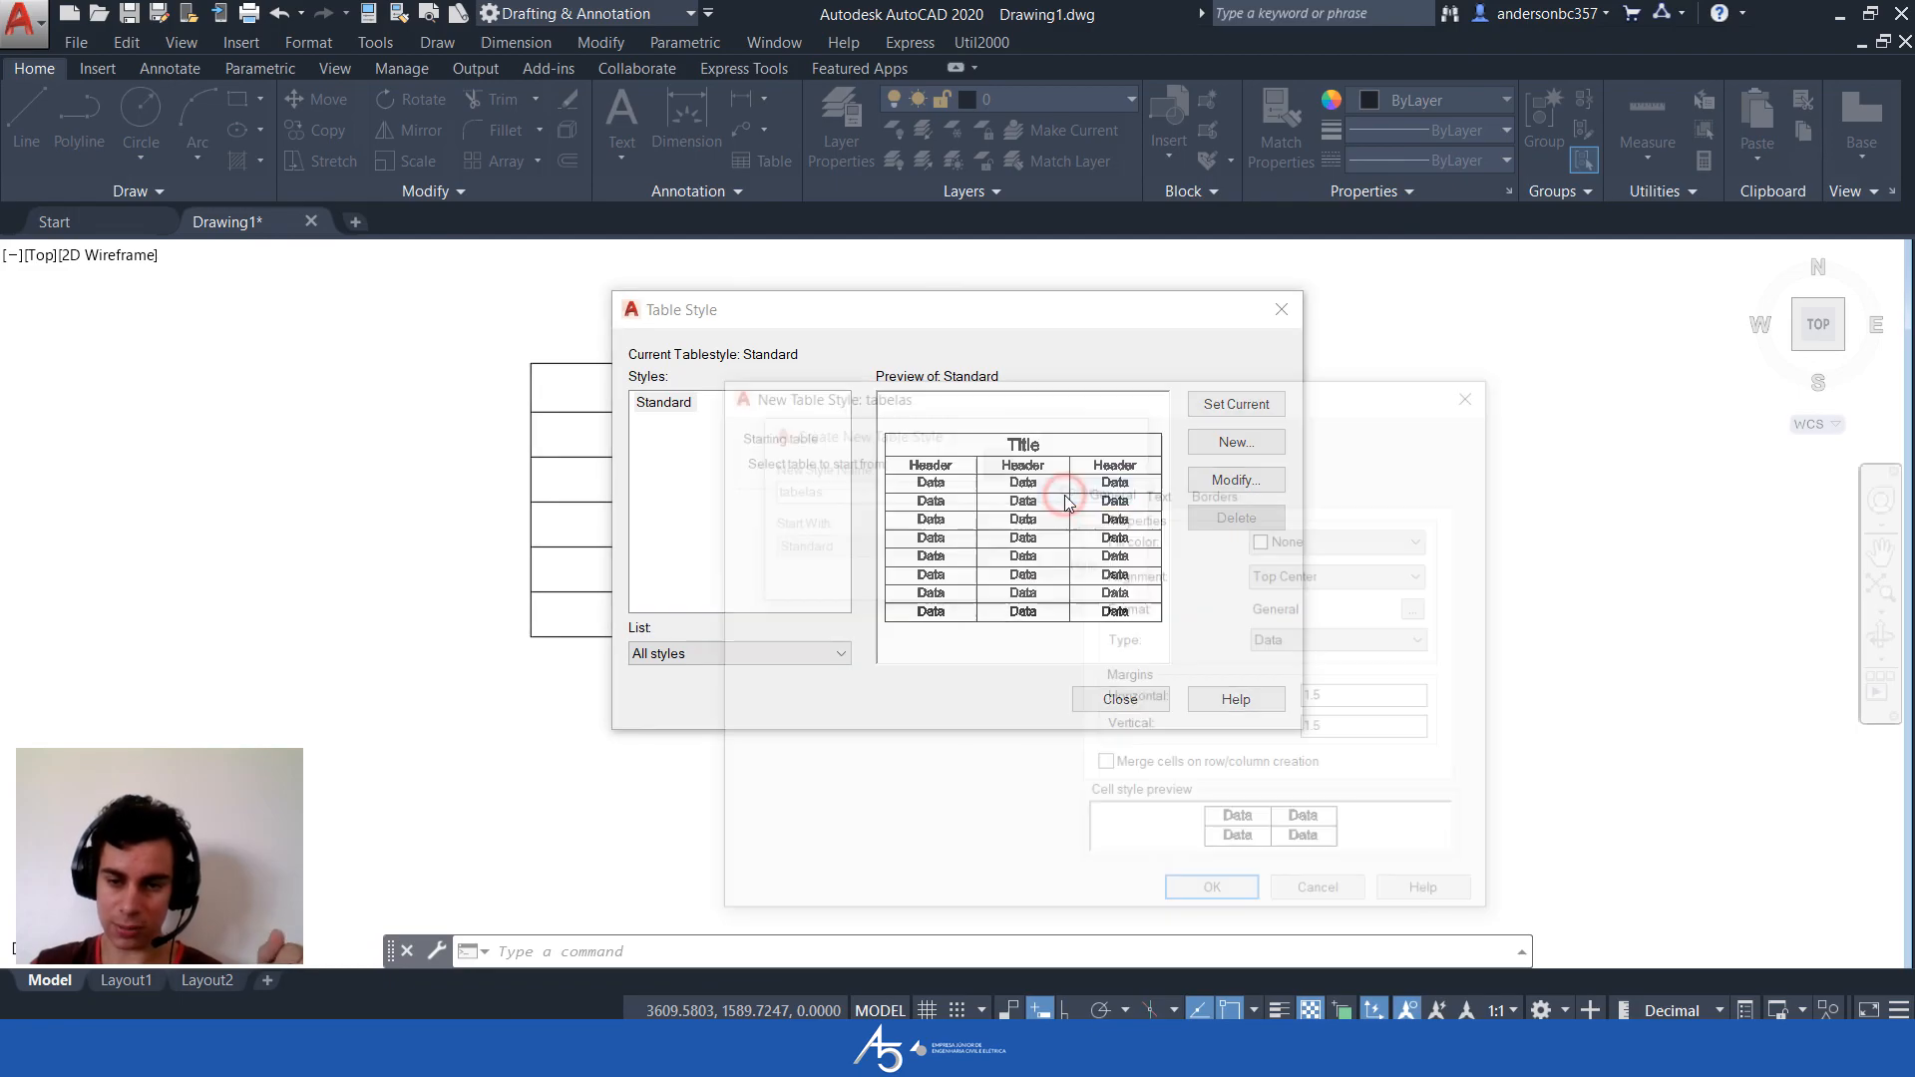
left_click_drag(1053, 303, 1071, 300)
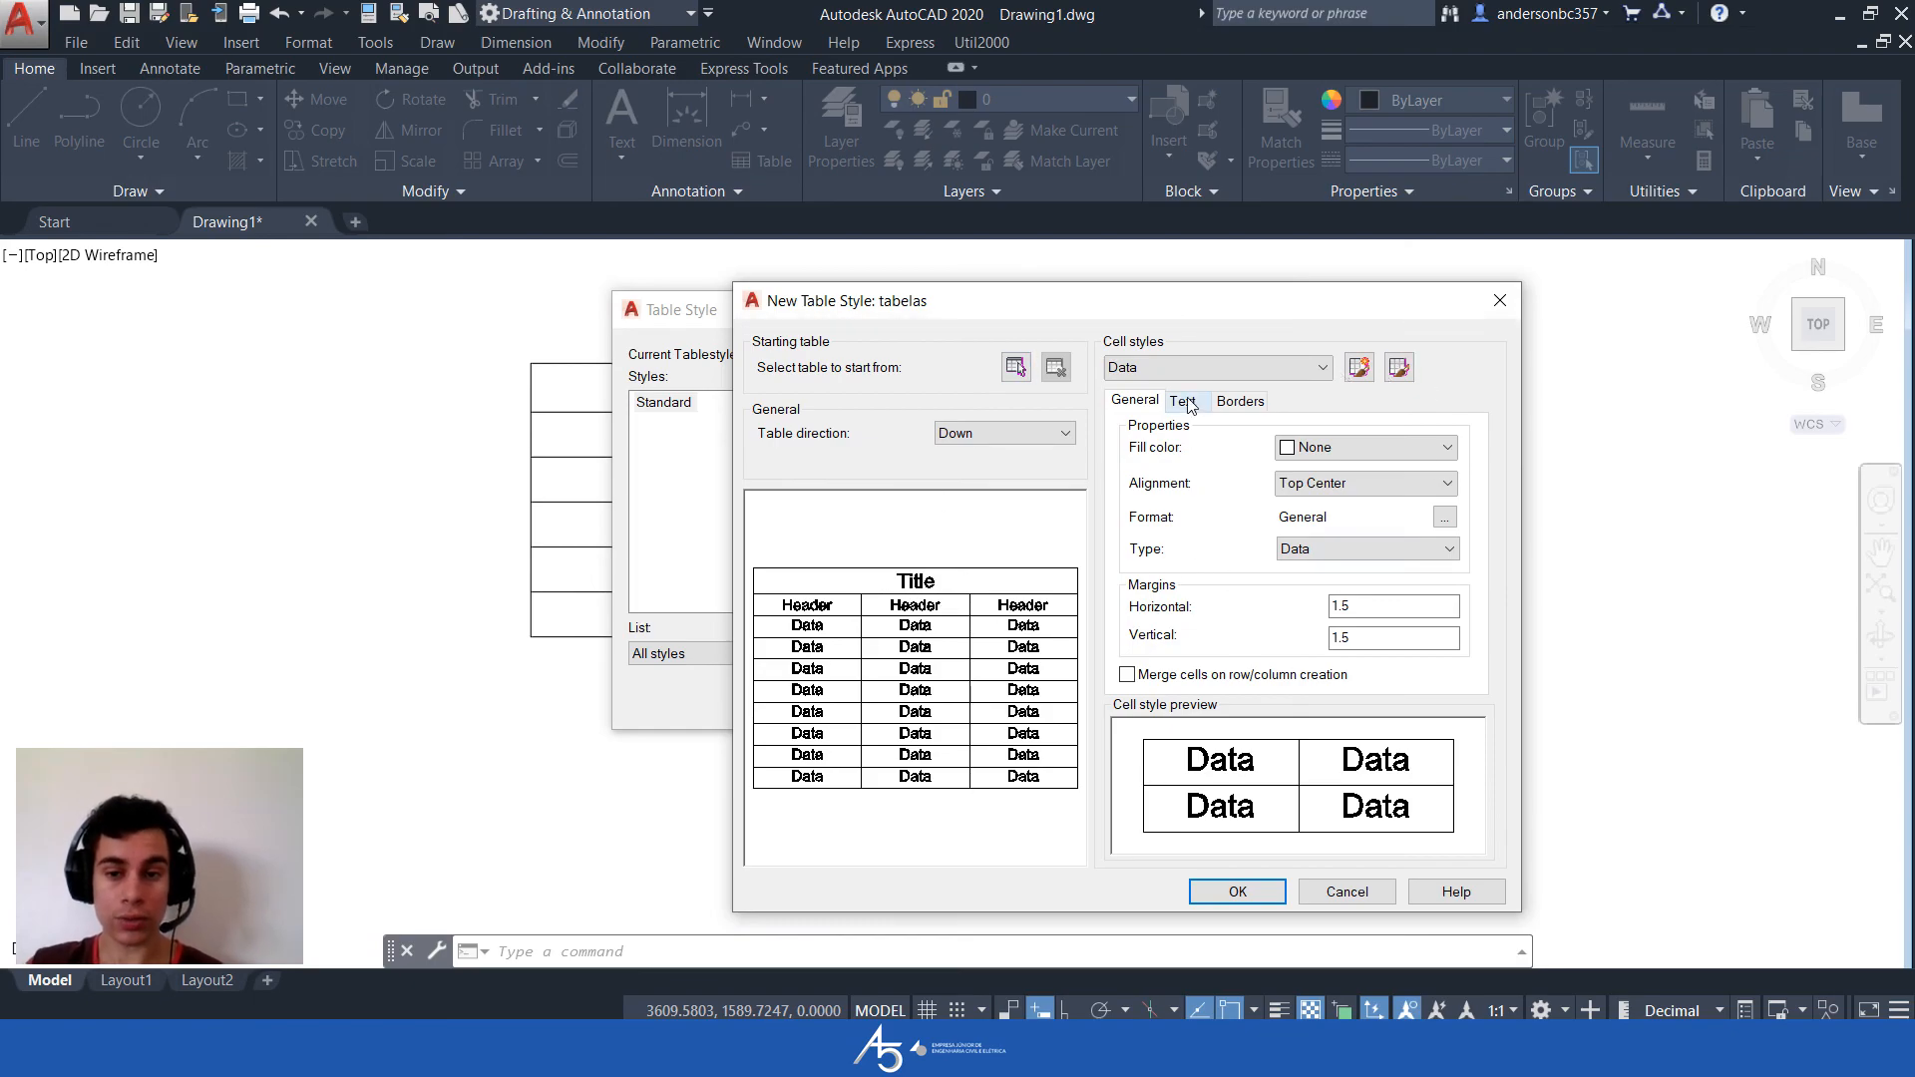
Set the fill color of the Data cell style to Green
left_click(1167, 372)
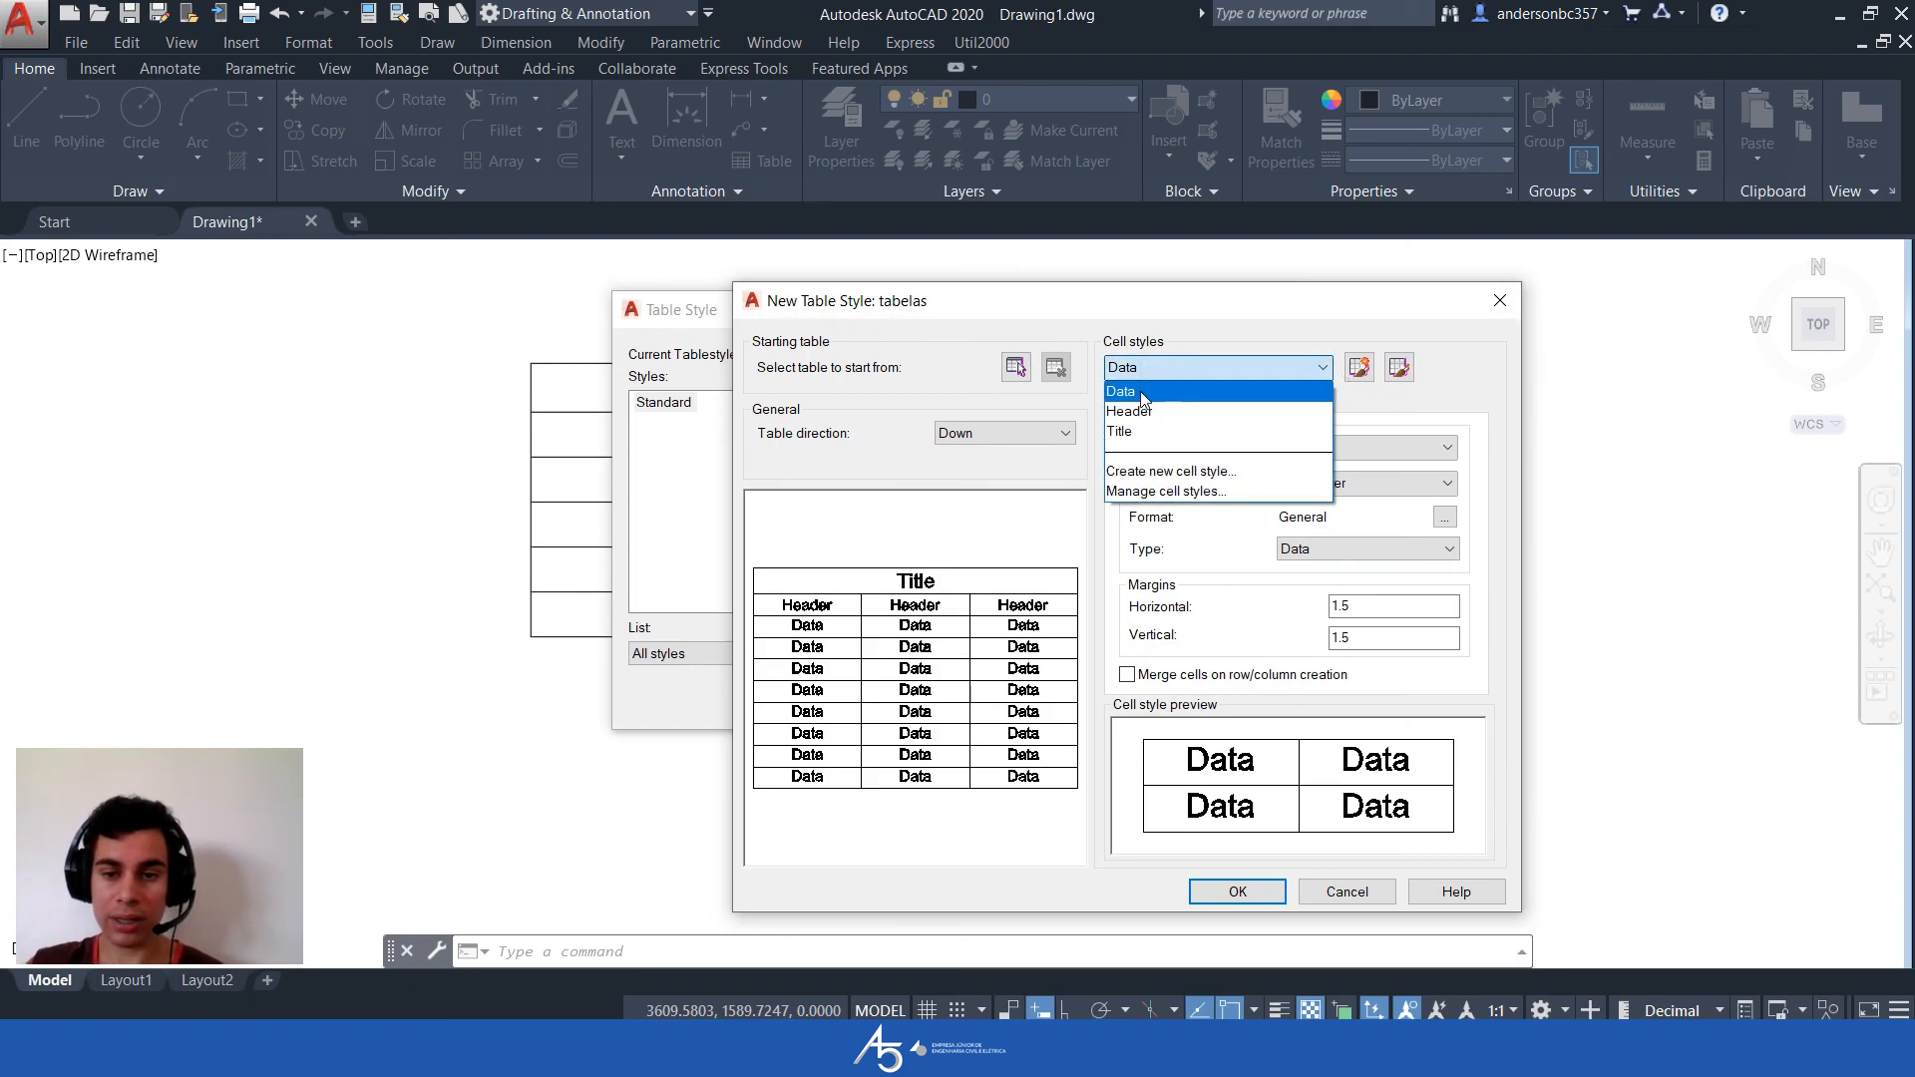
left_click(1142, 388)
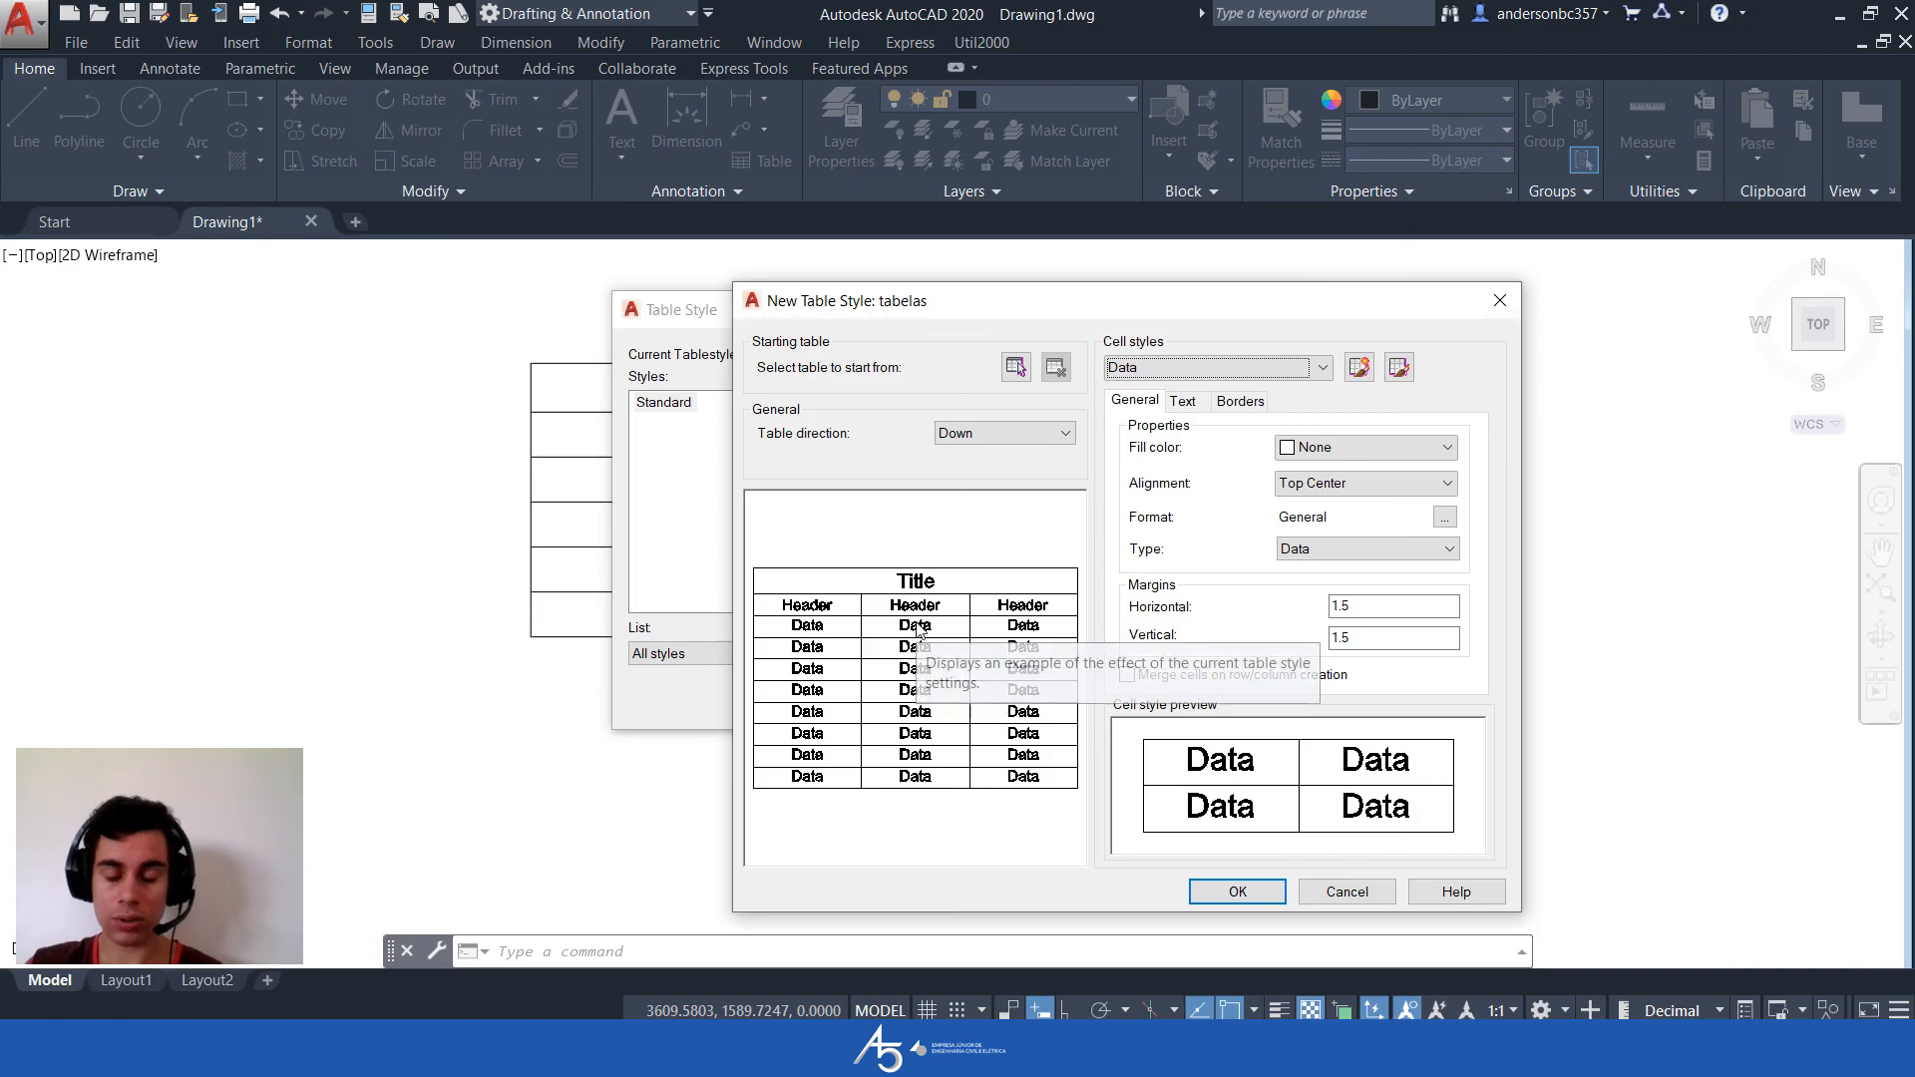
left_click(1339, 449)
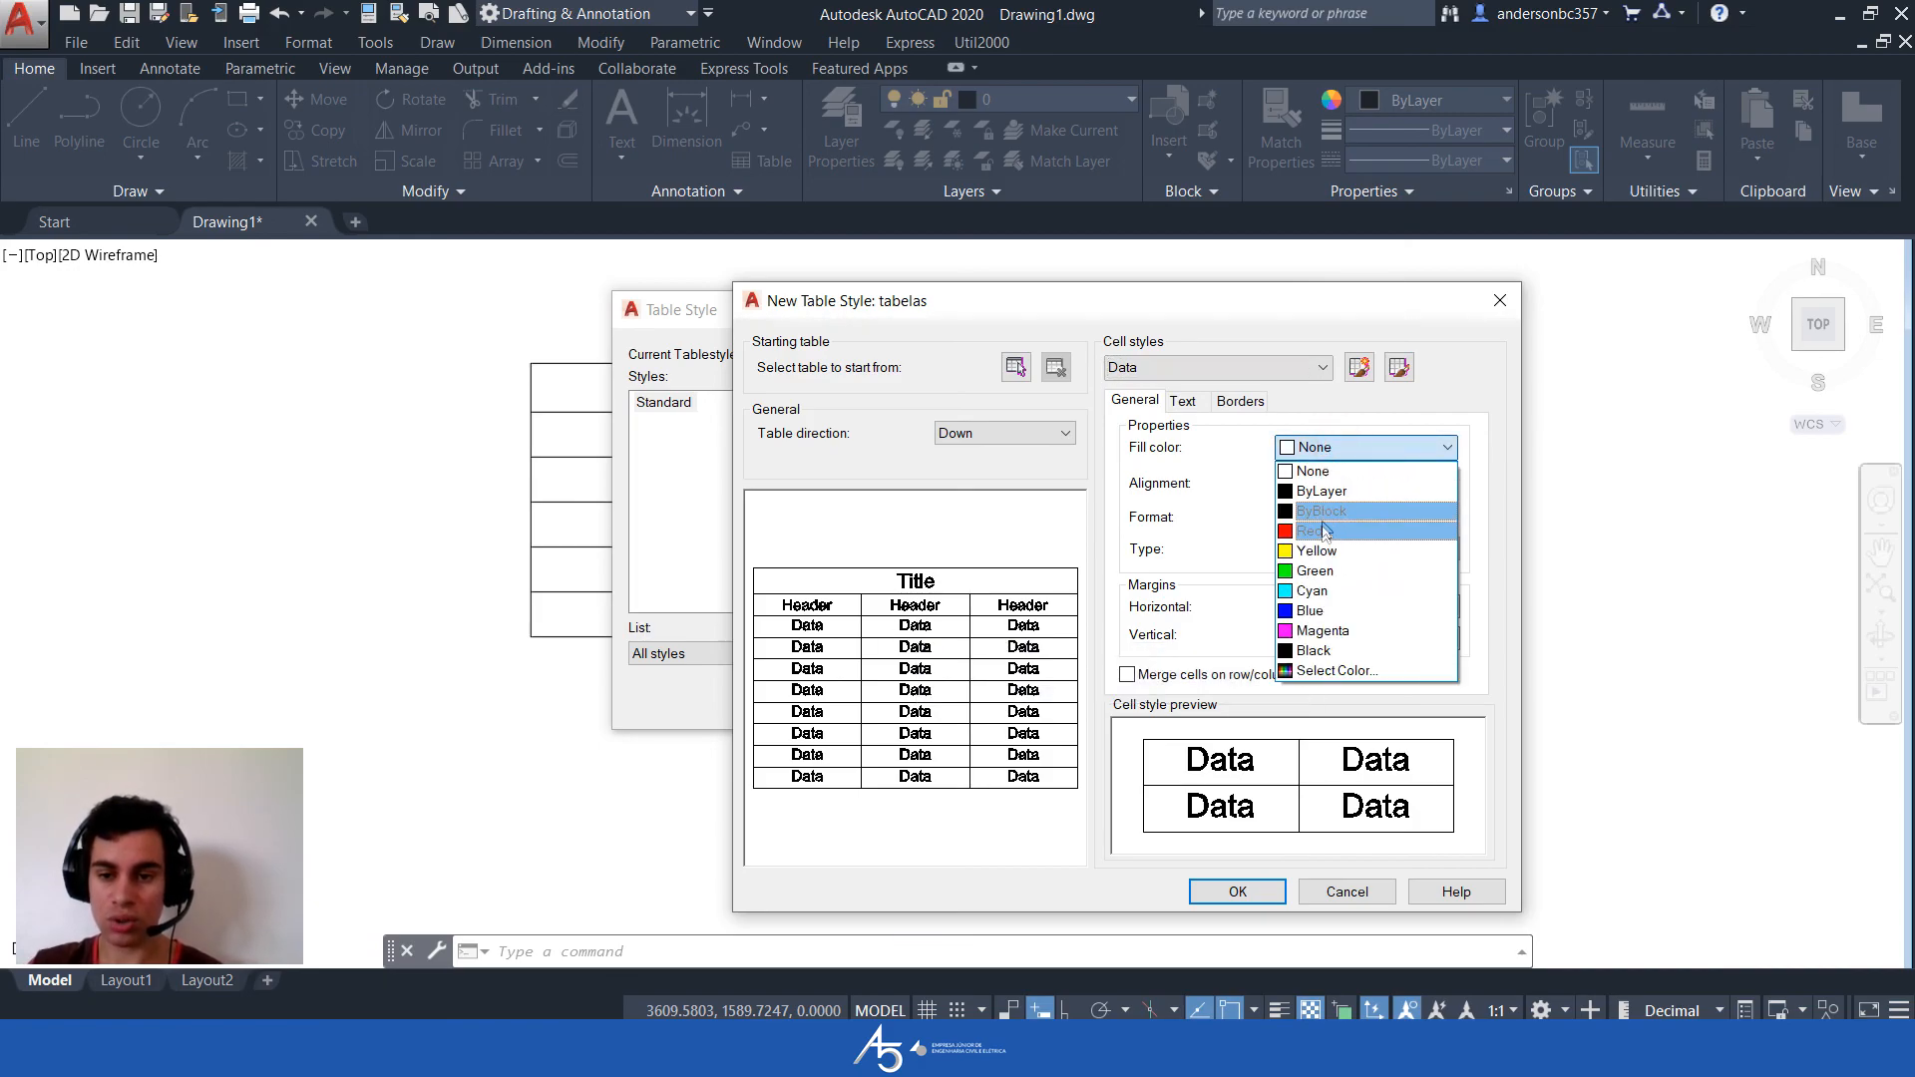
left_click(1319, 565)
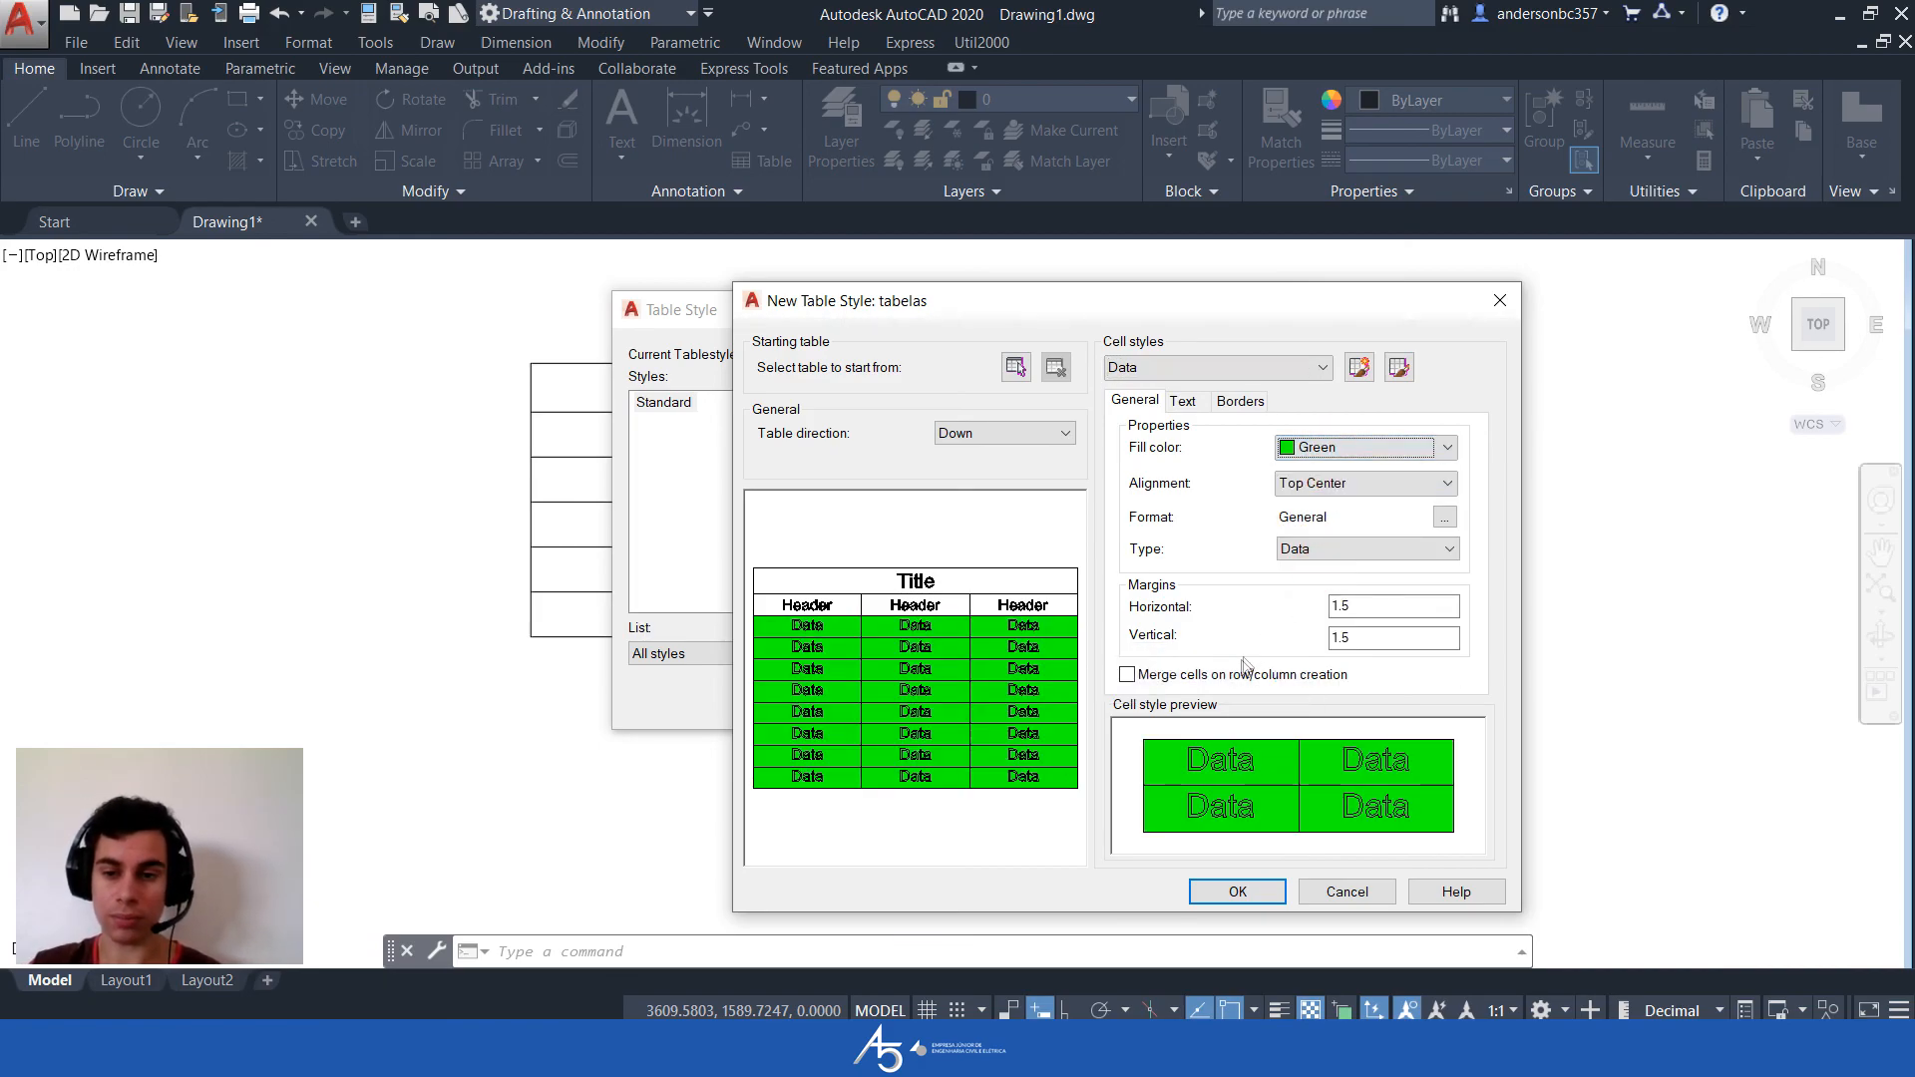
Set the Data cell style's alignment to Middle Center and its horizontal margin to 2
left_click(1319, 487)
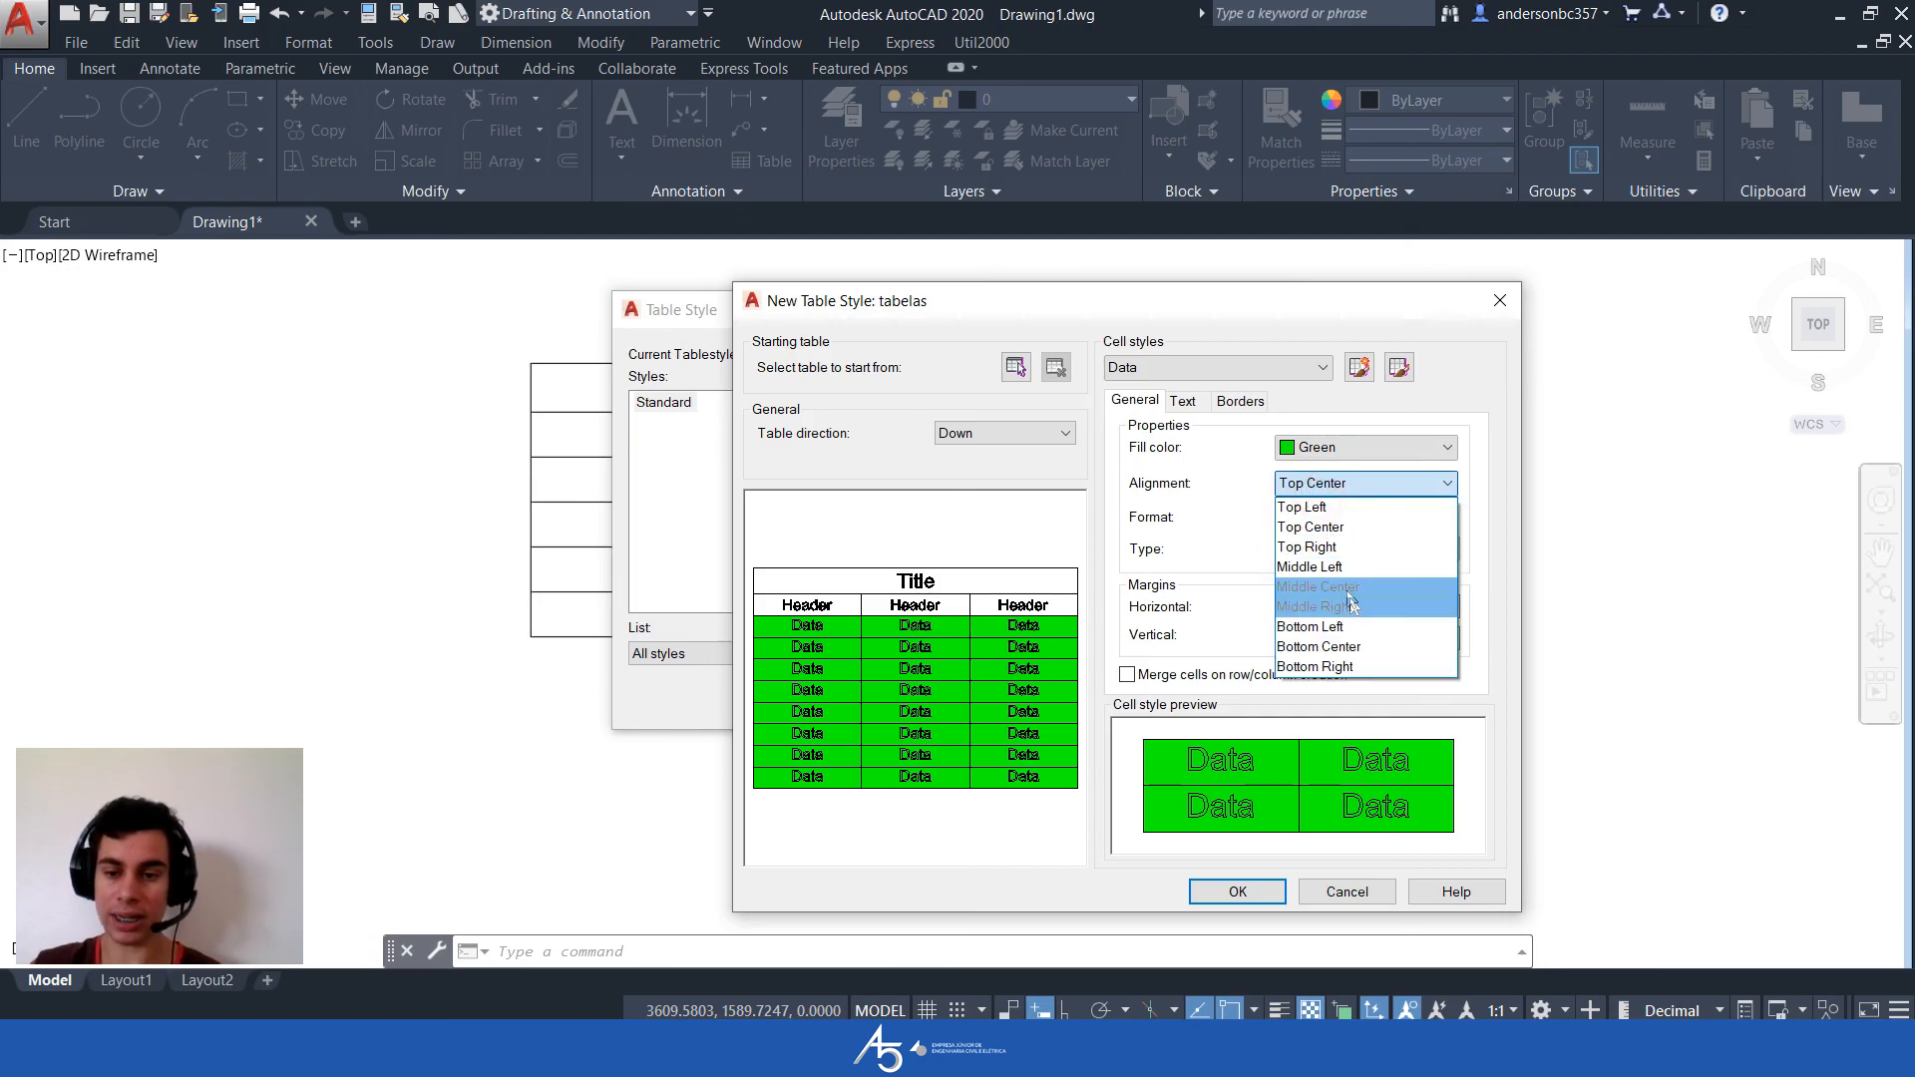
left_click(1345, 586)
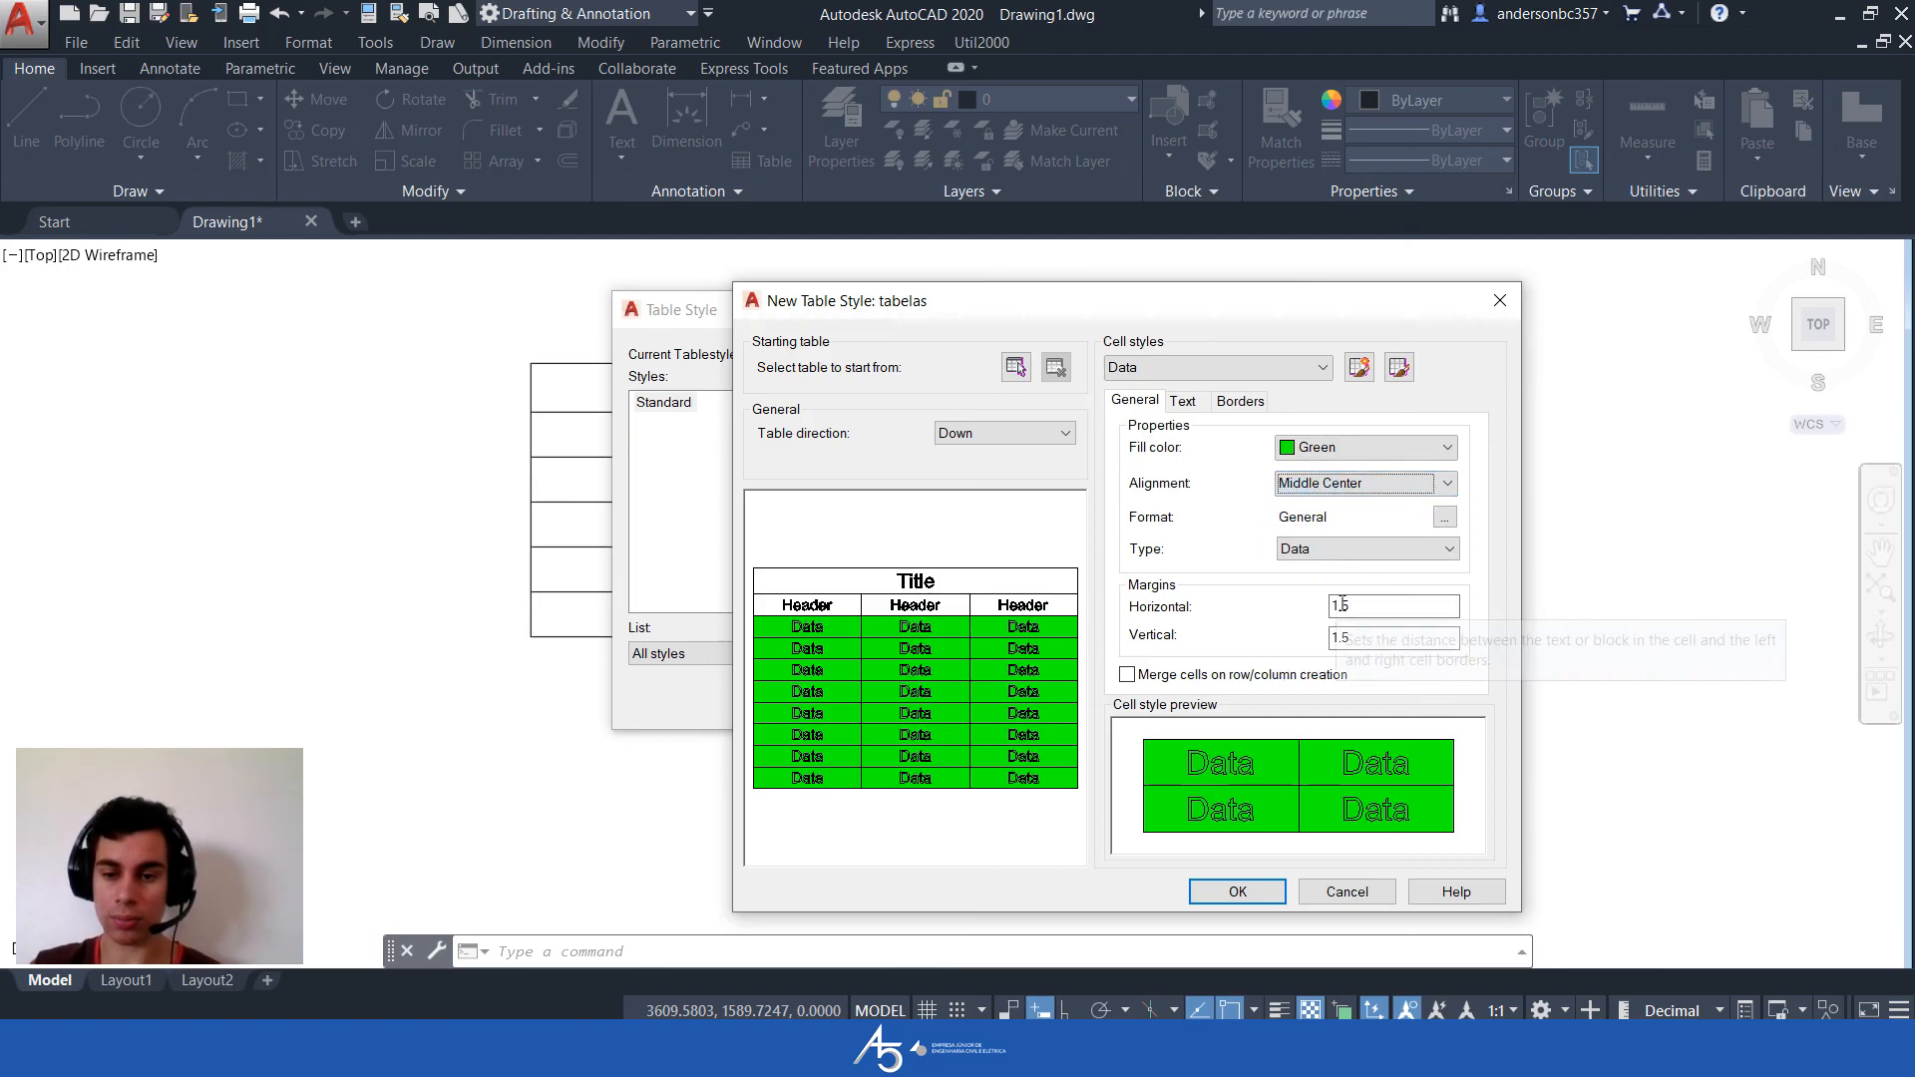
double_click(1394, 607)
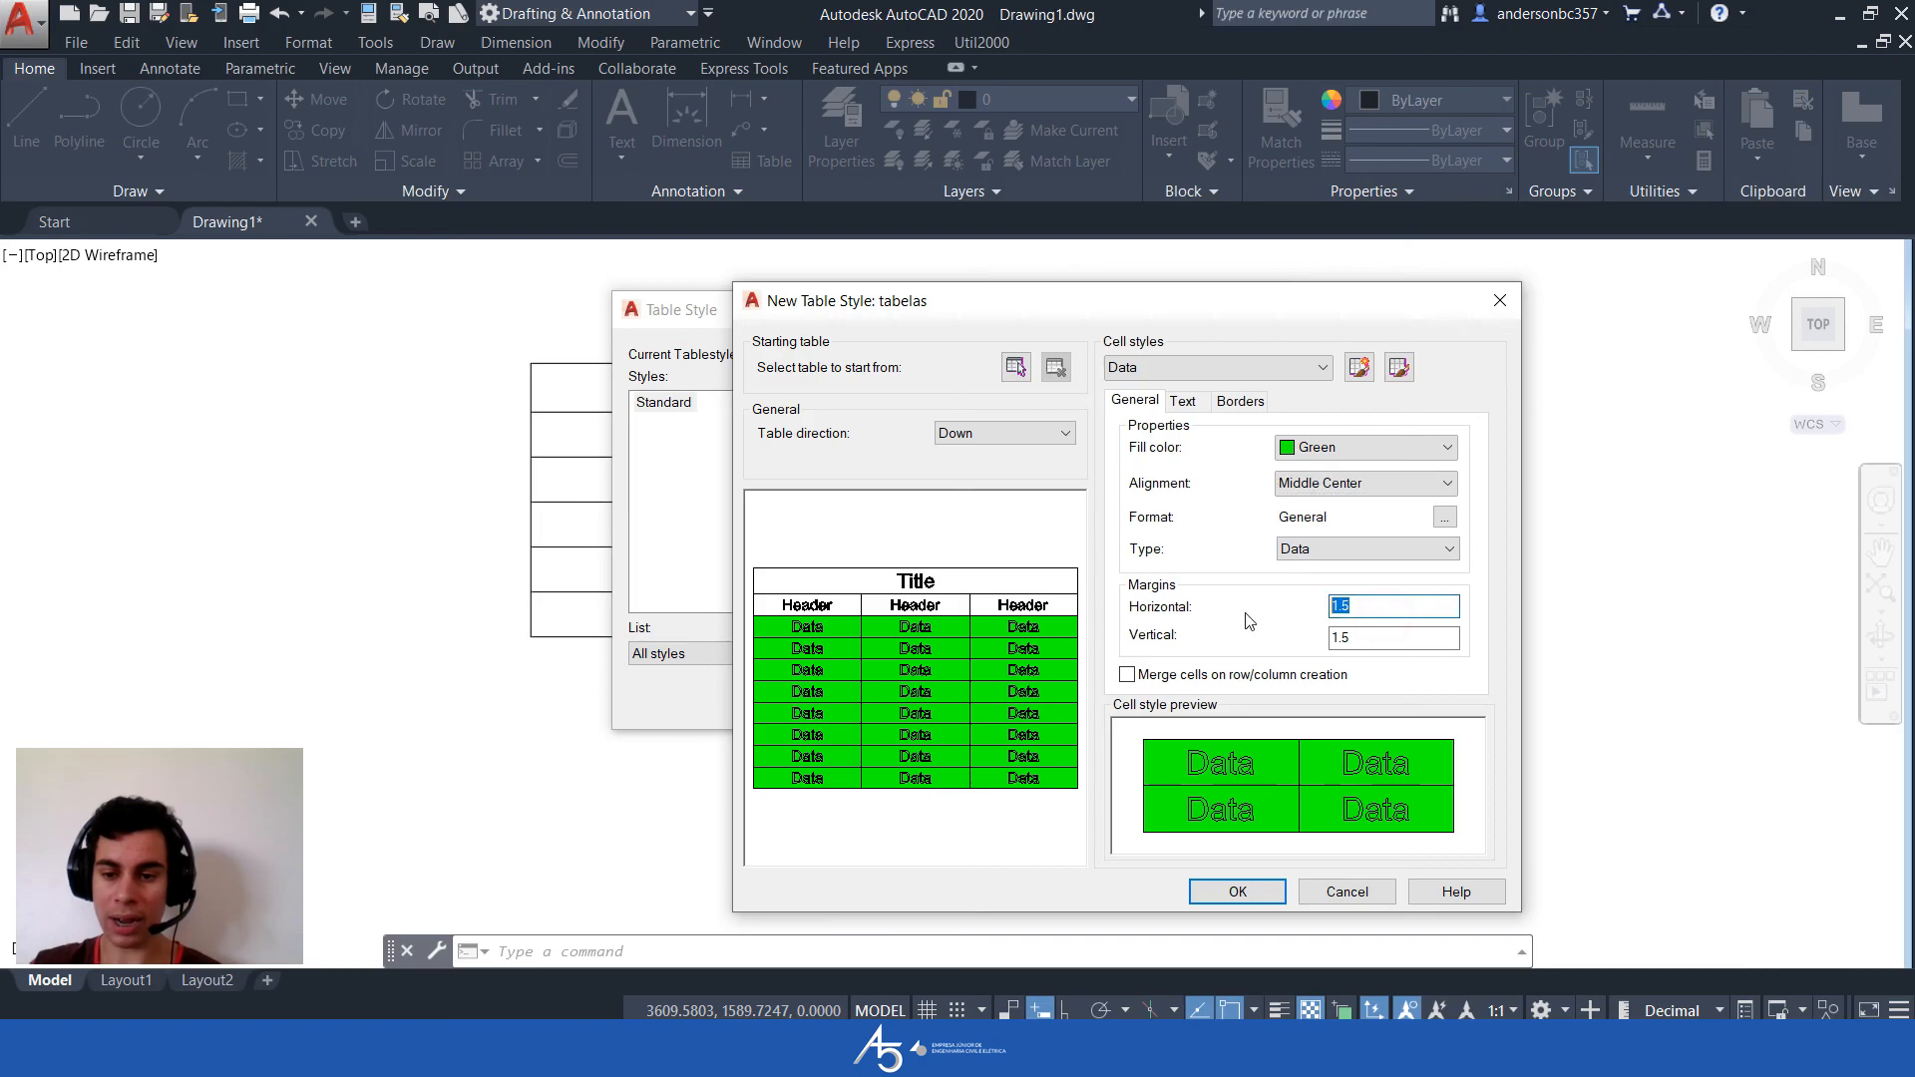
double_click(1374, 640)
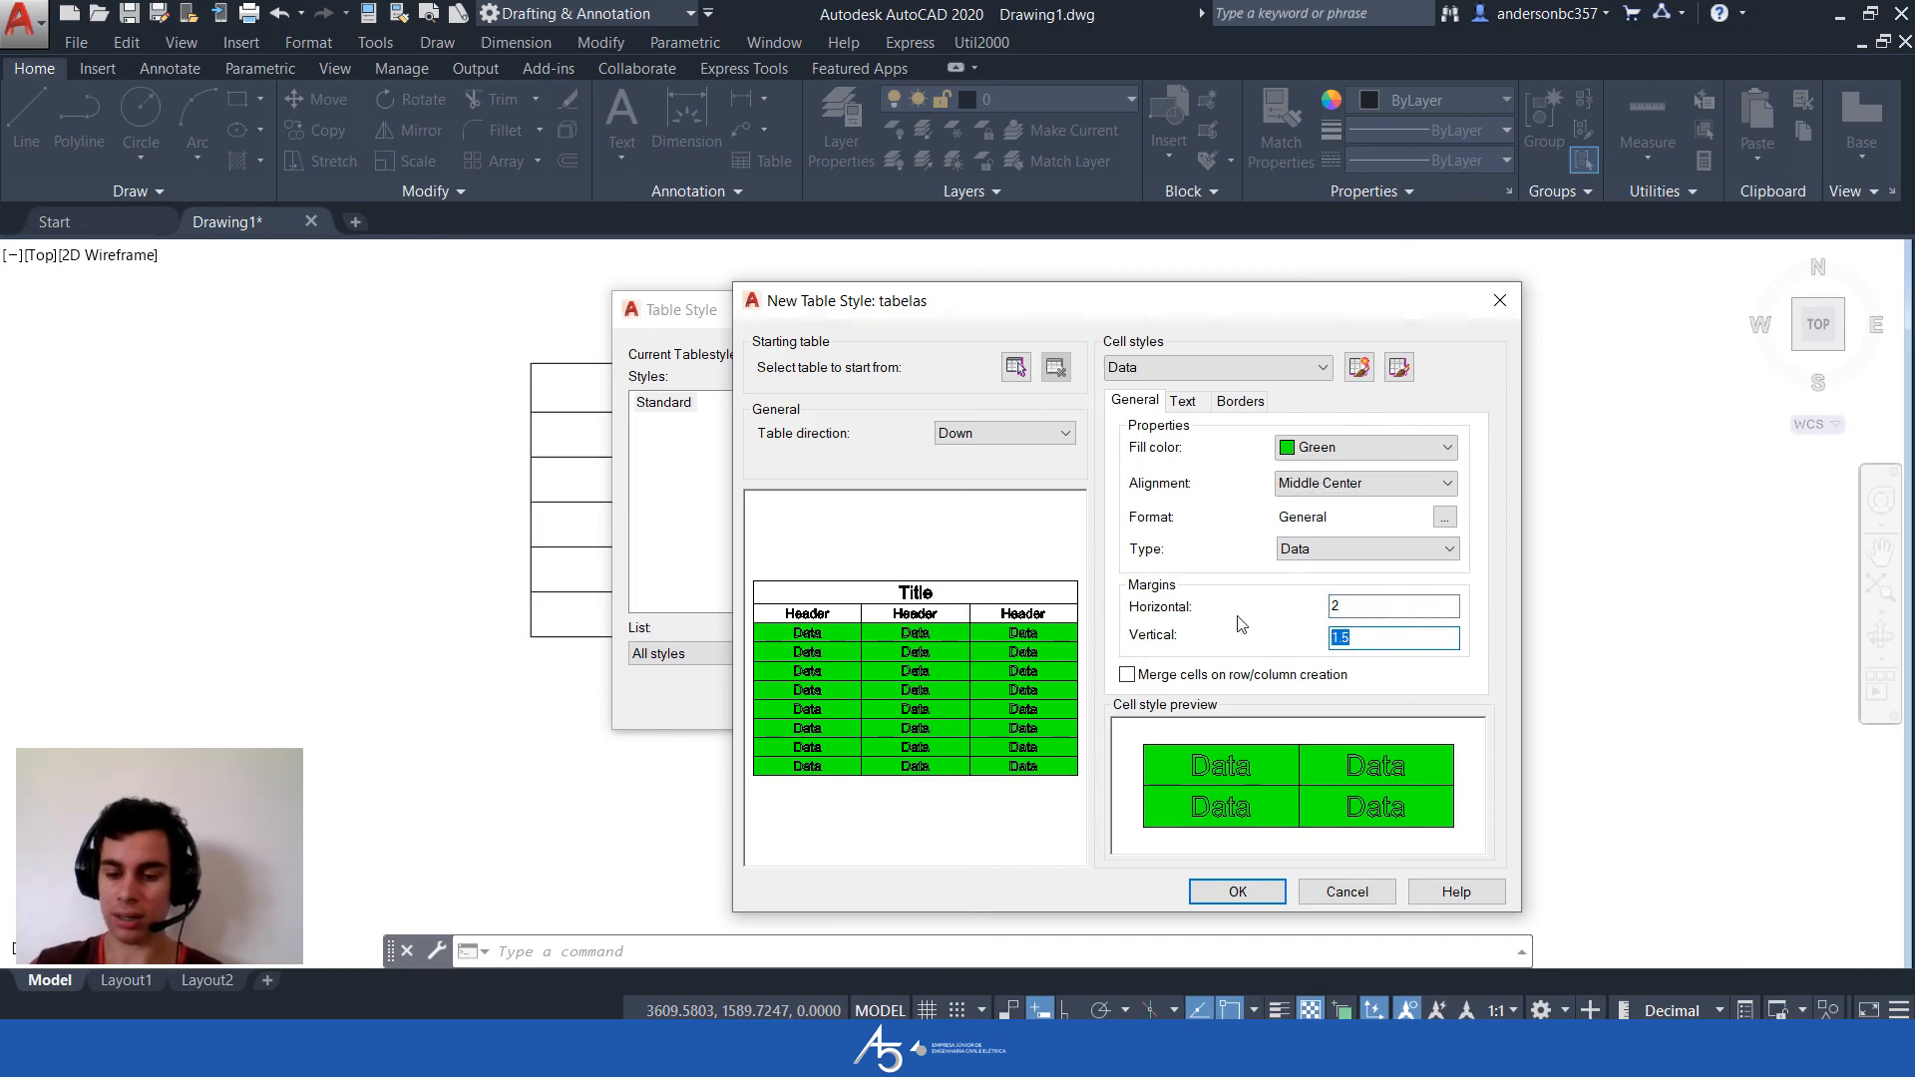
Set the Data cell style's text height to 3, using the Standard text style and ByBlock text color
left_click(1182, 400)
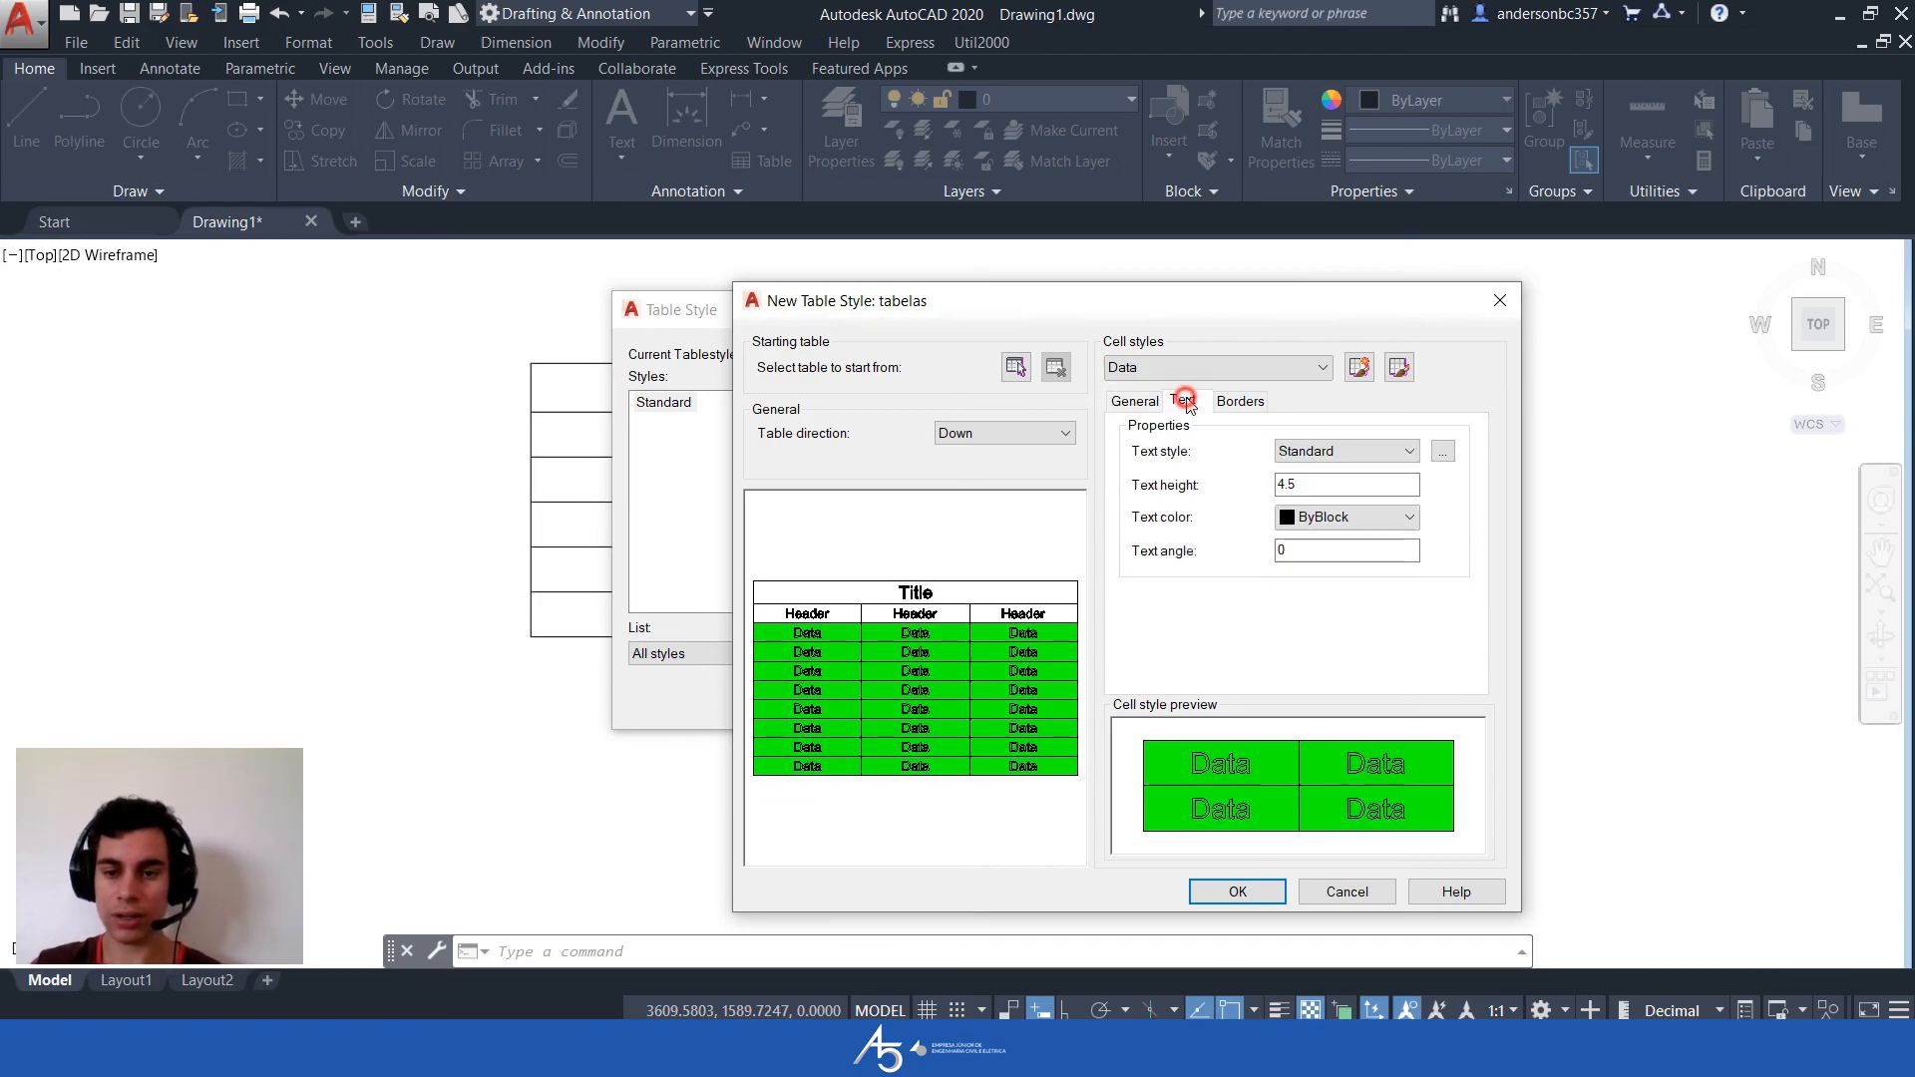
double_click(1300, 483)
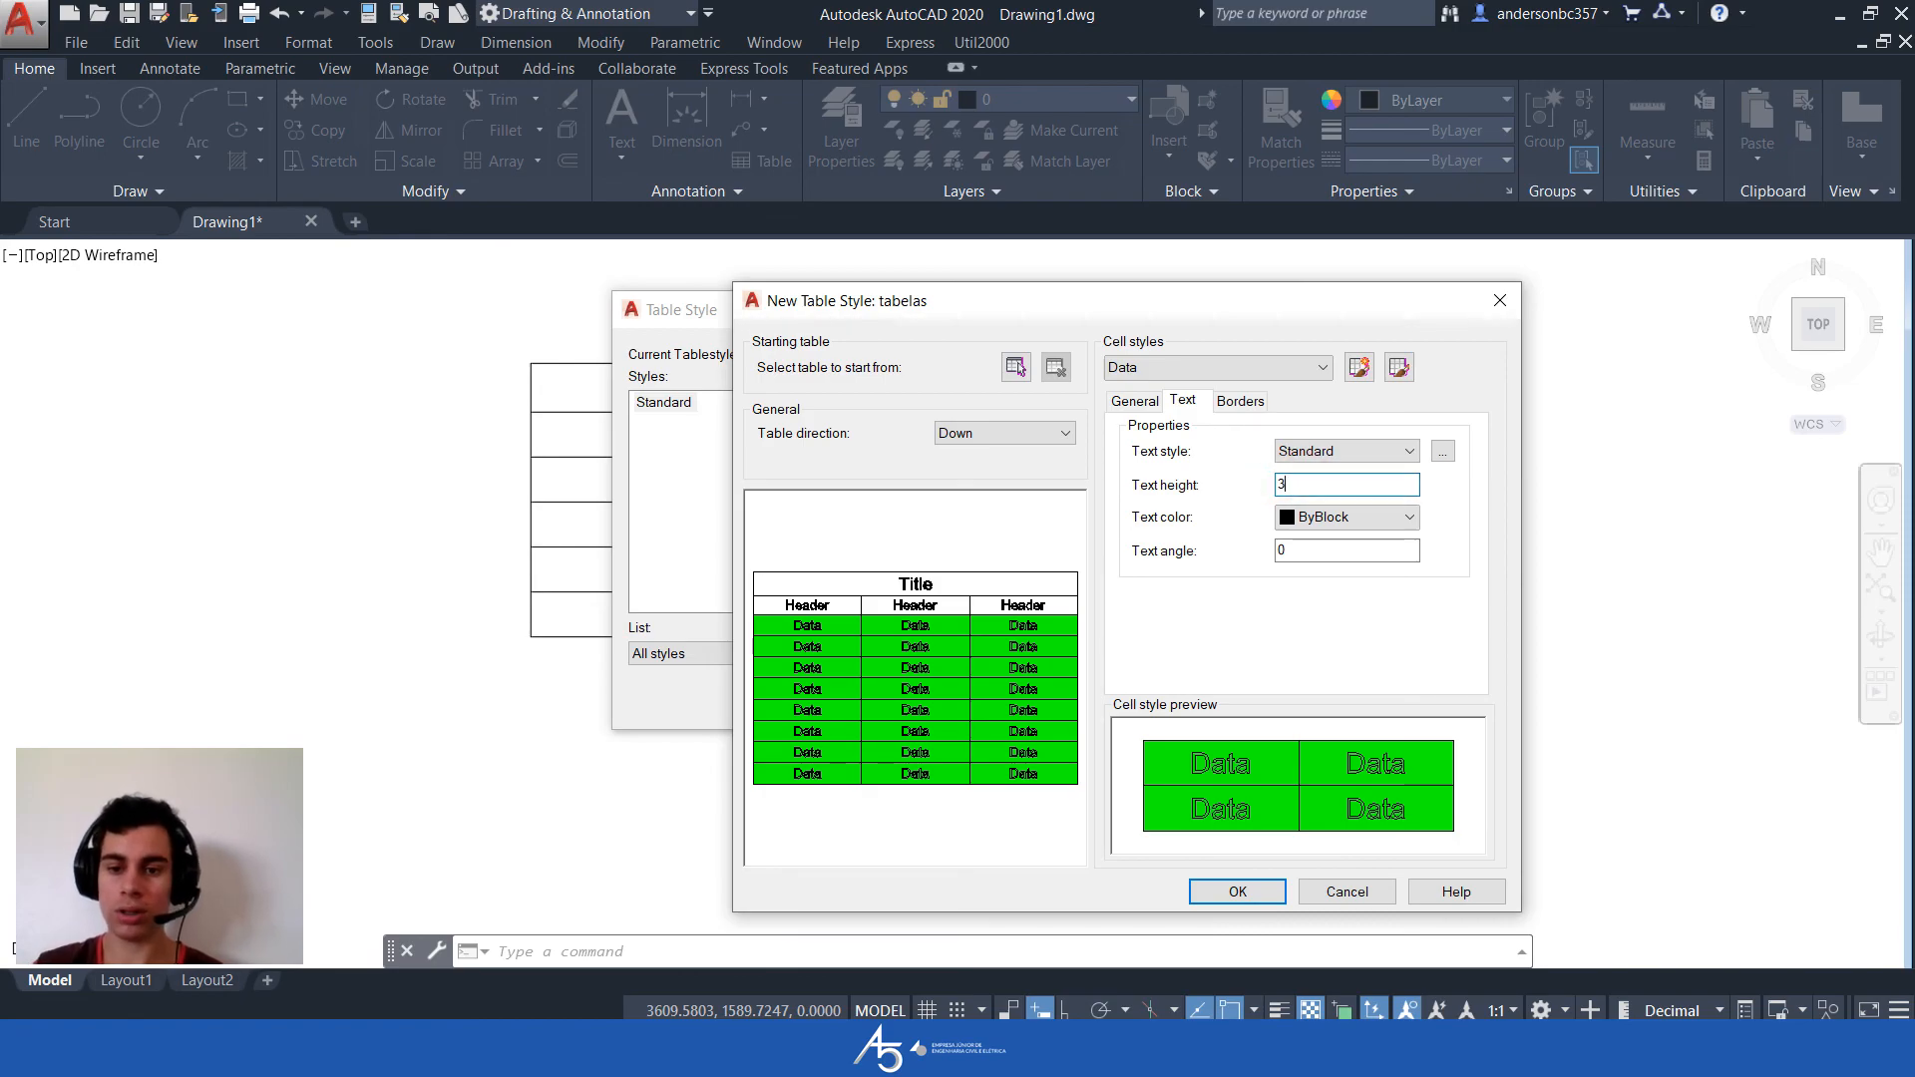
left_click(1339, 454)
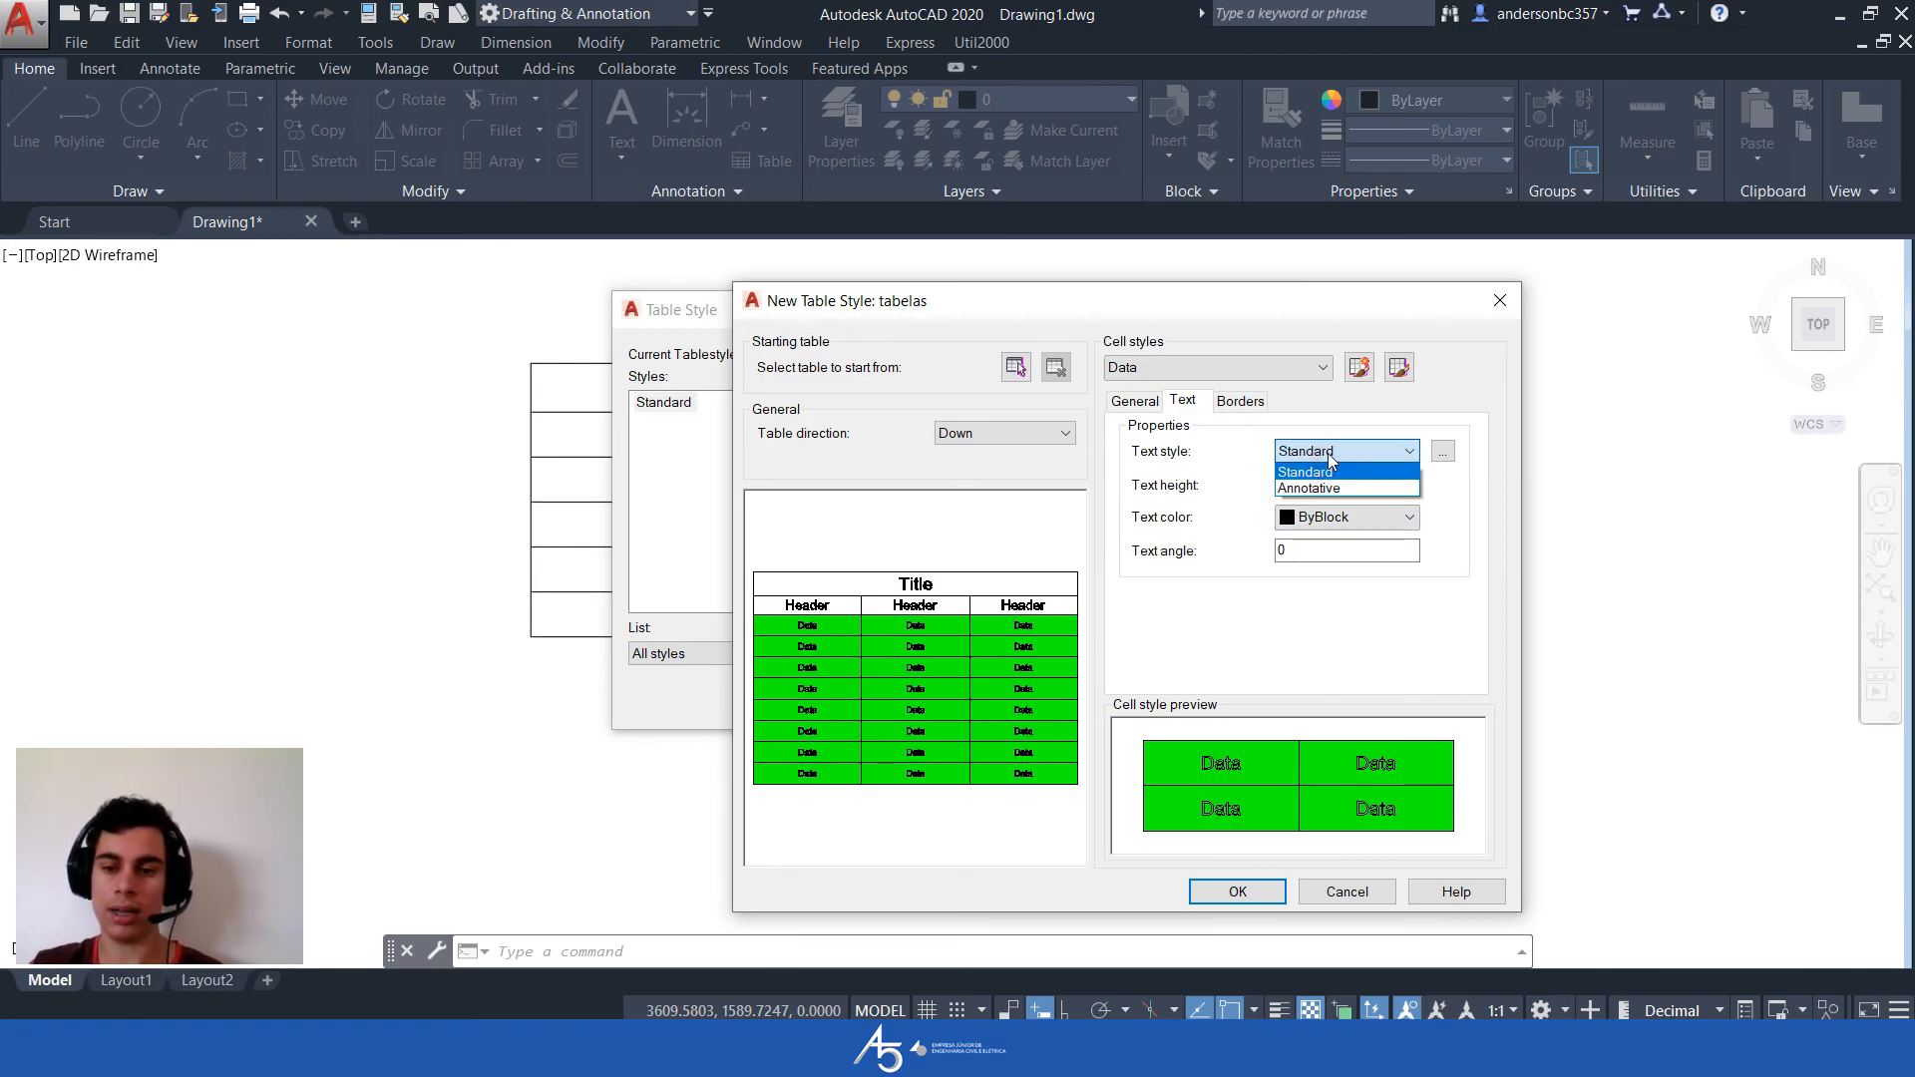
left_click(1315, 472)
left_click(1333, 518)
left_click(1334, 522)
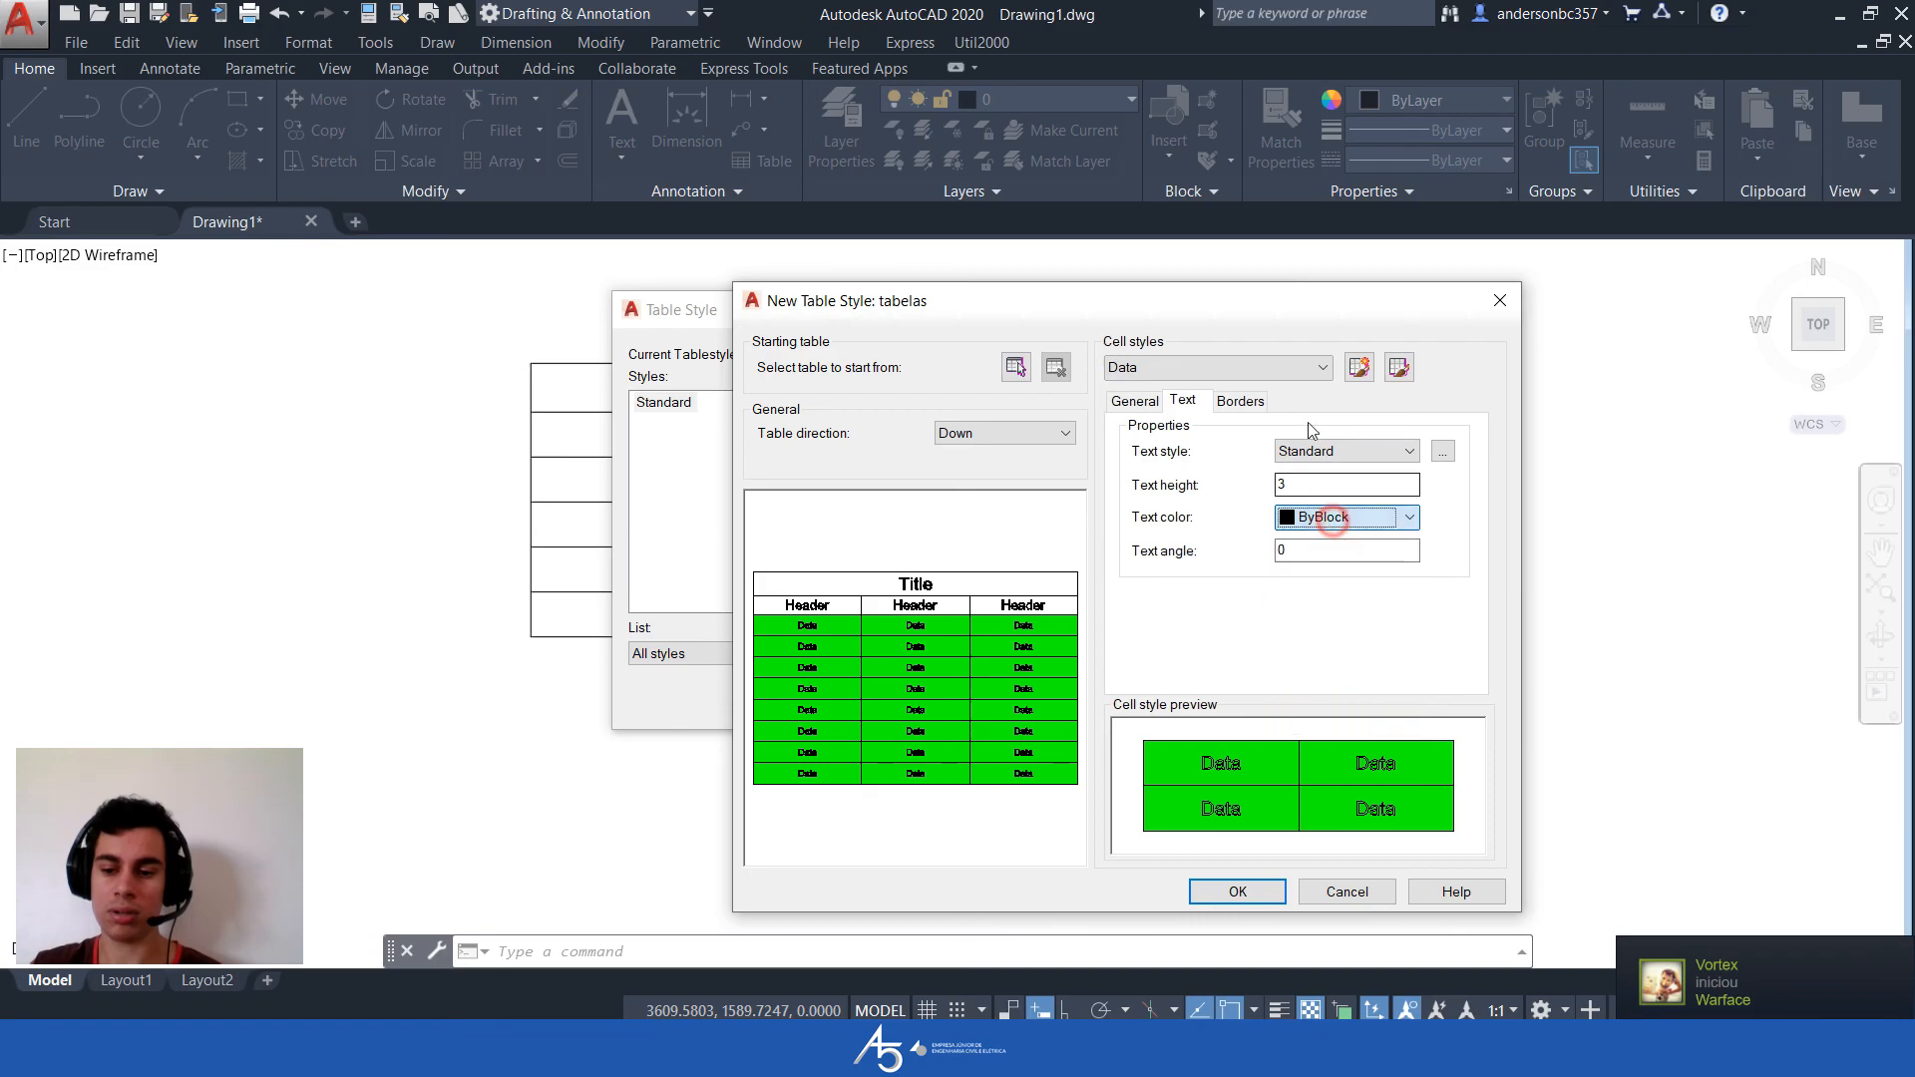
left_click(1238, 402)
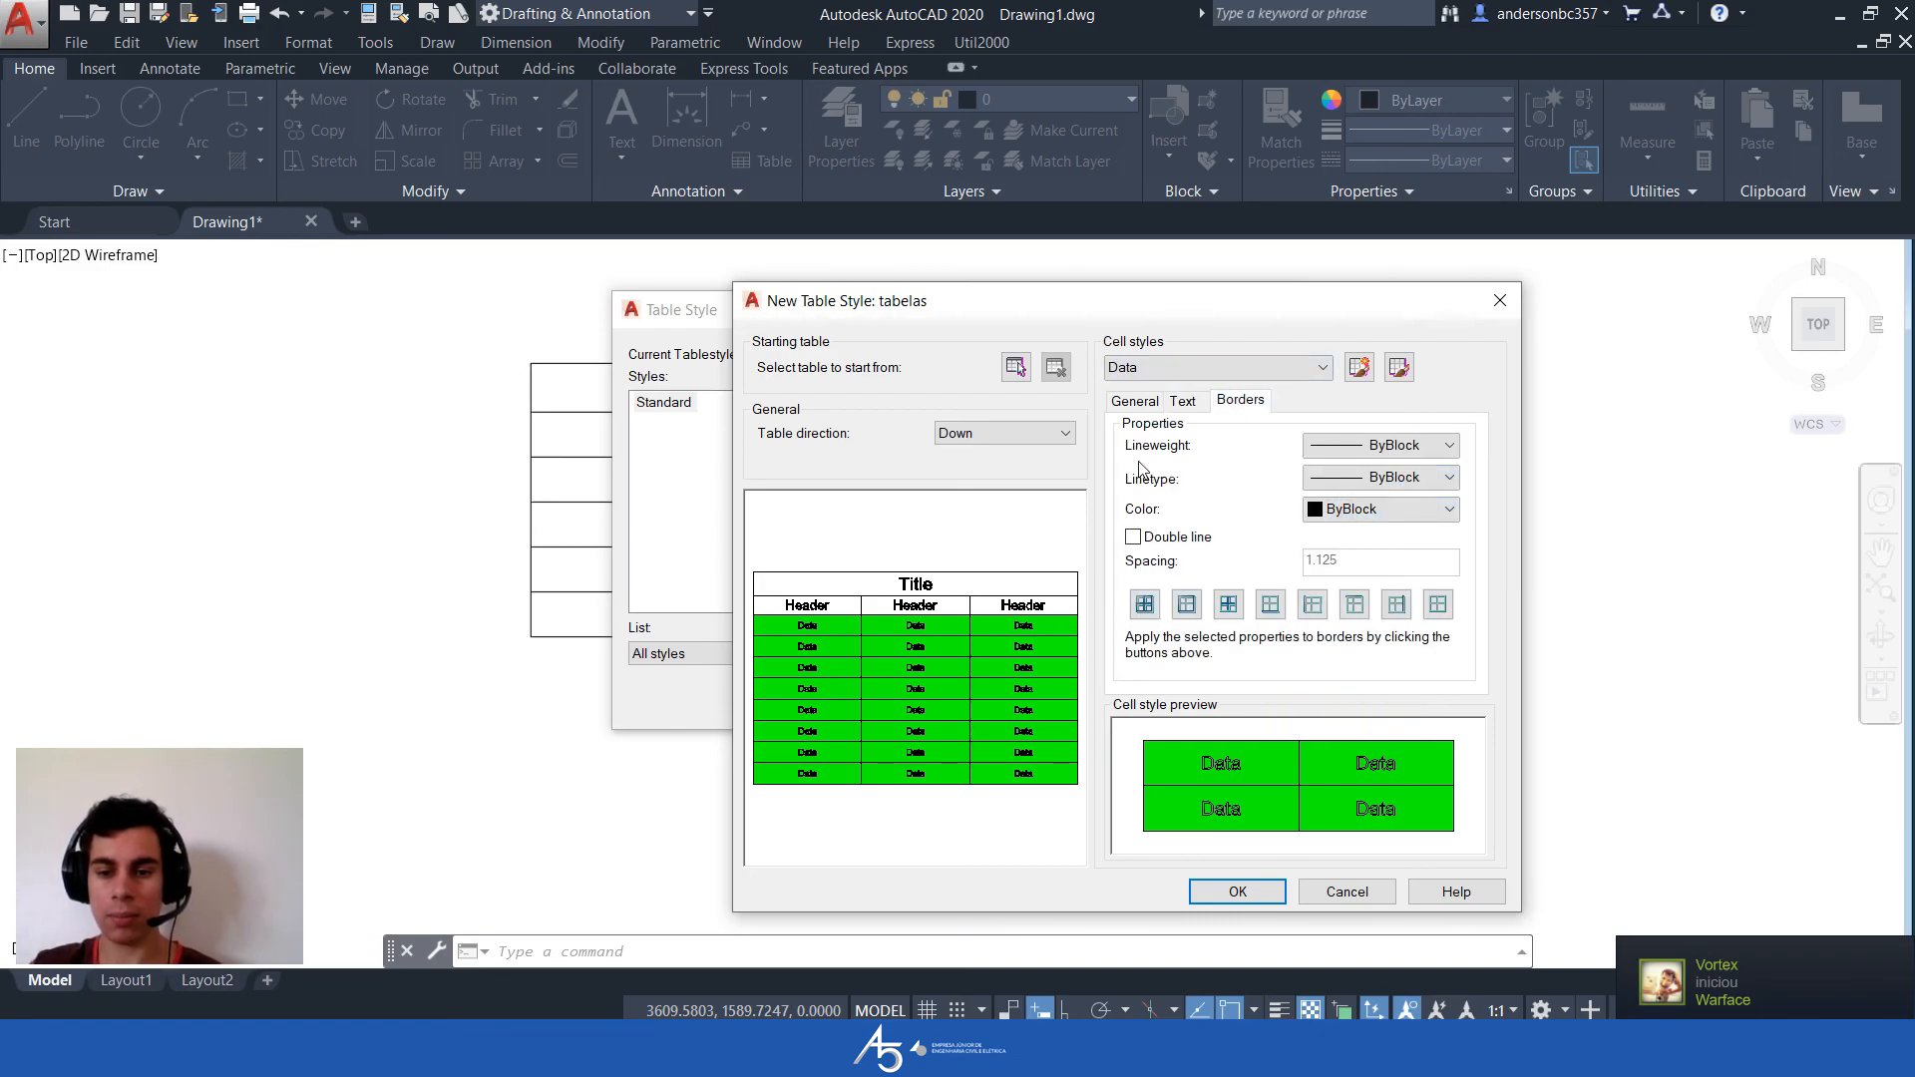
left_click(1131, 403)
left_click(996, 433)
left_click(996, 443)
Switch to the Header cell style and set its fill color to Cyan
left_click(1197, 367)
left_click(1197, 392)
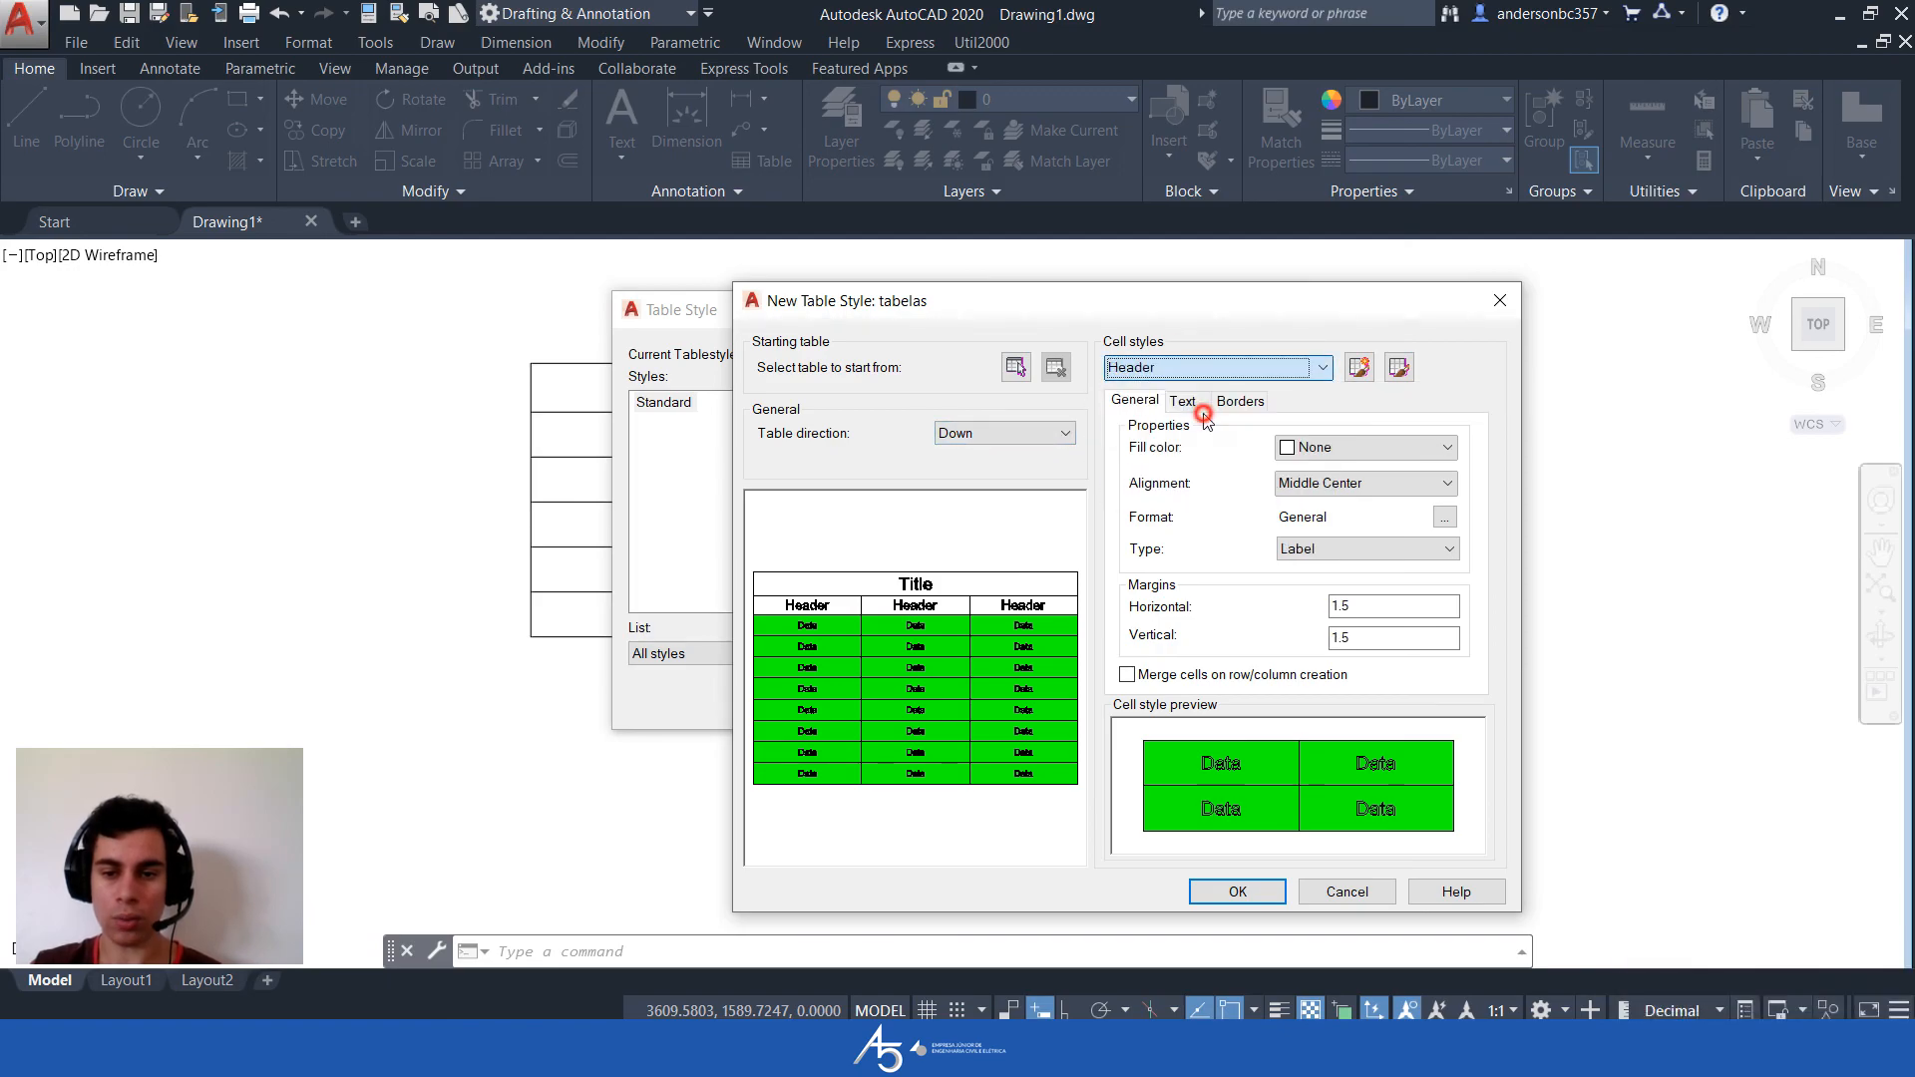
left_click(1187, 404)
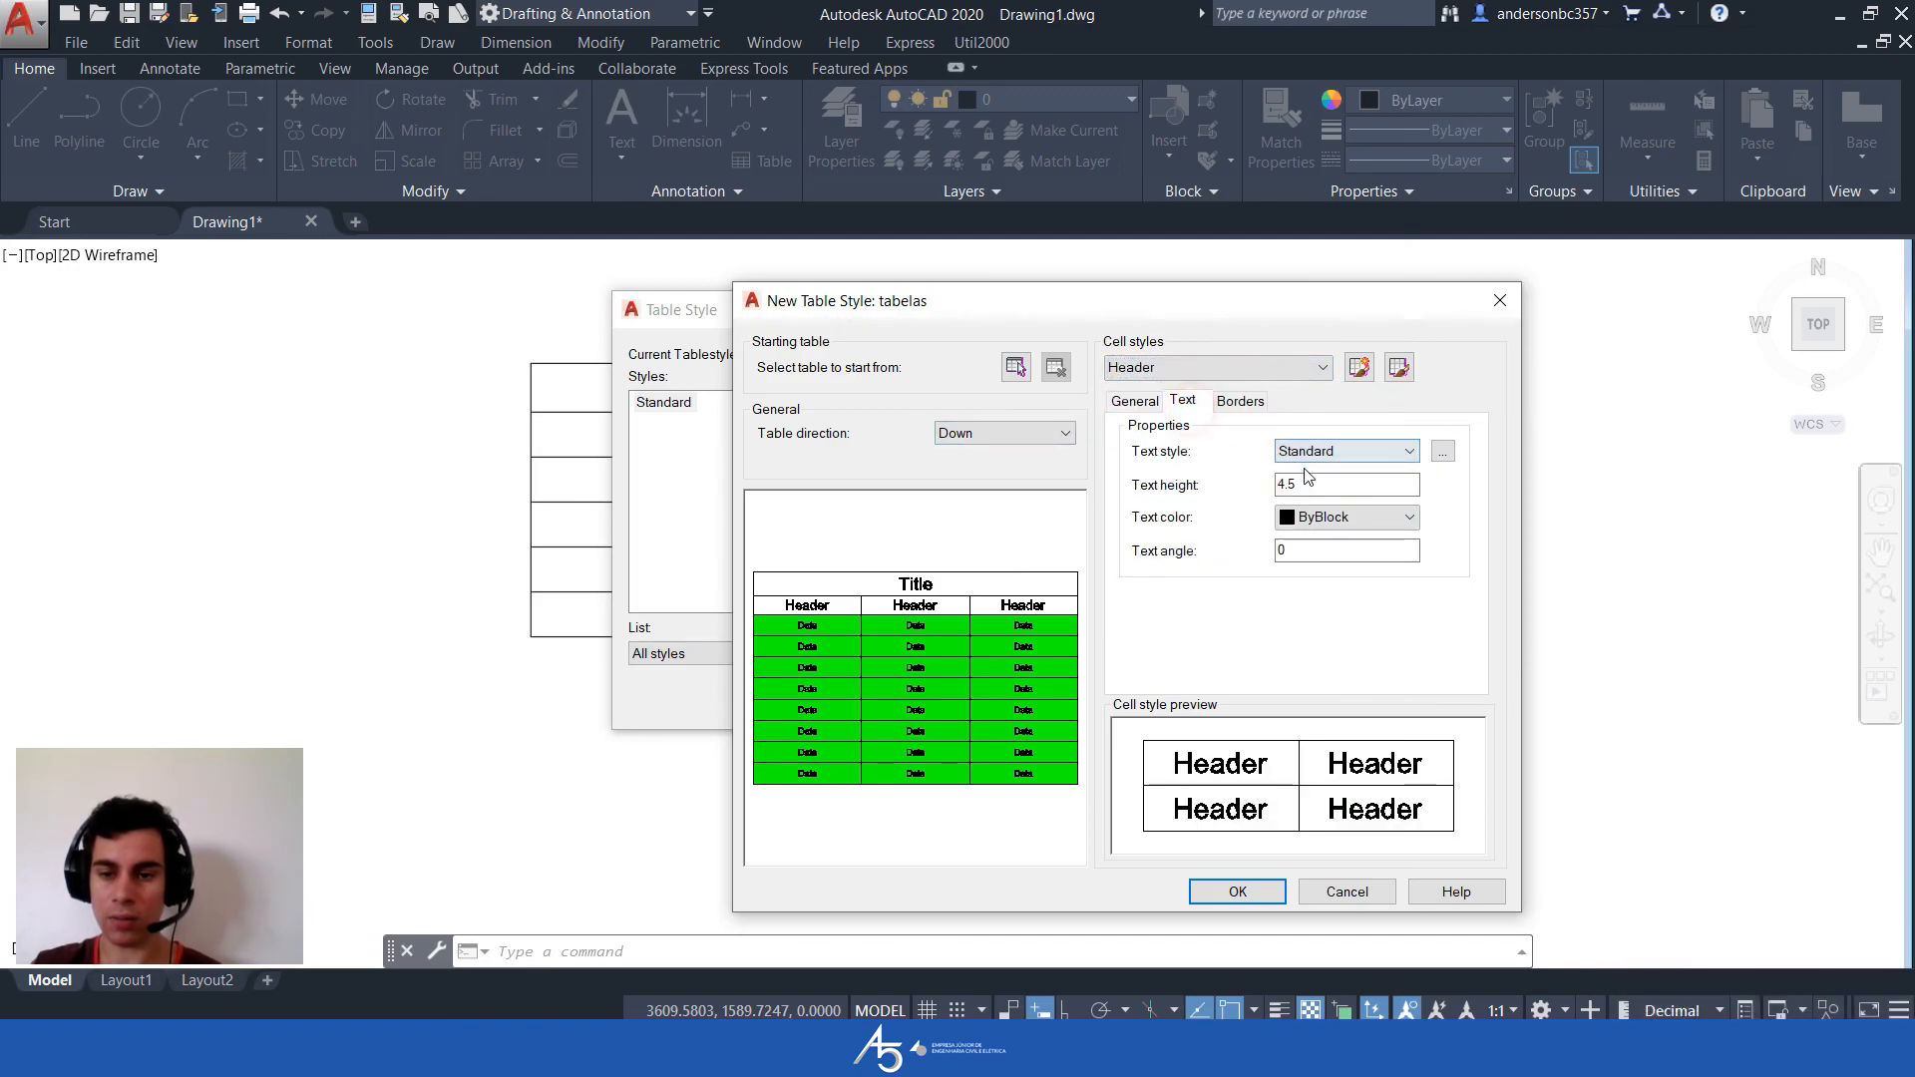
left_click(1135, 400)
left_click(1366, 447)
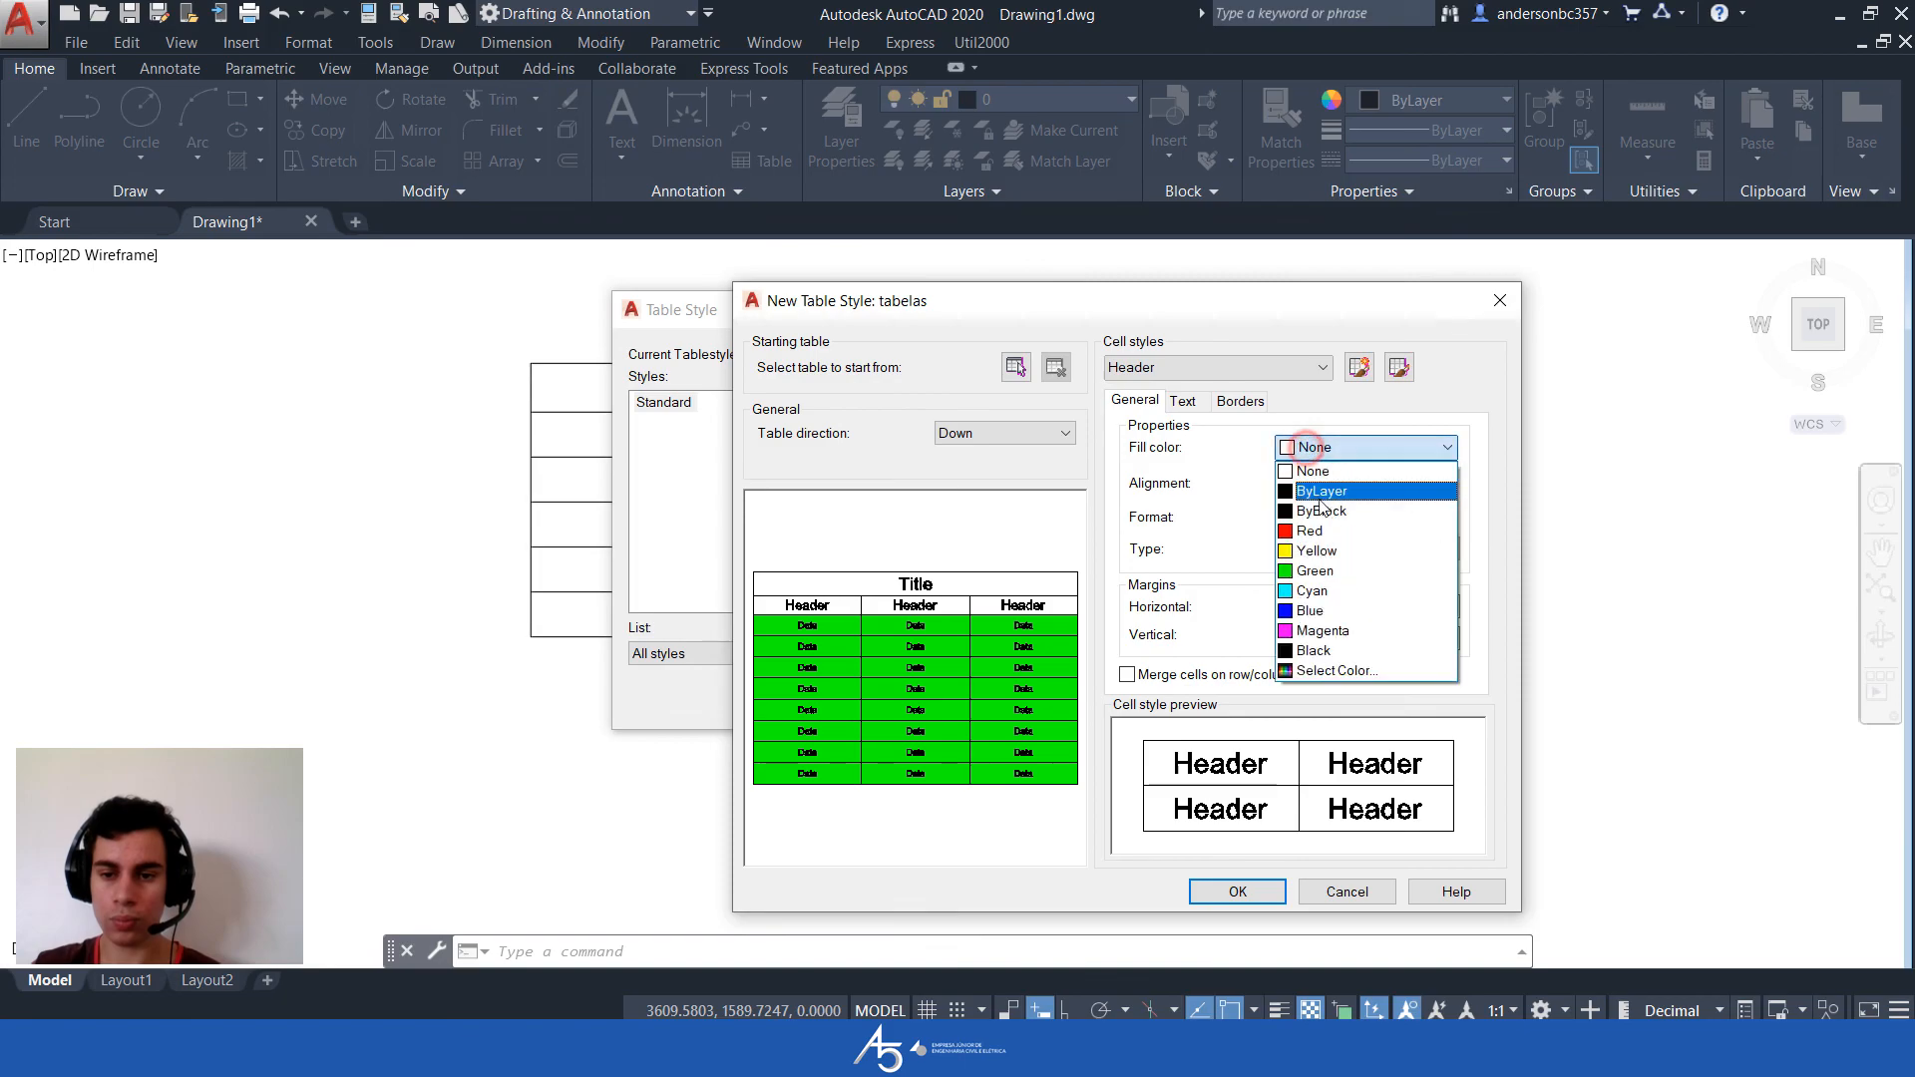
left_click(1357, 592)
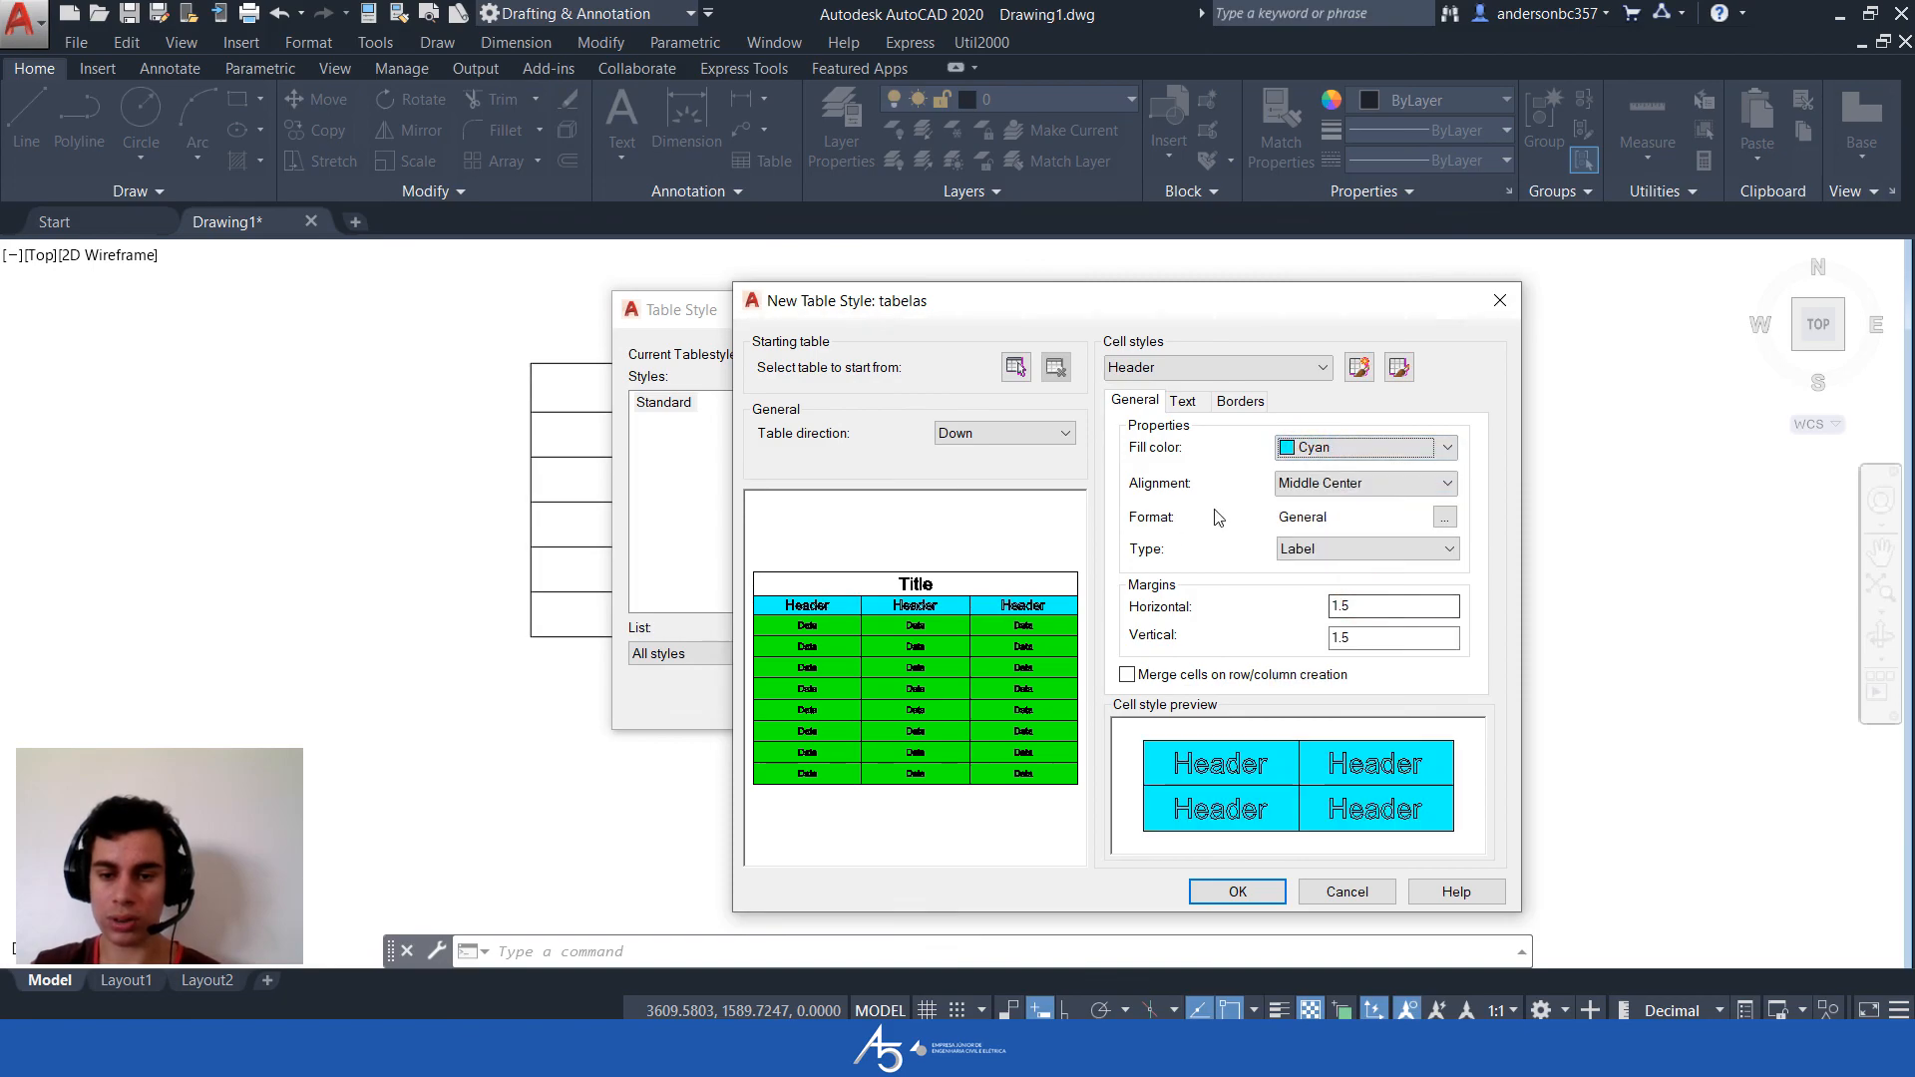
Set the Header cell style's text height to 5
left_click(1183, 401)
double_click(1287, 484)
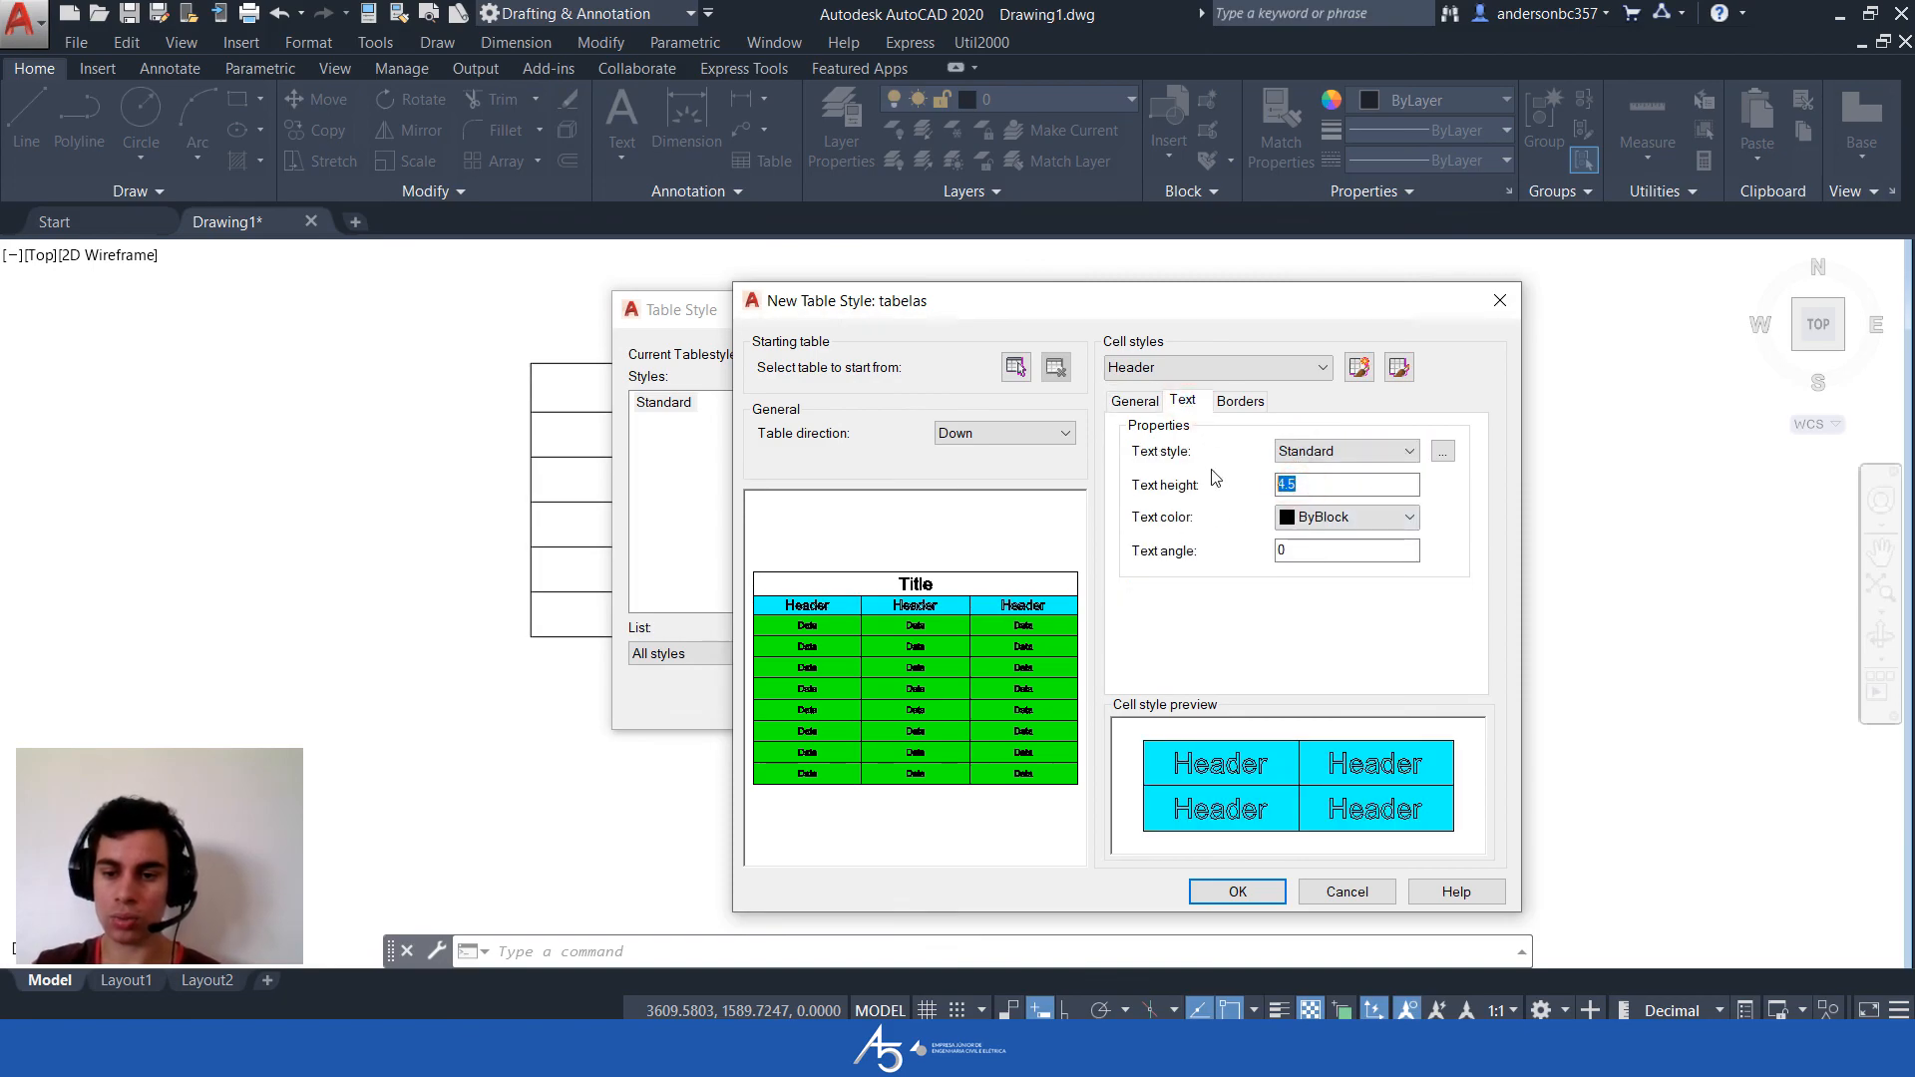
left_click(1137, 404)
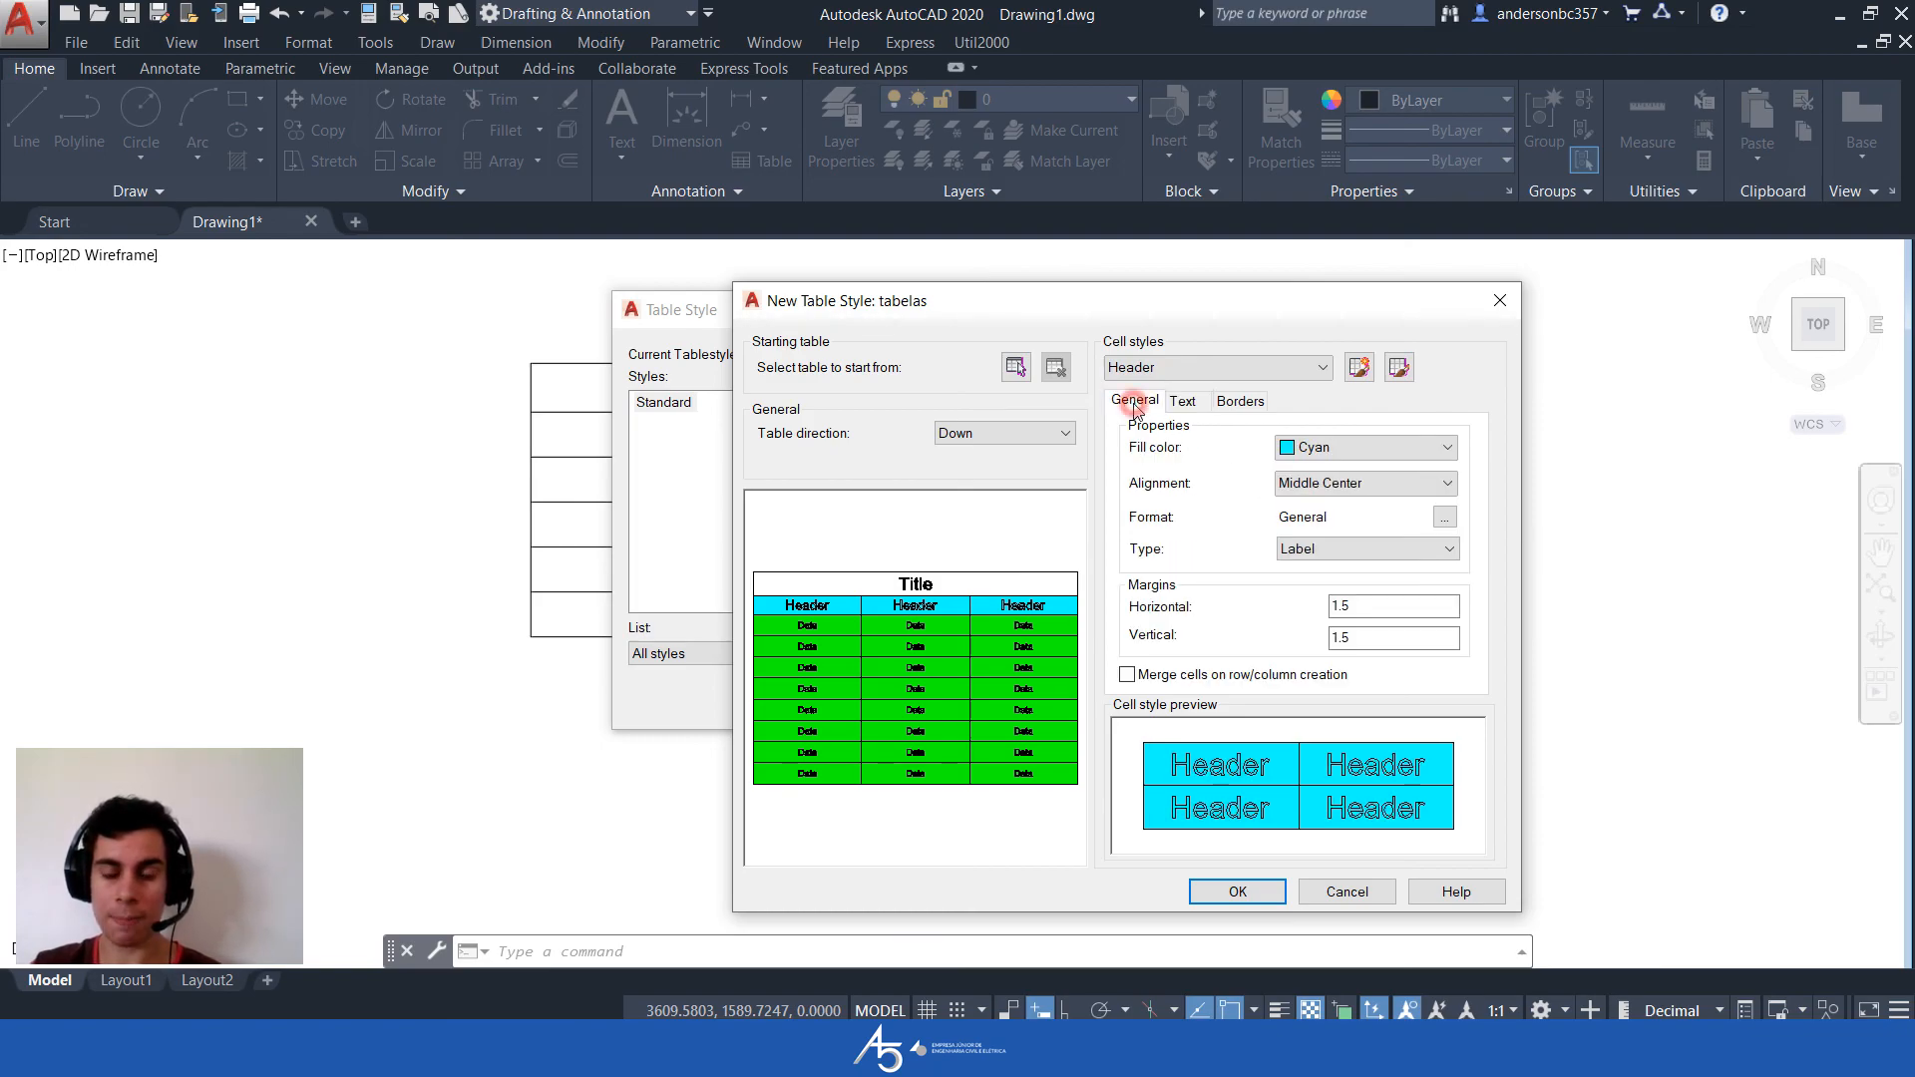
Switch to the Title cell style and set its fill color to Black
left_click(1207, 377)
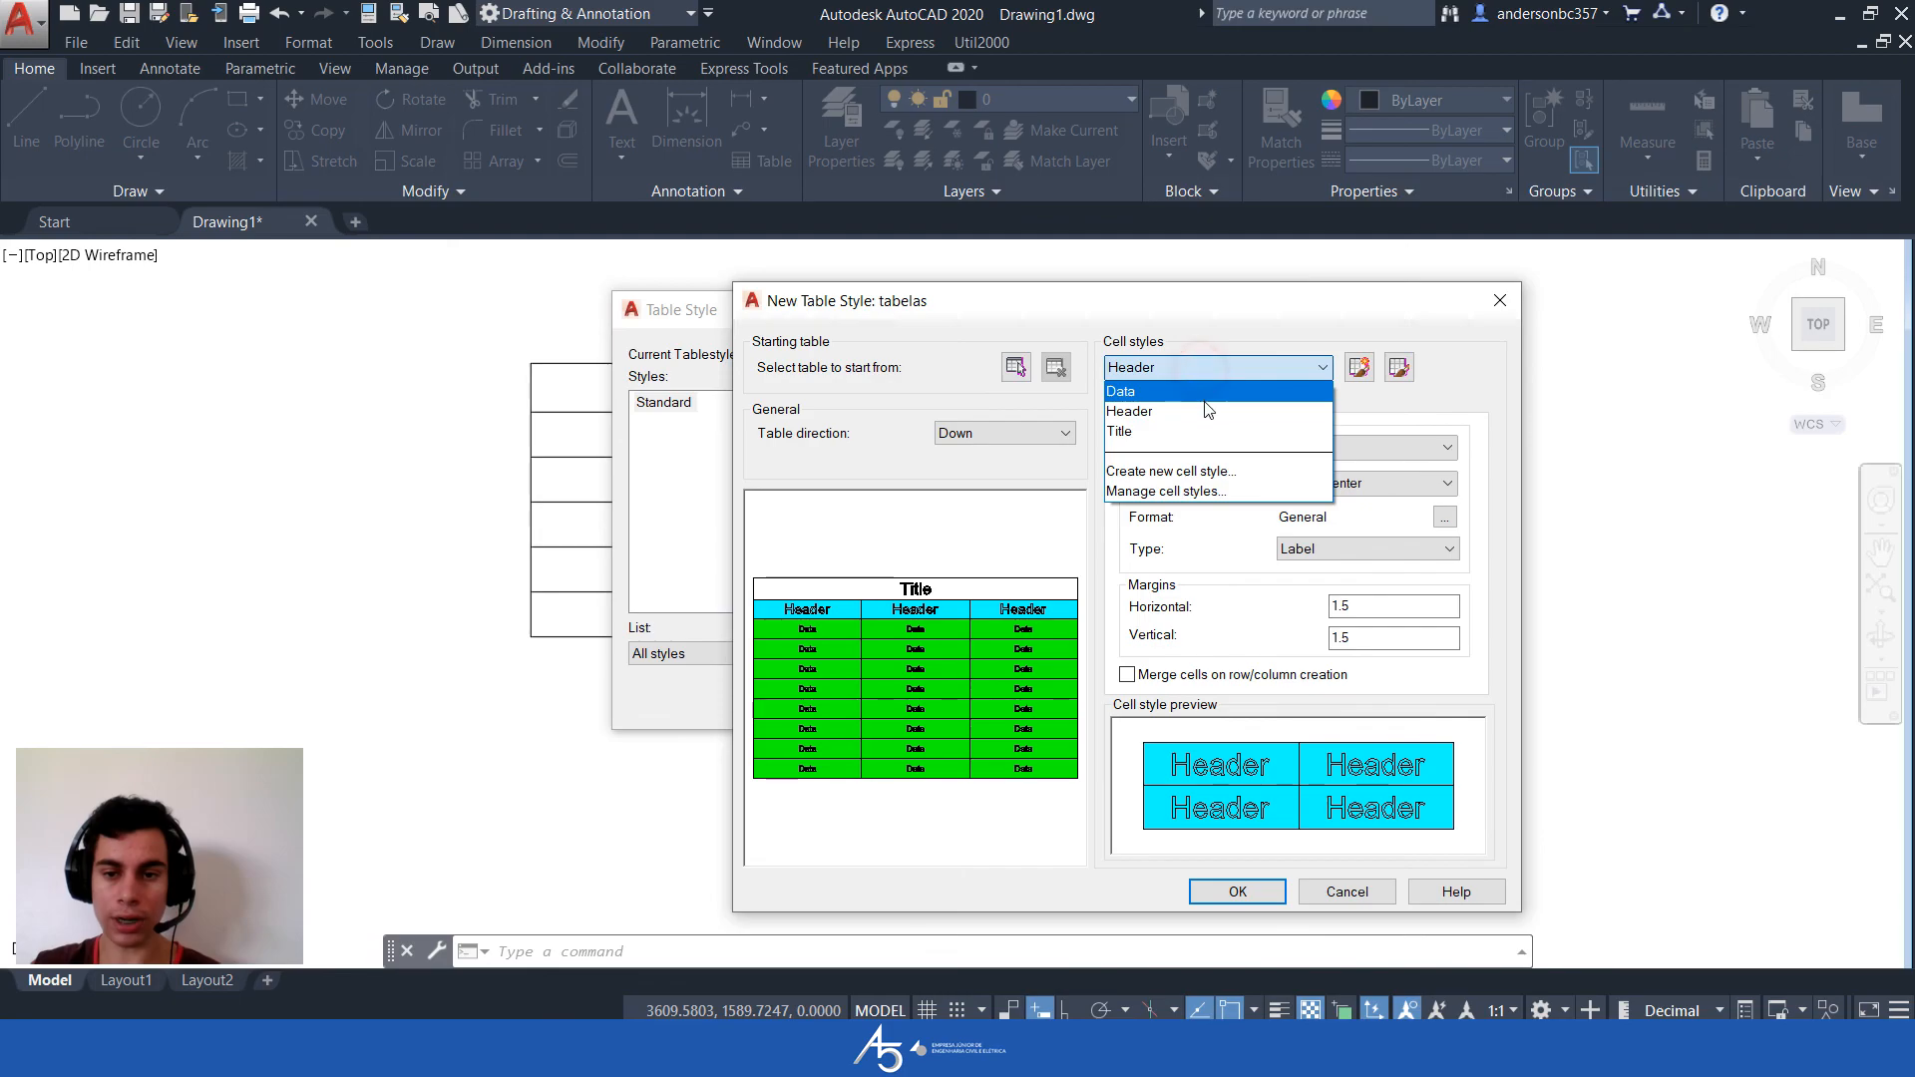
left_click(1207, 429)
left_click(1335, 450)
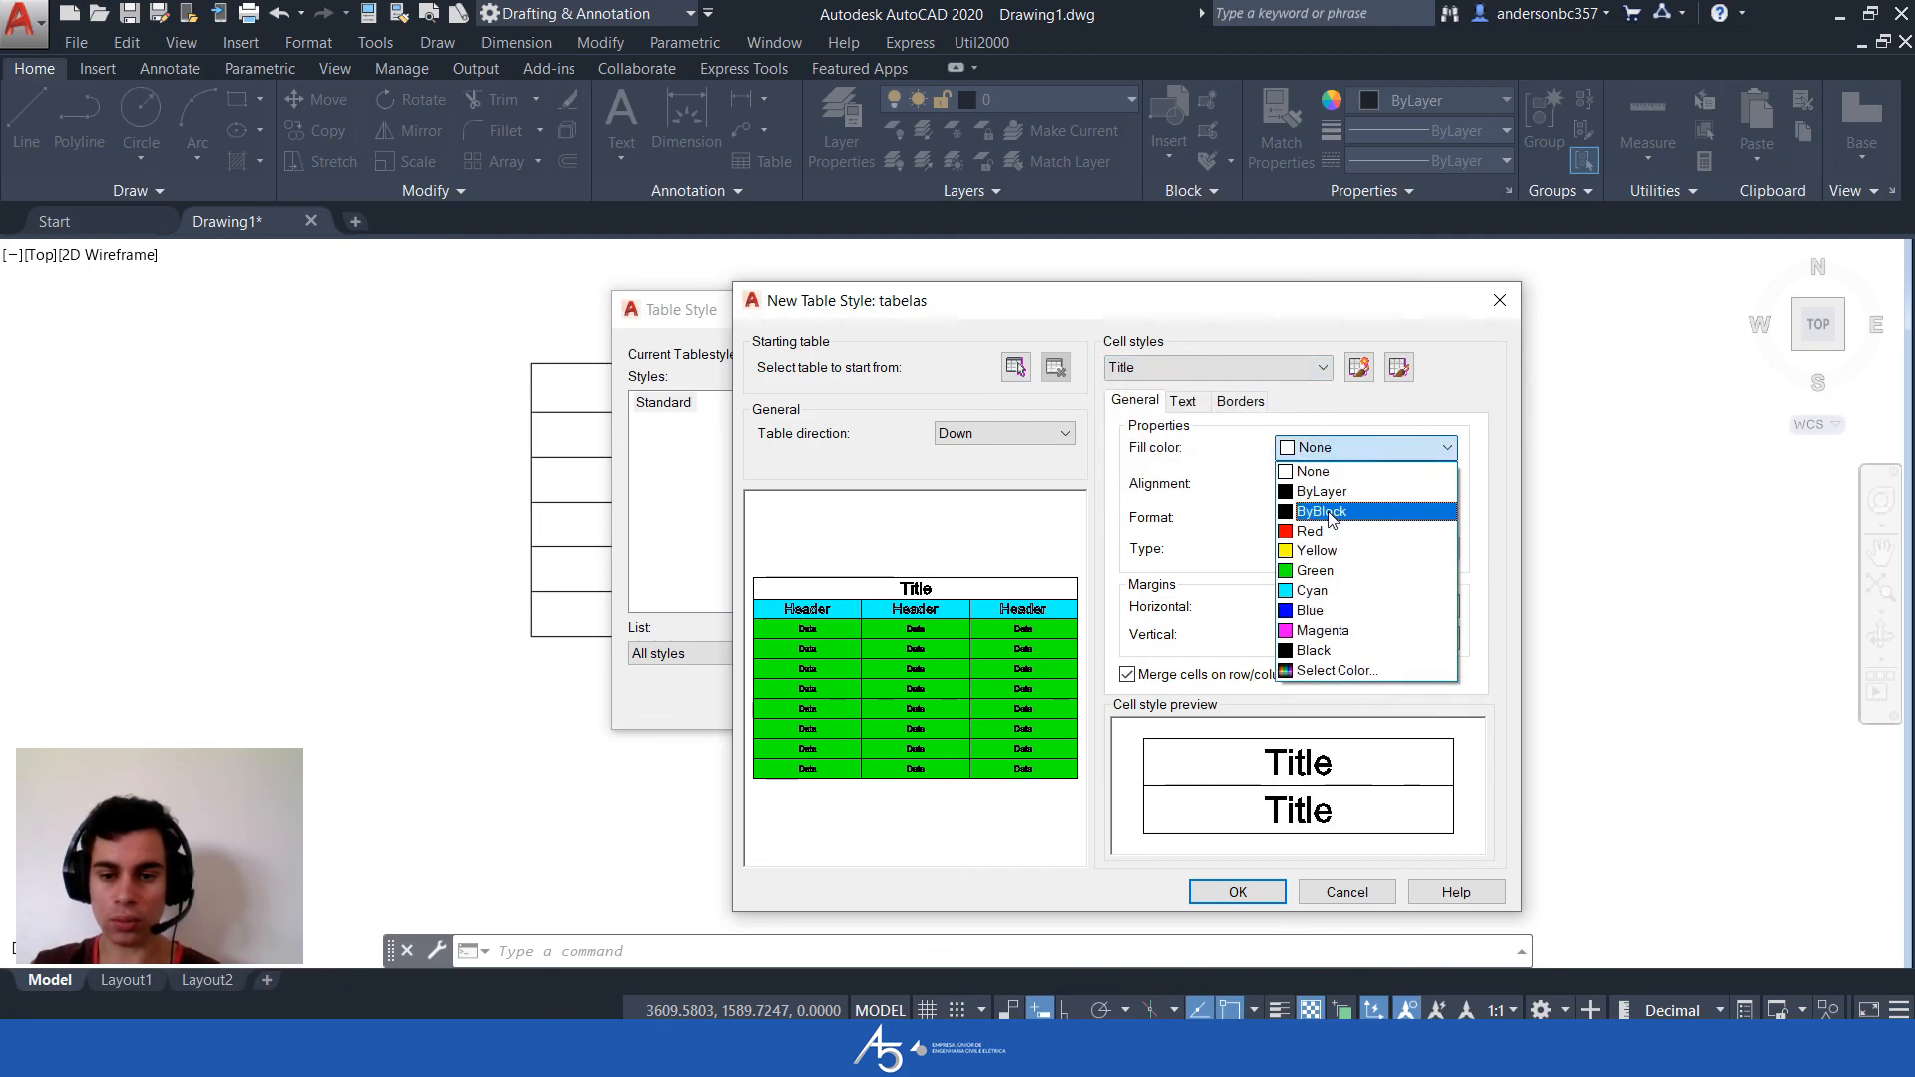
left_click(1342, 650)
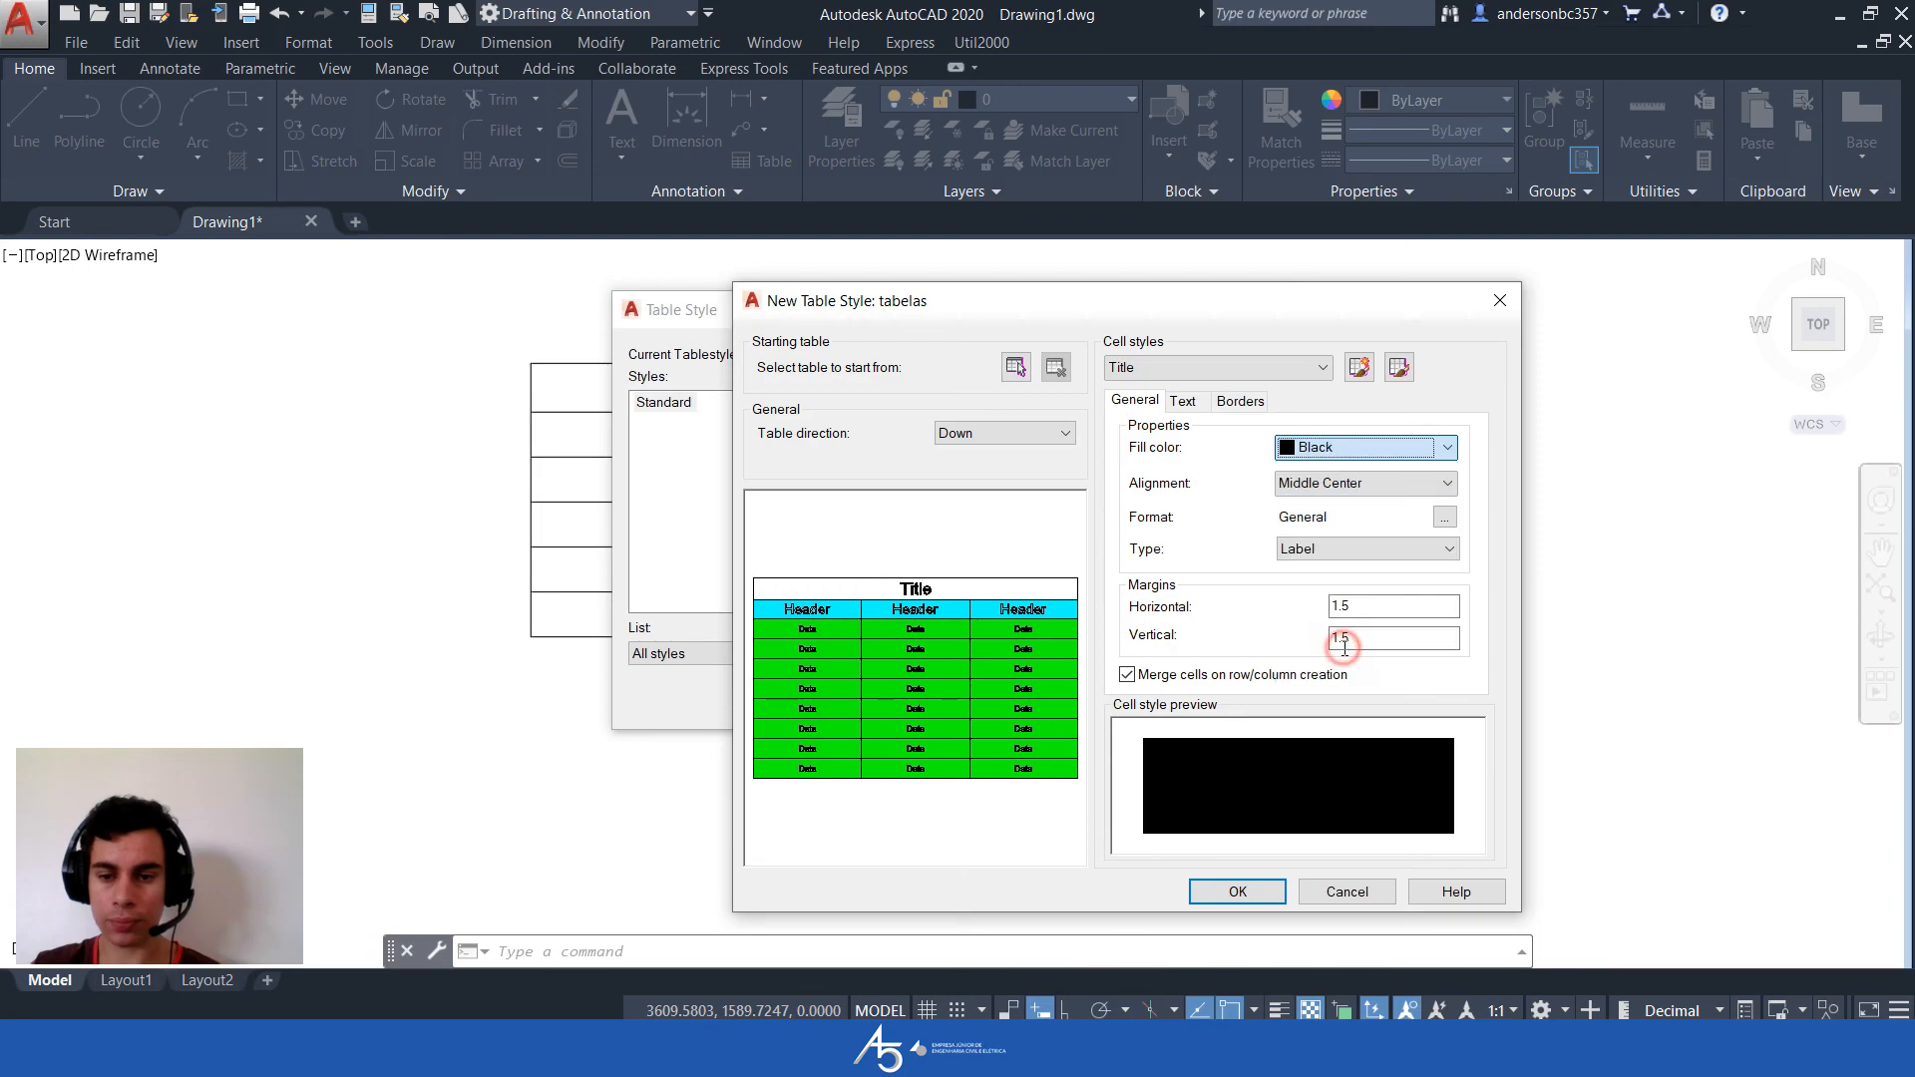
Set the Title cell style's text color to the white true color 255,255,255
left_click(1189, 402)
left_click(1350, 516)
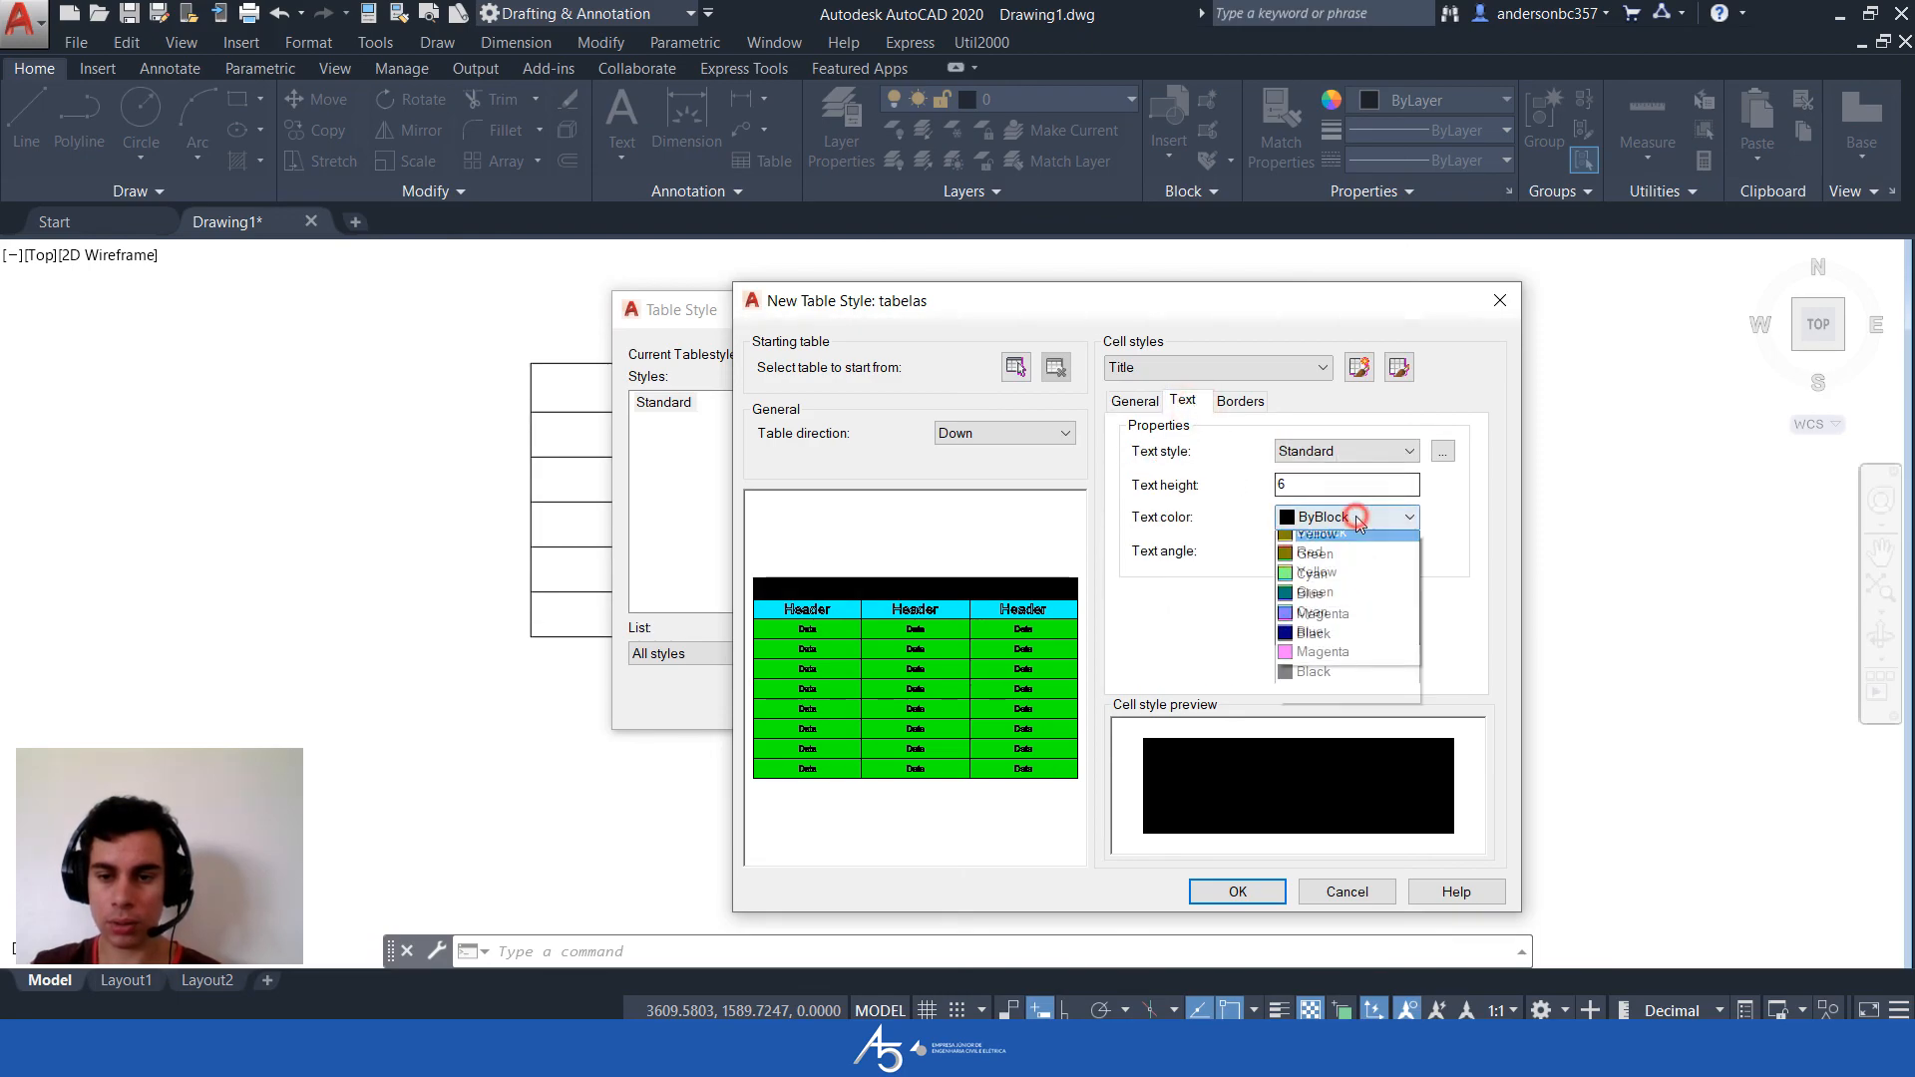
left_click(1336, 720)
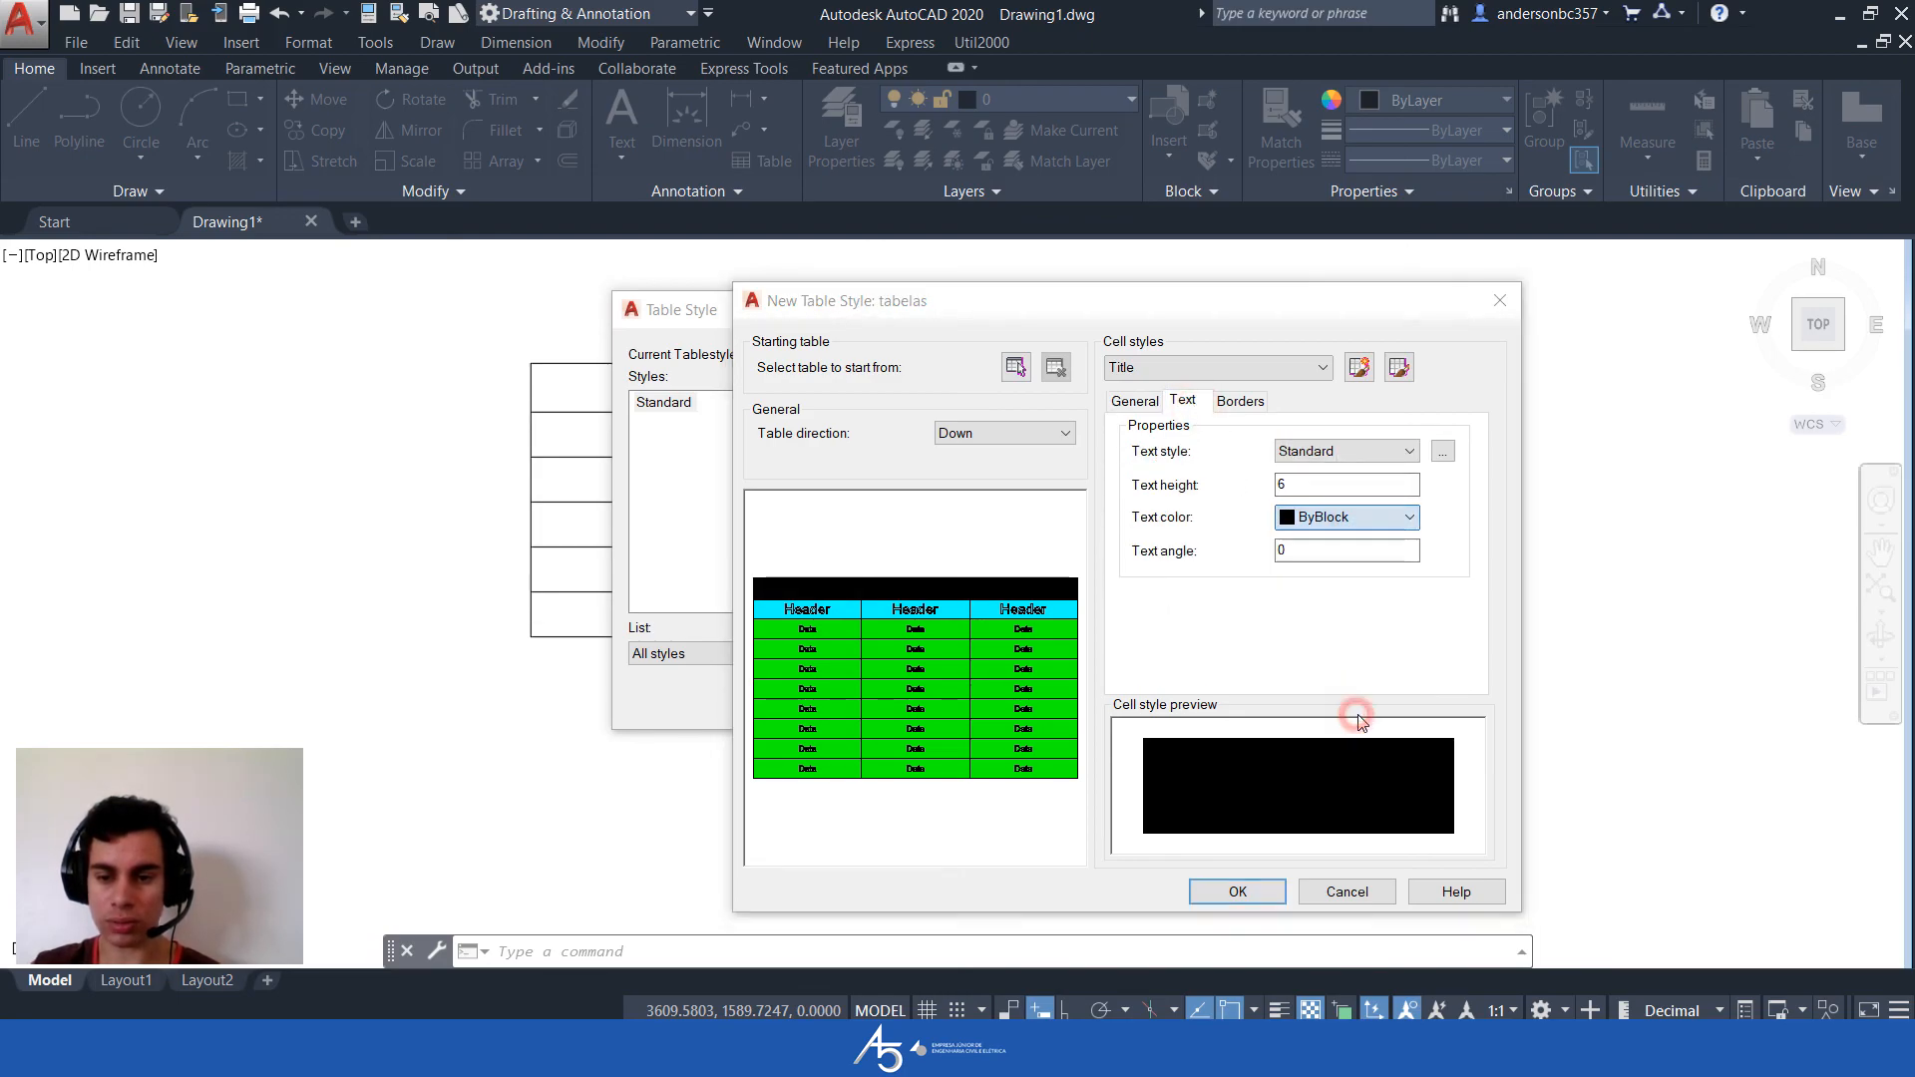
left_click(1567, 330)
left_click(1516, 411)
left_click_drag(1679, 427, 1679, 399)
left_click(1596, 711)
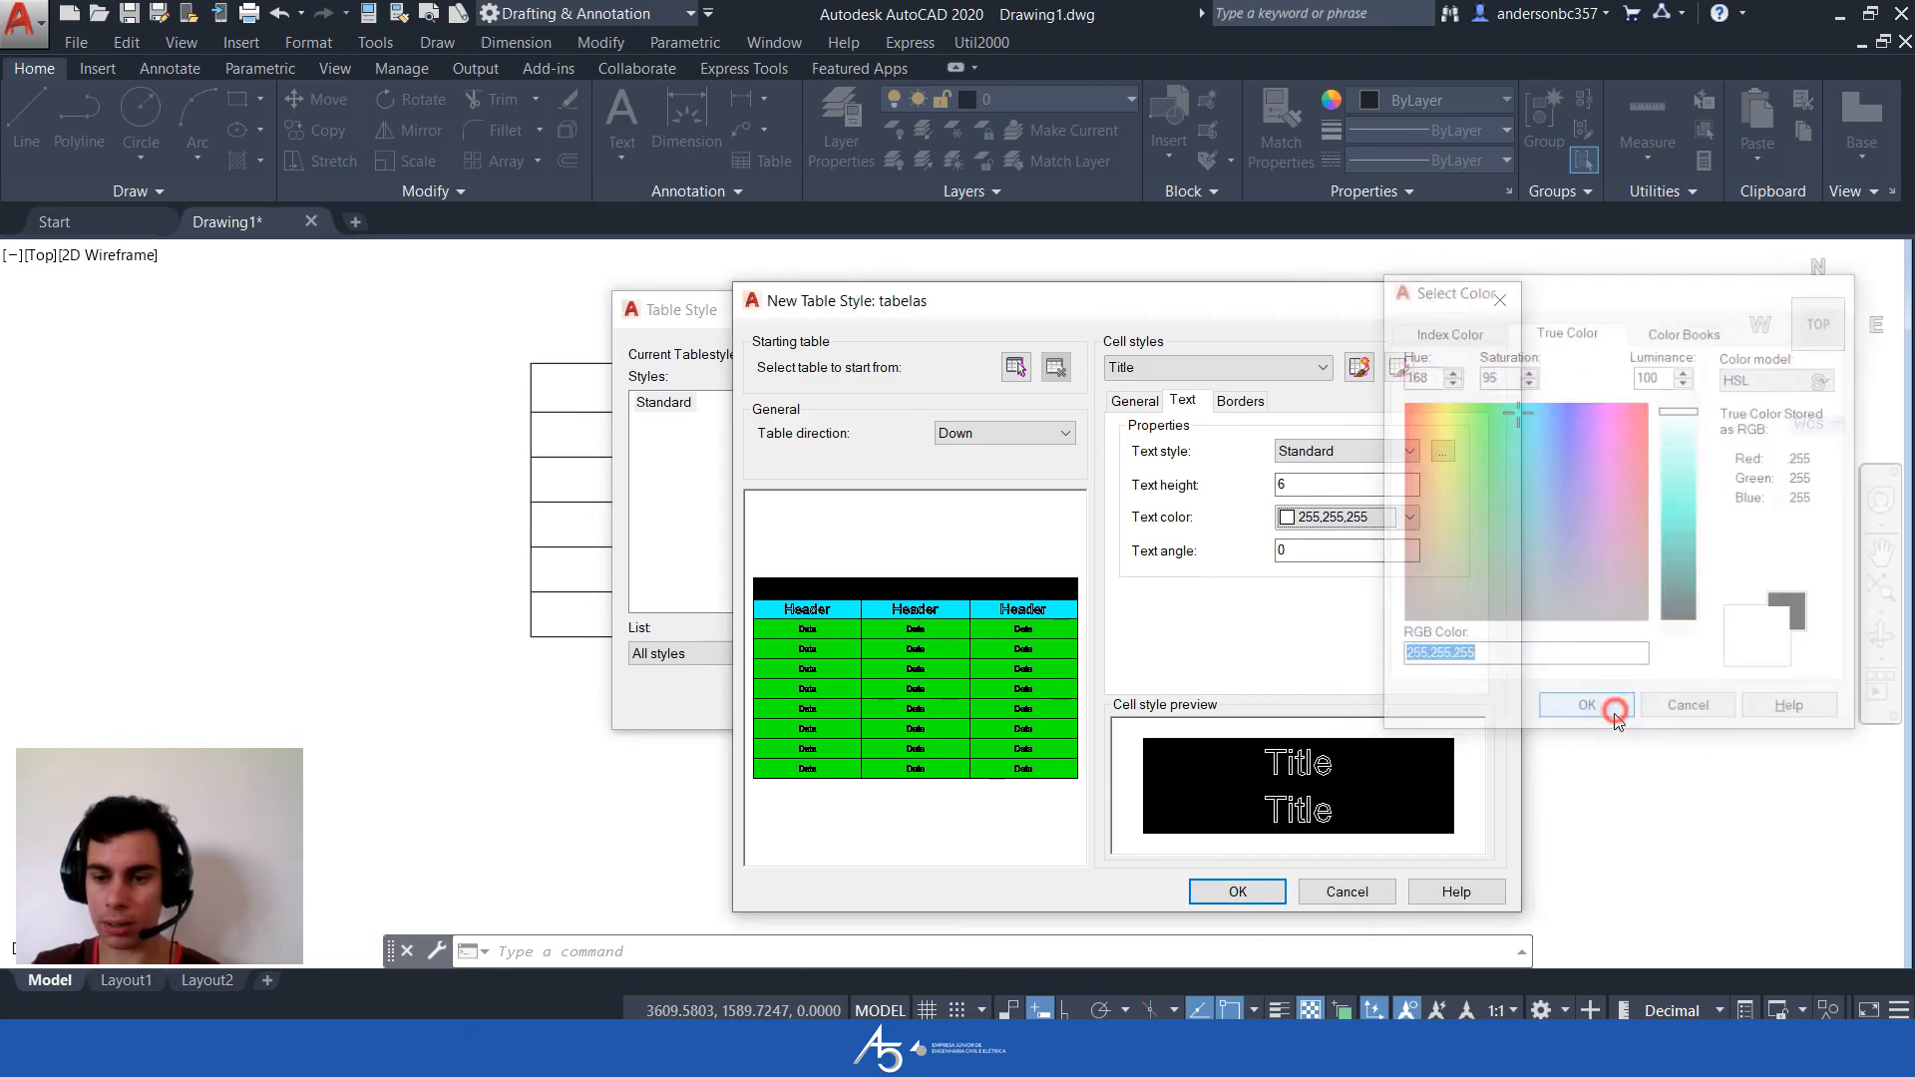
Set the Title cell style's text height to 10
left_click(1137, 401)
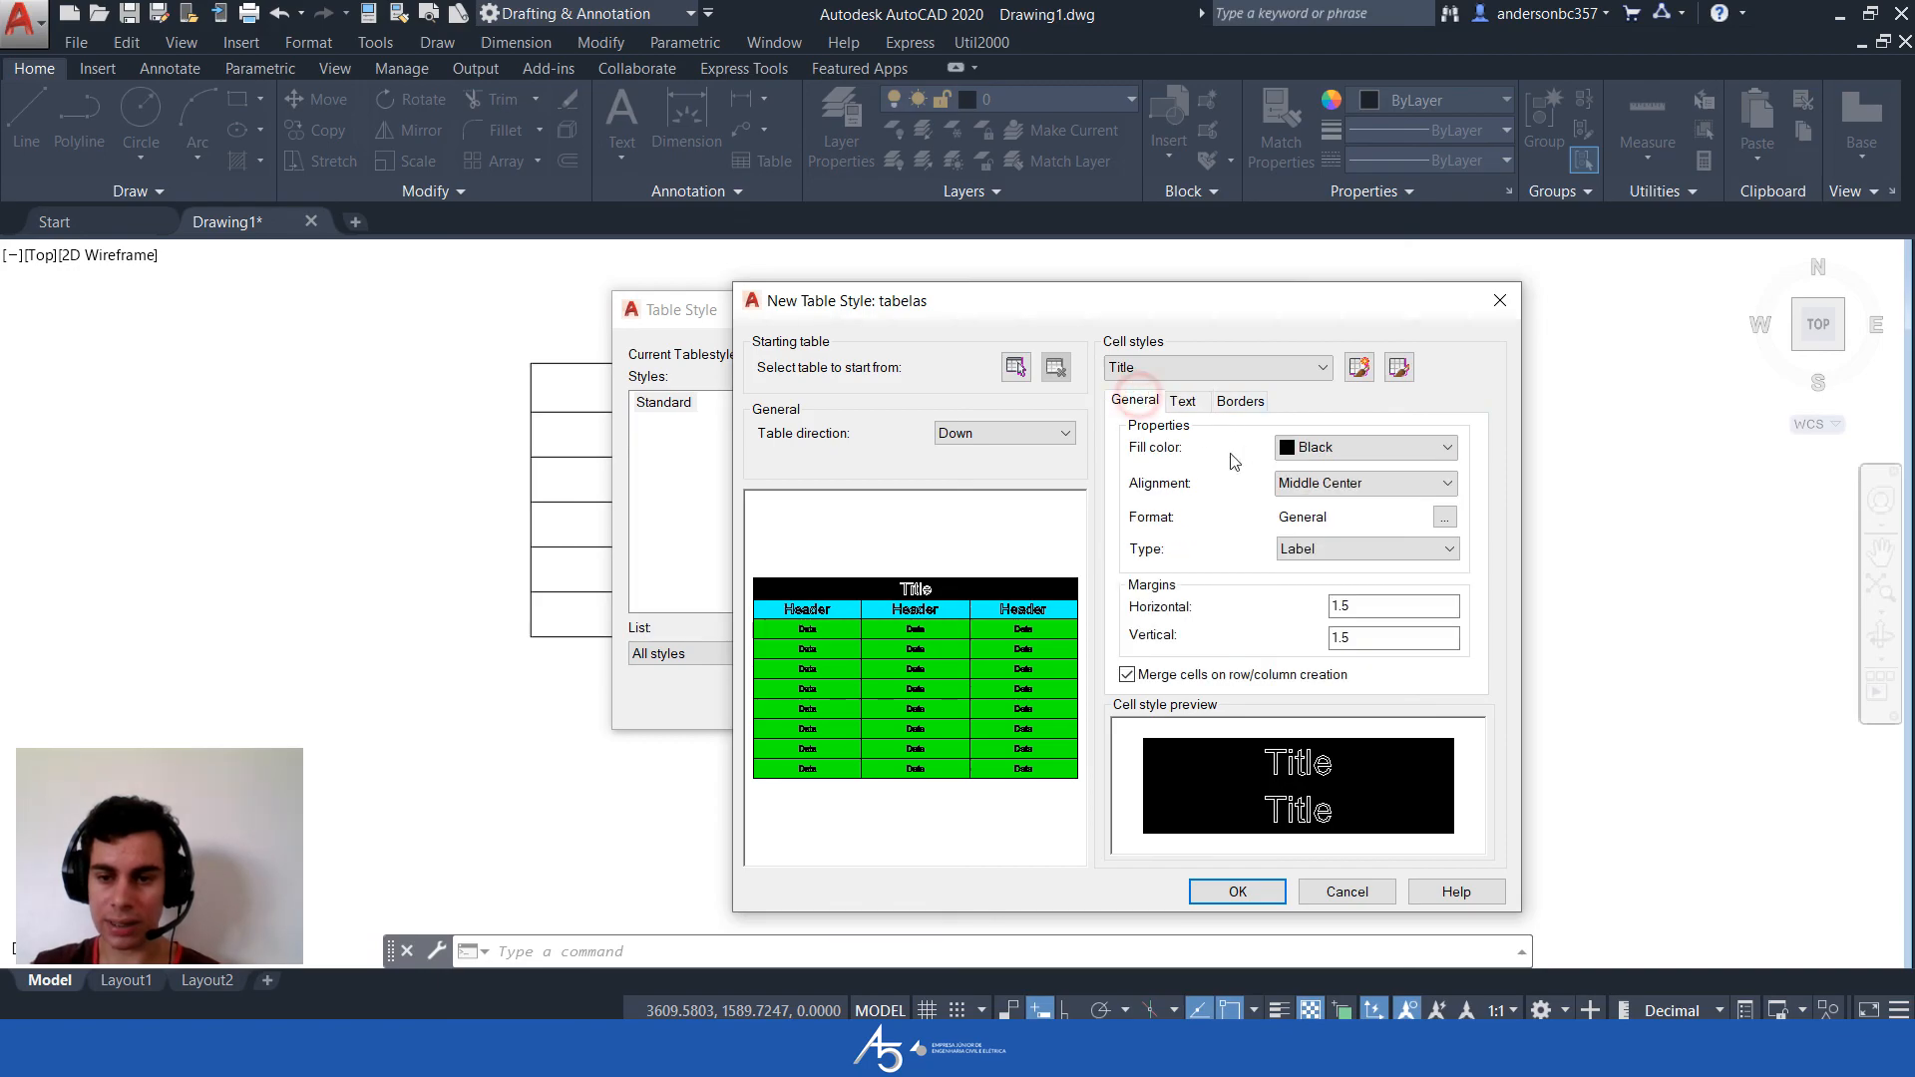
left_click(1187, 401)
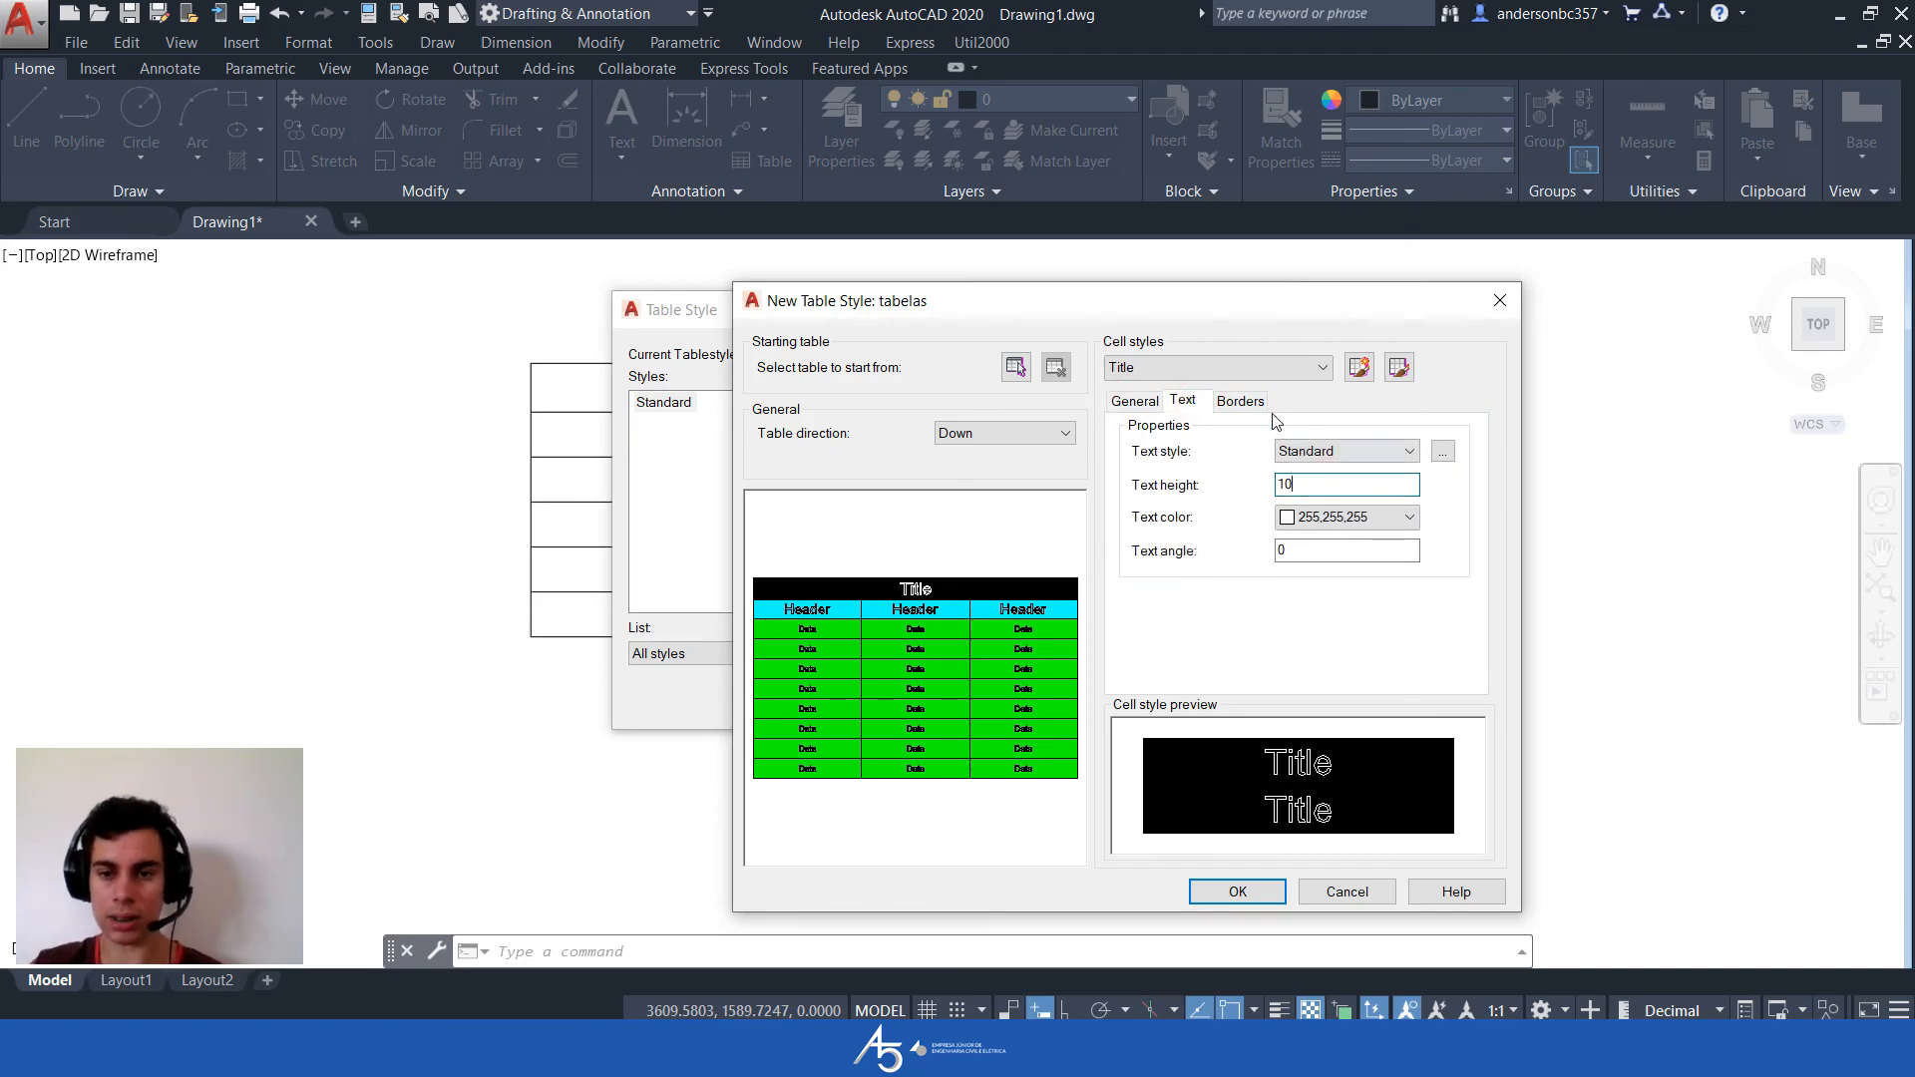
left_click(1240, 401)
left_click(1197, 399)
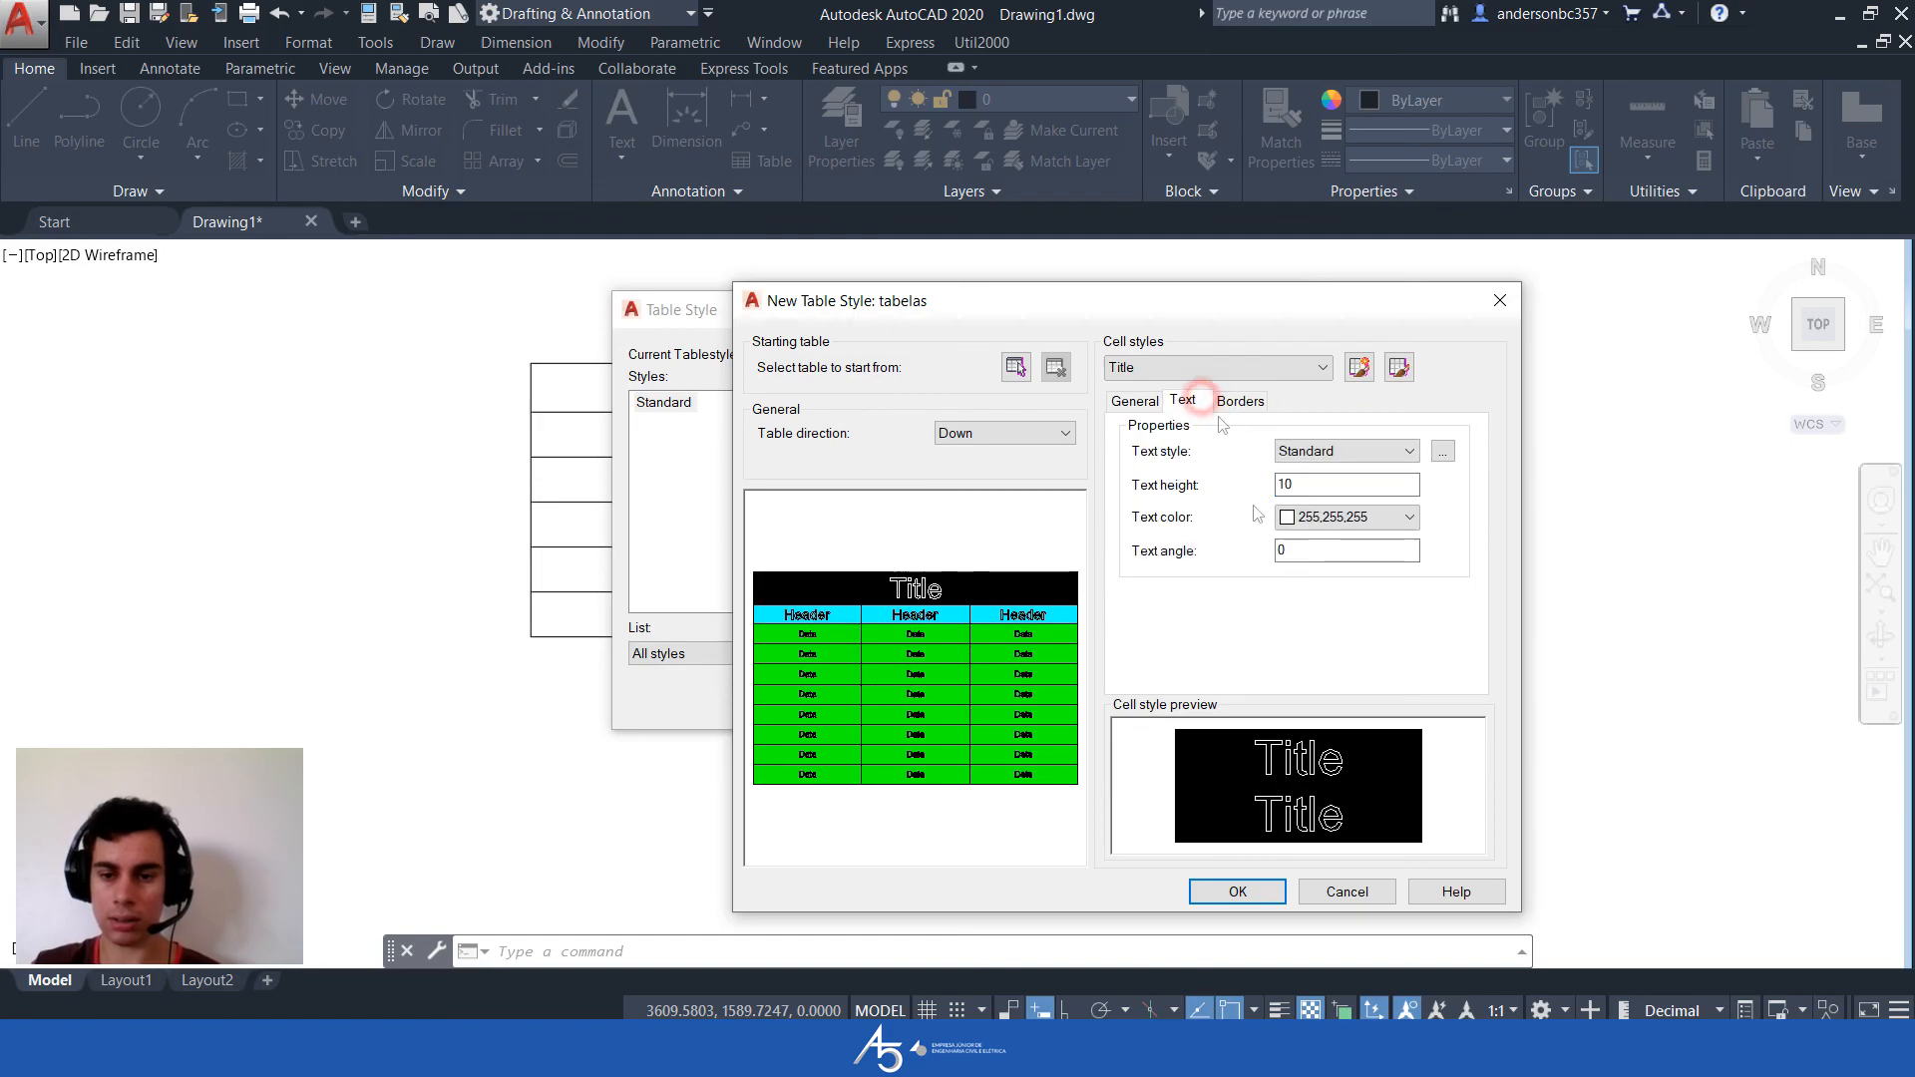
Save the tabelas table style, select it in the style list and close the table style manager
left_click(1237, 891)
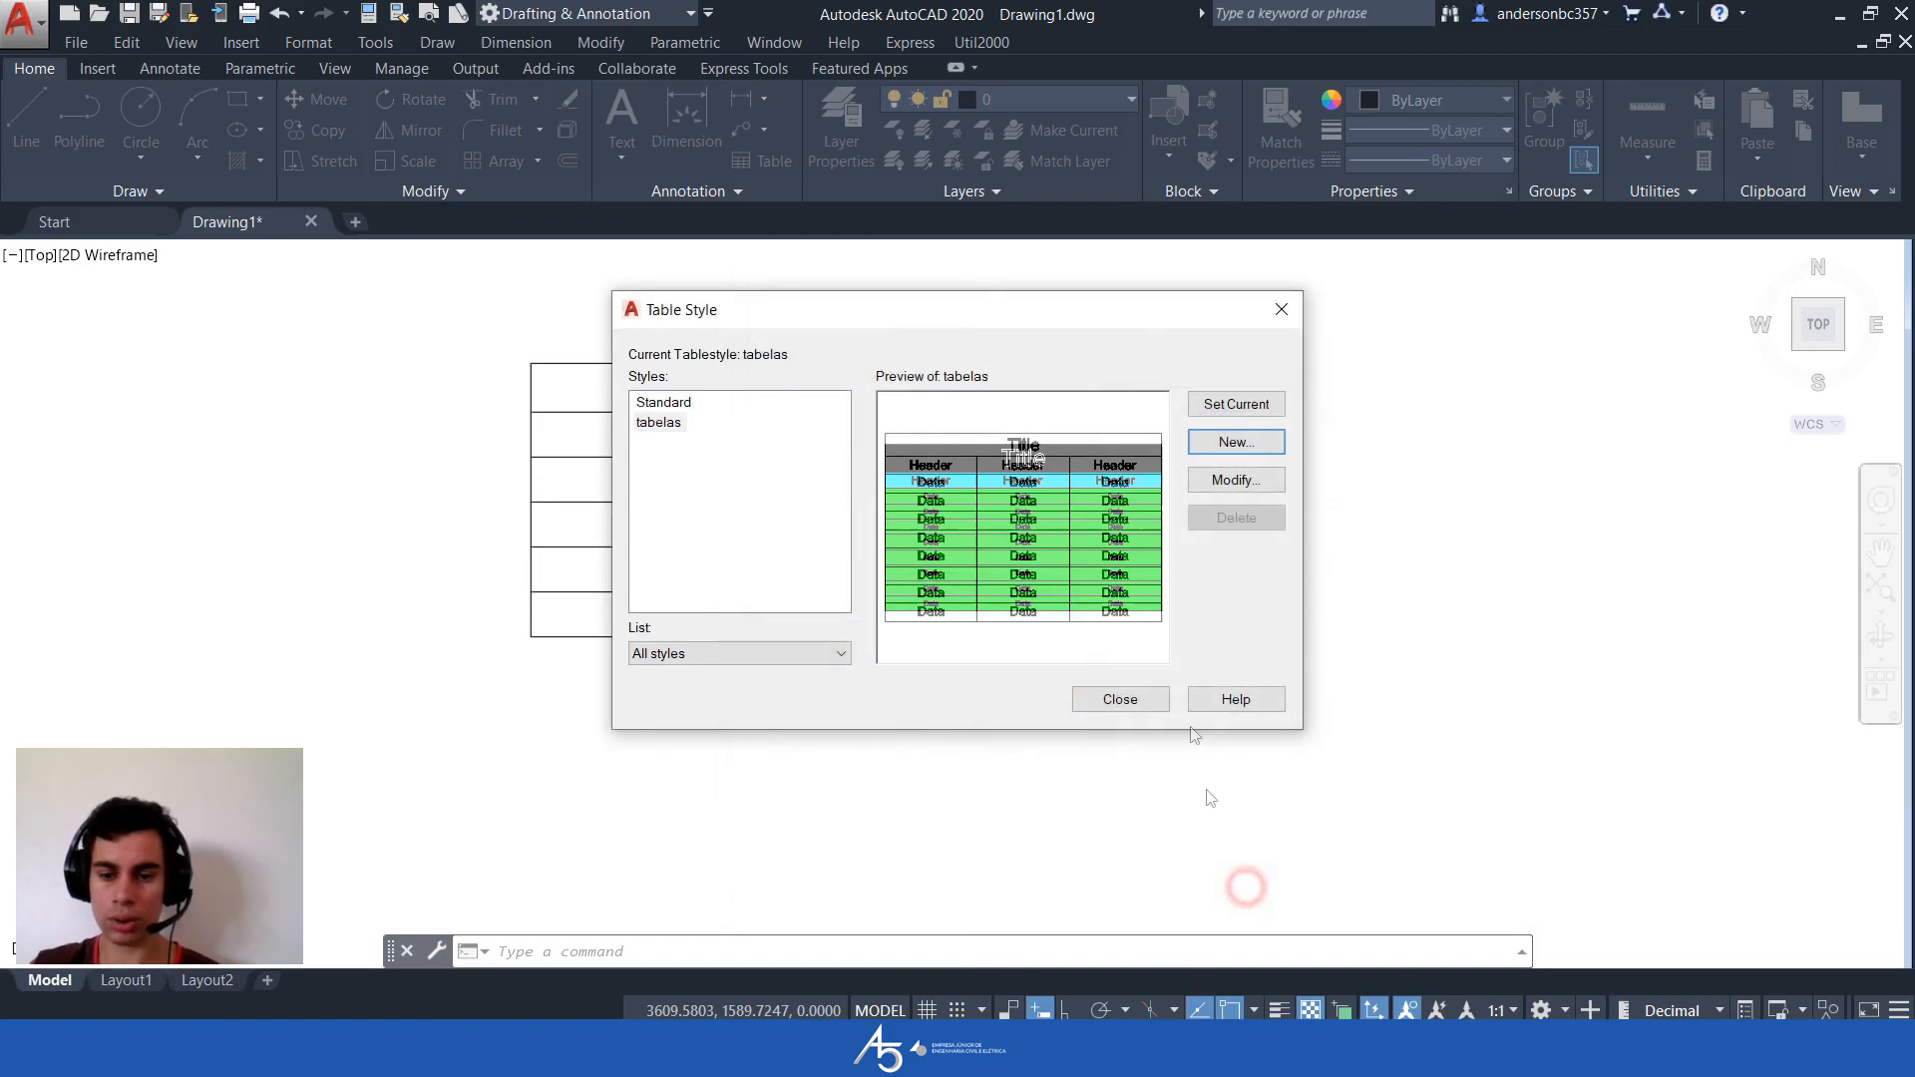
left_click(650, 424)
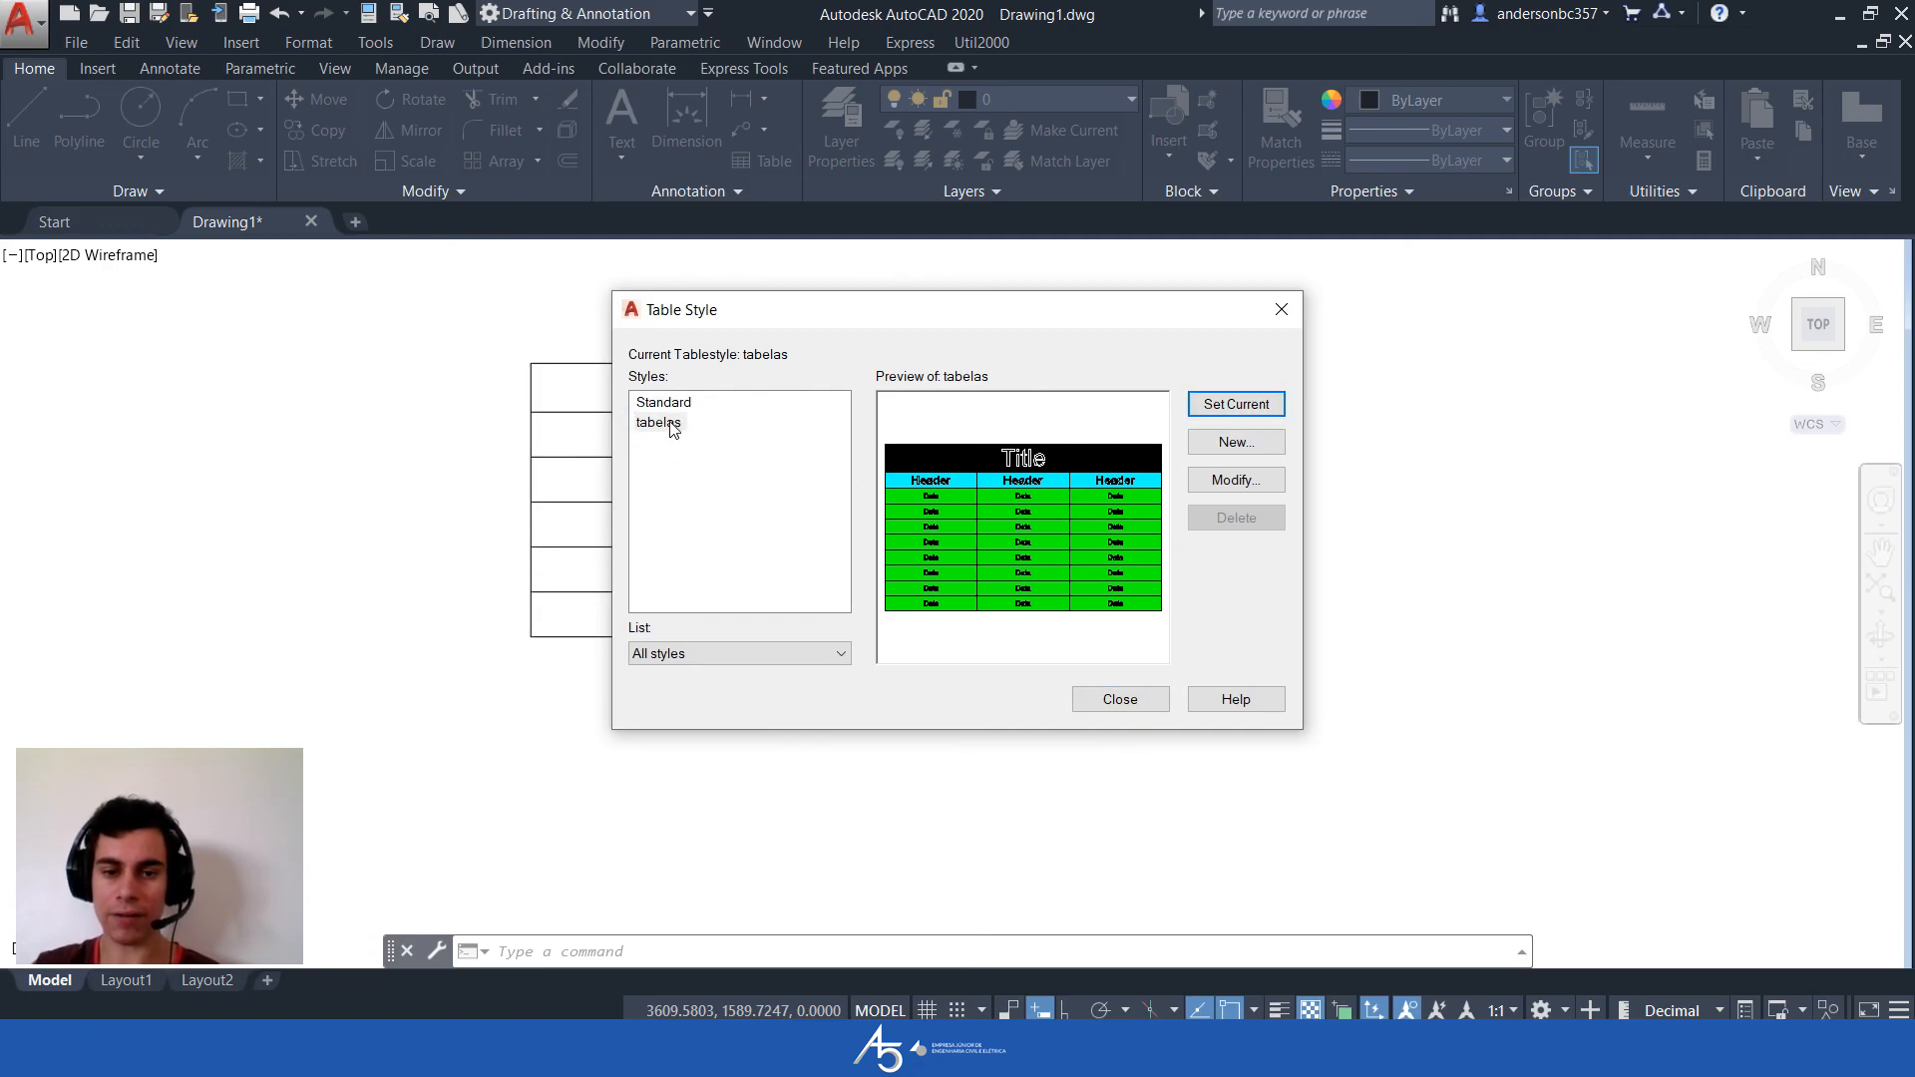
left_click(1153, 710)
Insert an empty tabelas-style table with 5 columns of width 50 and 3 data rows, beside the existing table
middle_click_drag(1395, 547, 992, 552)
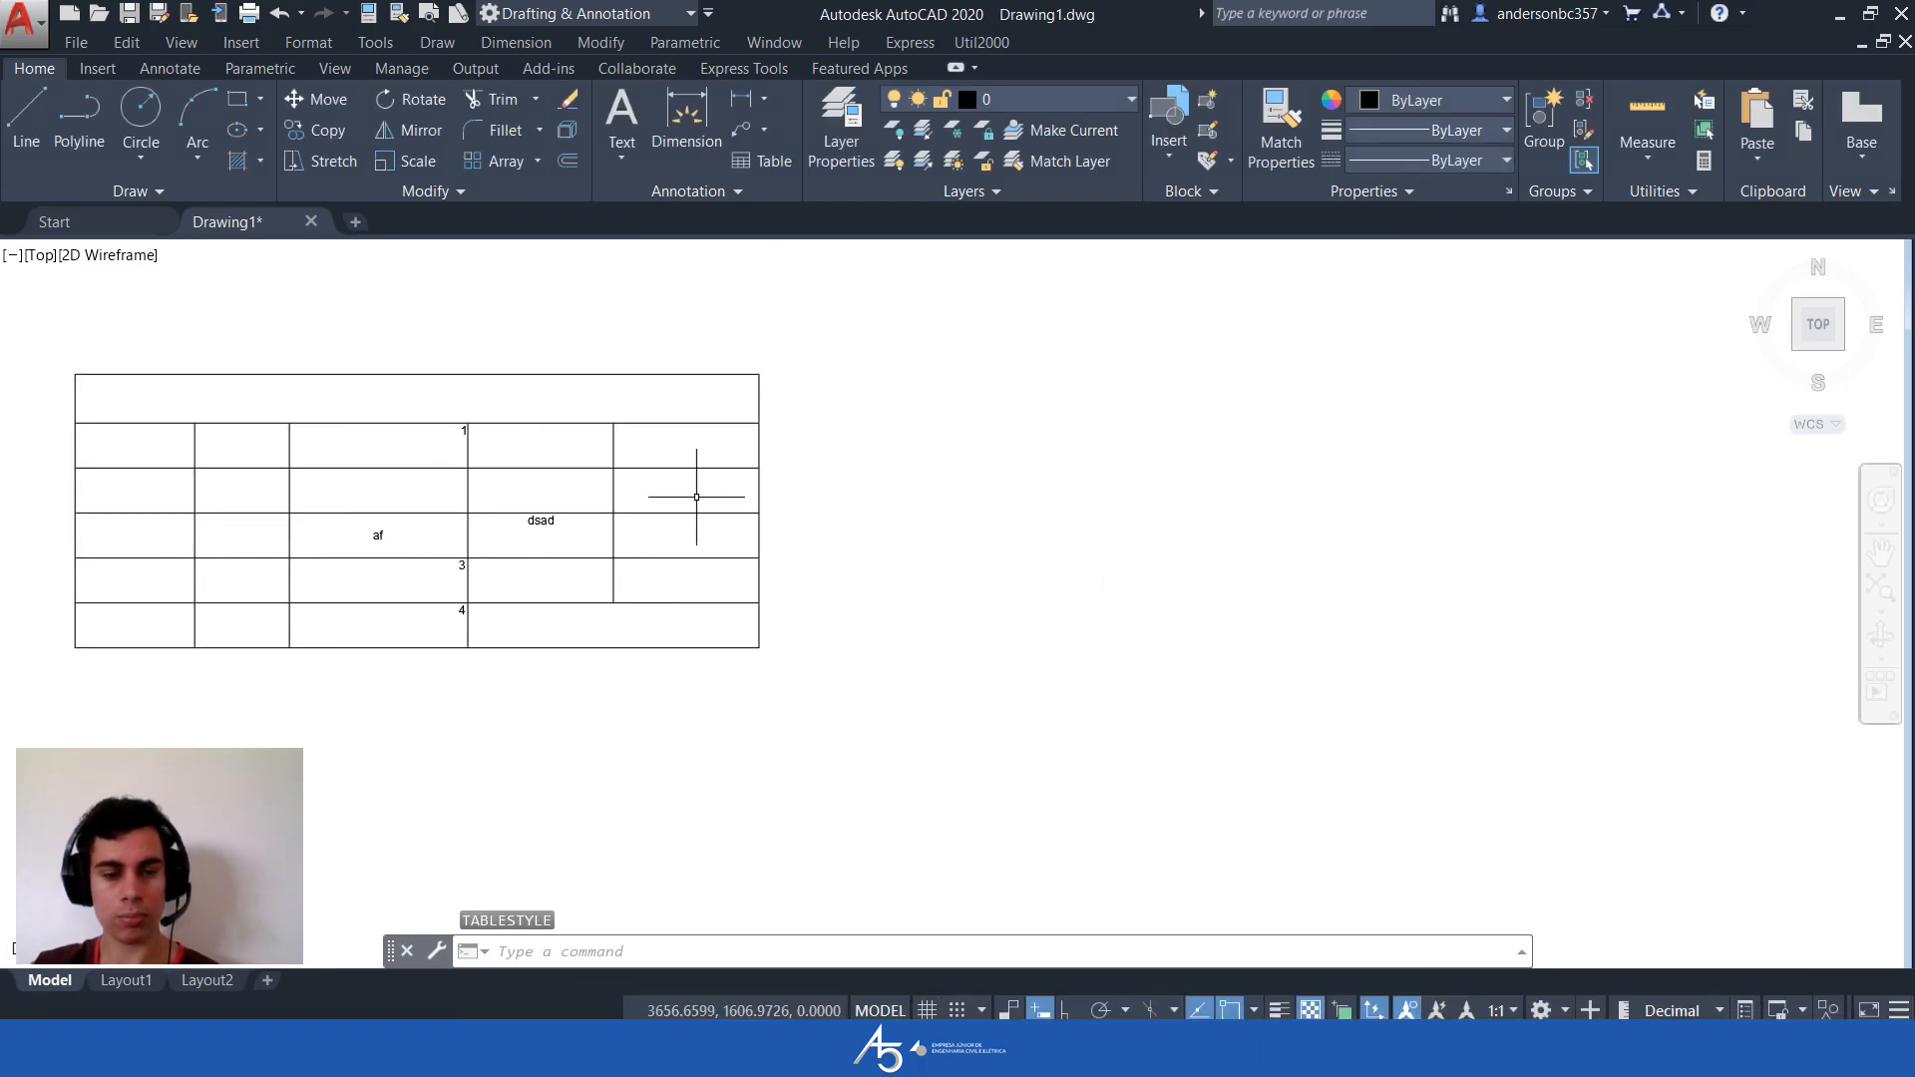
left_click(469, 506)
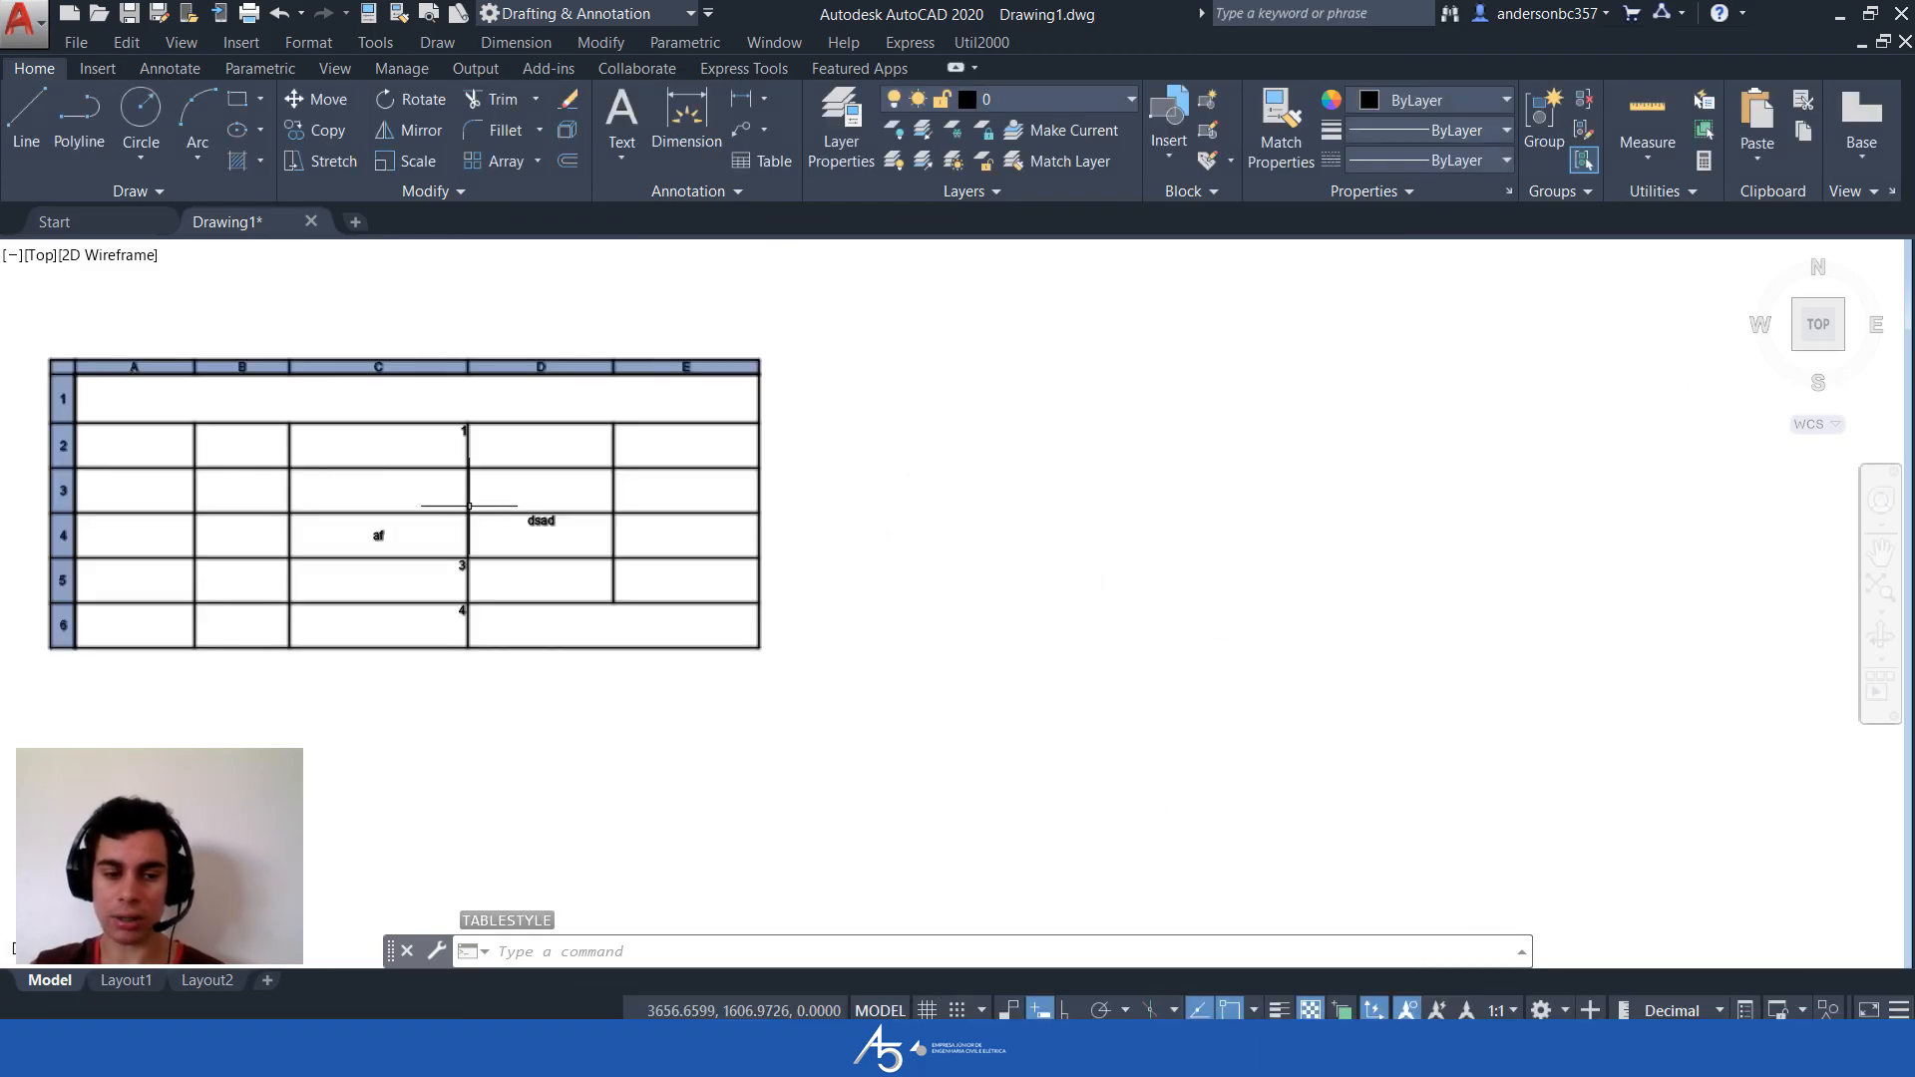
key("Escape")
type("tb")
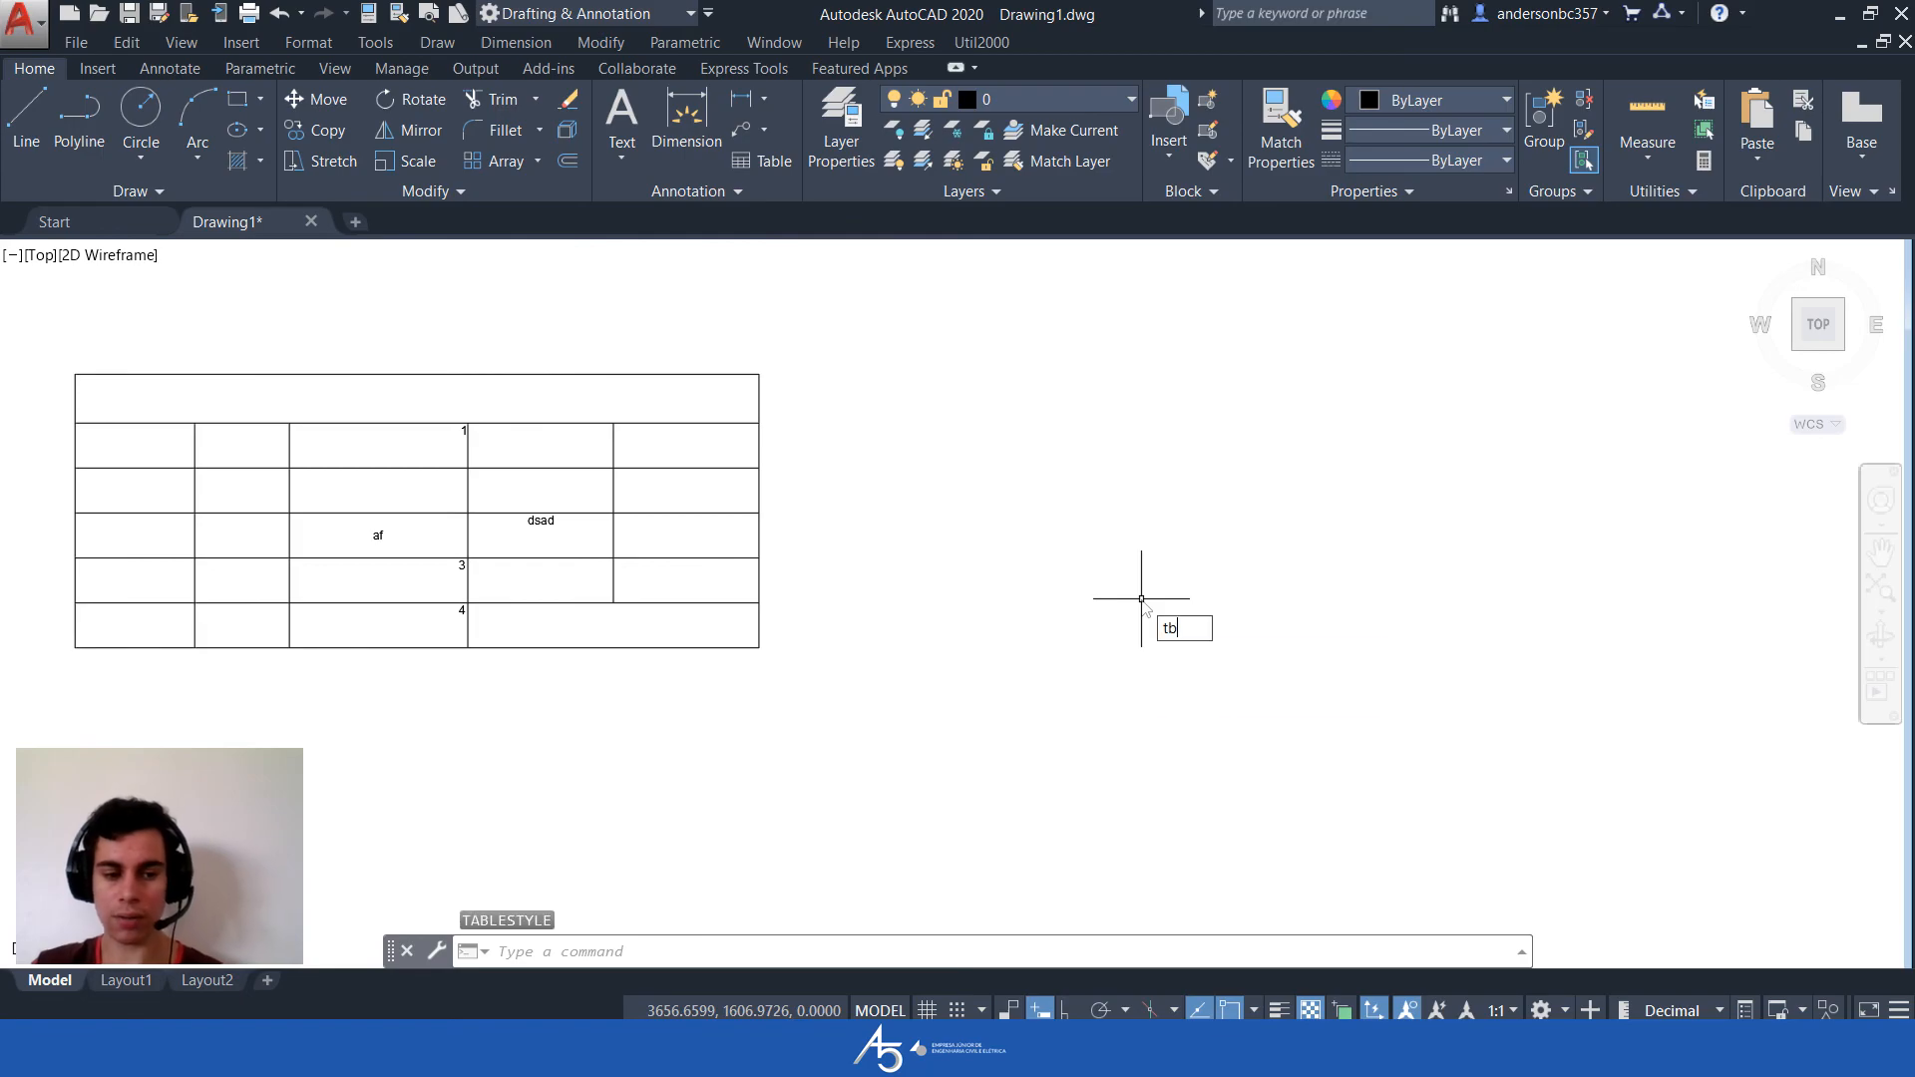
key("Return")
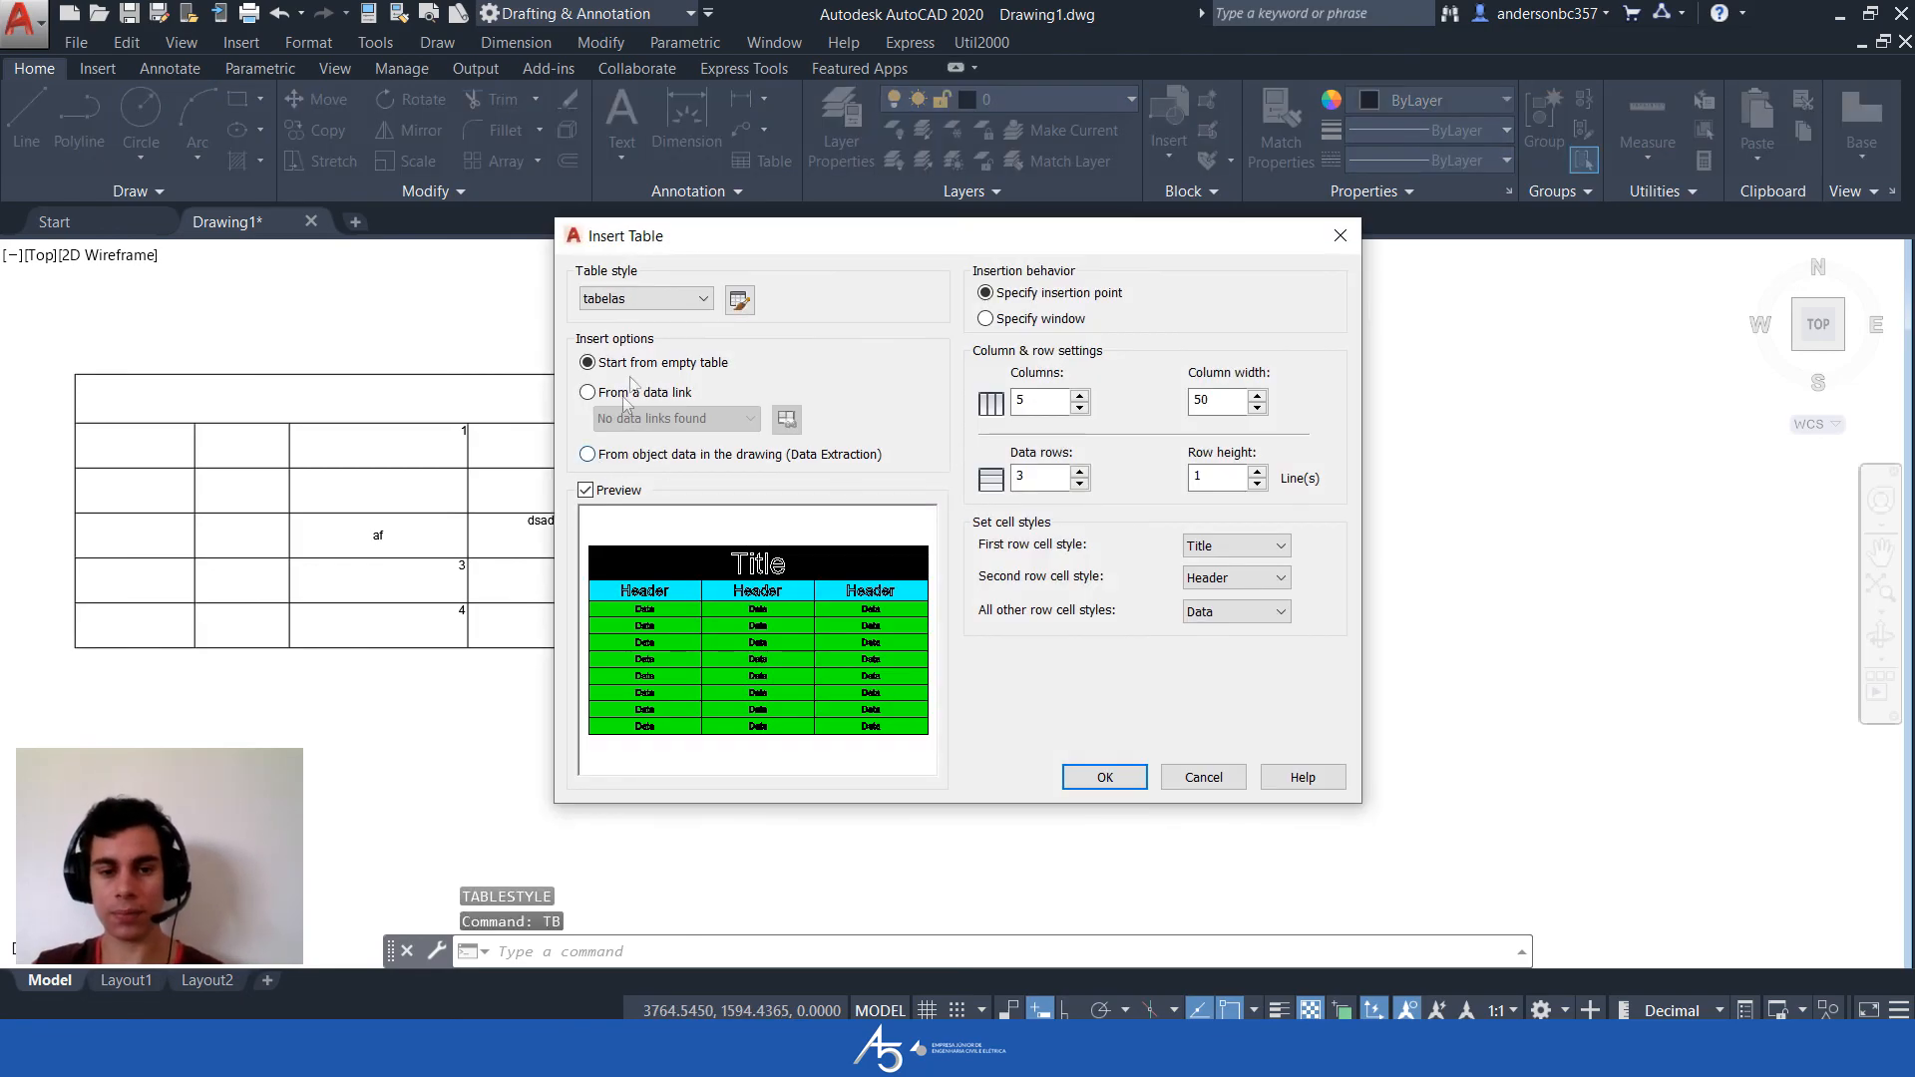
left_click(610, 299)
left_click(610, 299)
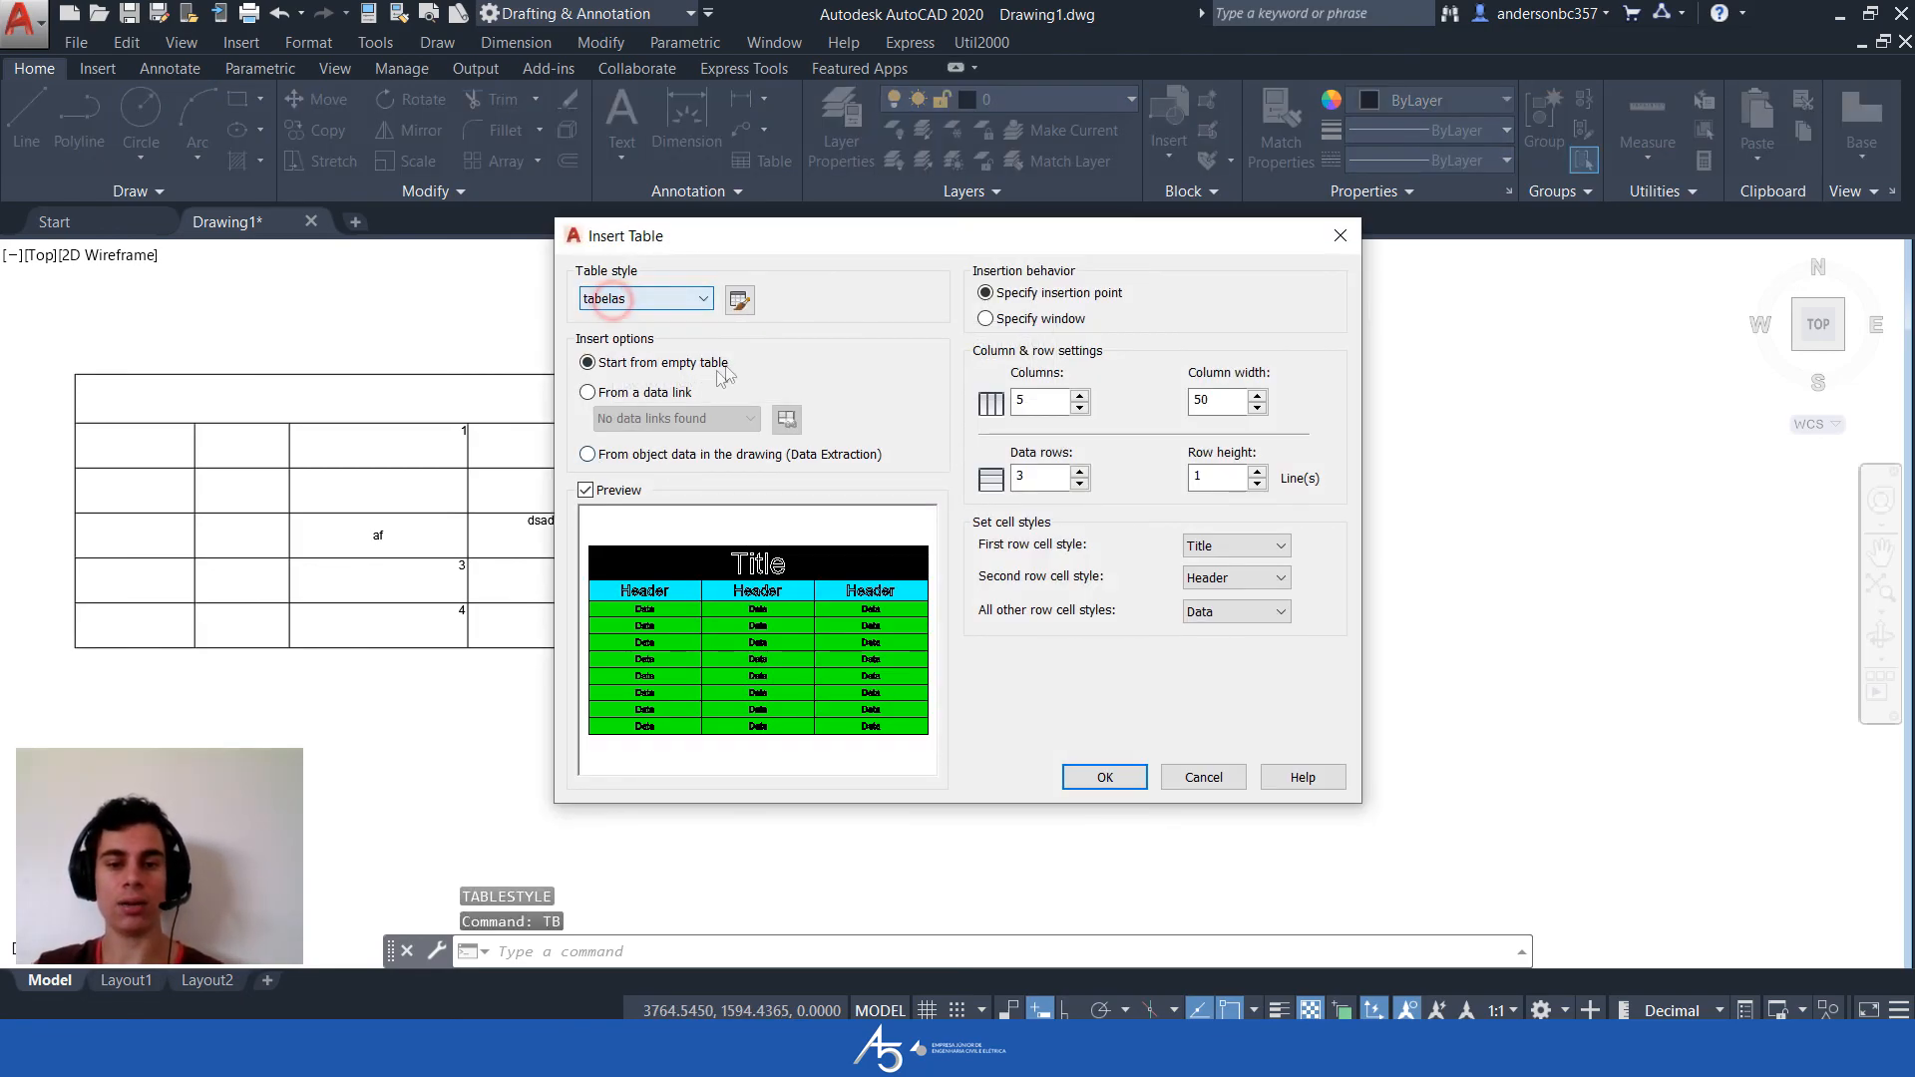
left_click(1104, 777)
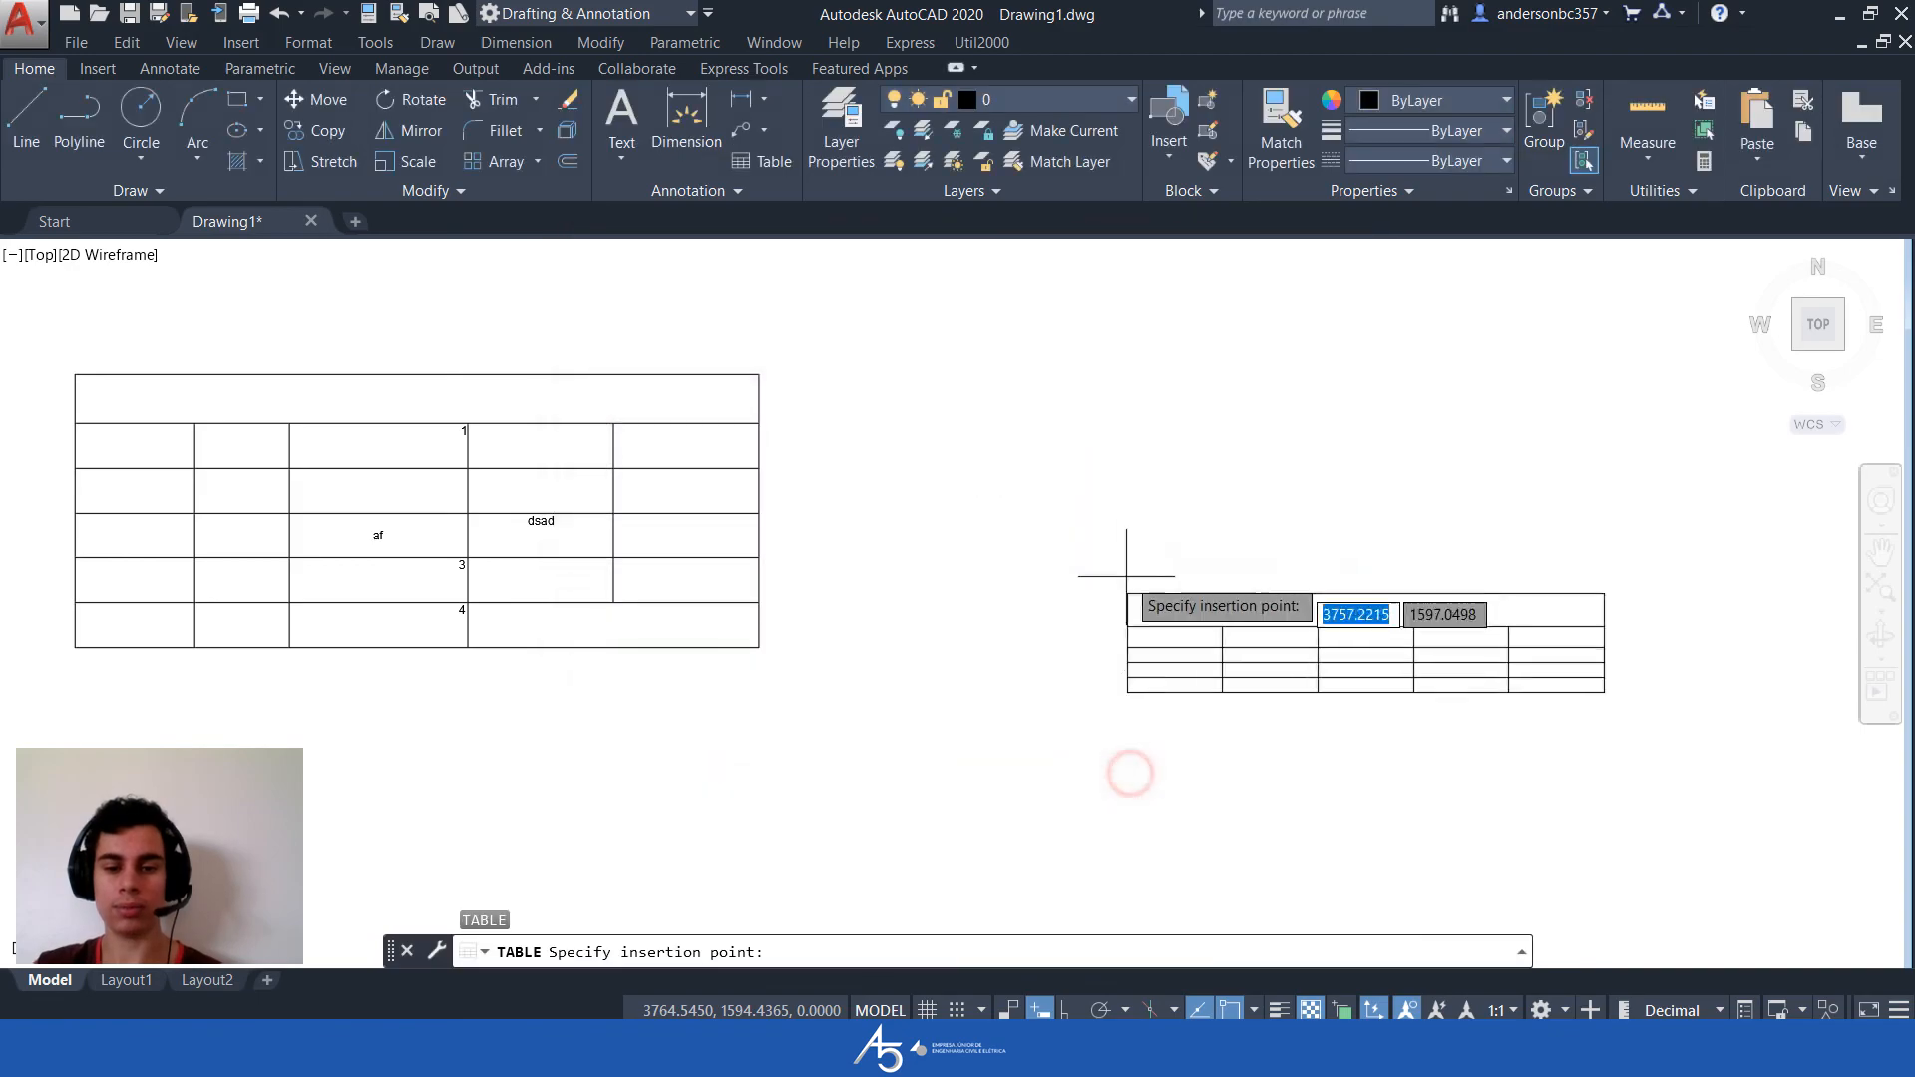
left_click(976, 428)
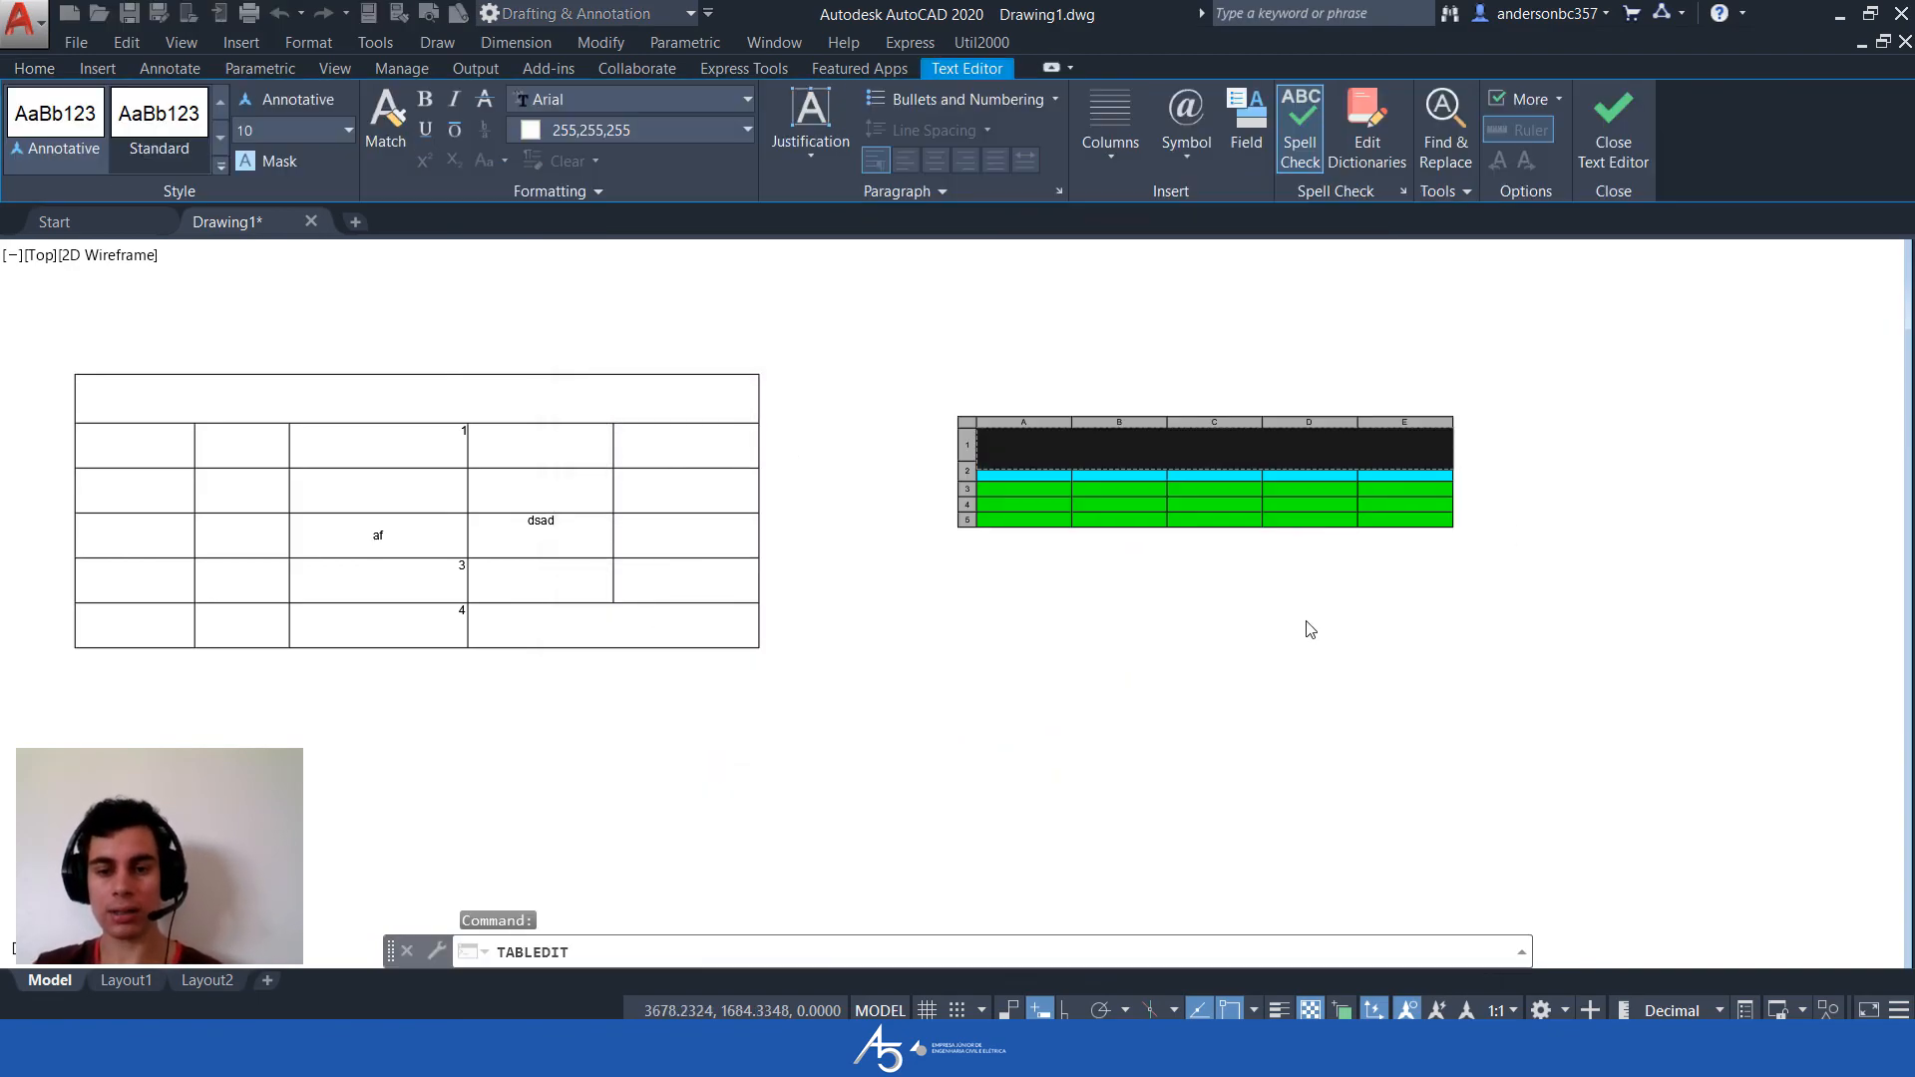
Enter dsadsad in the new table's title row and fsaf in the first header cell, then finish text editing
type("dsadsad")
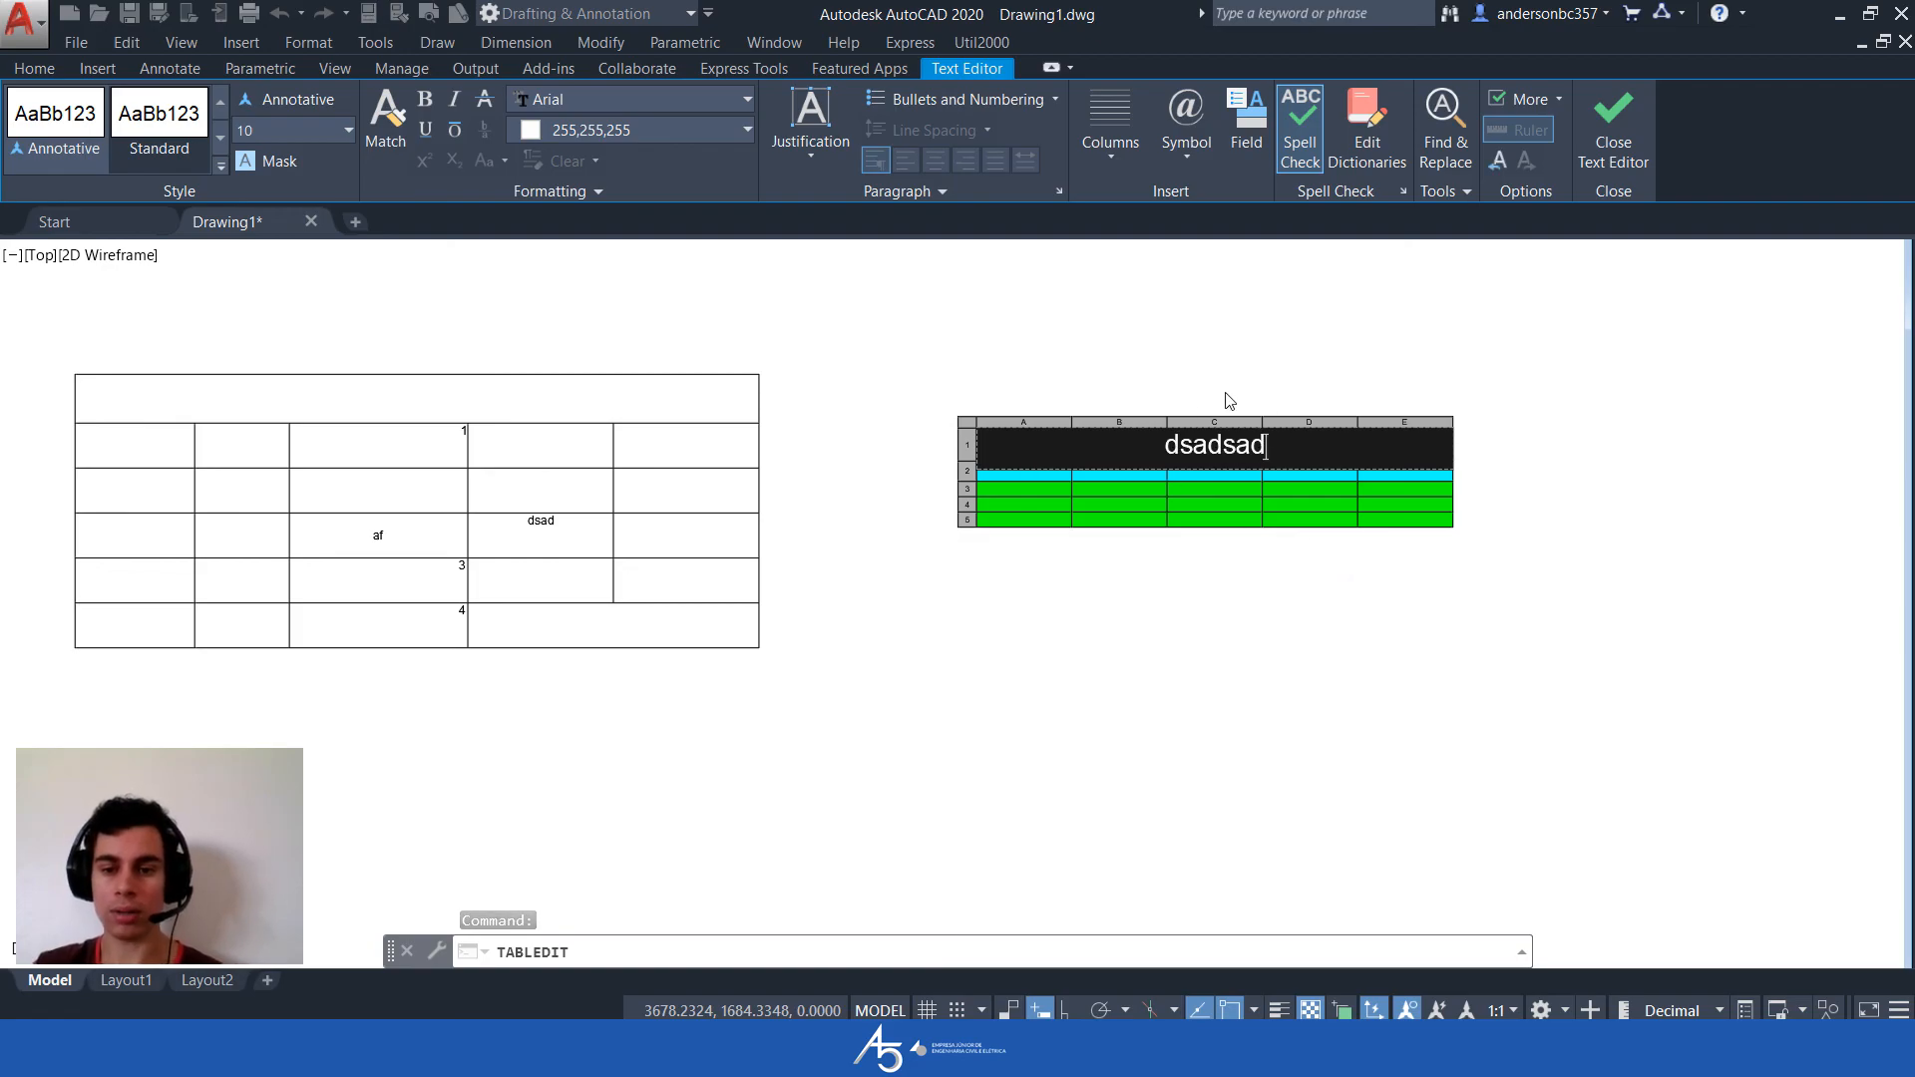
left_click(1256, 479)
double_click(1253, 442)
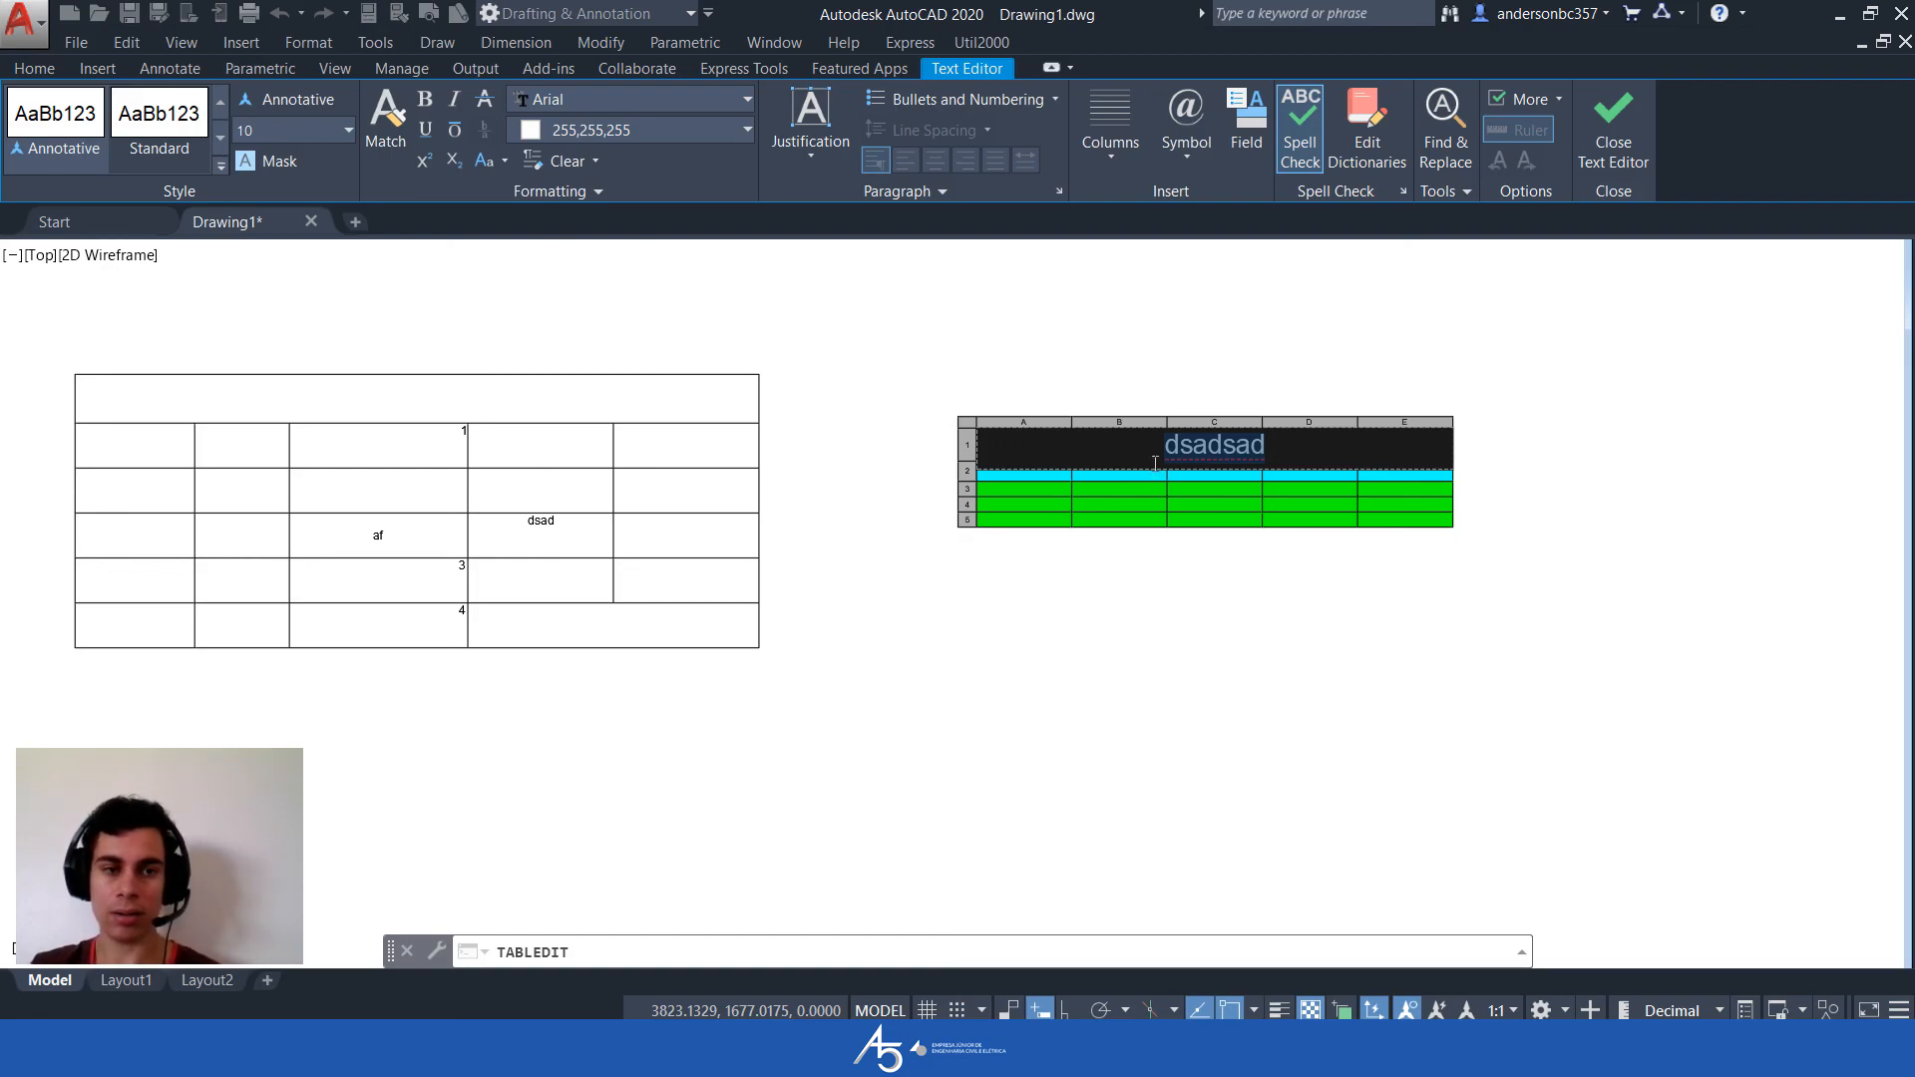
key("Tab")
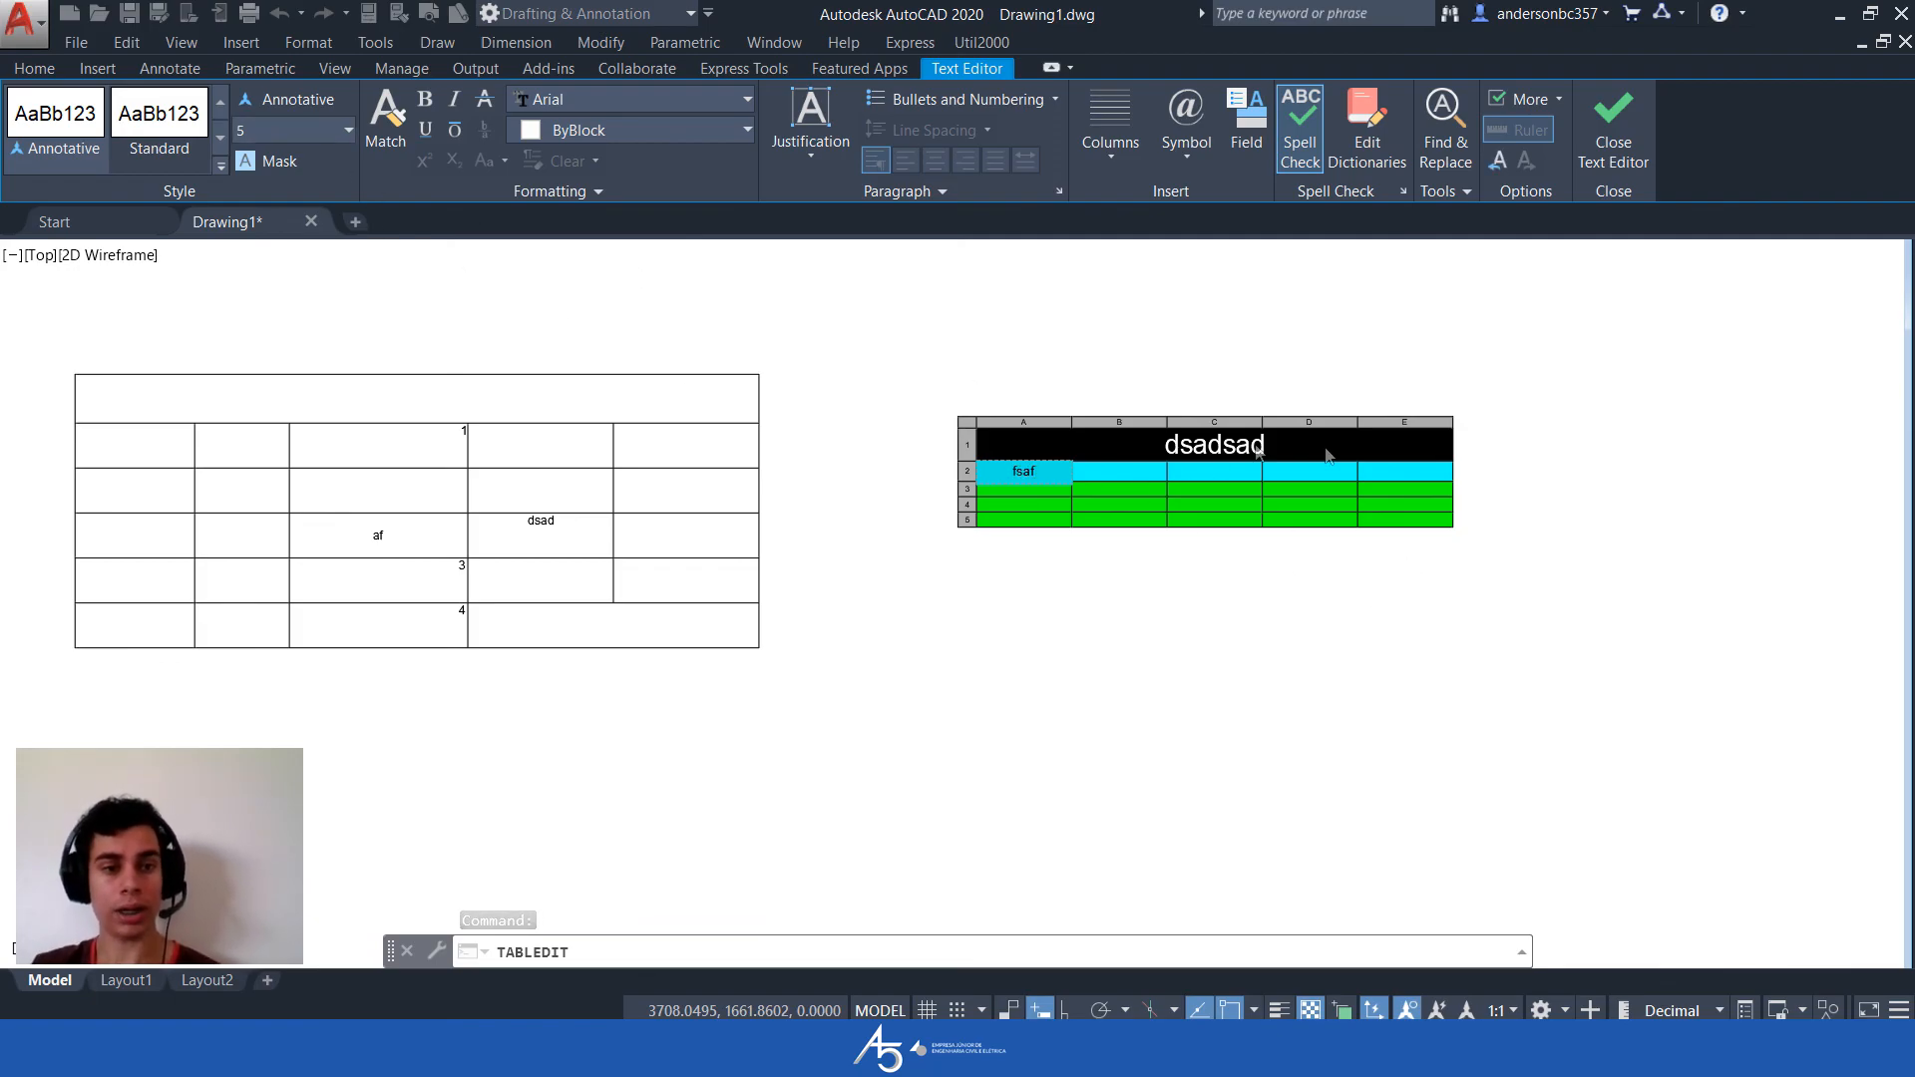
left_click(1287, 603)
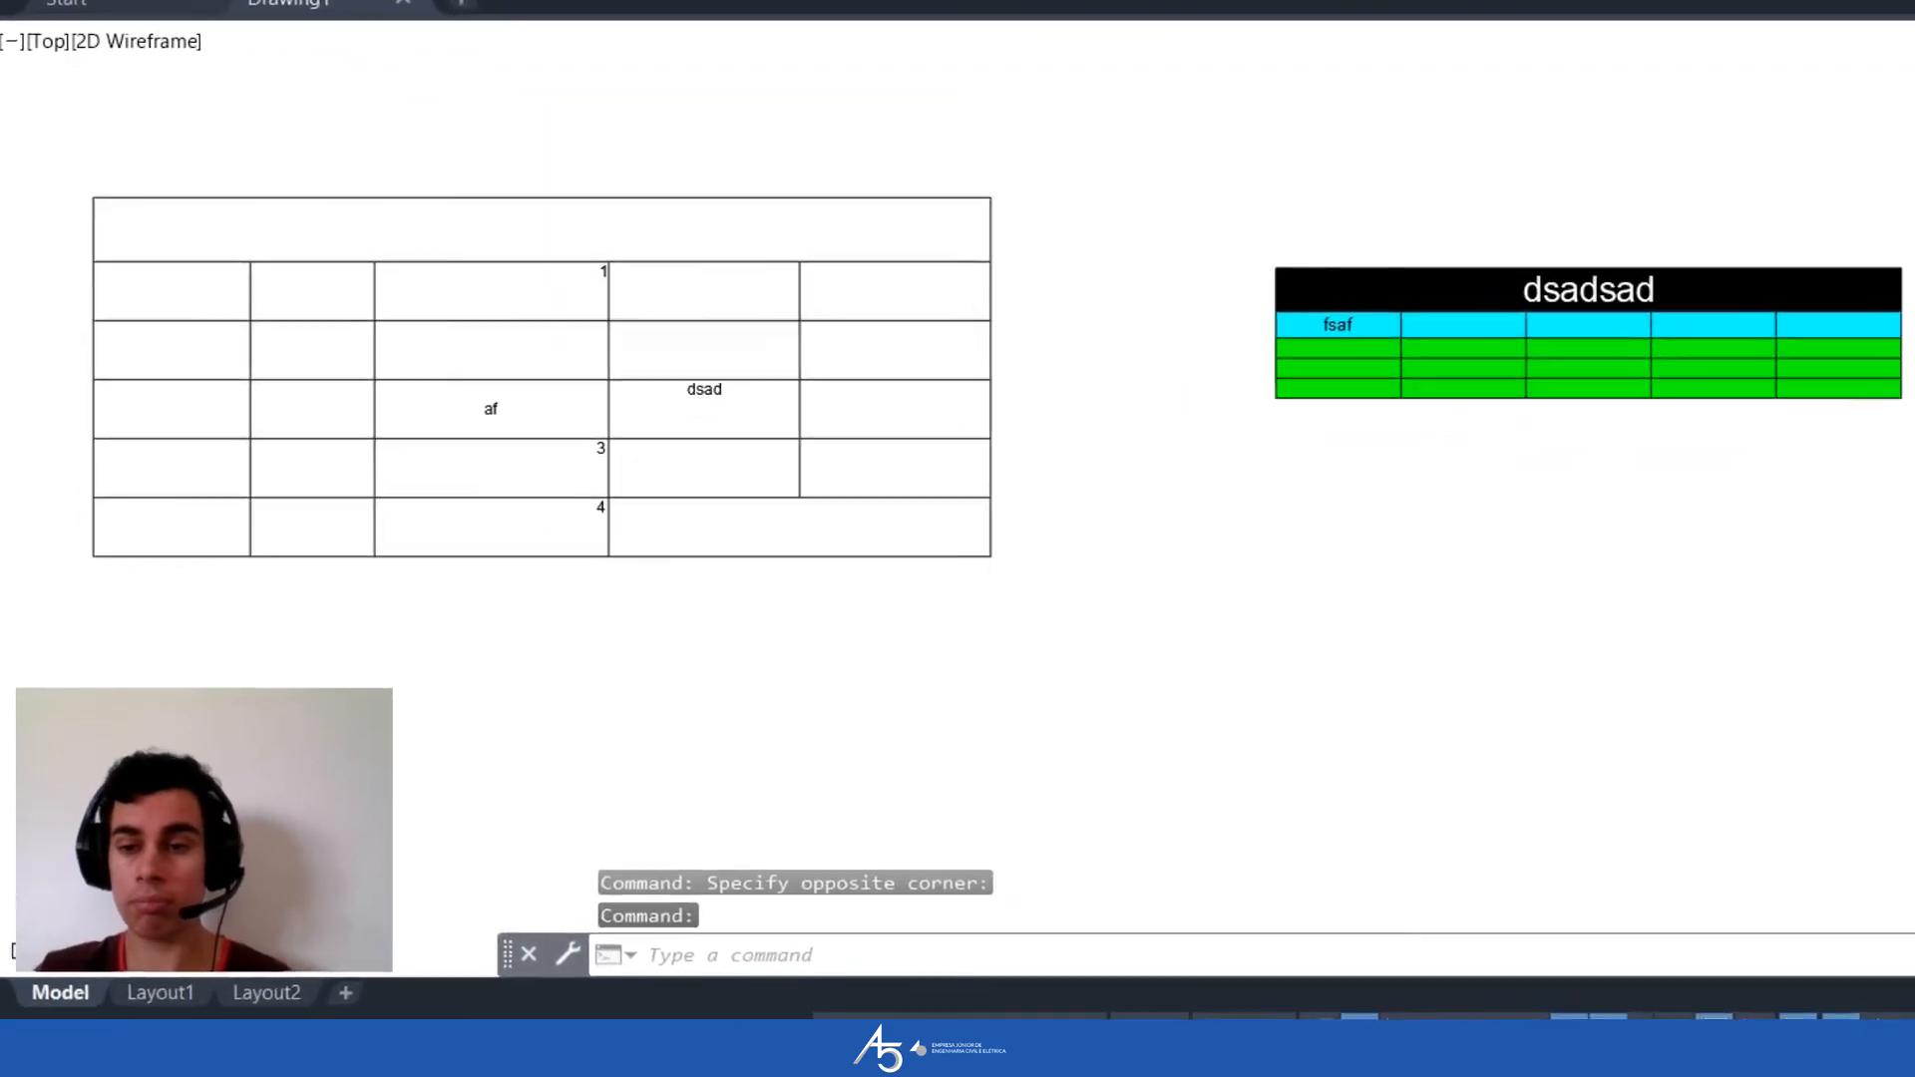